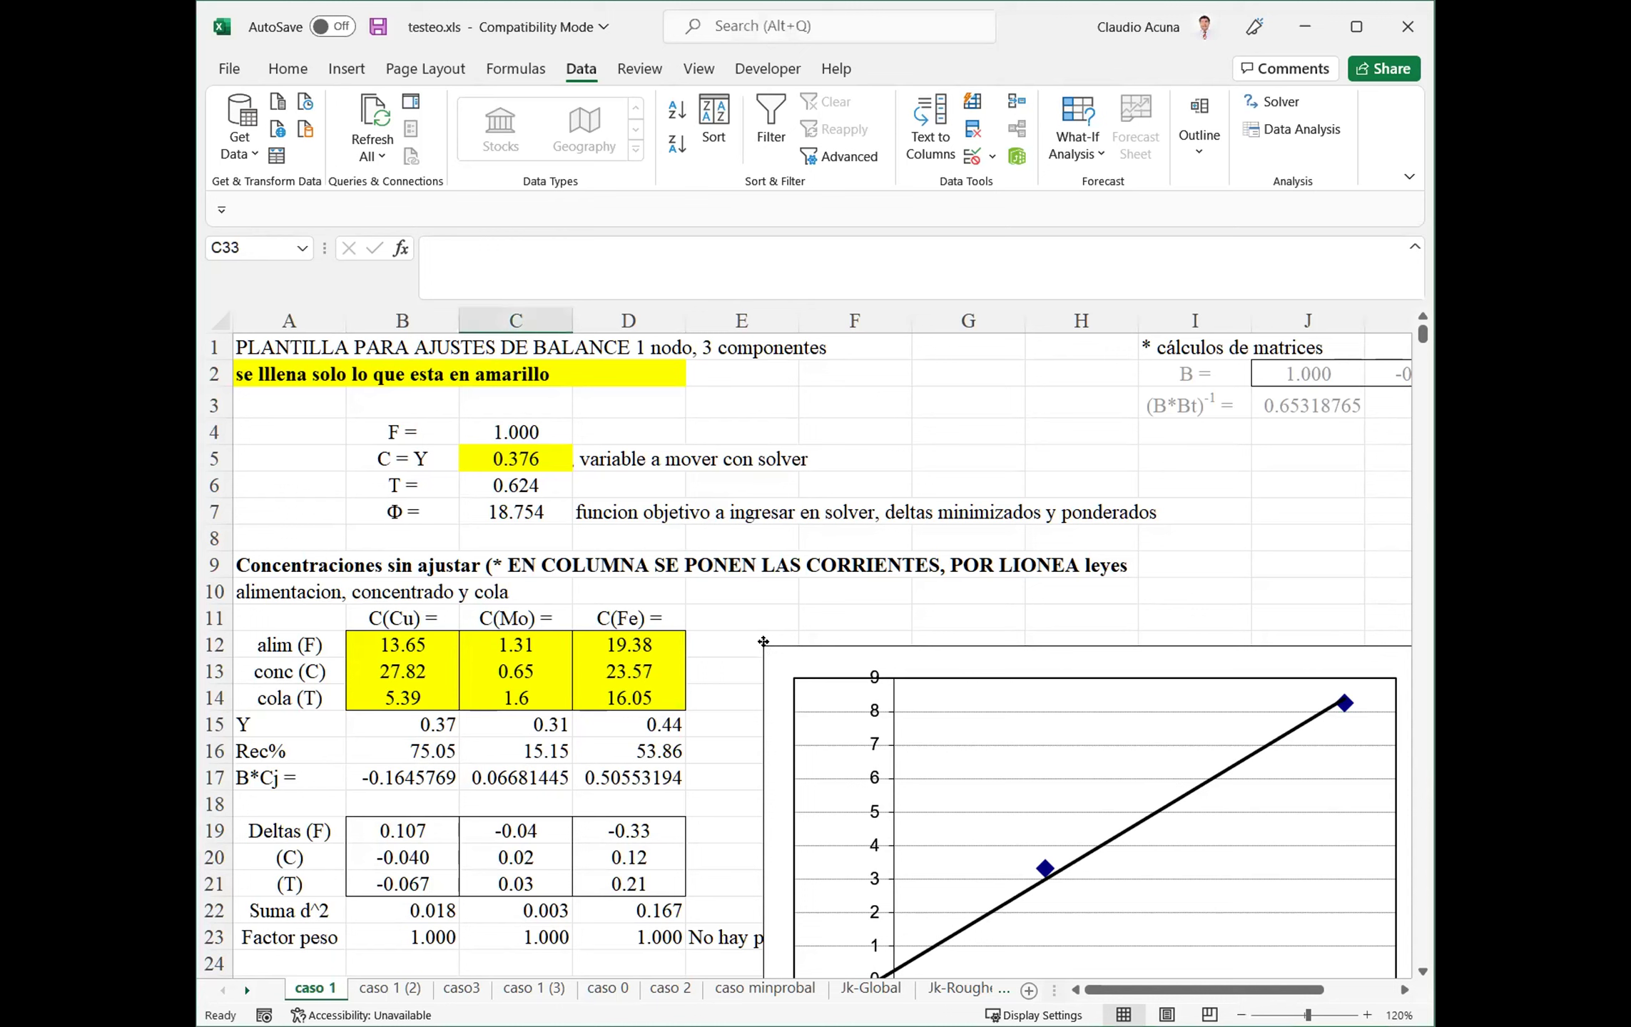
# Move the scatter chart up beside the table of unadjusted concentrations
pyautogui.click(842, 703)
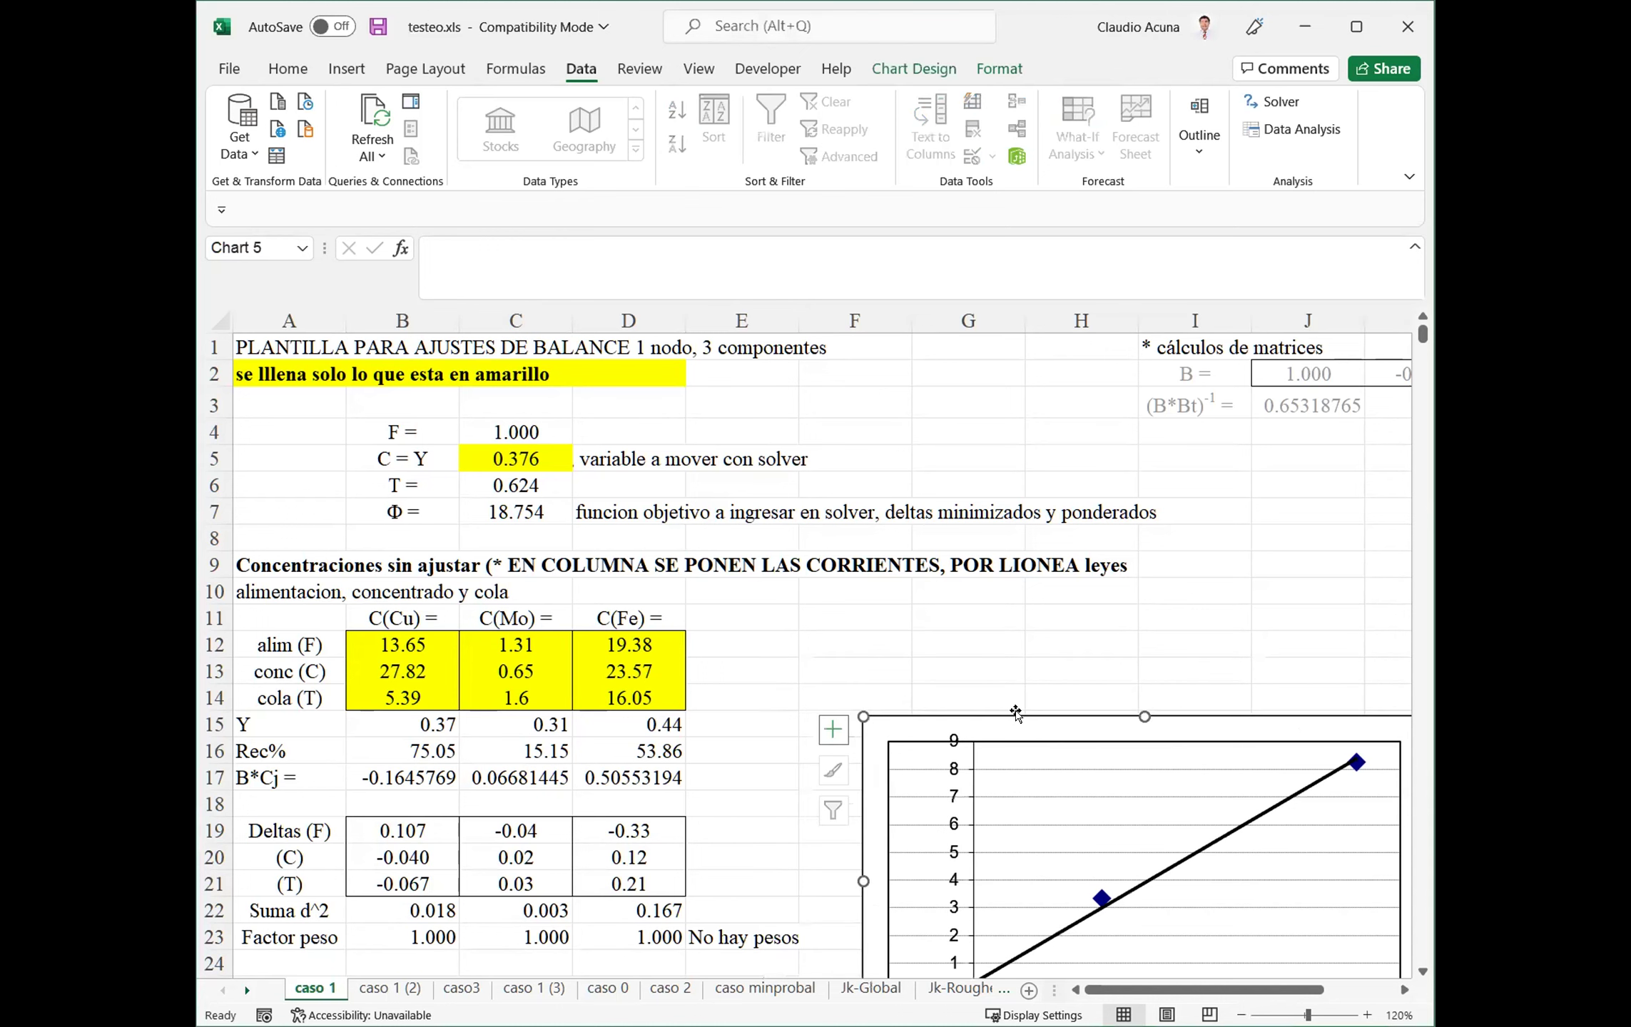
pyautogui.moveTo(841, 702); pyautogui.dragTo(872, 515)
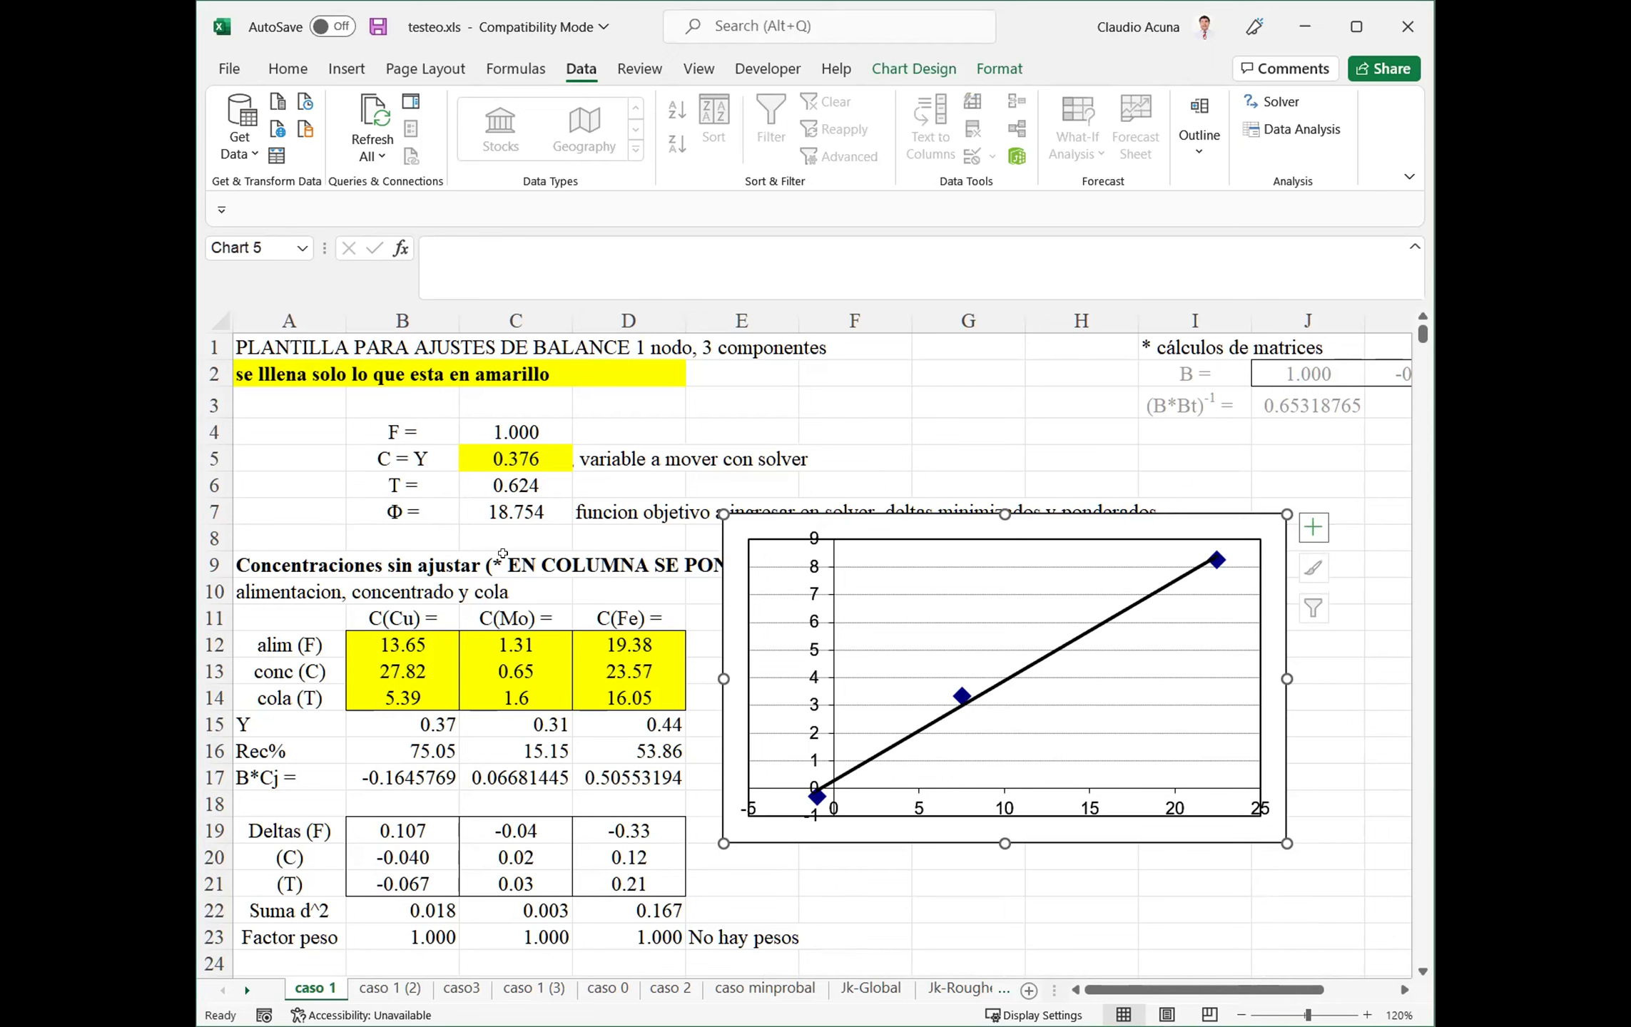
# Set the C = Y yield in cell C5 to 0.37
pyautogui.click(506, 451)
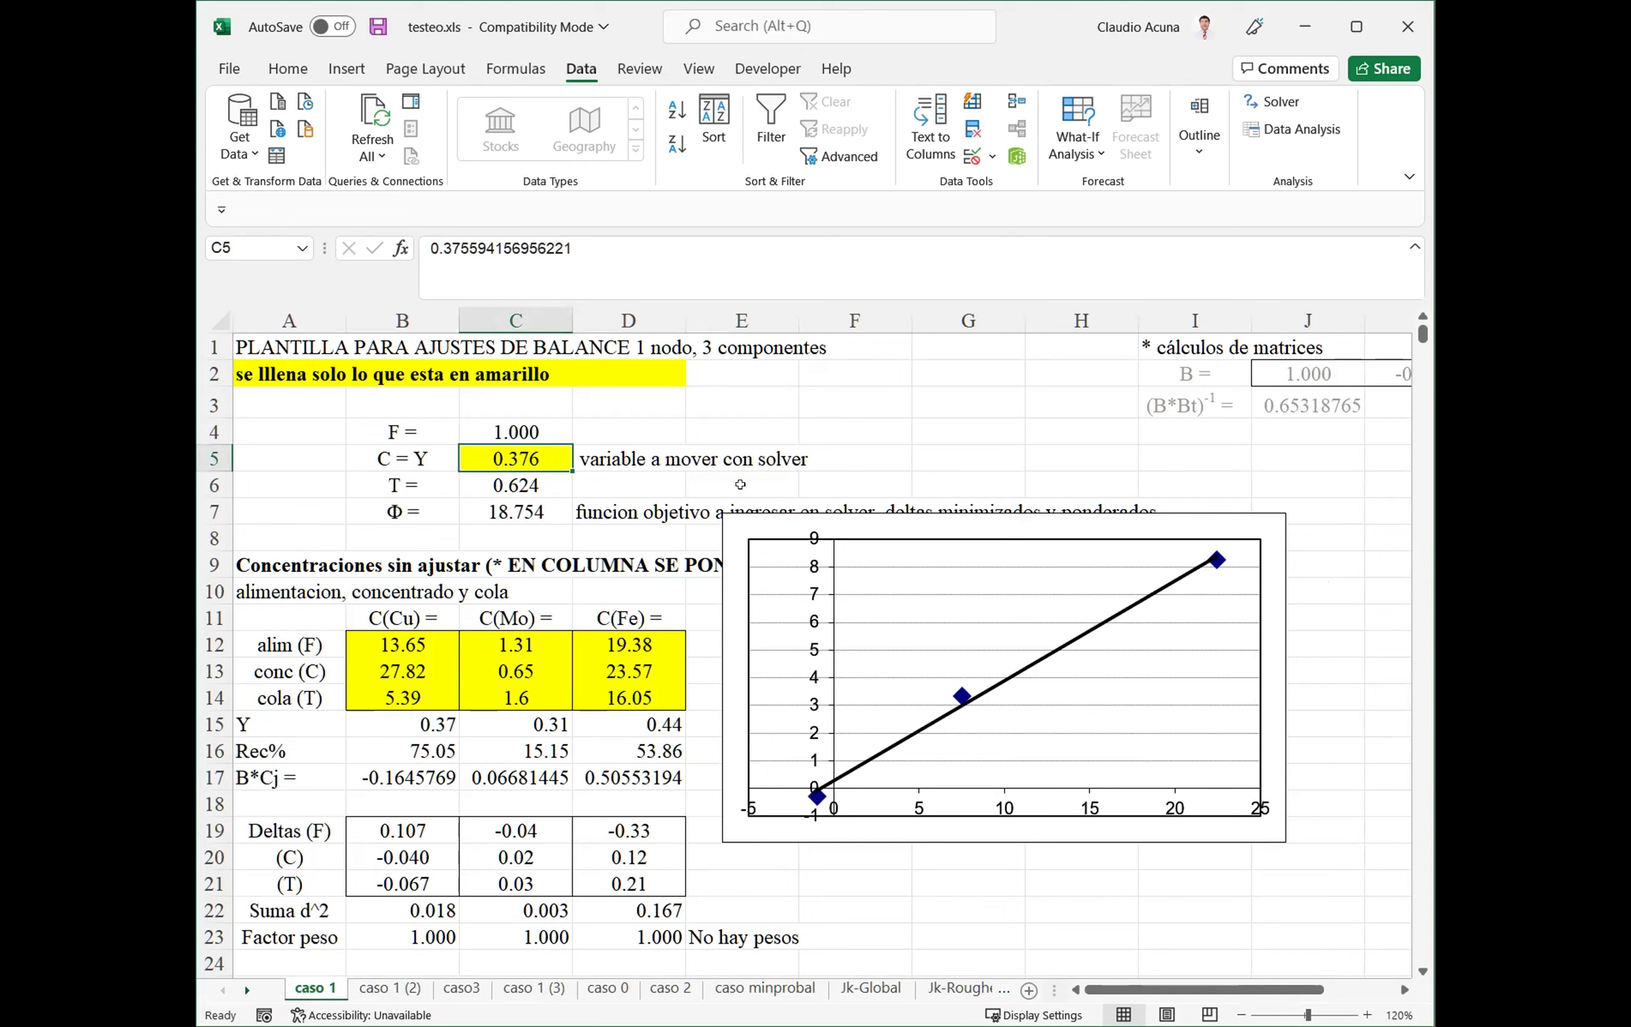
pyautogui.write('.37')
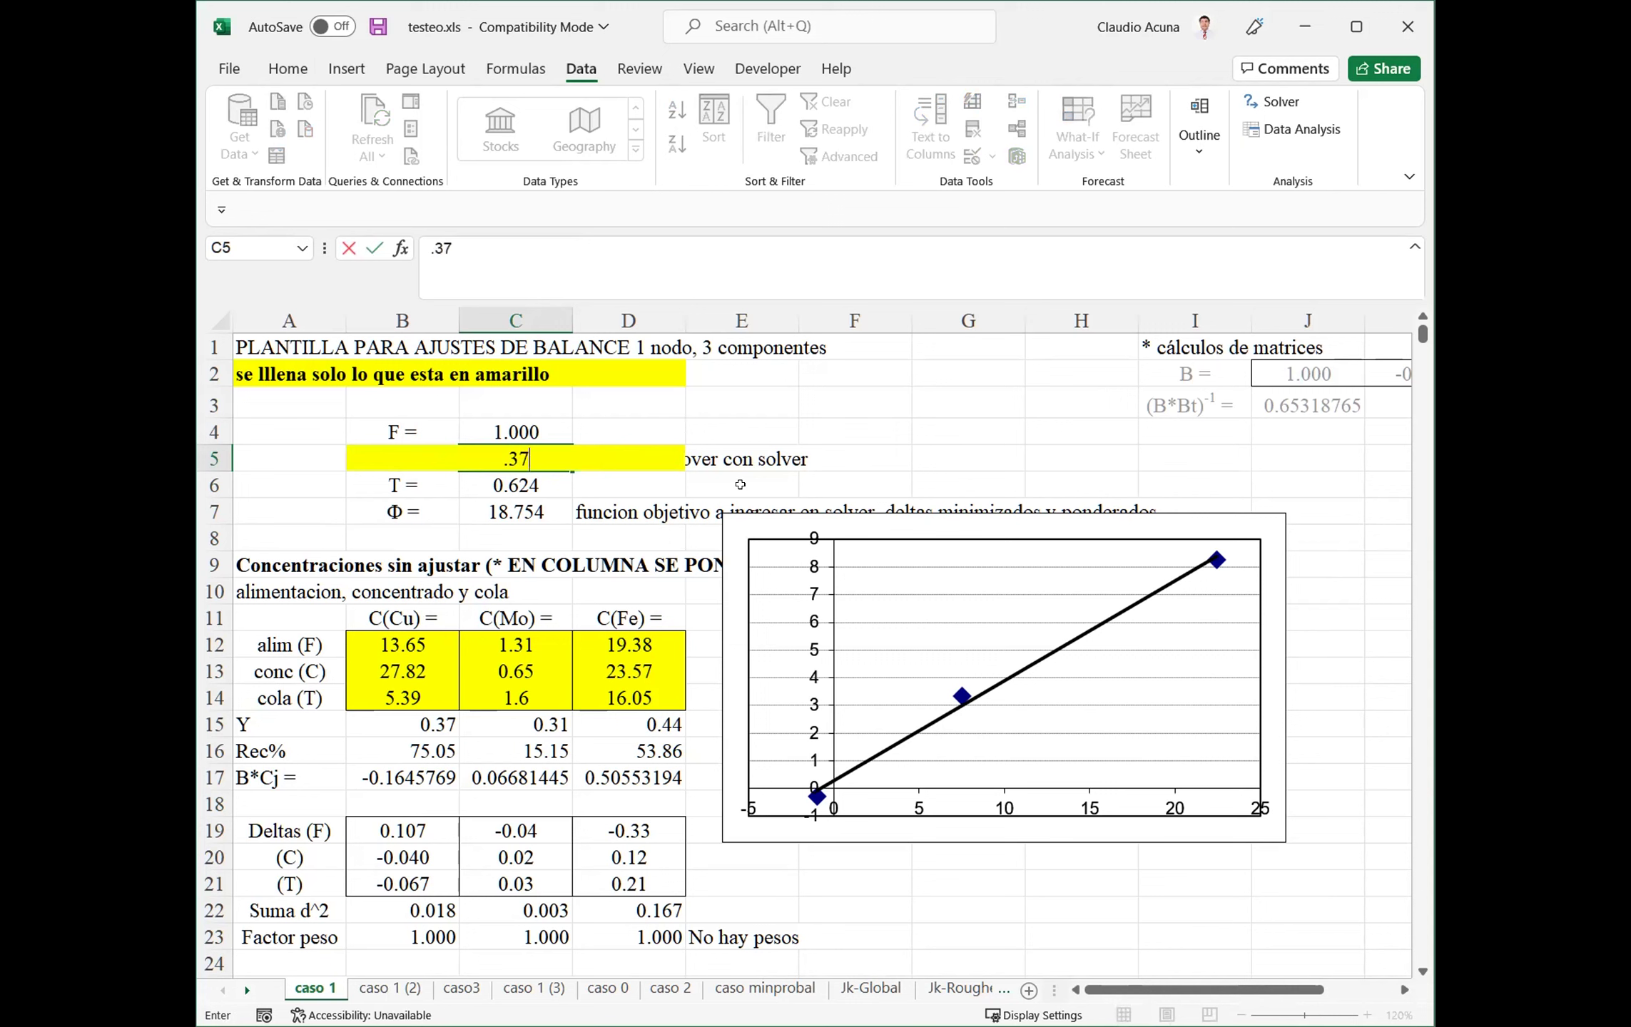
pyautogui.press('Return')
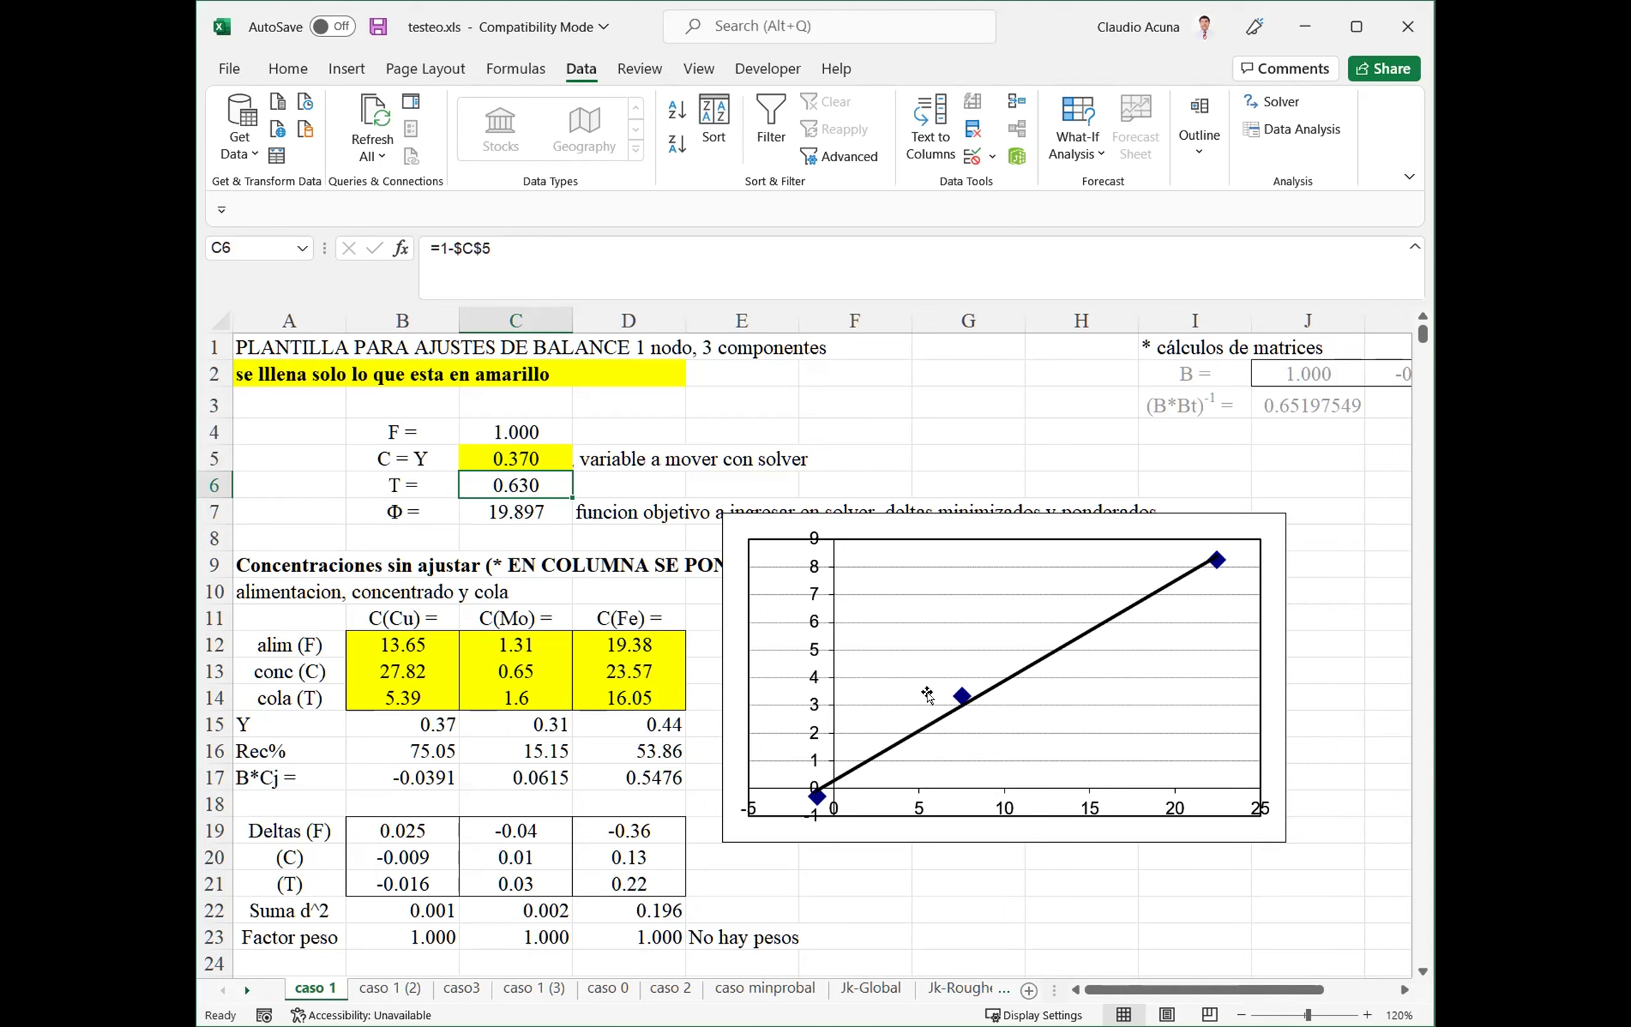
# Examine which worksheet rows supply the scatter chart's data series, c-t and f-t
pyautogui.click(959, 697)
pyautogui.scroll(-8, 640, 813)
pyautogui.scroll(-2, 639, 813)
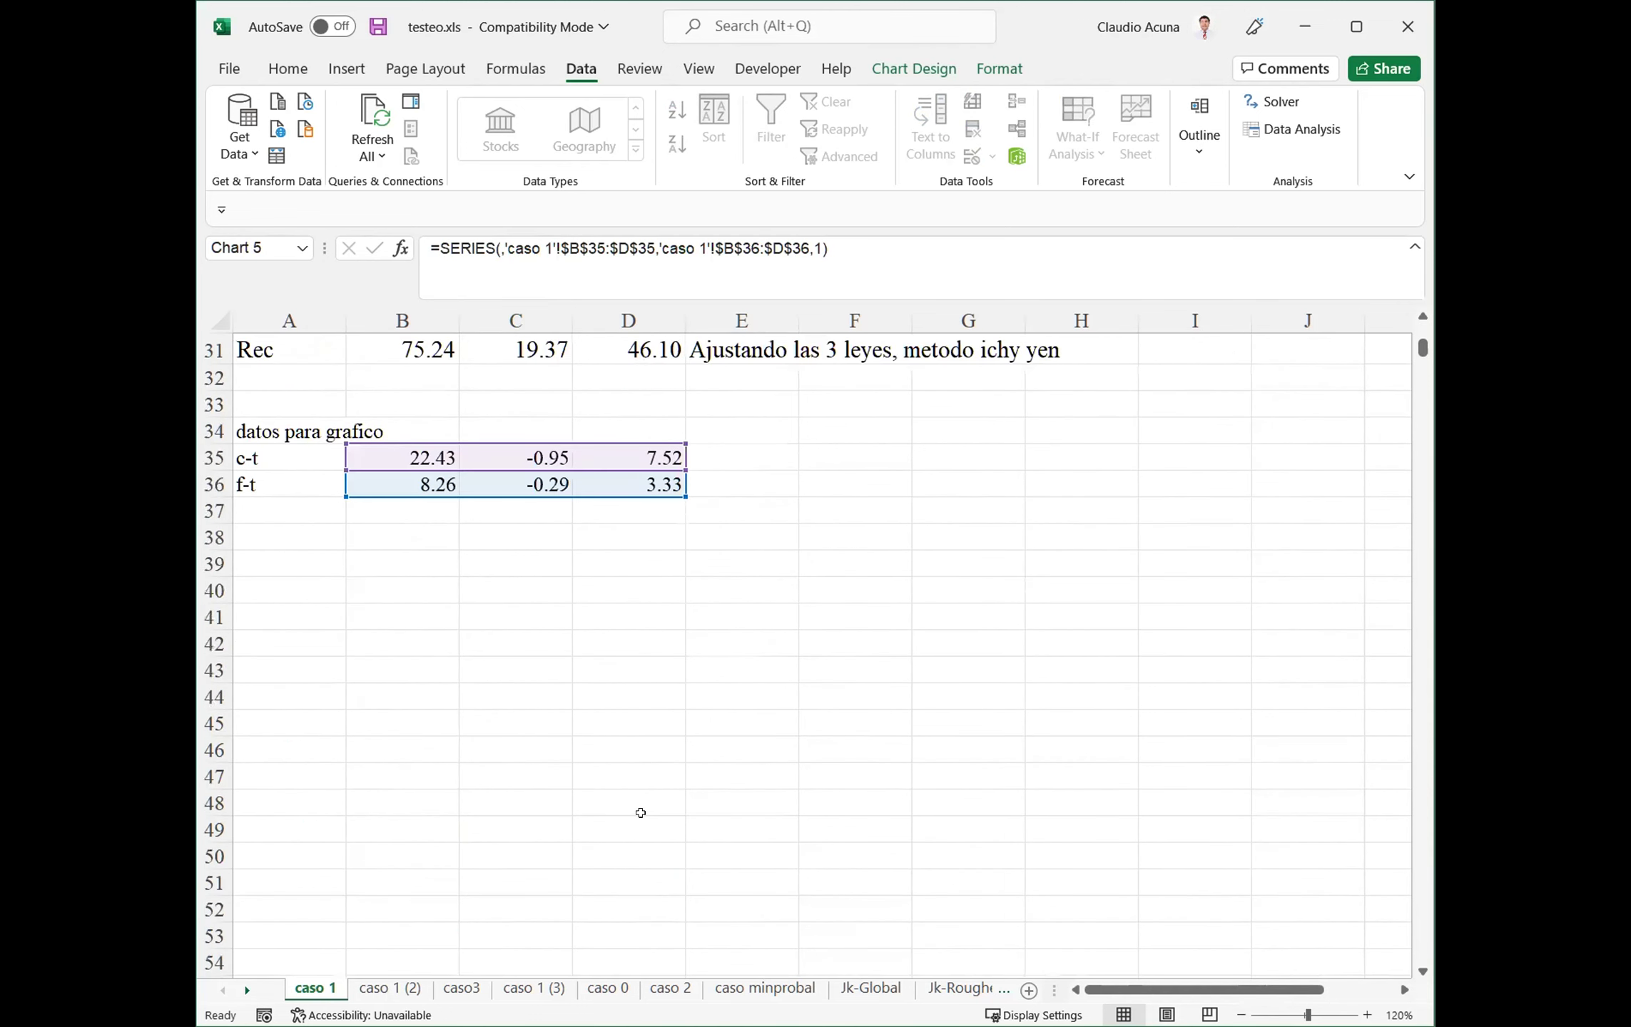
pyautogui.scroll(4, 640, 813)
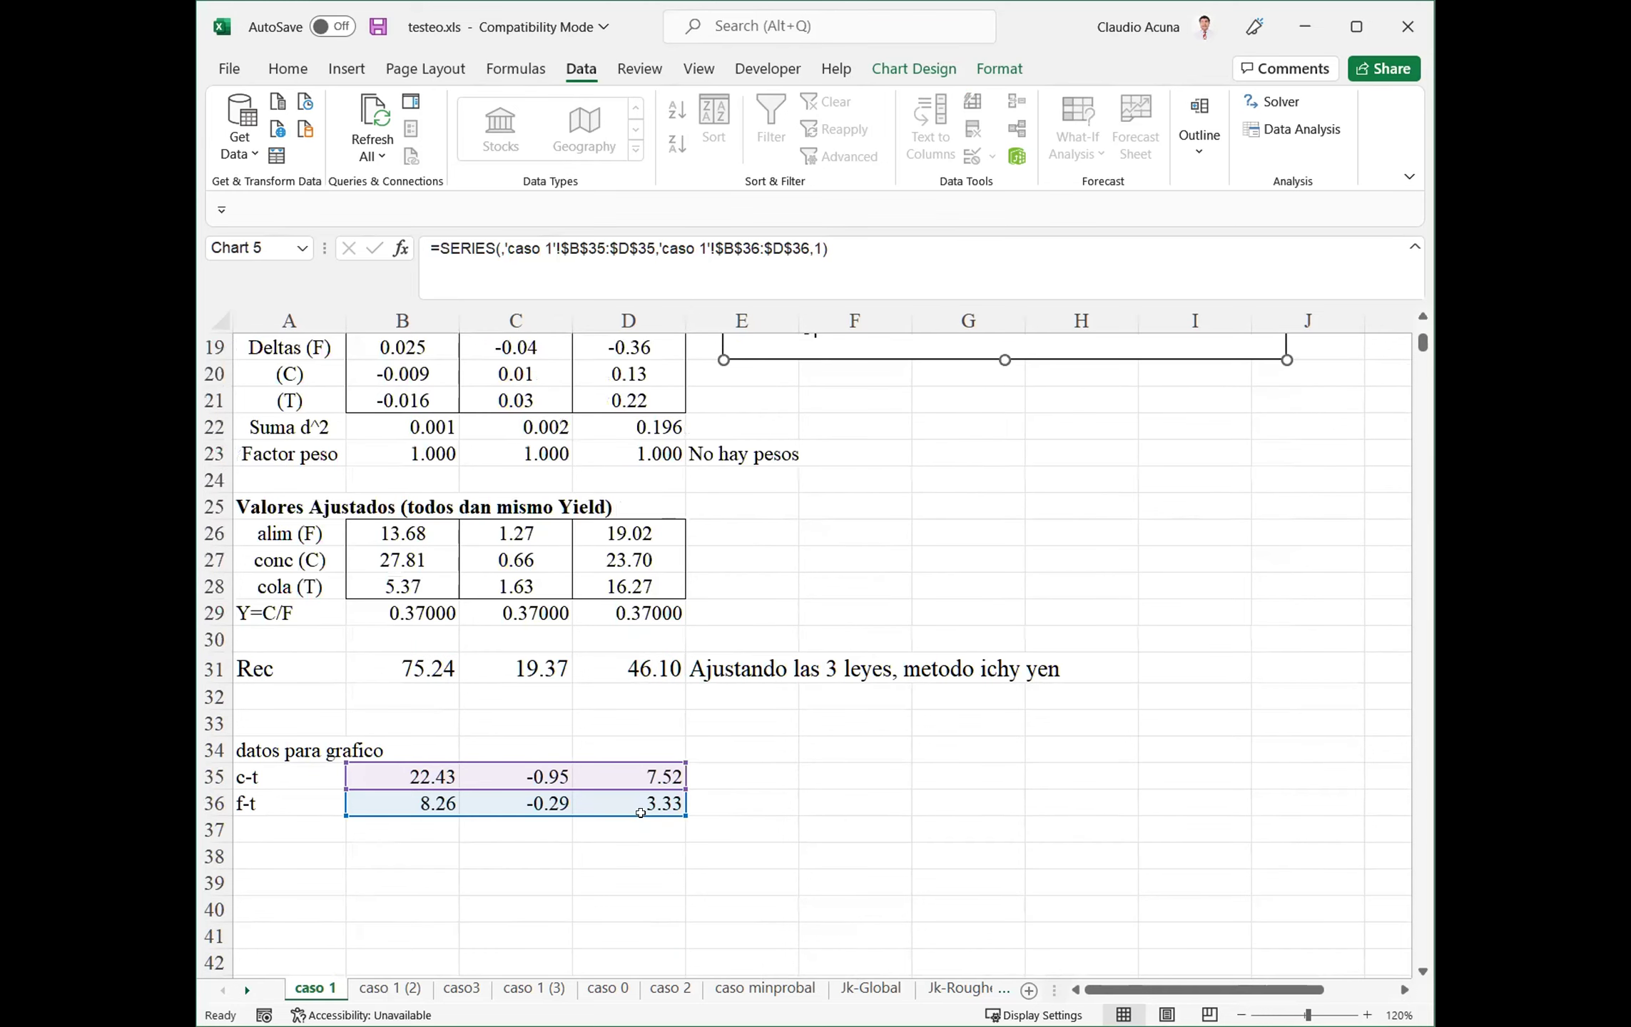
pyautogui.scroll(6, 640, 813)
pyautogui.click(942, 870)
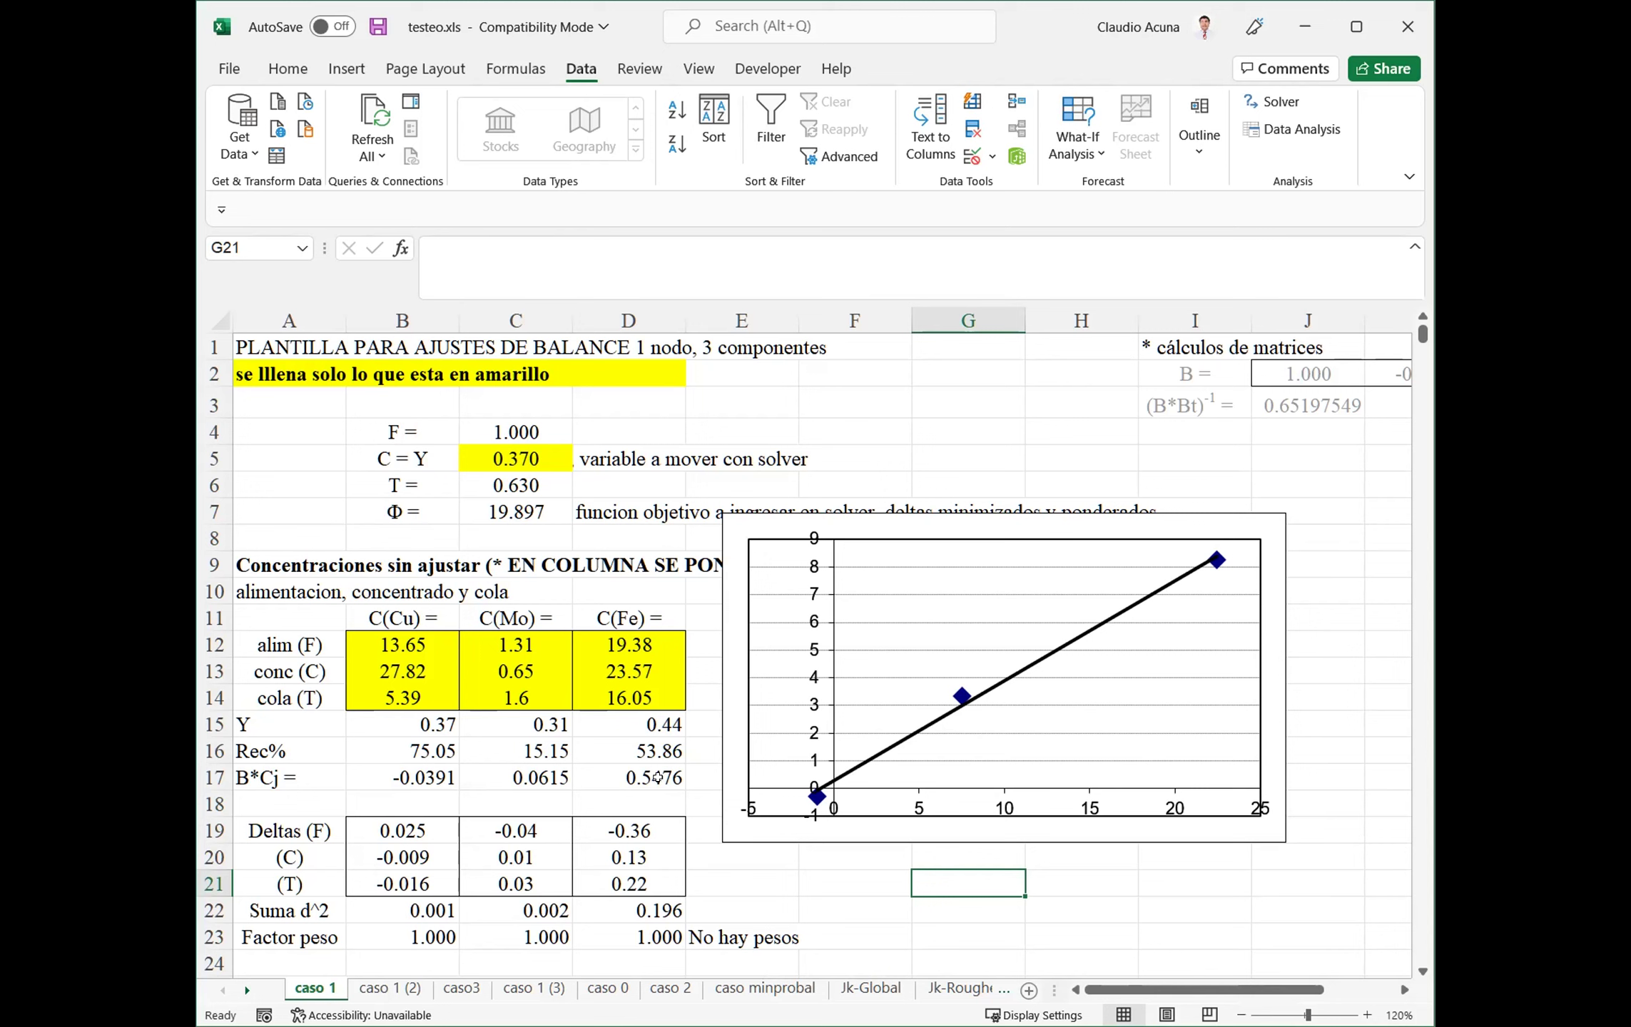
# Check the iron column's B*Cj and Y formulas, and set the C = Y yield in cell C5 to 0.44
pyautogui.click(659, 778)
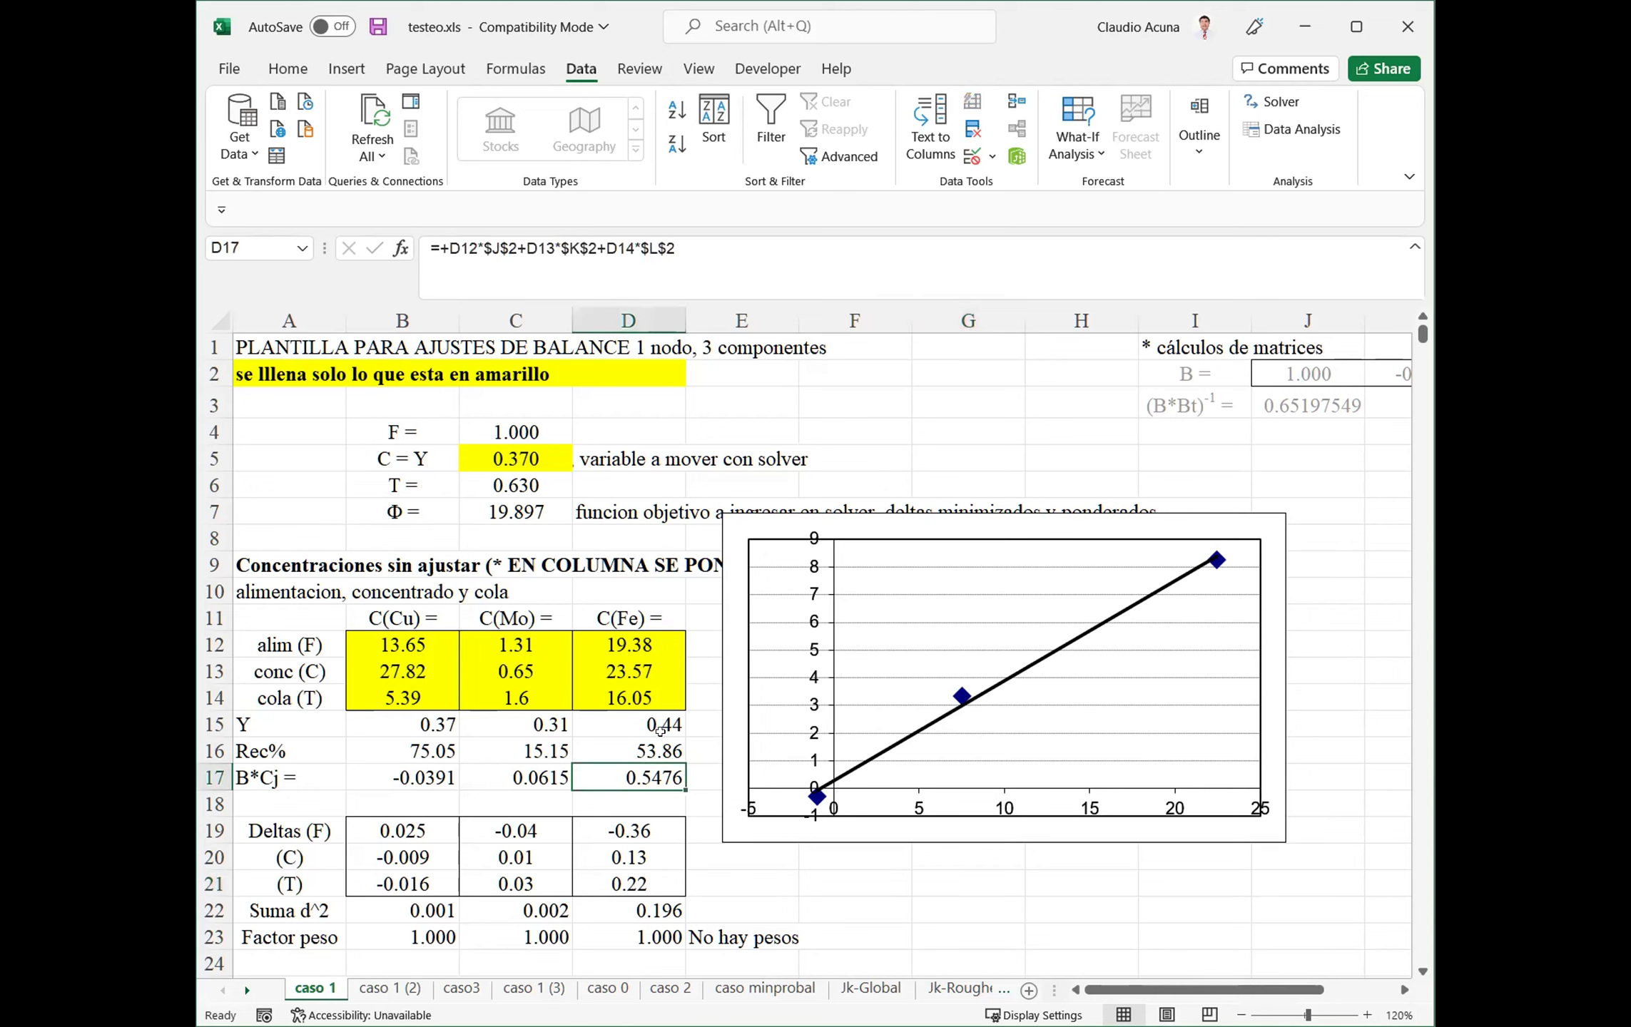
pyautogui.click(653, 725)
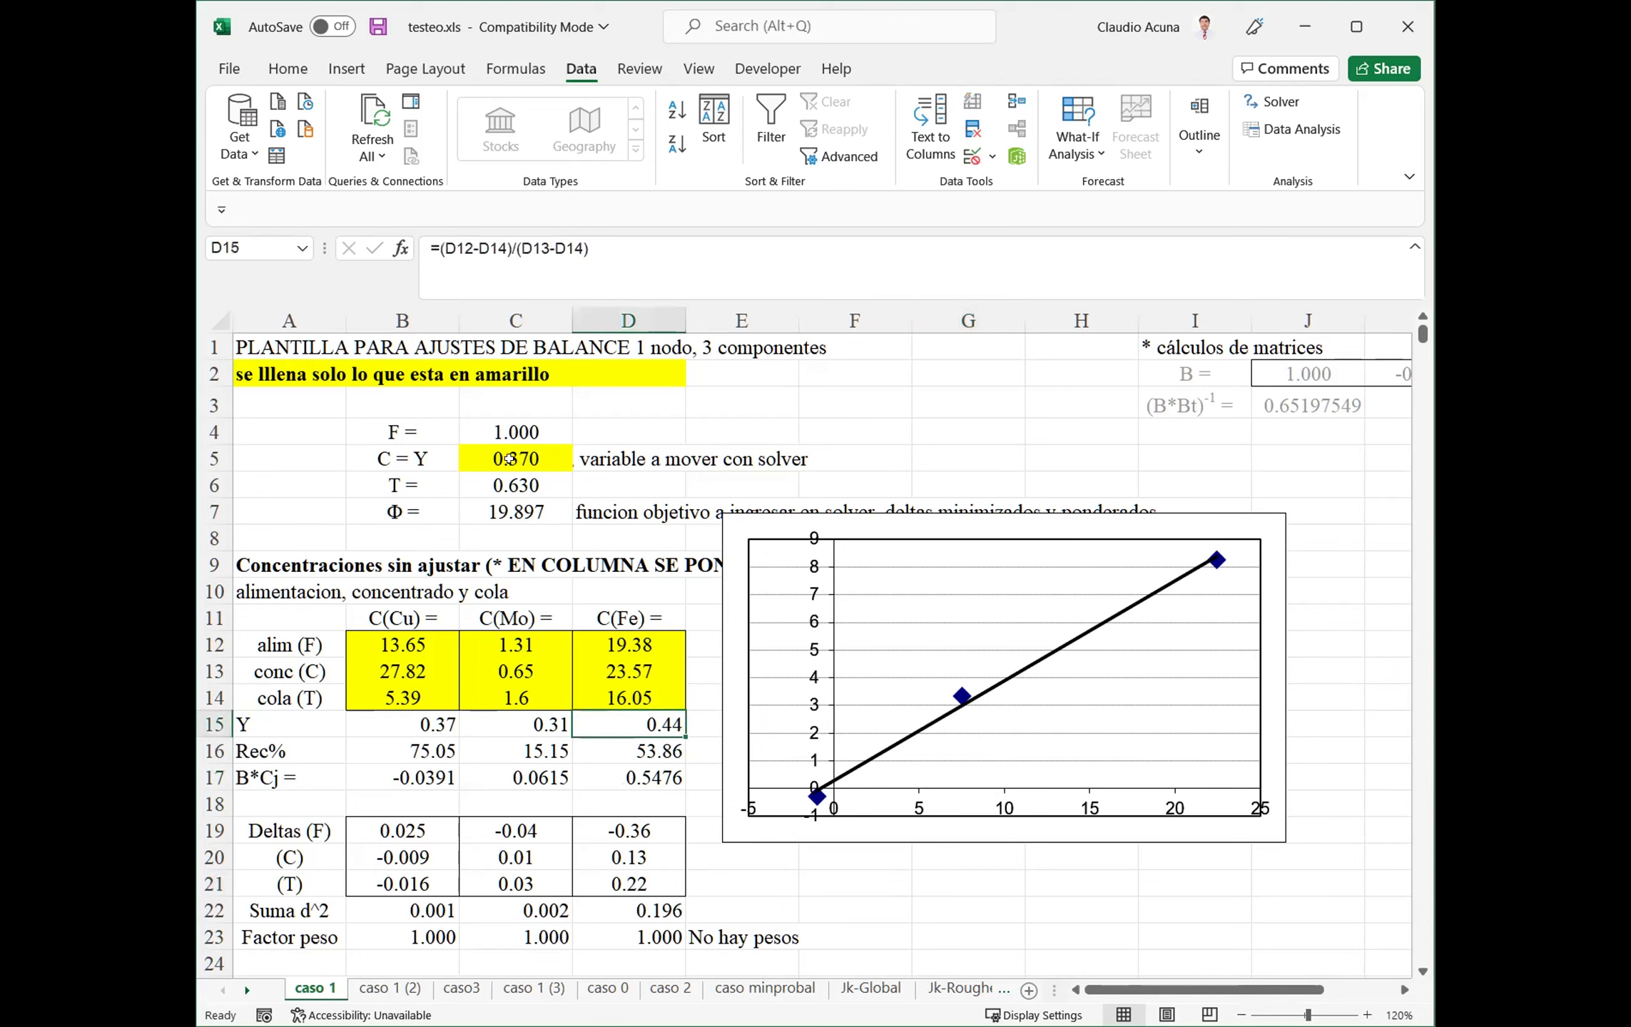
pyautogui.click(542, 460)
pyautogui.write('0')
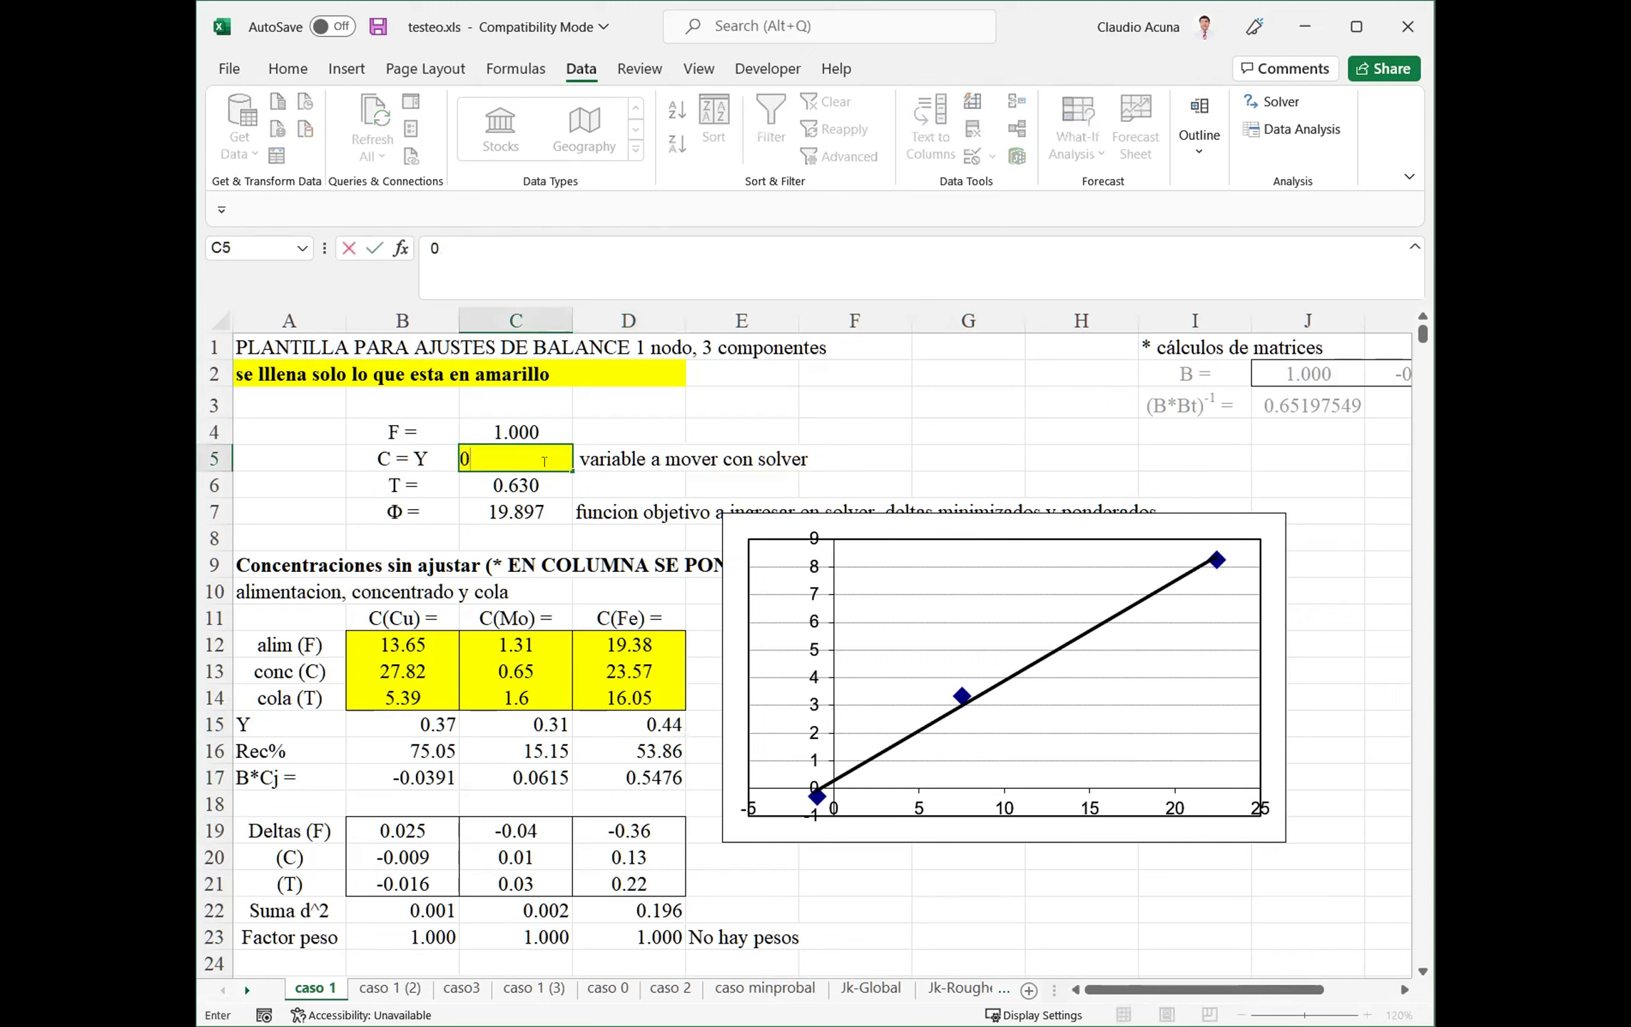
pyautogui.write('.44')
pyautogui.press('Return')
# Examine the adjusted grades, recoveries and chart data further down the sheet against the chart's fitted line
pyautogui.click(861, 781)
pyautogui.scroll(-6, 803, 816)
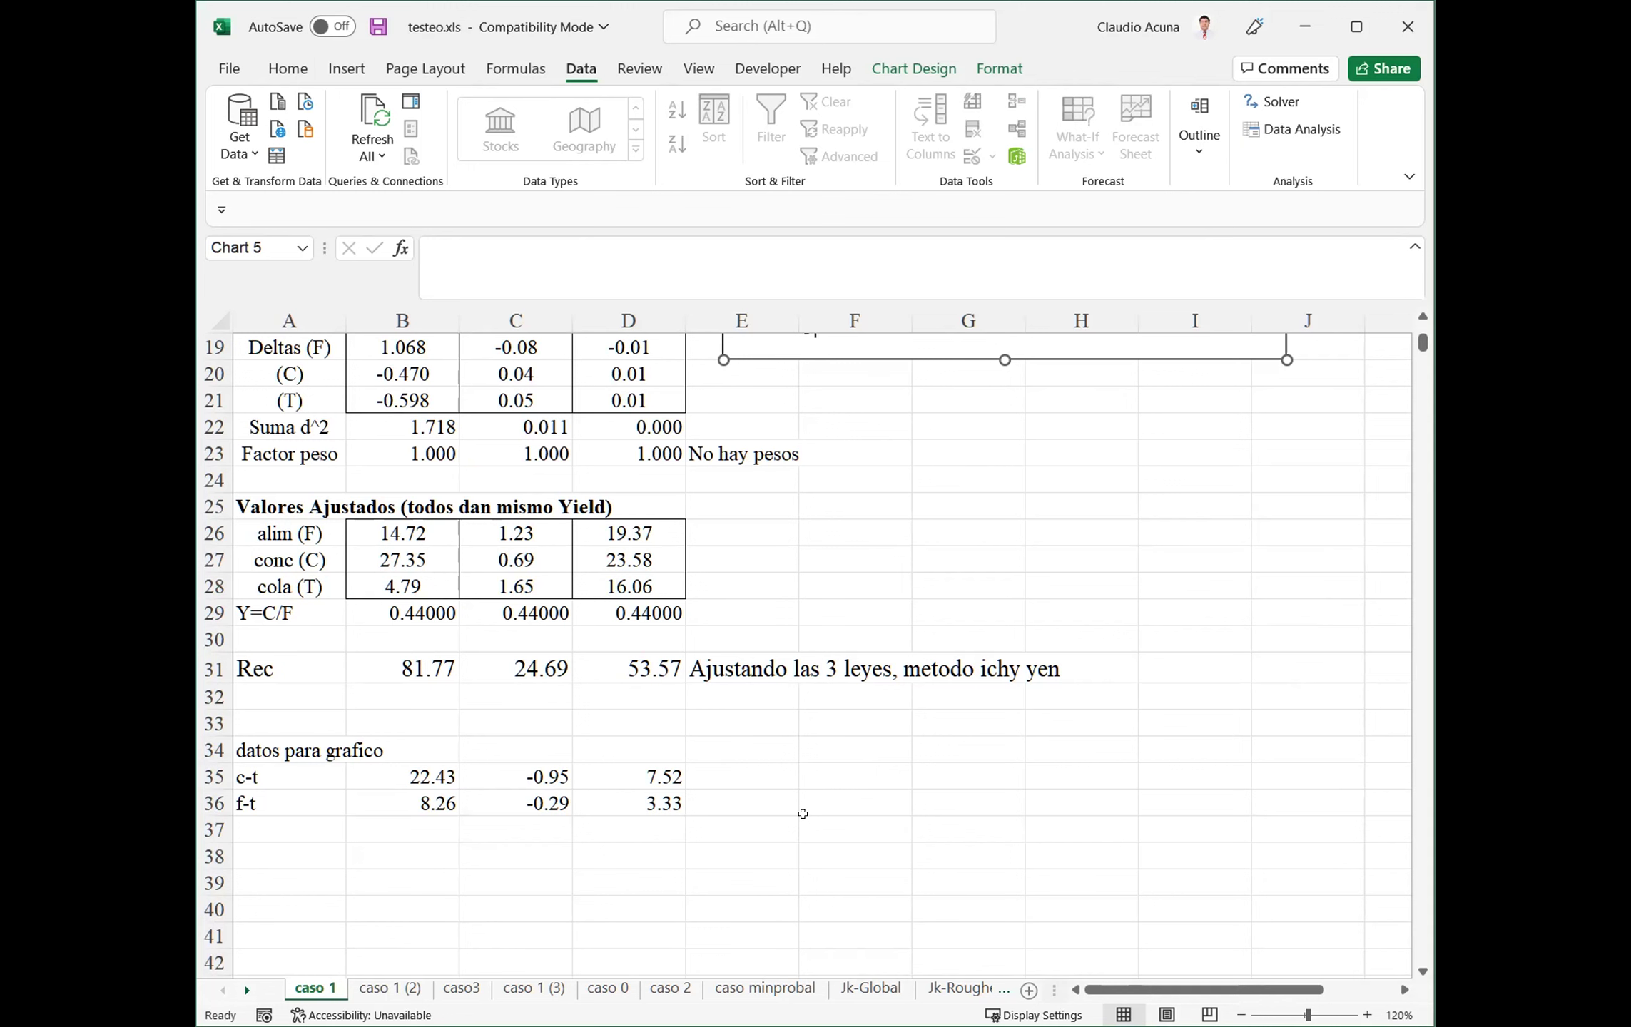
pyautogui.scroll(6, 805, 819)
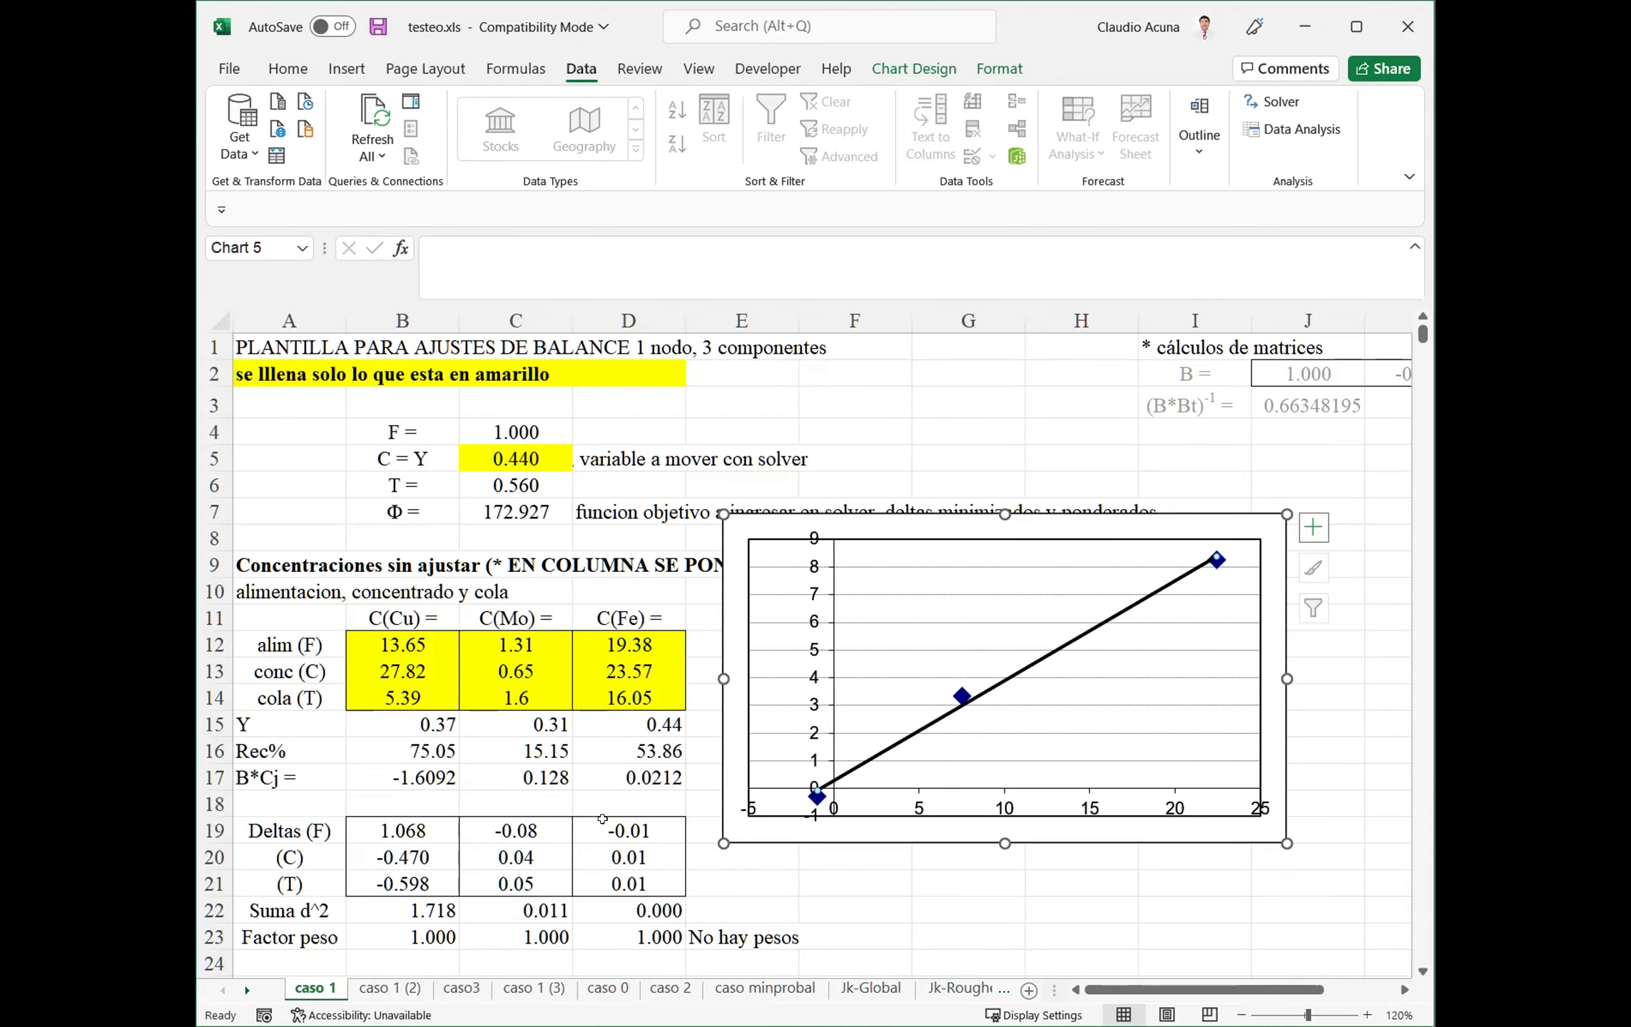
pyautogui.scroll(-10, 603, 819)
pyautogui.scroll(4, 603, 819)
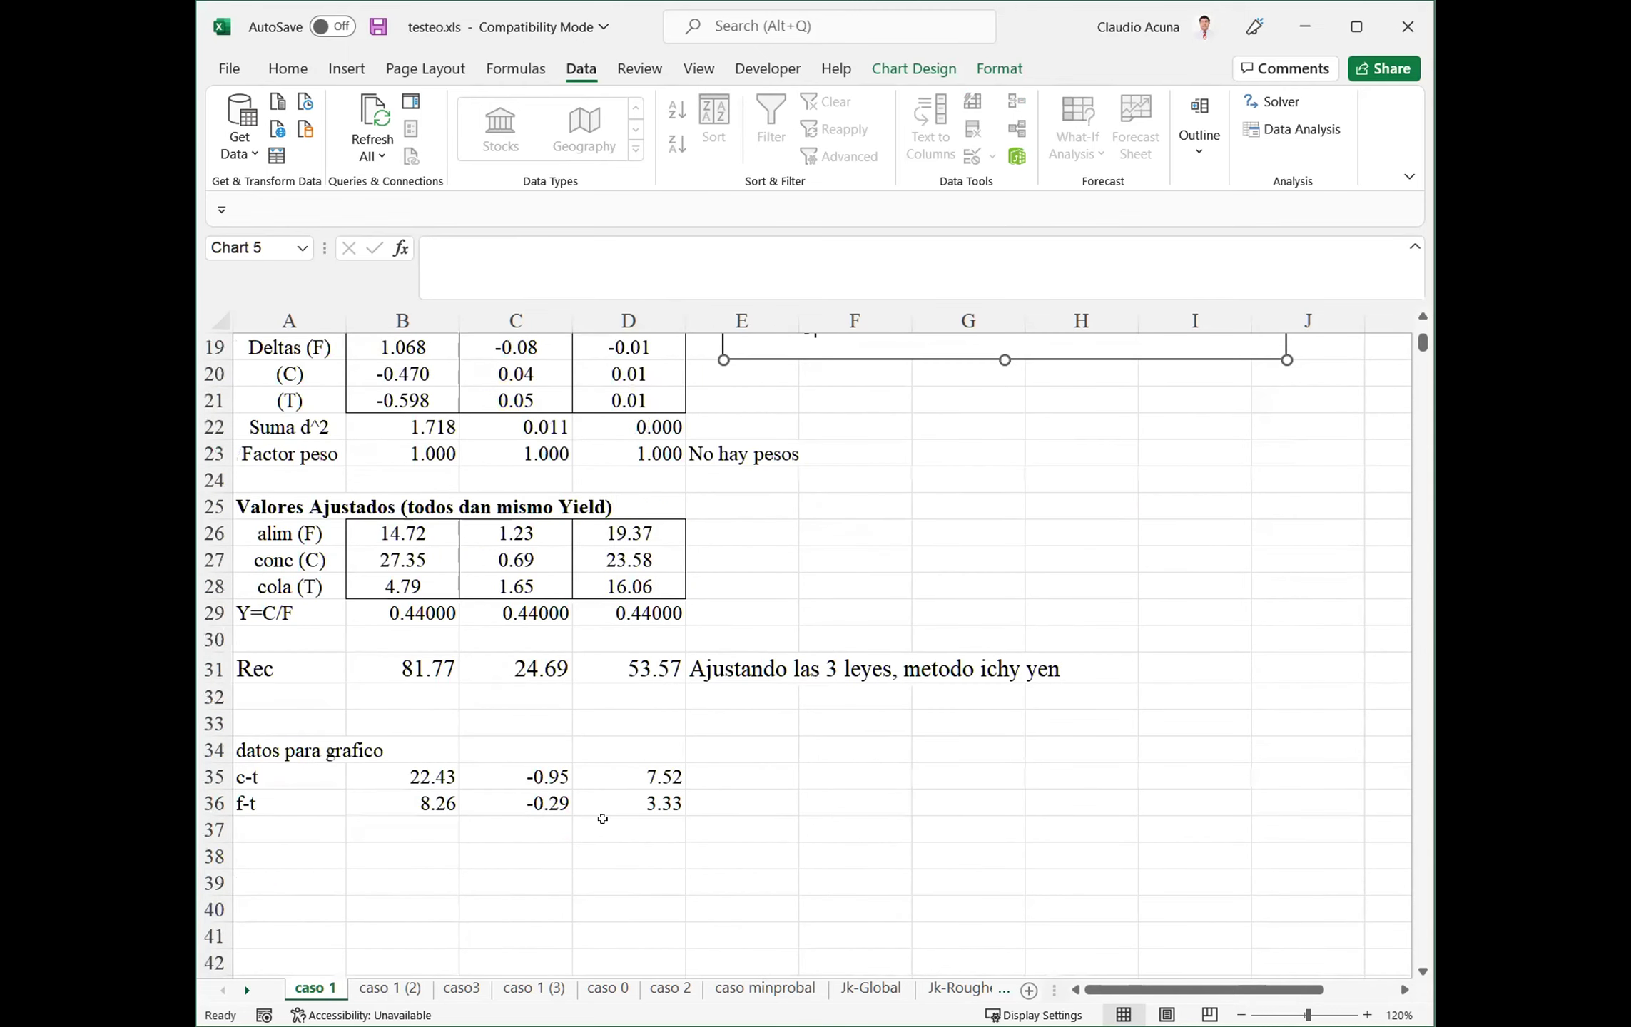
pyautogui.scroll(6, 603, 819)
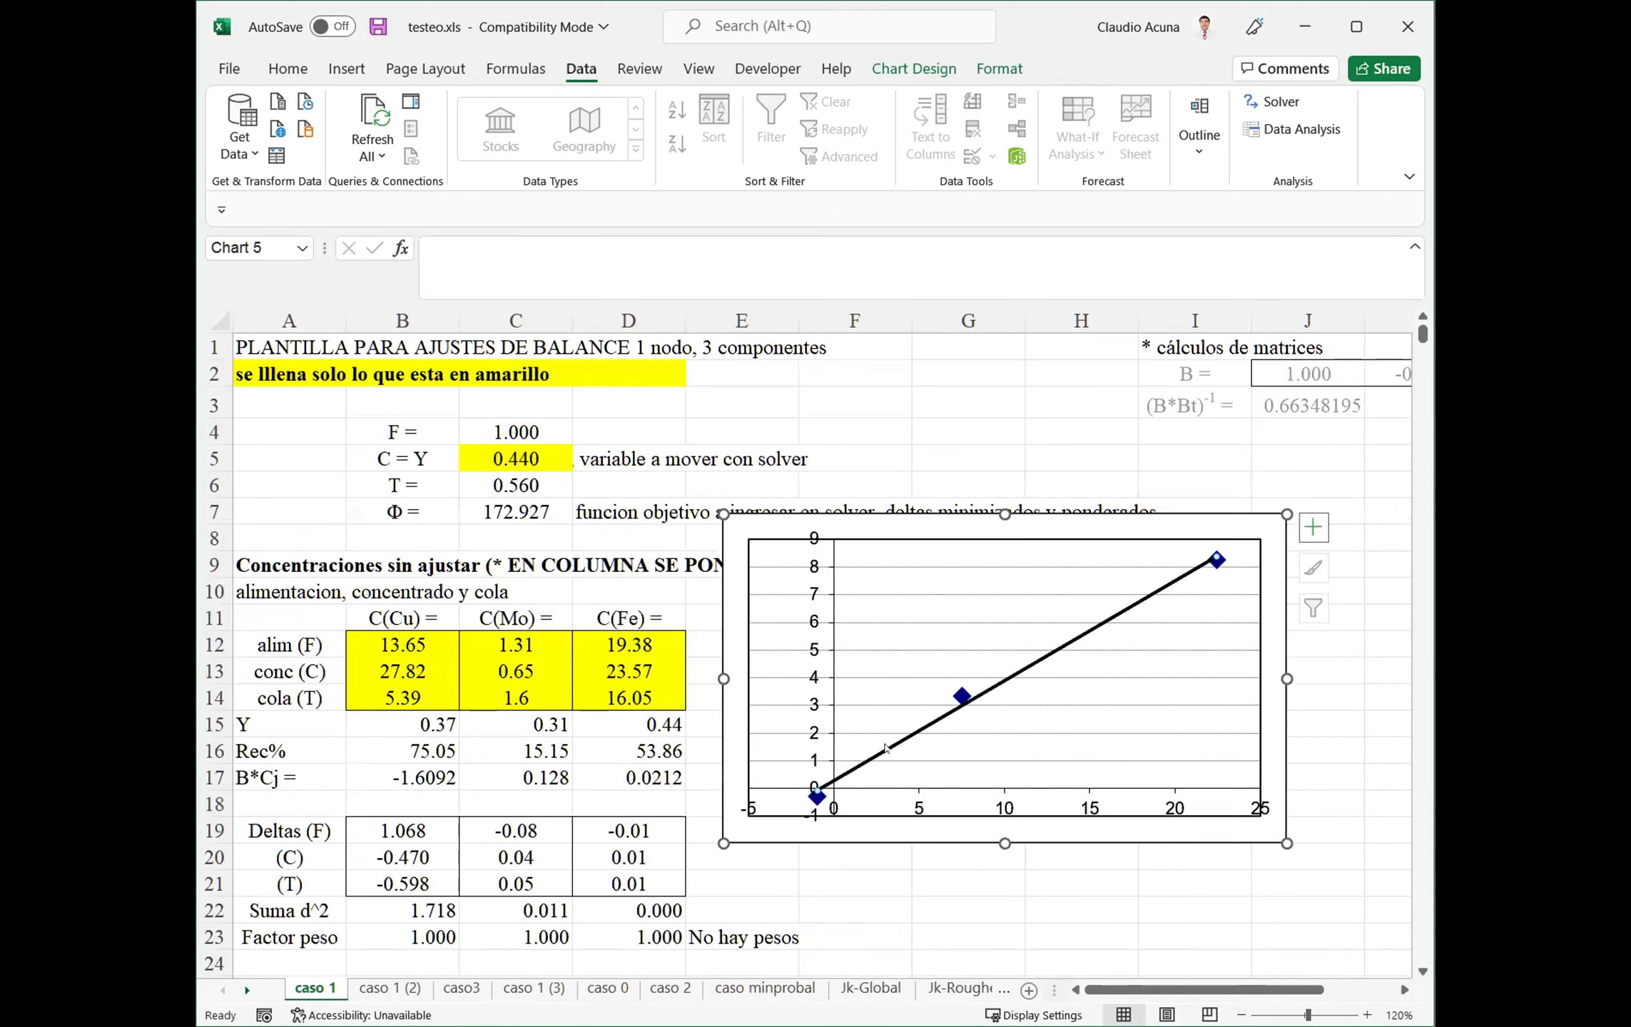
# Delete the existing trendline from the scatter chart
pyautogui.click(884, 748)
pyautogui.press('Delete')
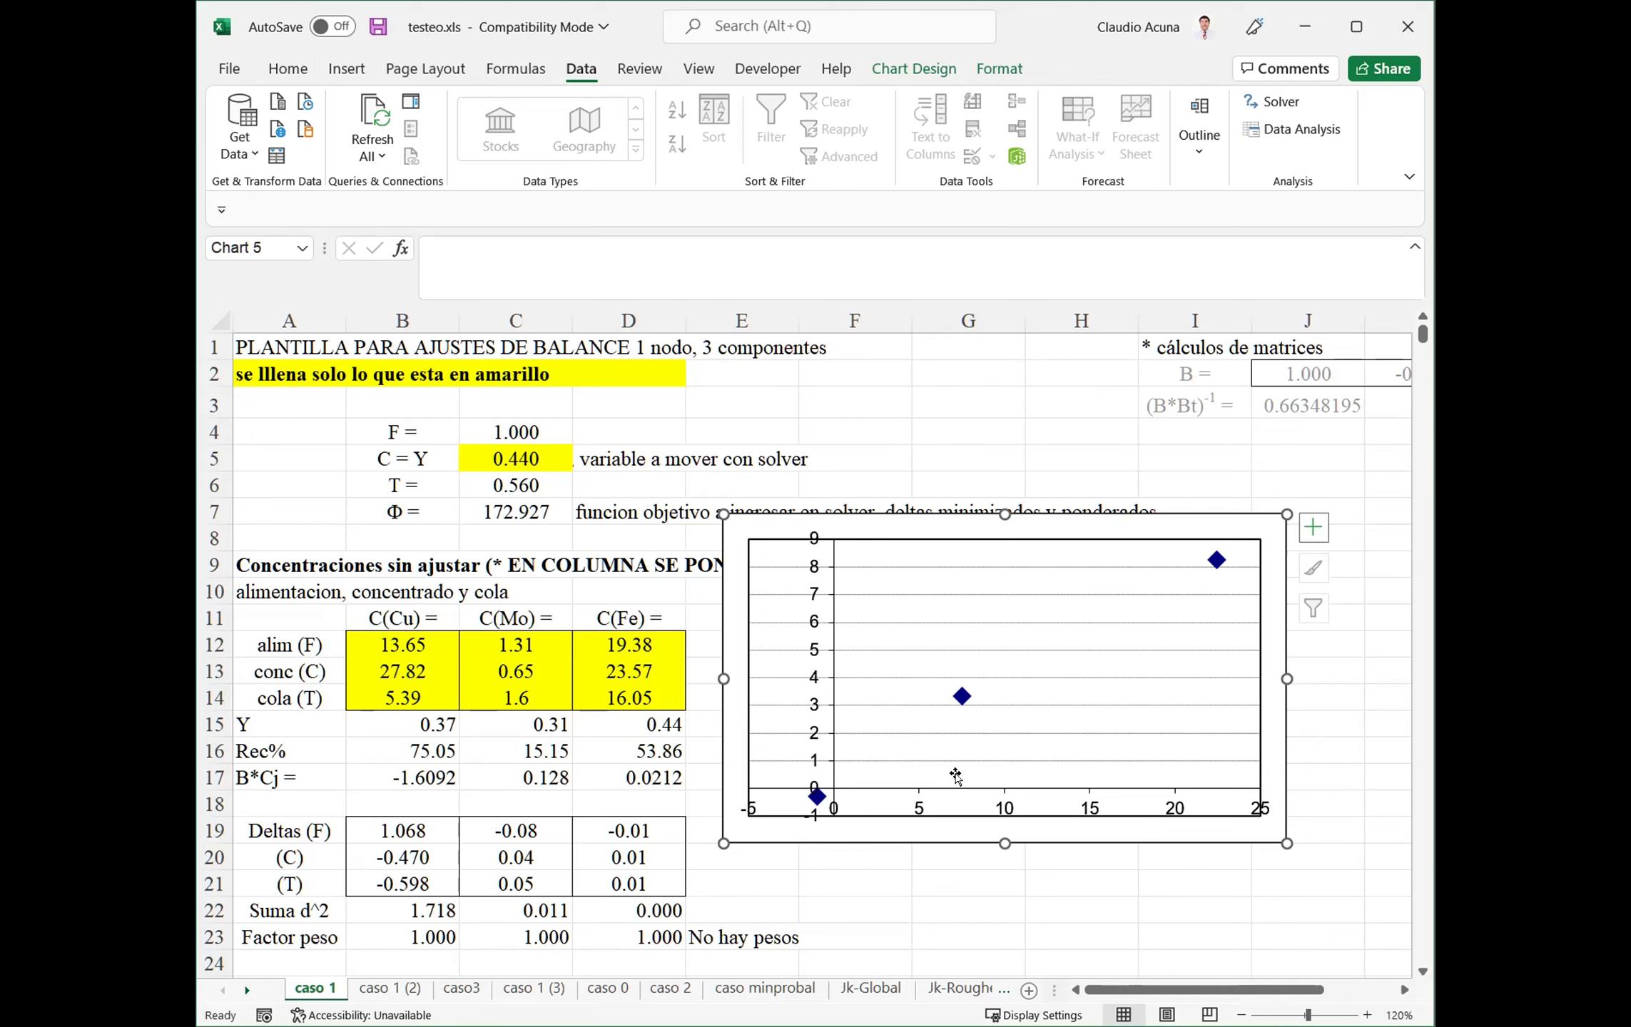
pyautogui.click(950, 903)
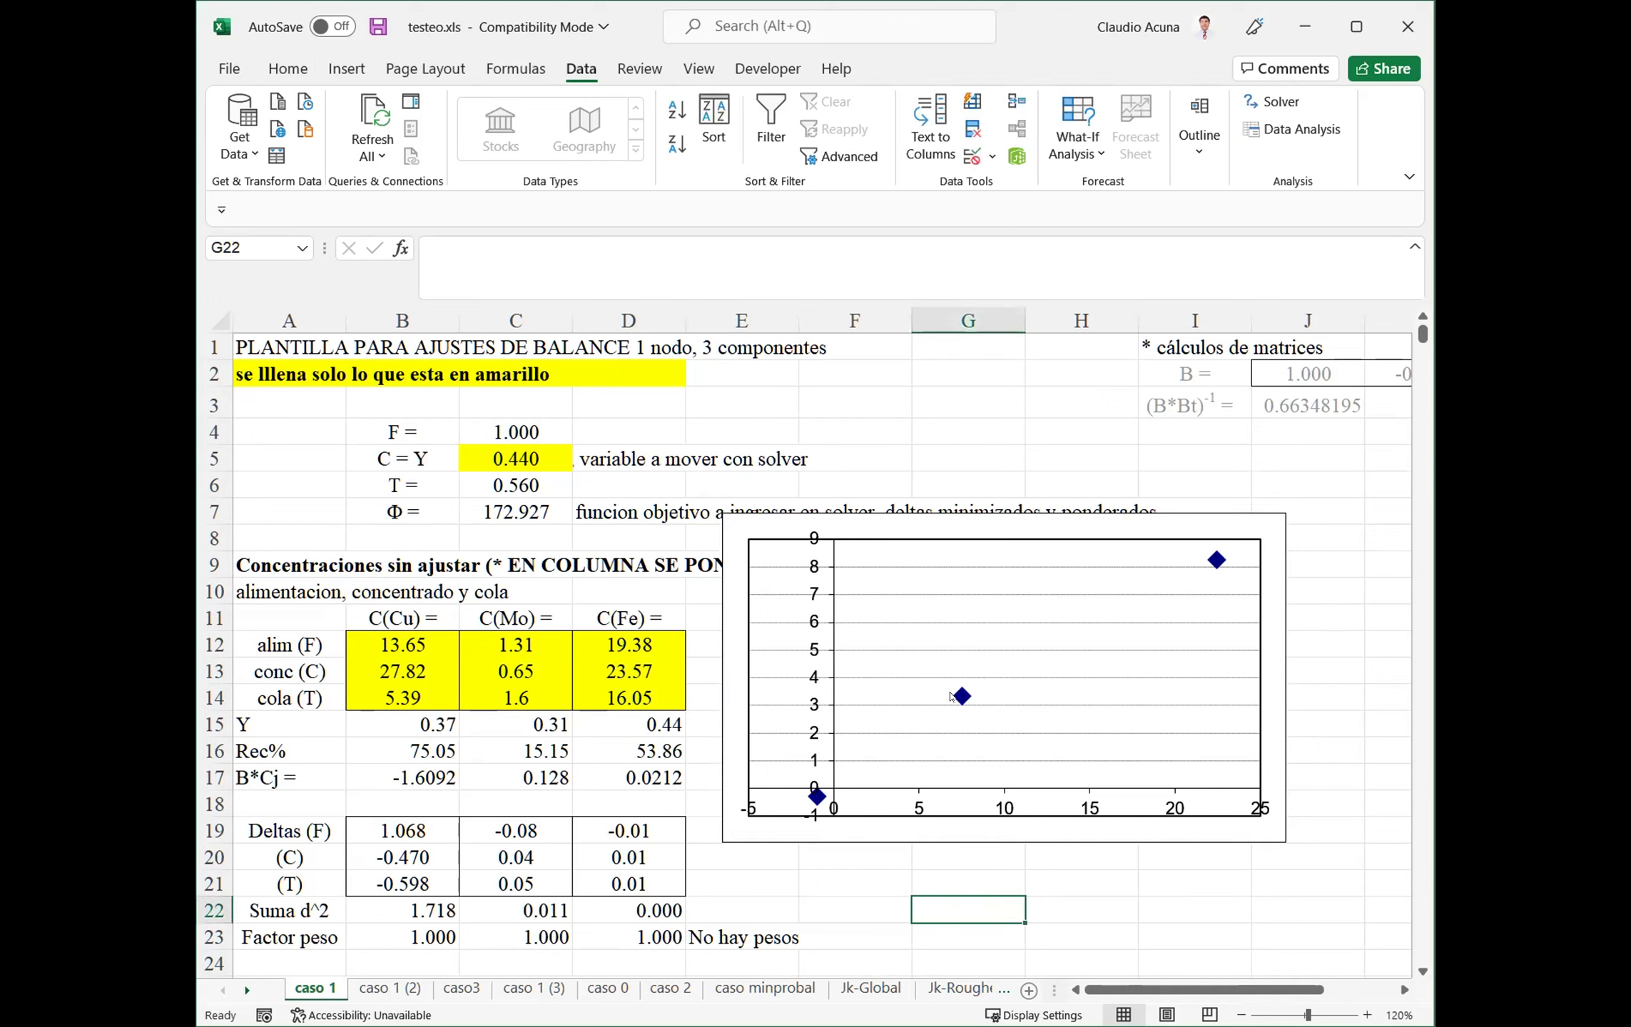
# Add a linear trendline to the chart's data series and widen the trendline formatting pane
pyautogui.rightClick(956, 695)
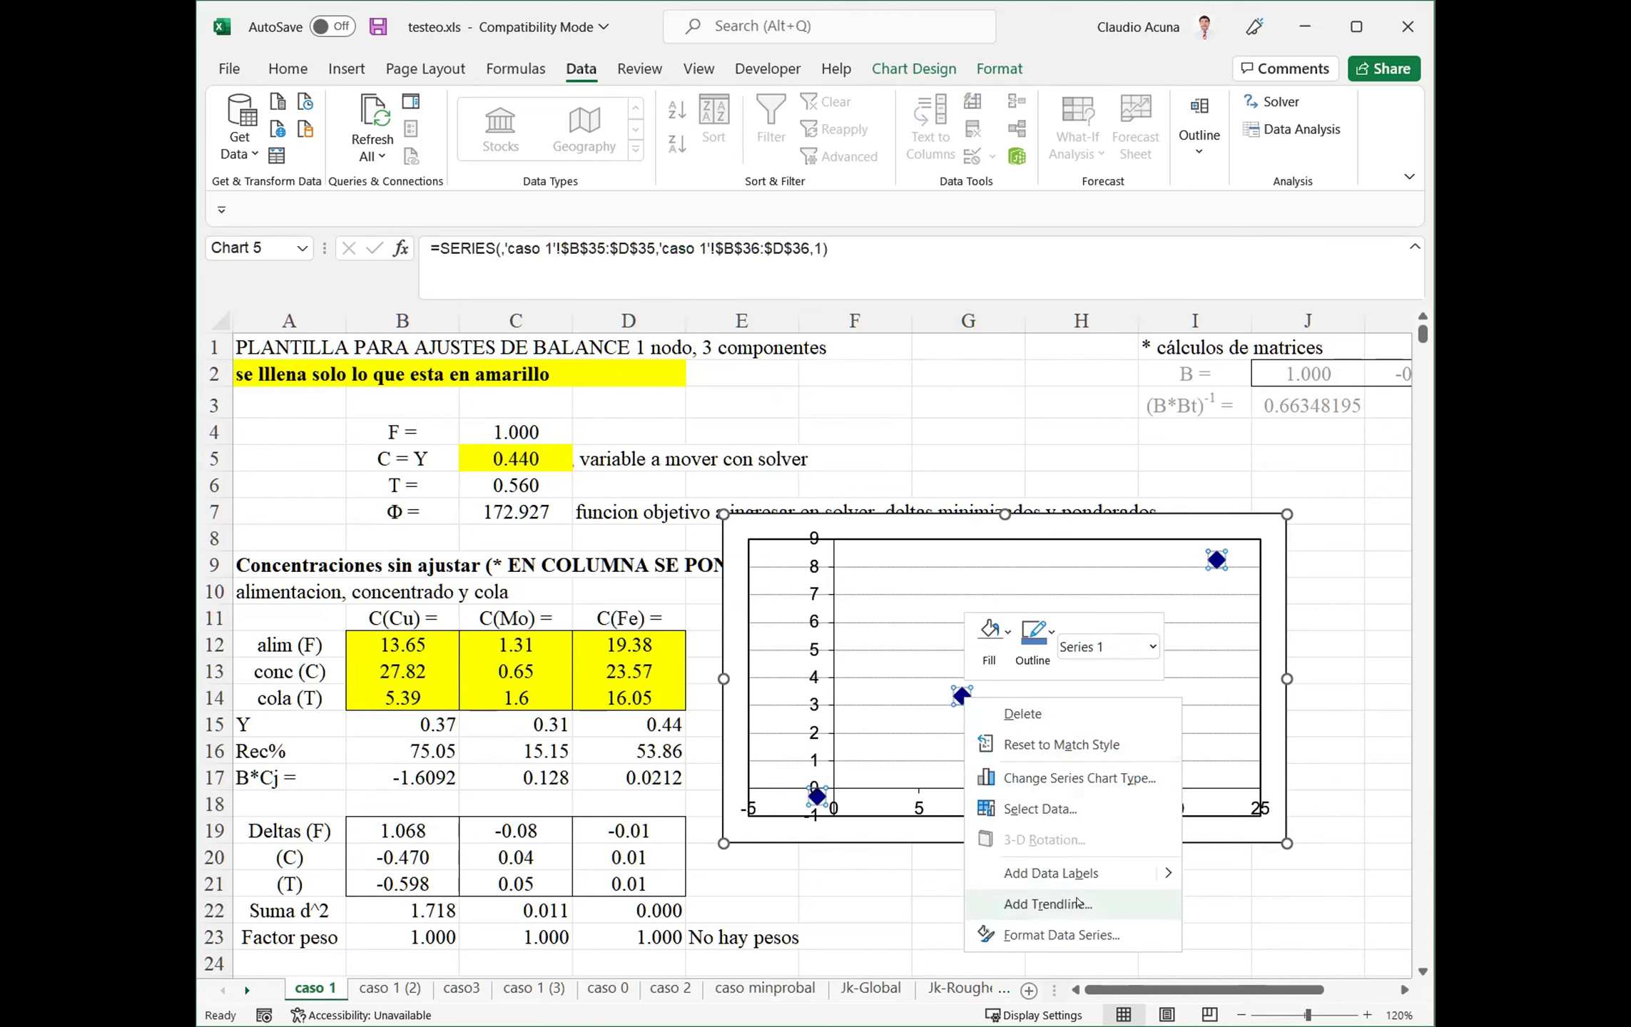
pyautogui.press('Escape')
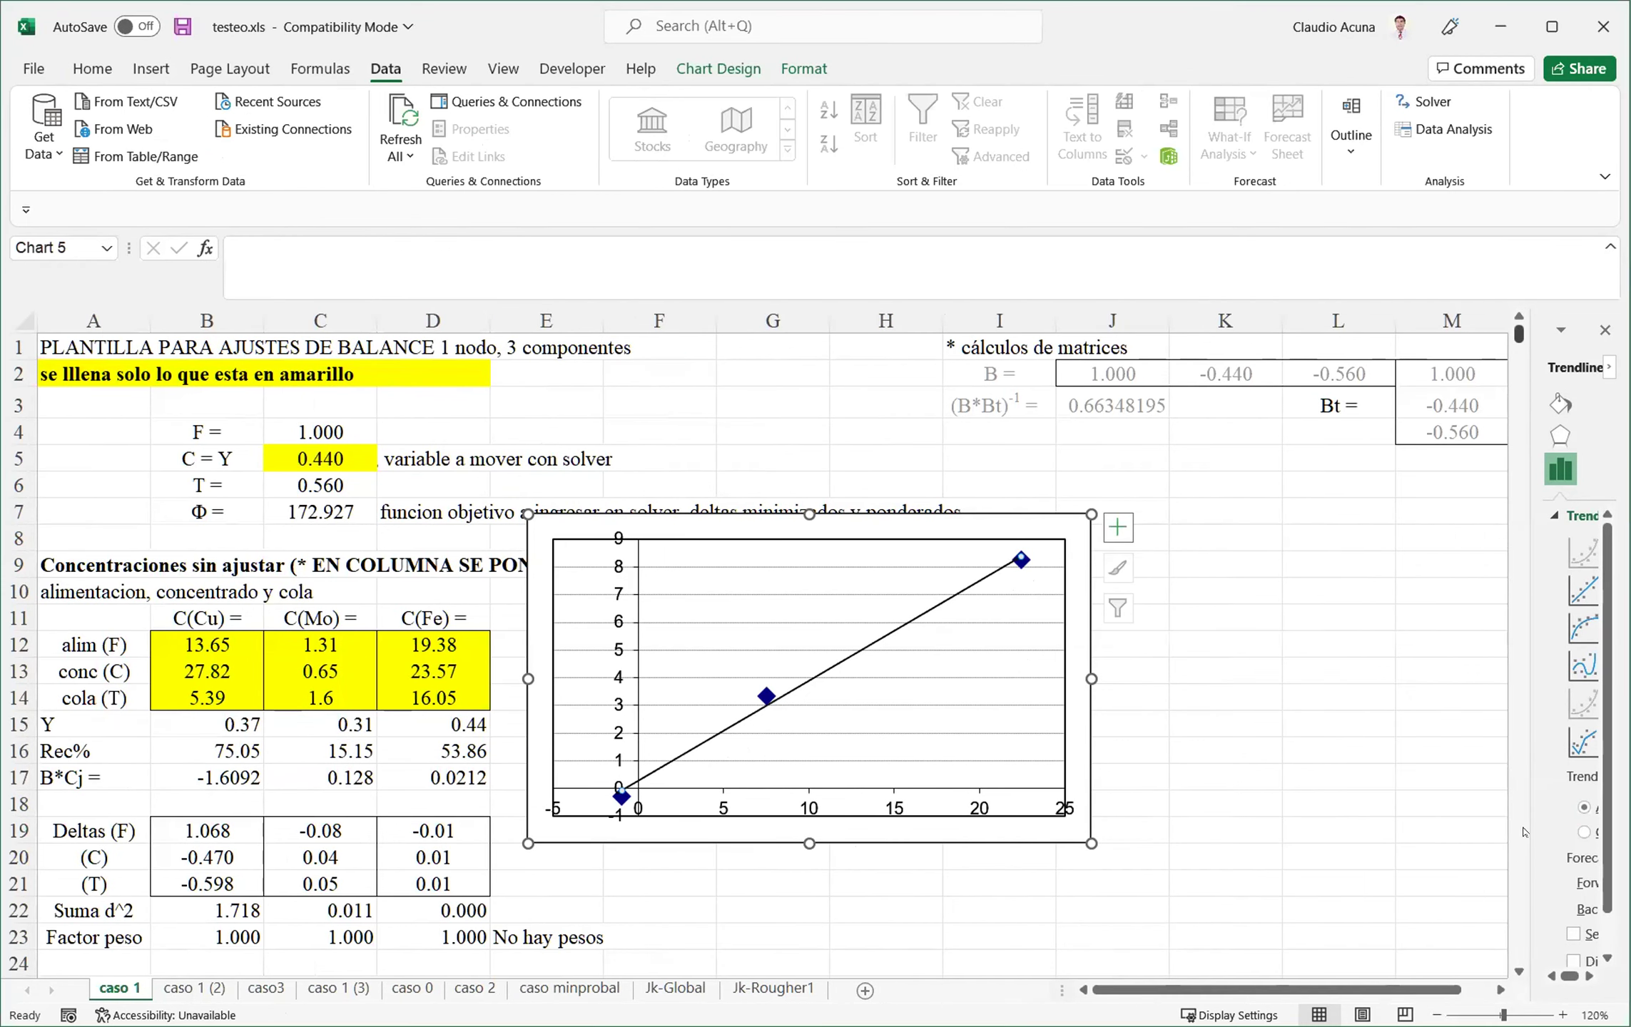
pyautogui.moveTo(1521, 826); pyautogui.dragTo(1240, 826)
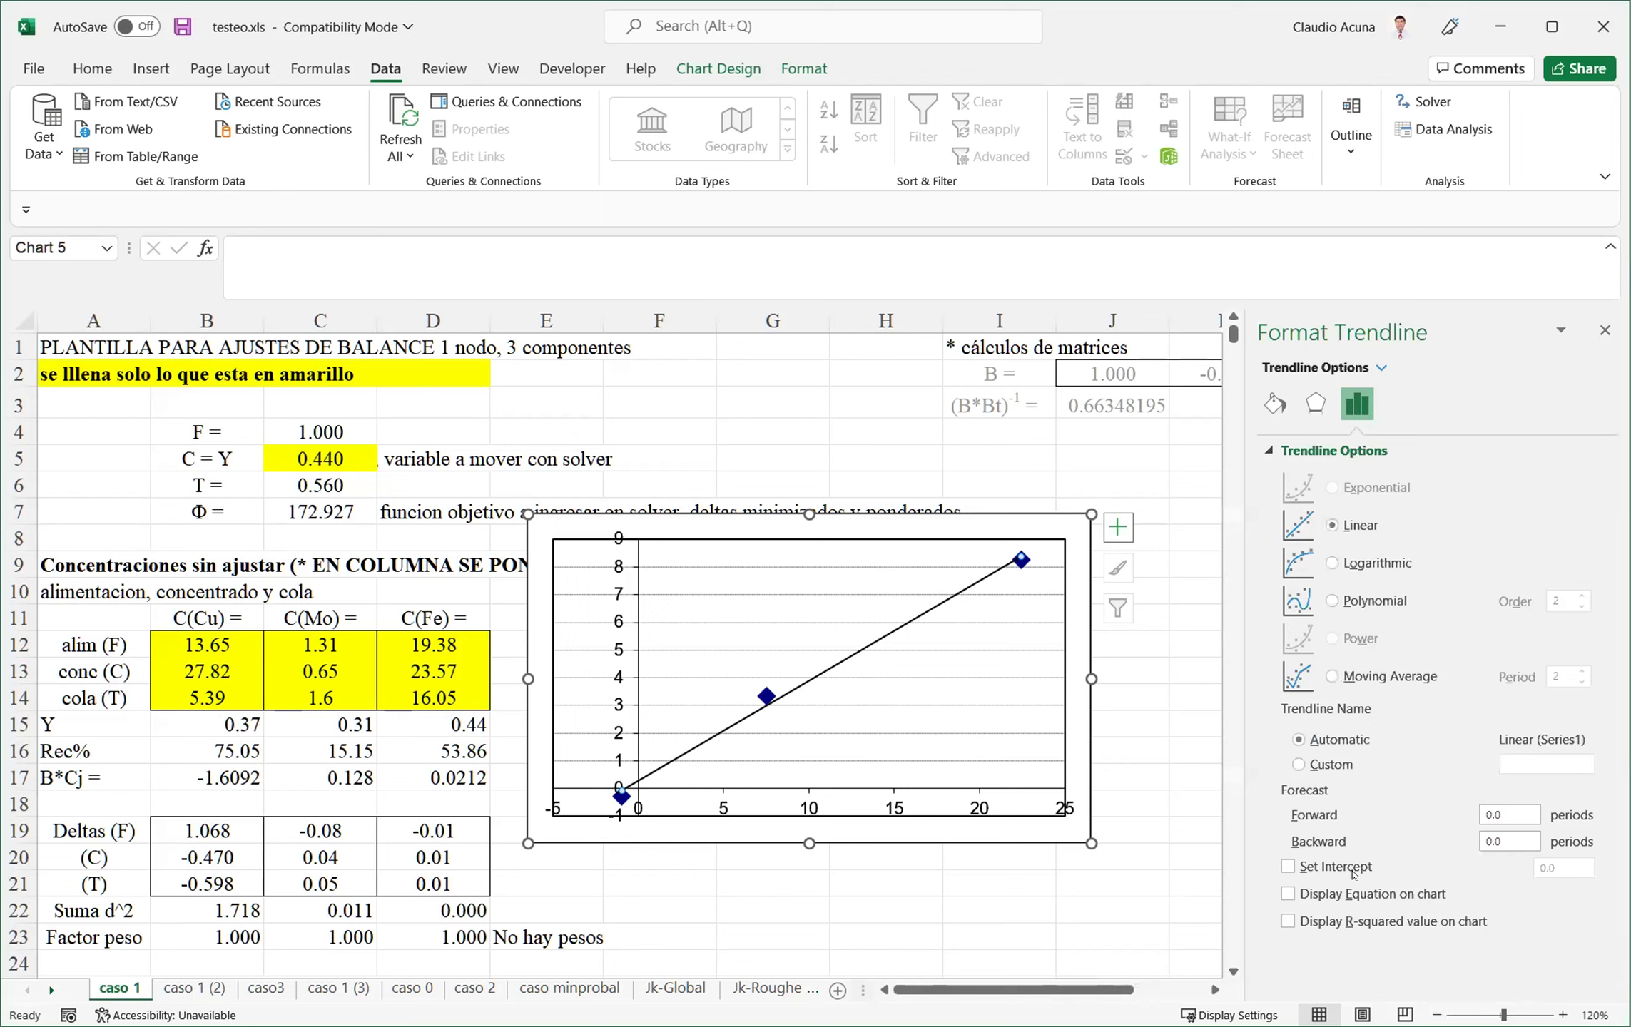
# Display the trendline's equation and R-squared value on the chart and move their label clear of the line
pyautogui.click(1288, 921)
pyautogui.click(1317, 891)
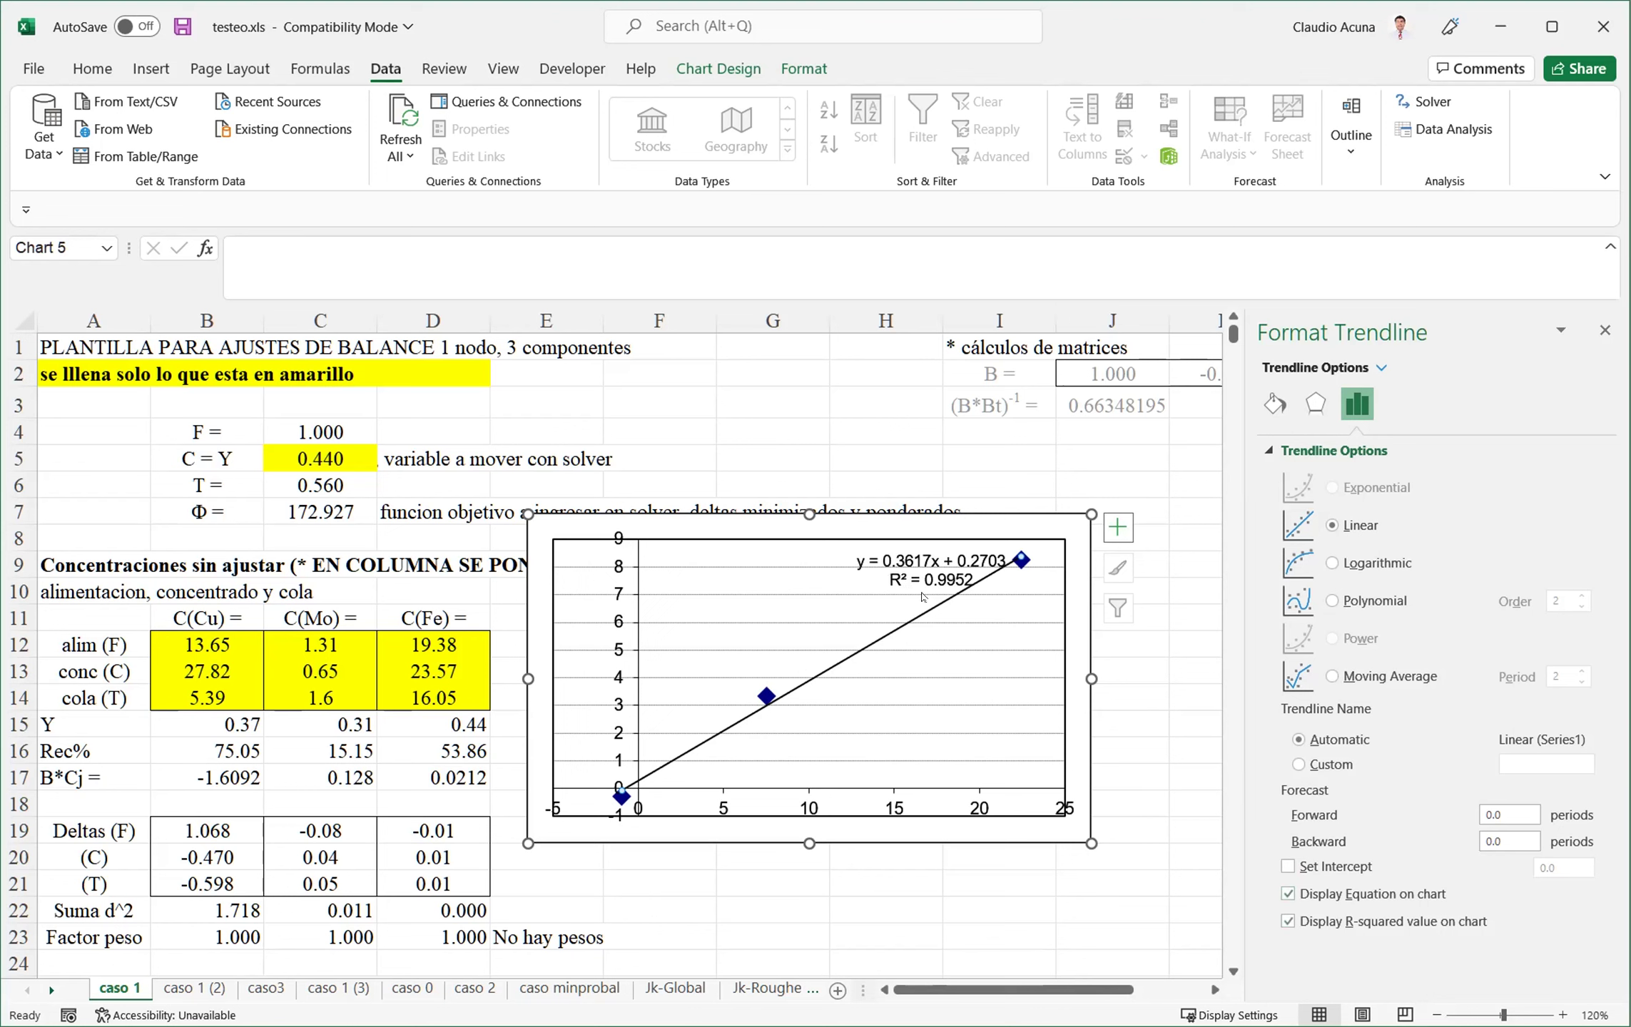
pyautogui.click(913, 564)
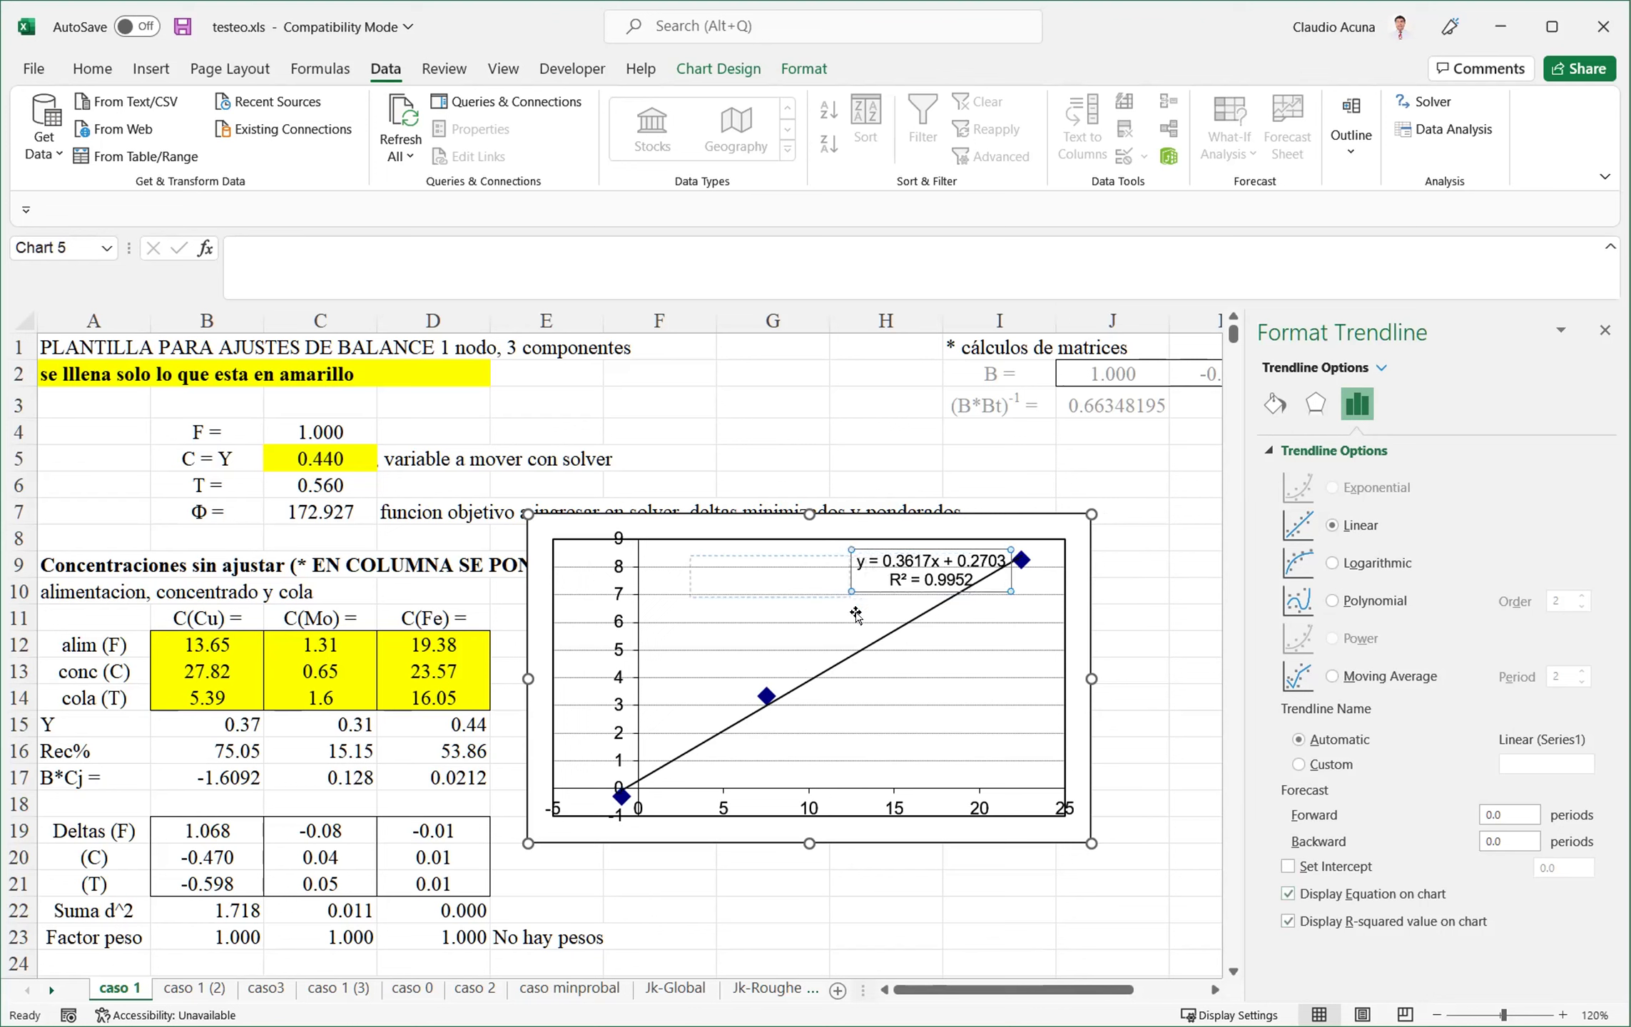
pyautogui.moveTo(960, 605); pyautogui.dragTo(798, 611)
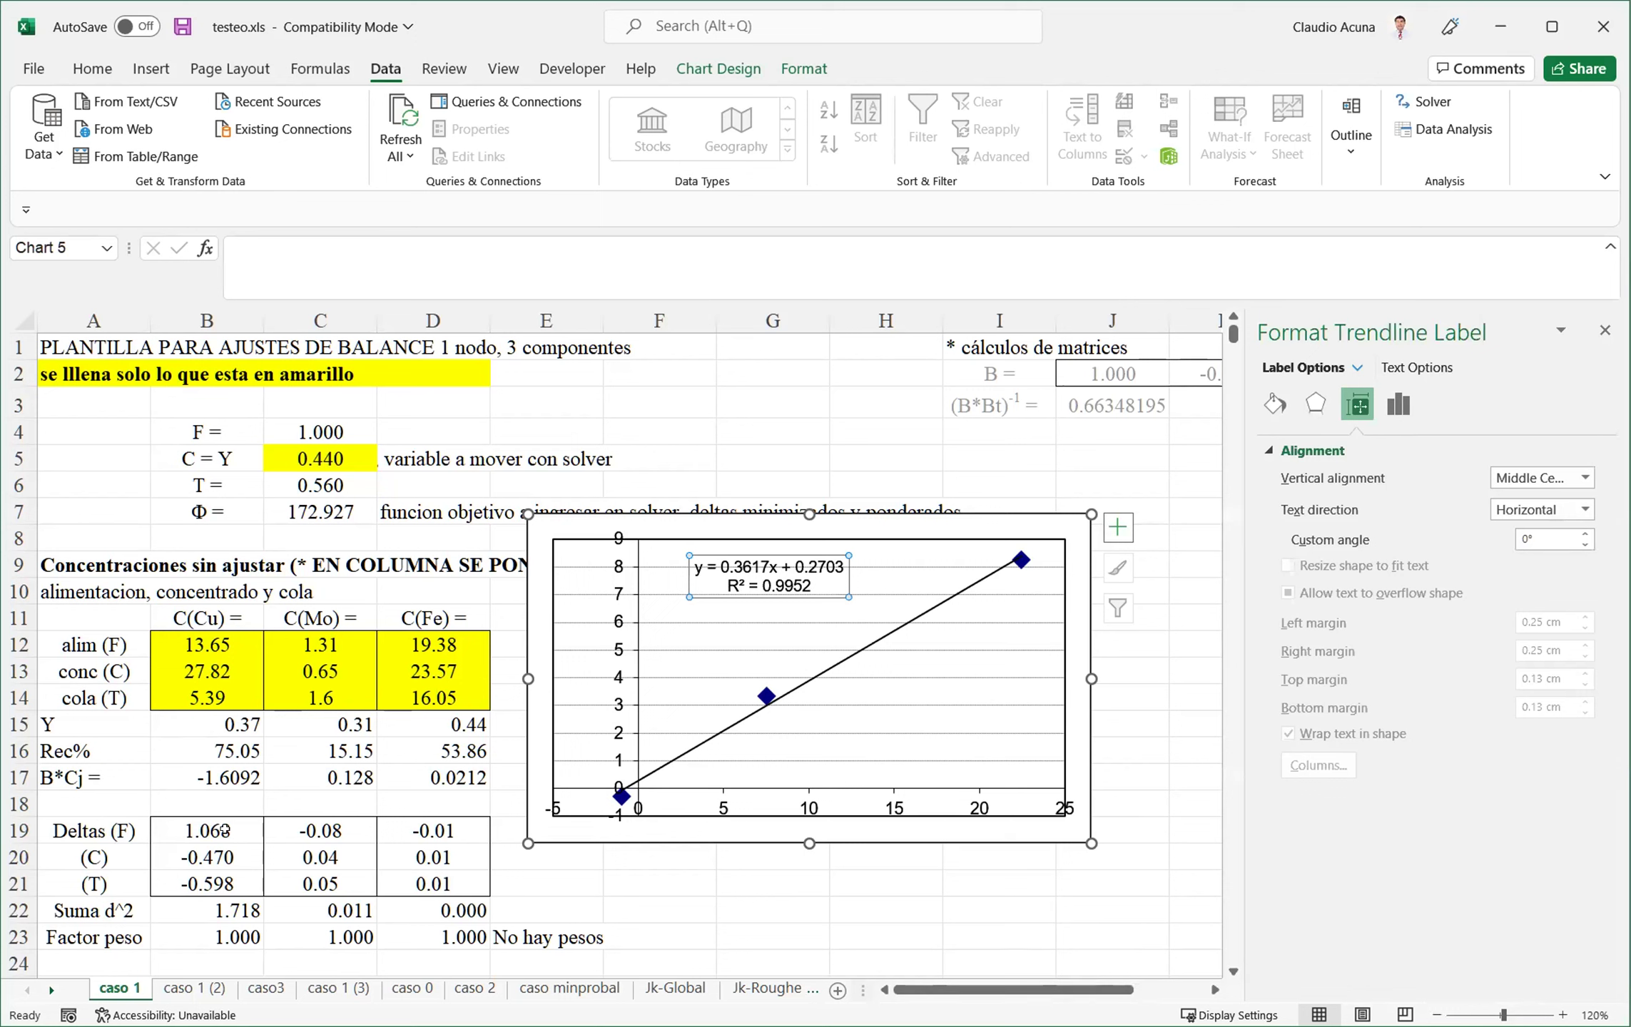
# Set the C = Y yield in cell C5 to 0.5
pyautogui.click(325, 448)
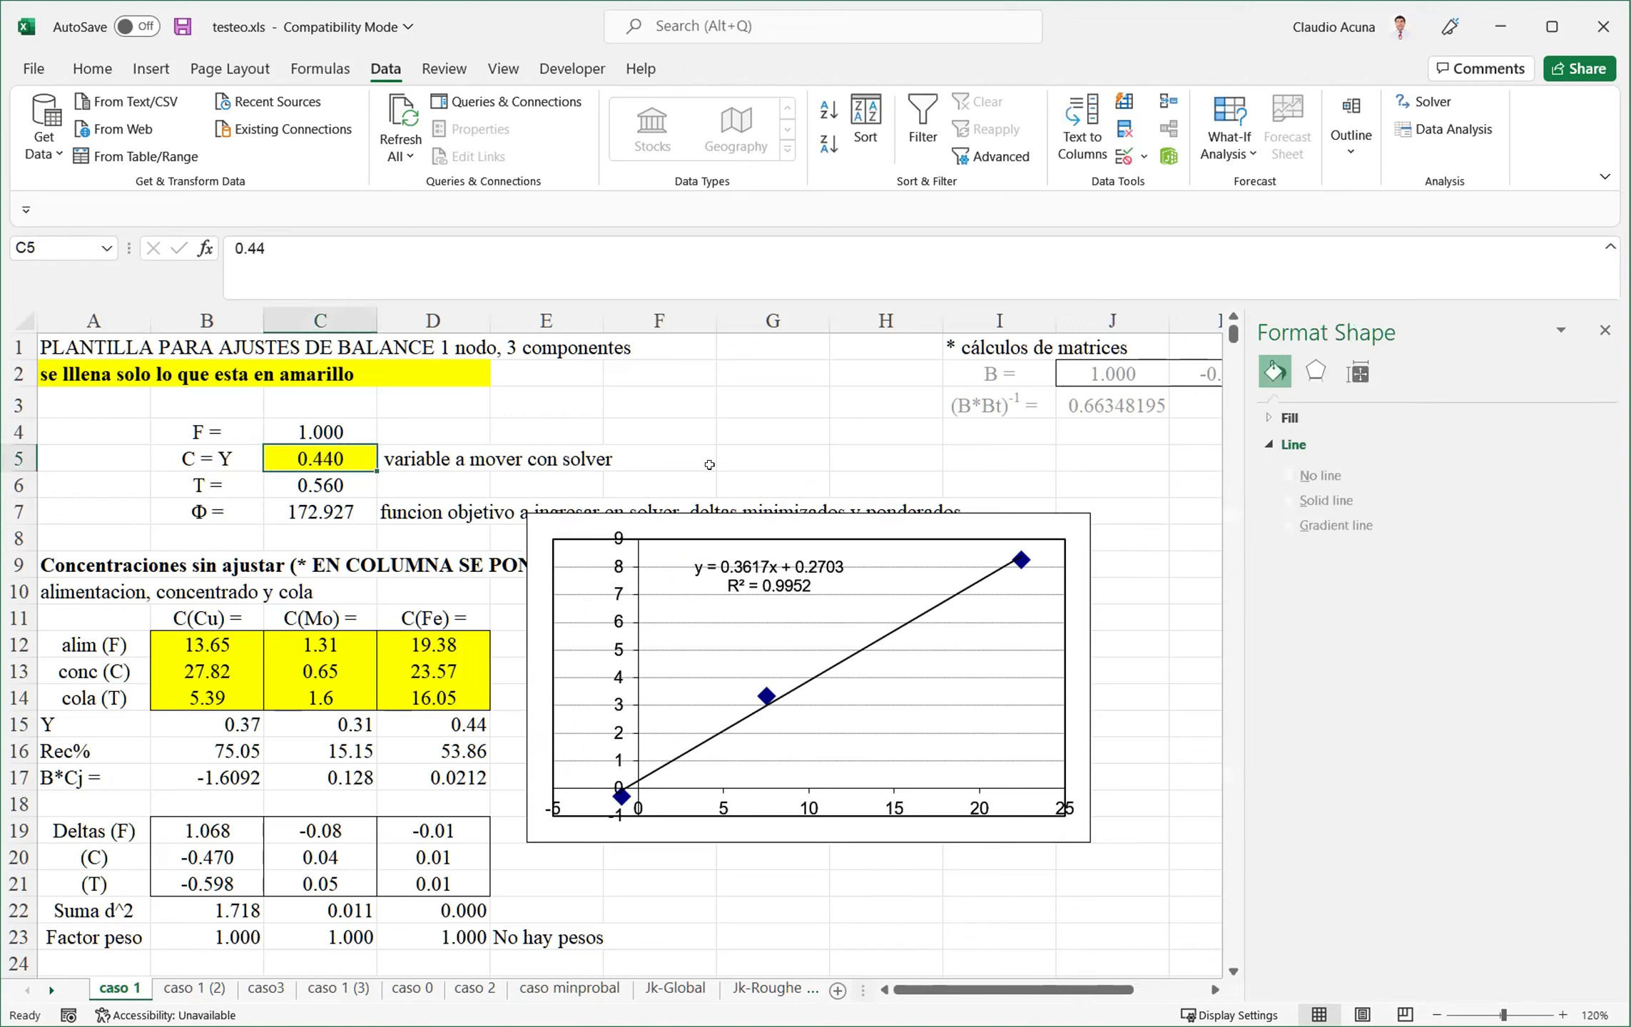
pyautogui.write('.5')
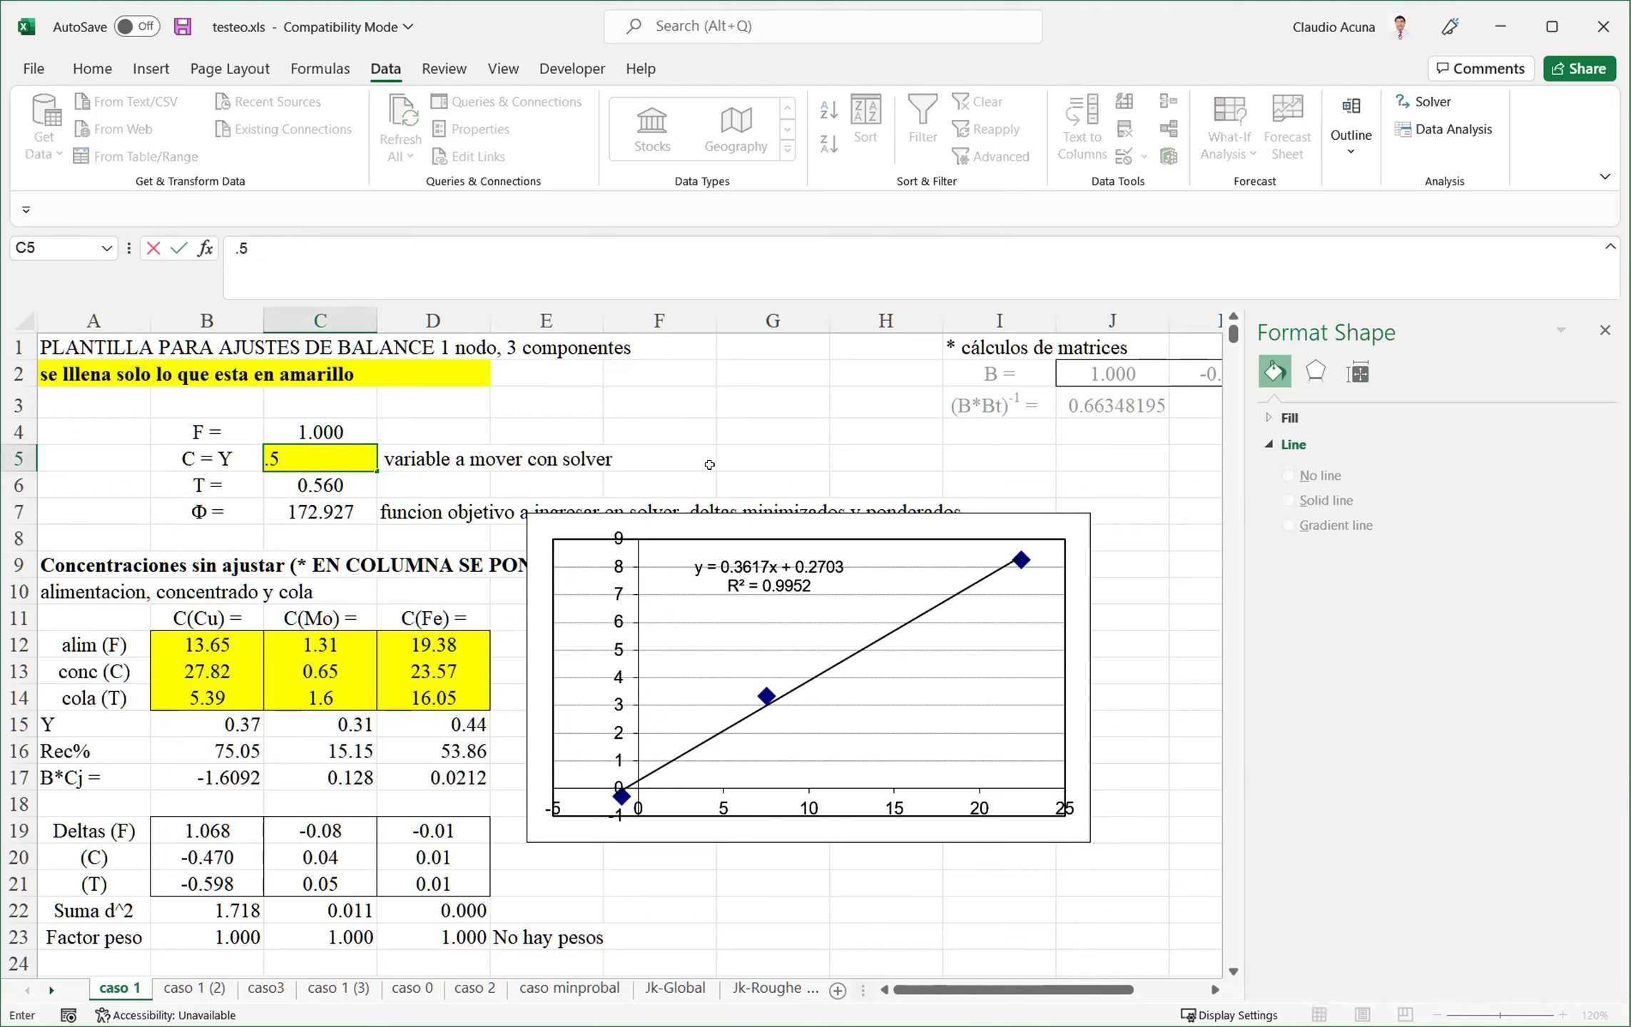
pyautogui.press('Return')
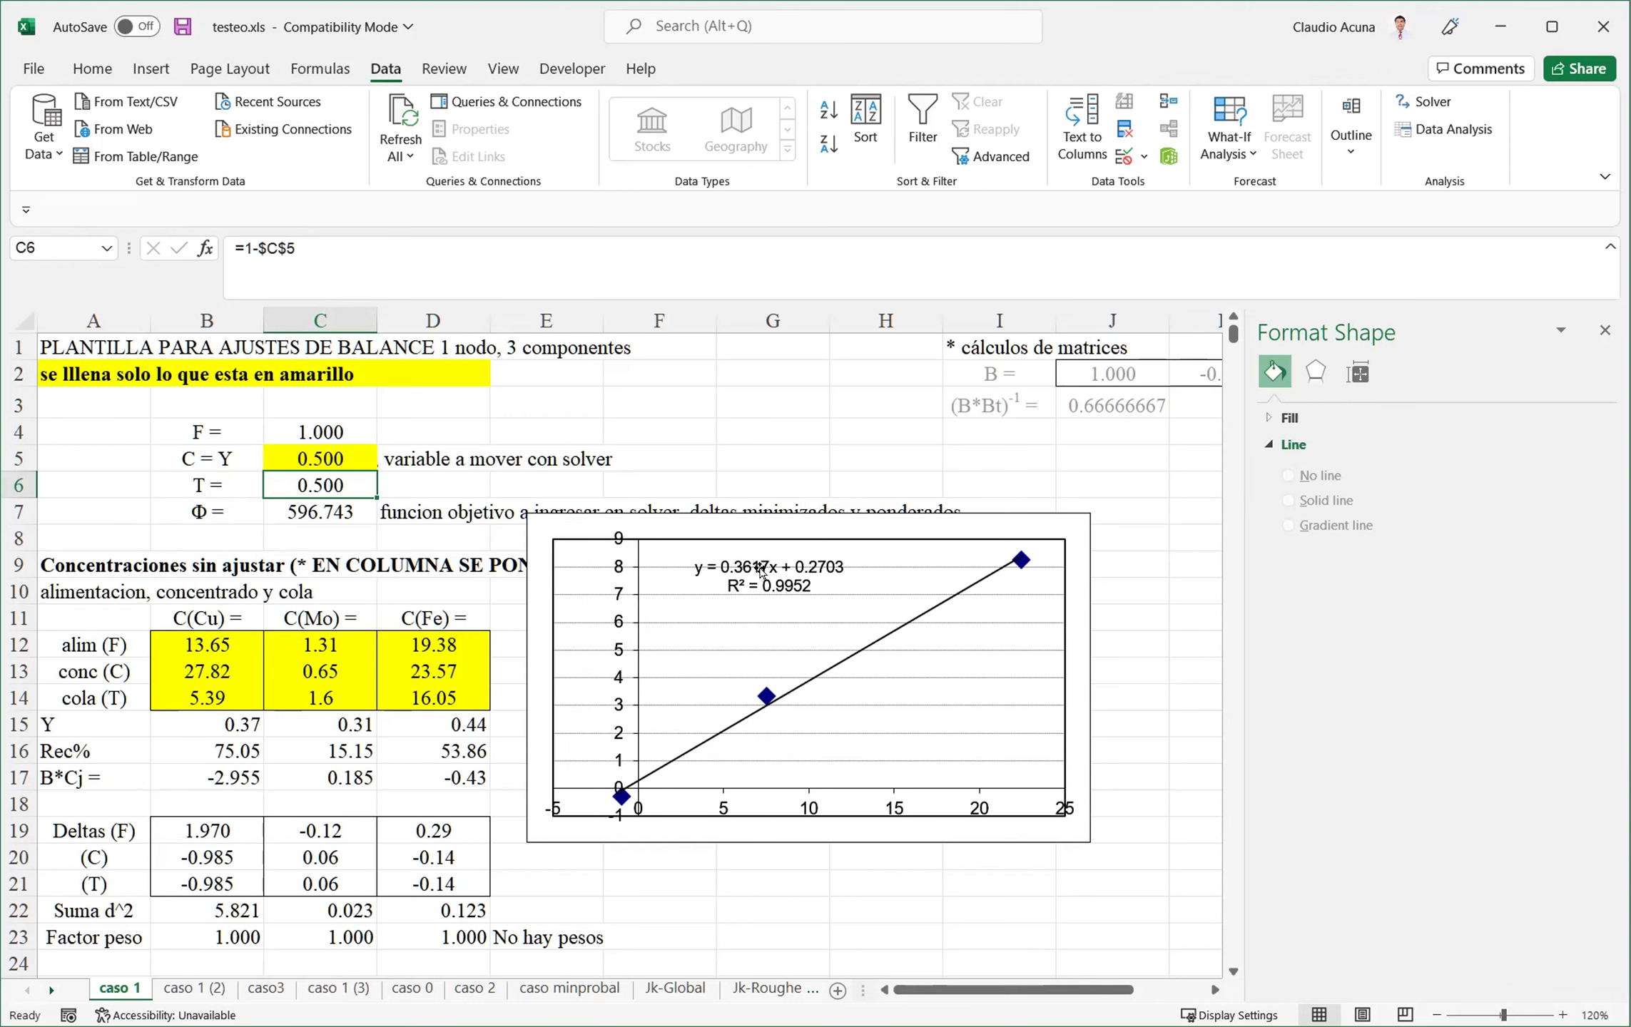
# Set the C = Y yield in cell C5 to 0.367
pyautogui.click(325, 460)
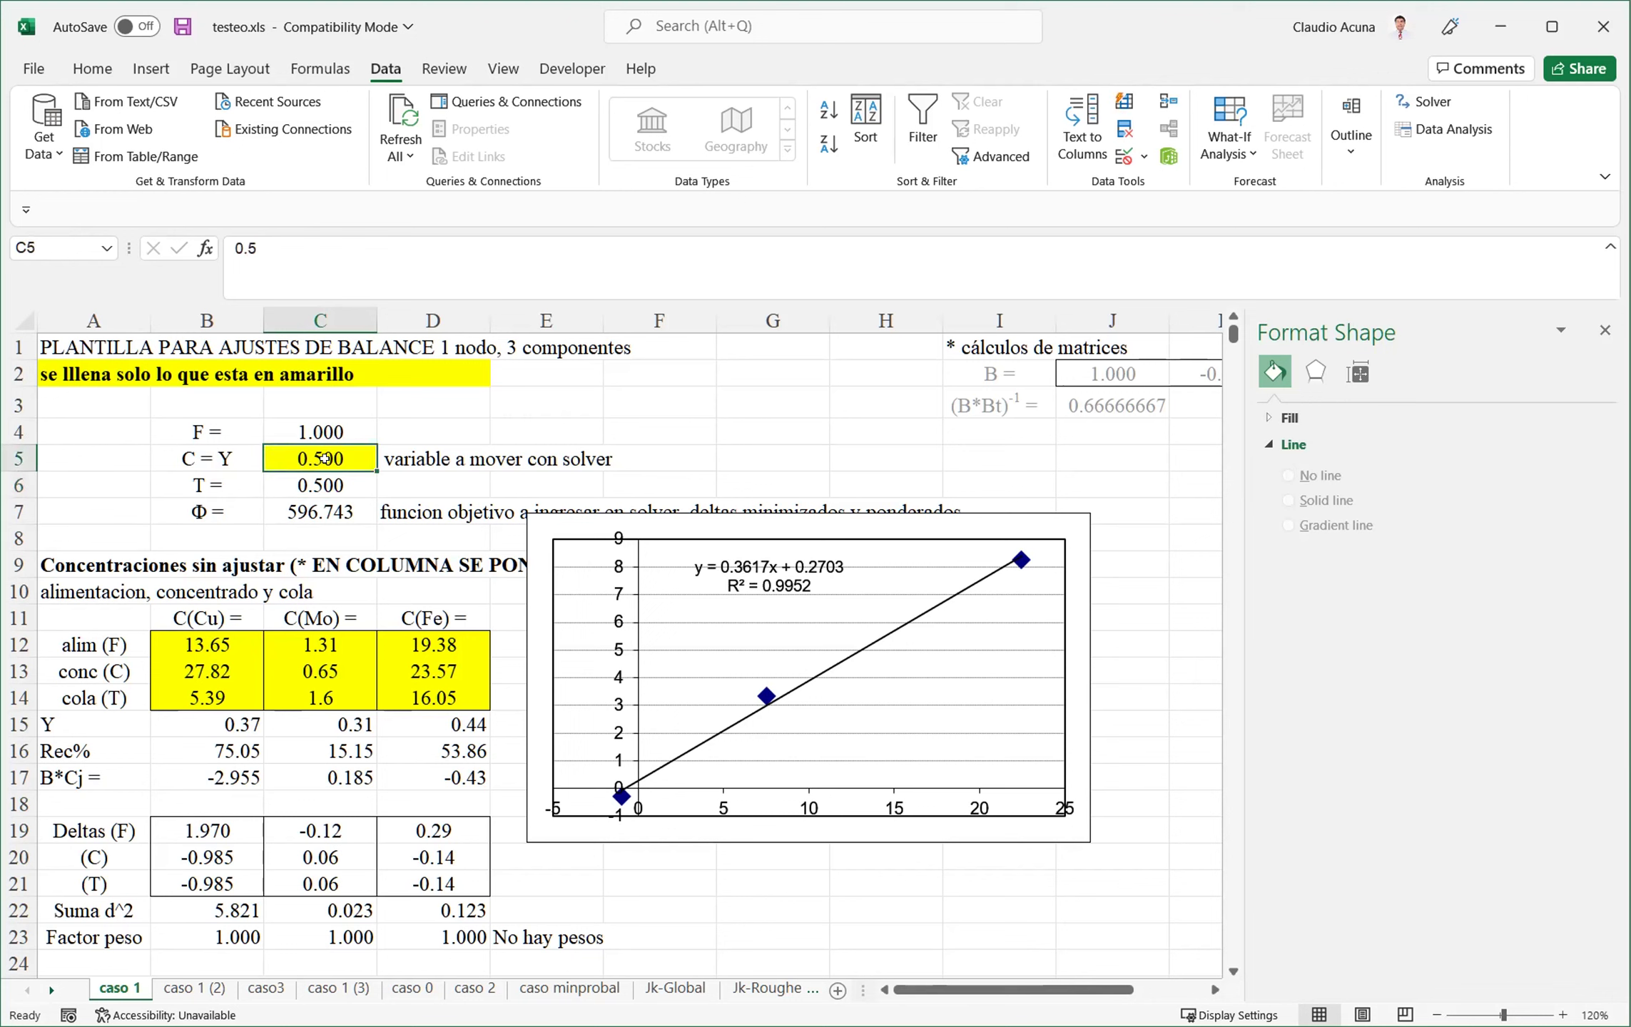
pyautogui.write('.367')
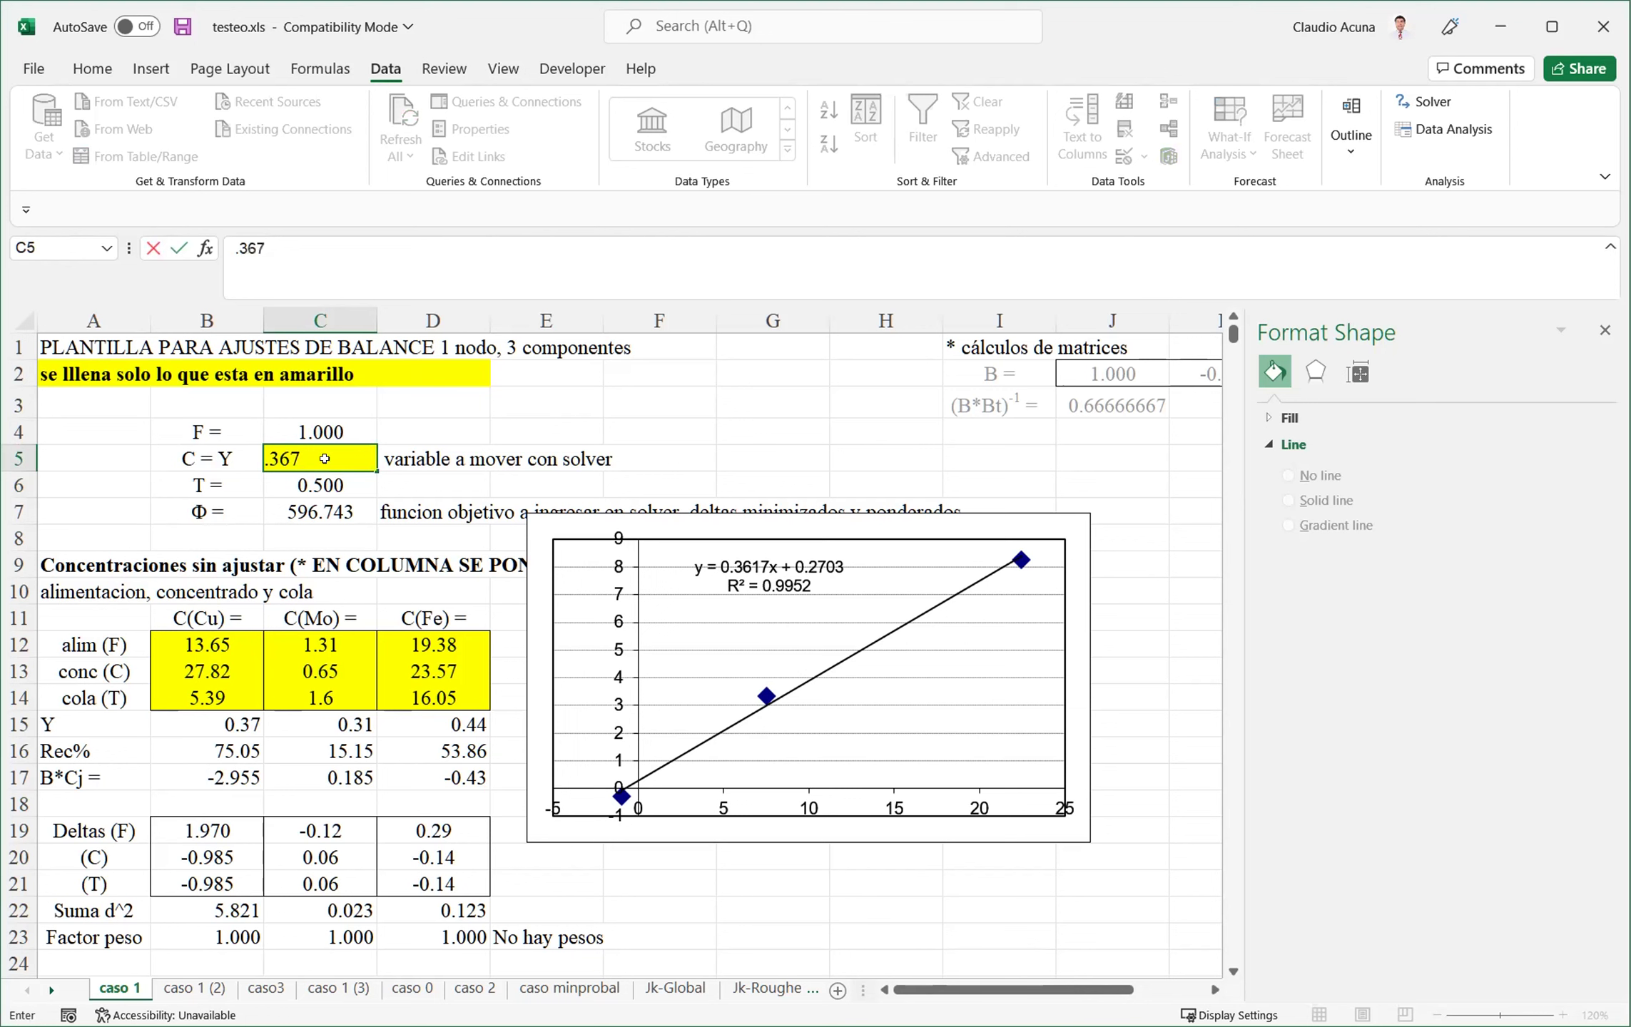
pyautogui.press('Return')
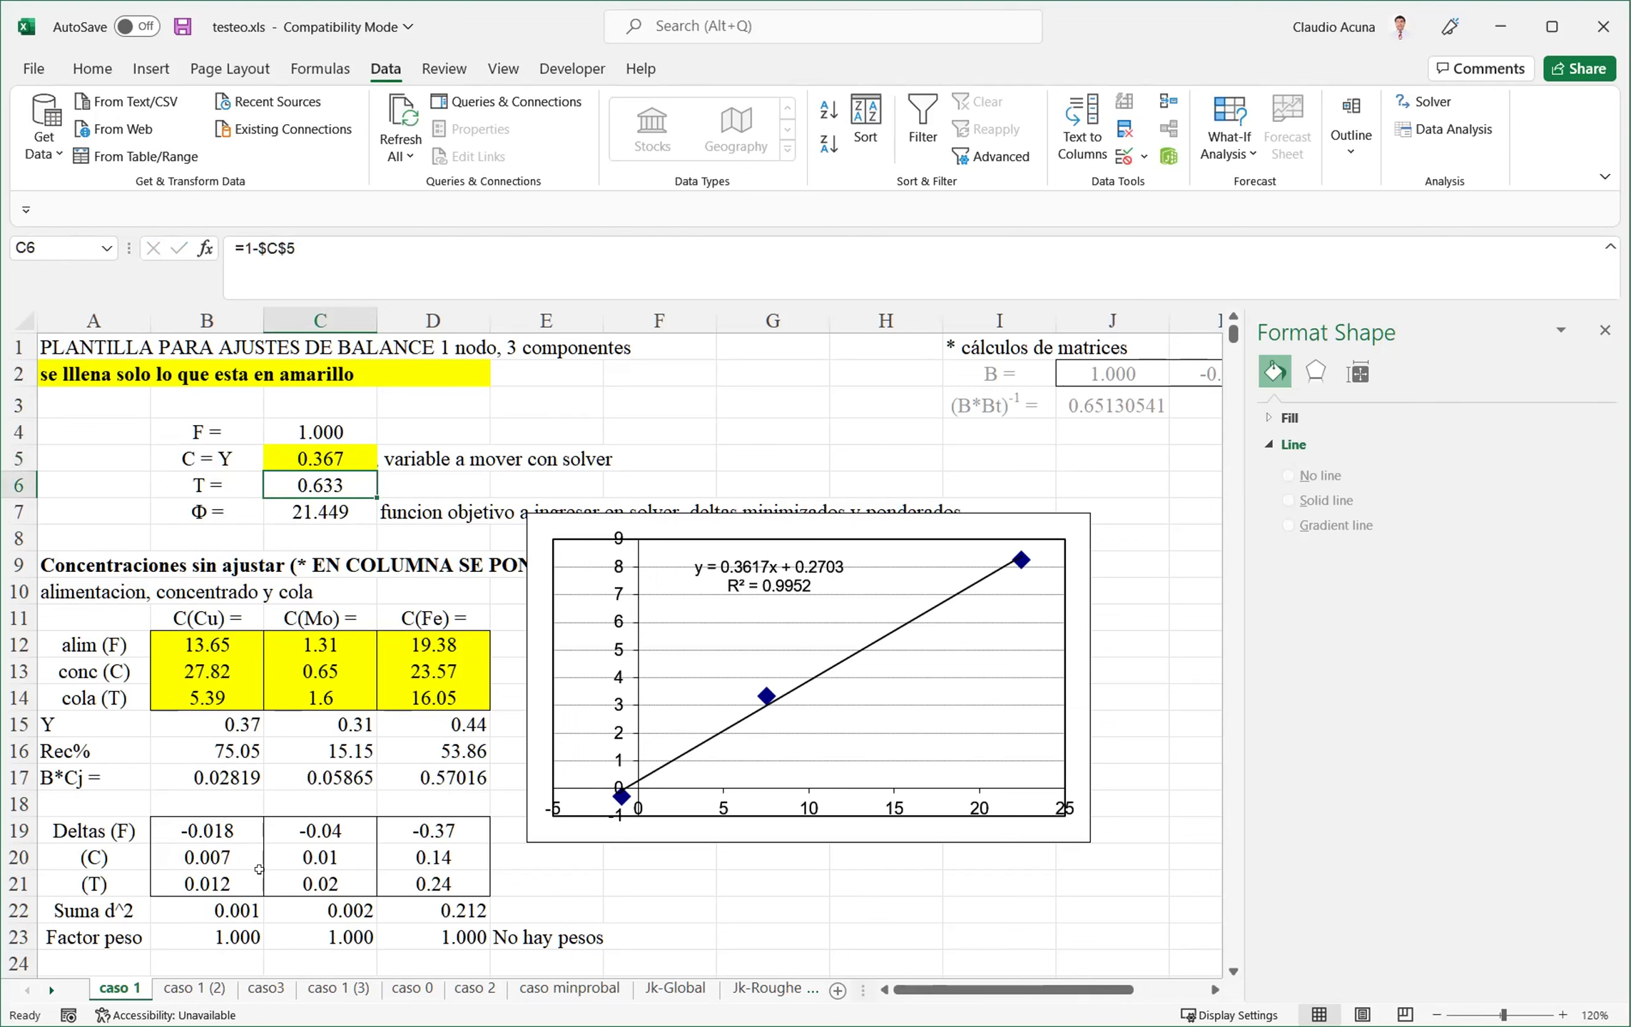
# Examine the formulas for the copper column's sum of squared deltas and the objective function Φ
pyautogui.click(239, 910)
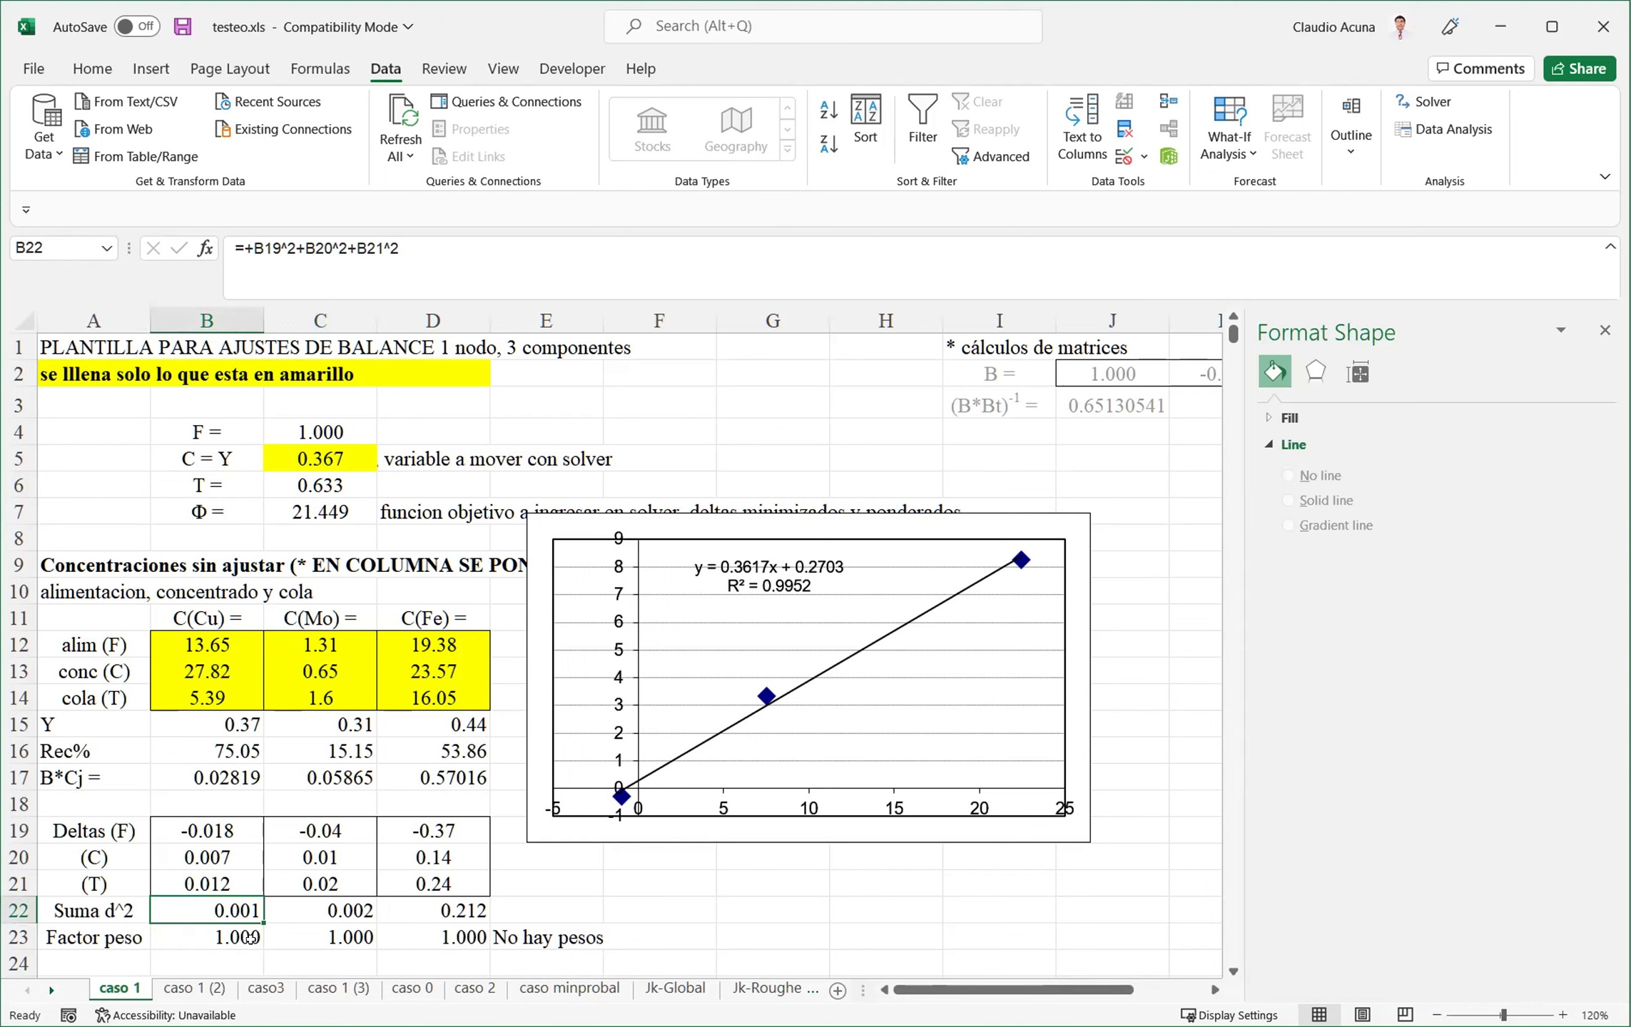
pyautogui.click(325, 514)
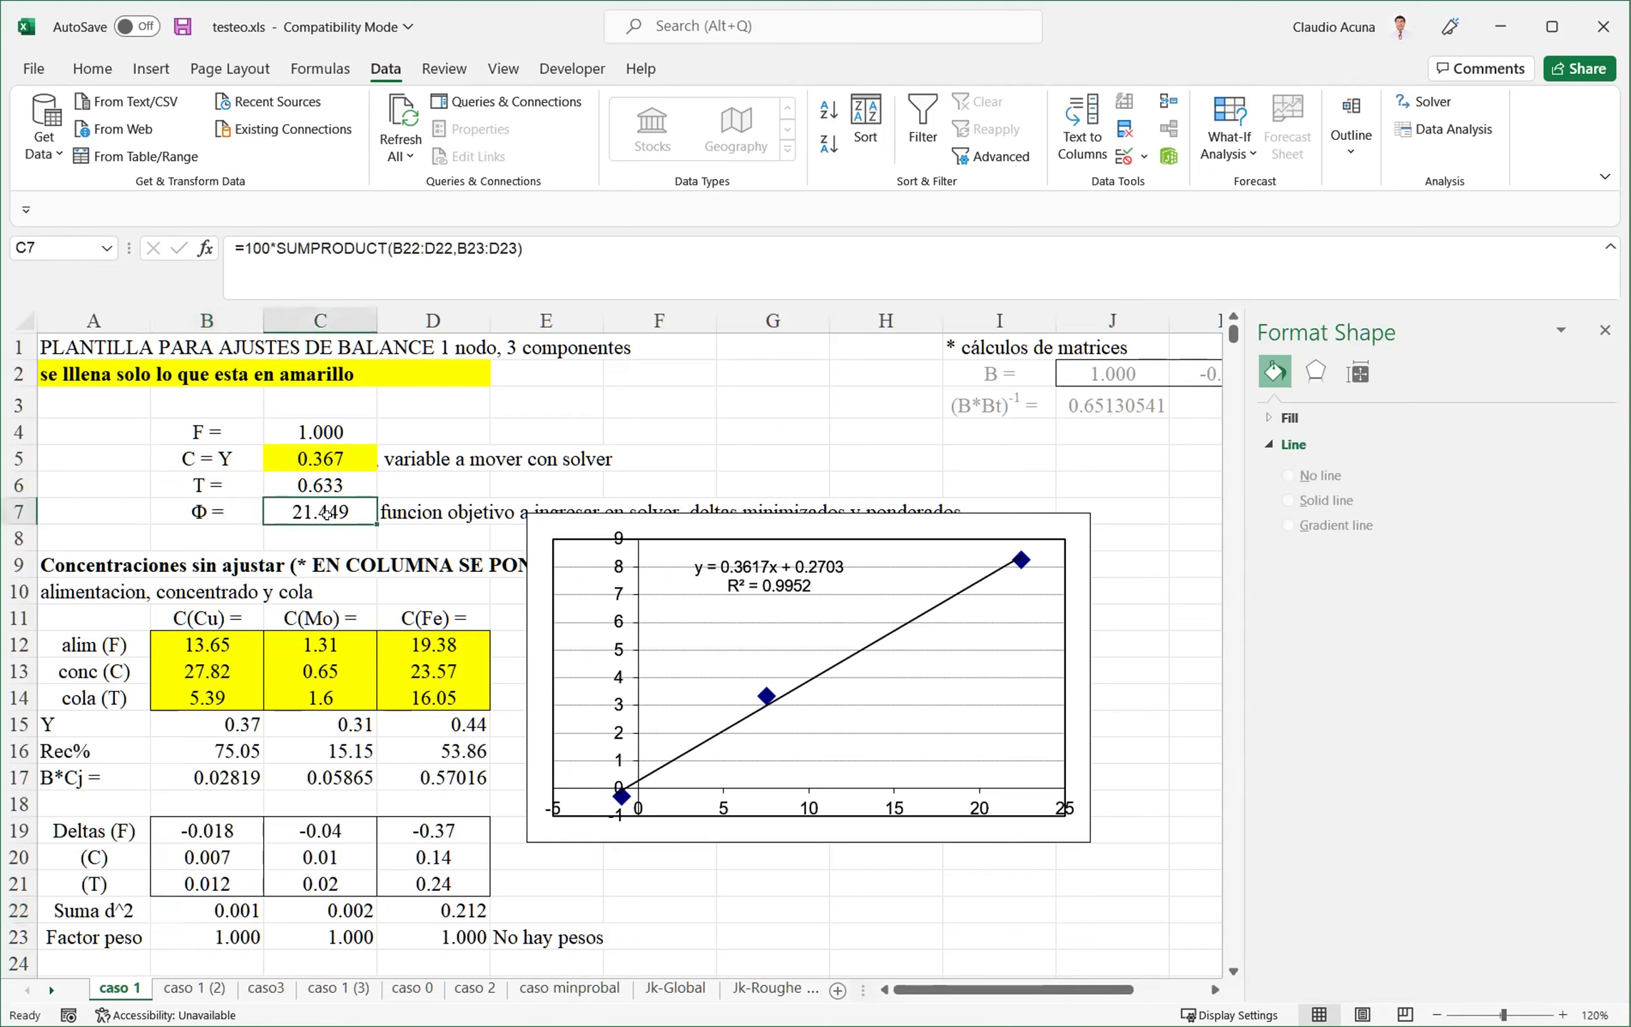
pyautogui.doubleClick(326, 514)
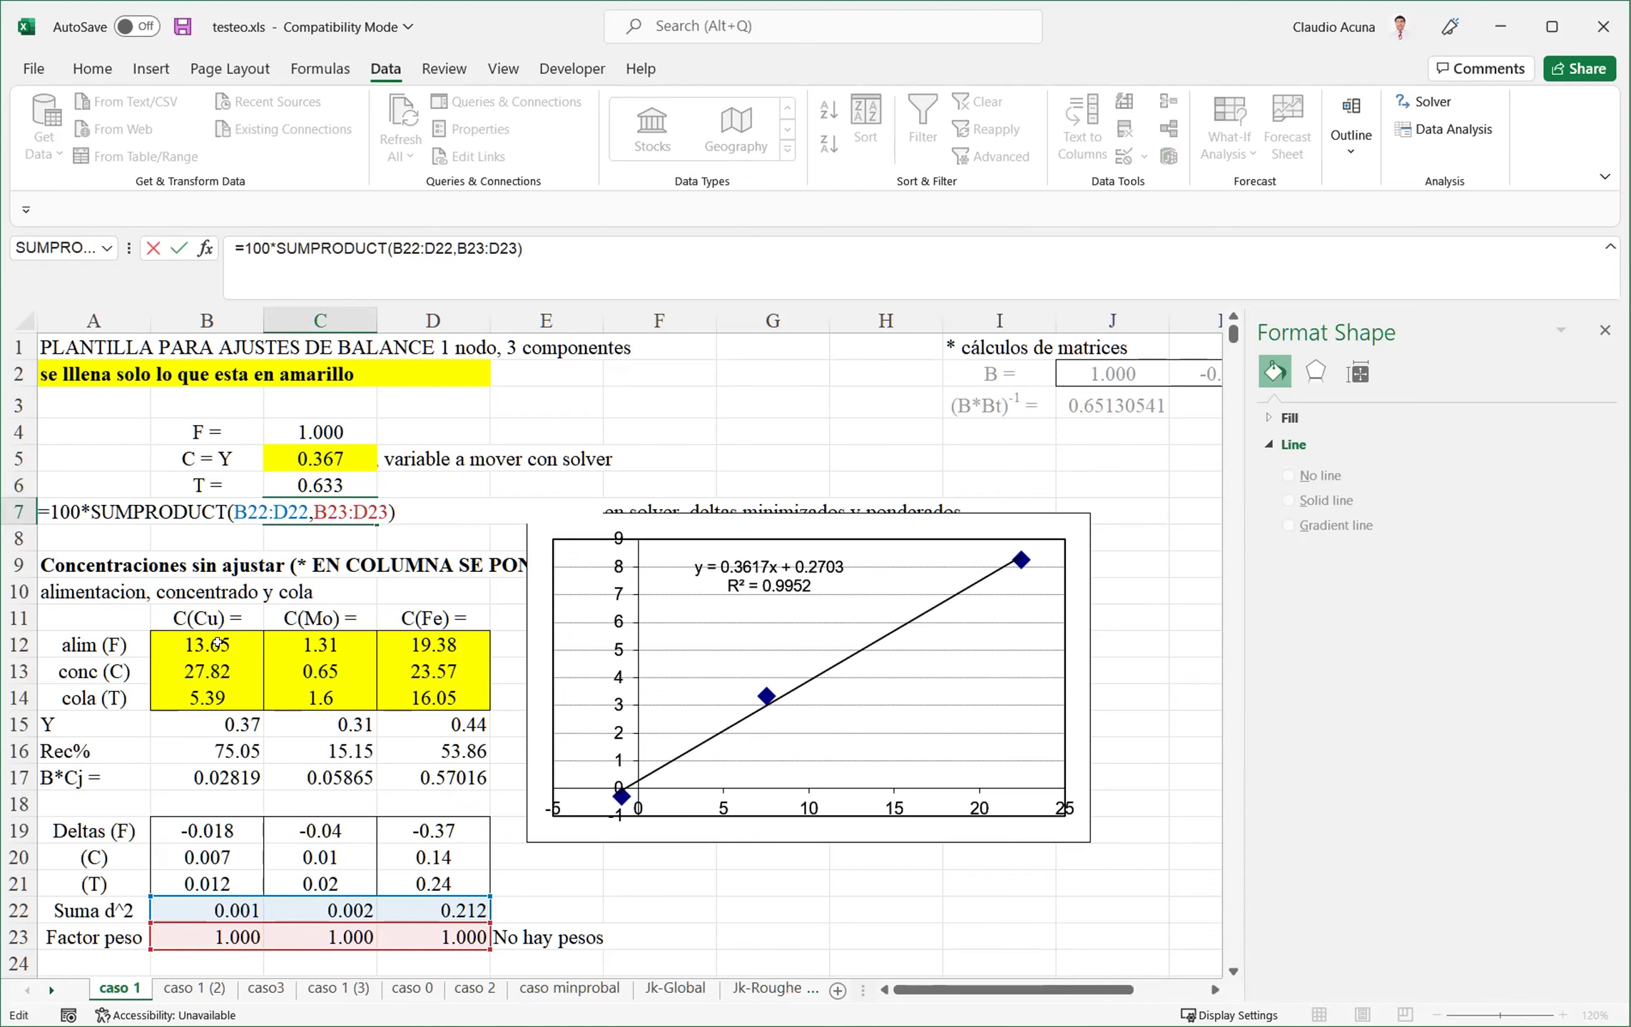
# Examine the formula for the adjusted copper feed grade in cell B26 and the cells it references
pyautogui.scroll(-4, 314, 752)
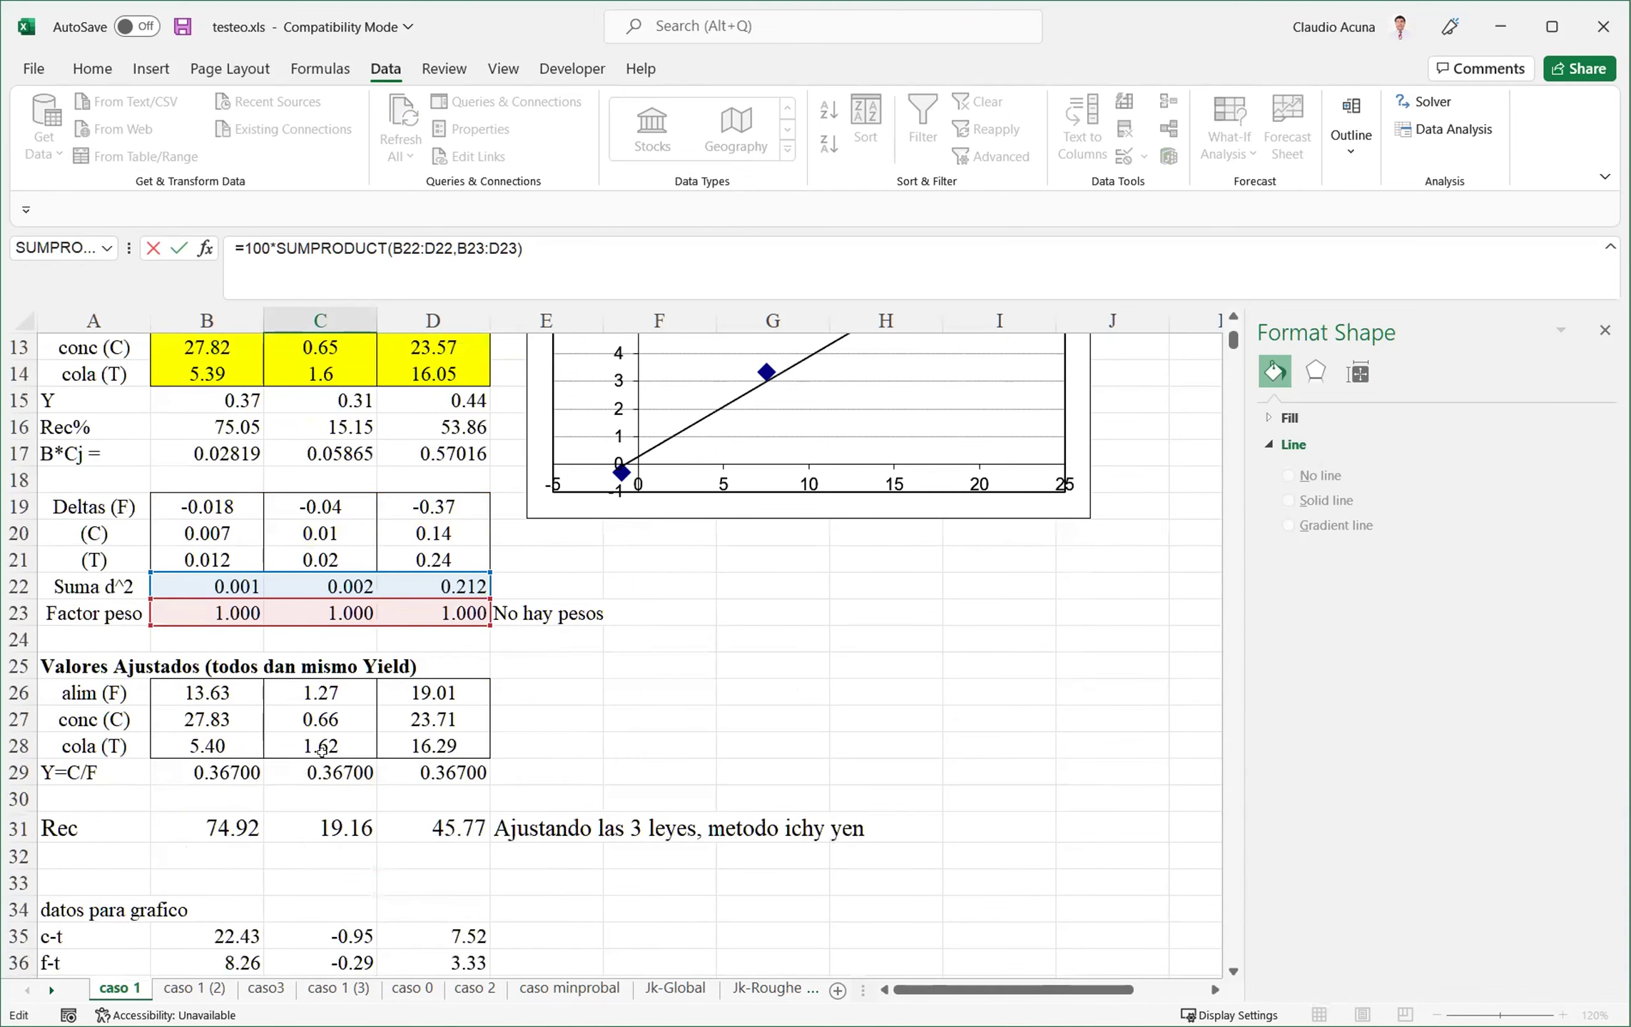
pyautogui.scroll(2, 322, 750)
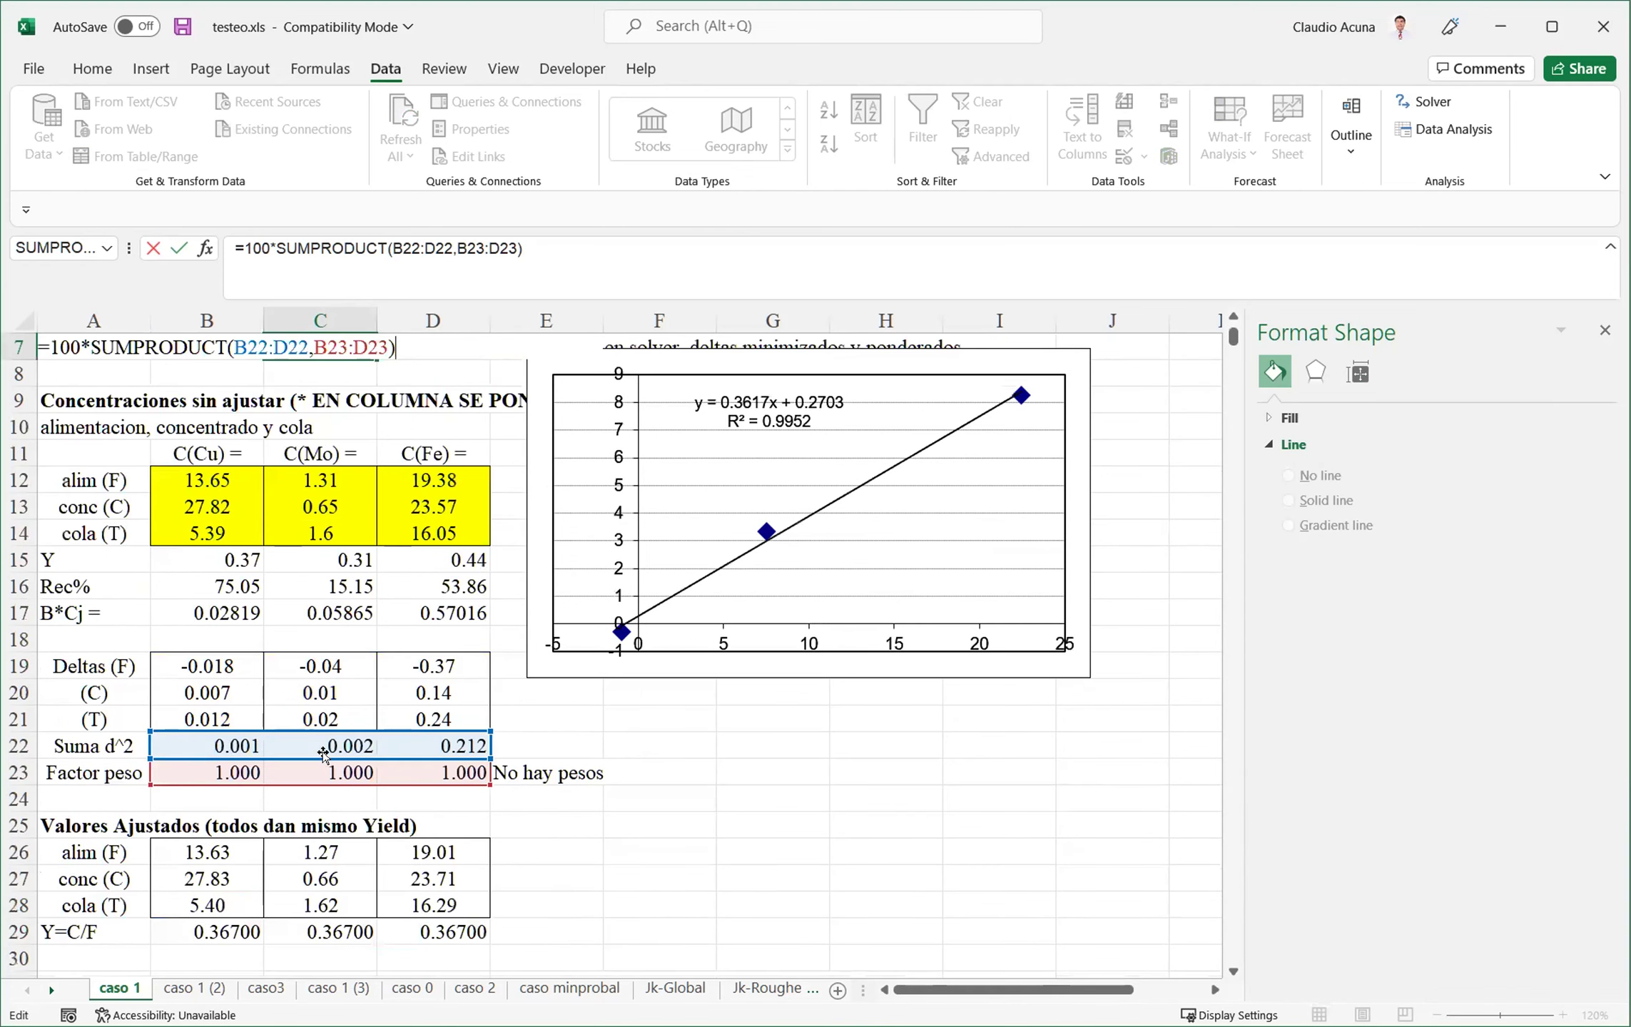
pyautogui.click(239, 849)
pyautogui.doubleClick(240, 849)
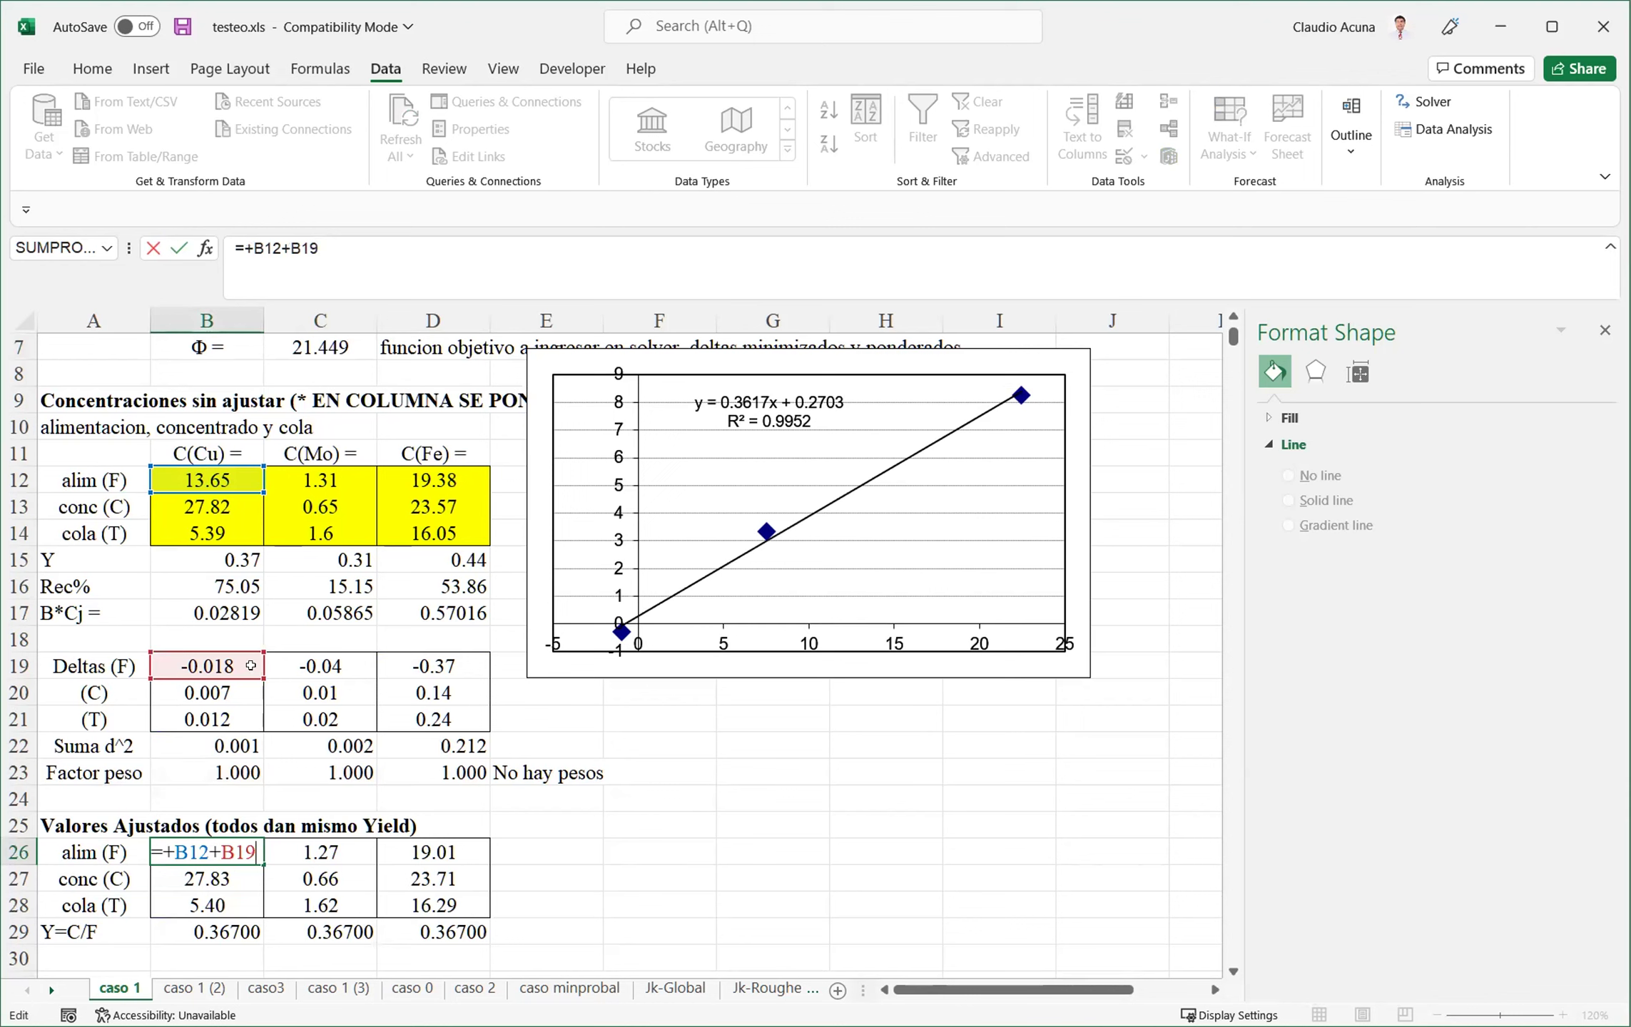
# Examine the formulas for the adjusted copper concentrate and tail grades in B27:B28 and the resulting yield in B29
pyautogui.press('Return')
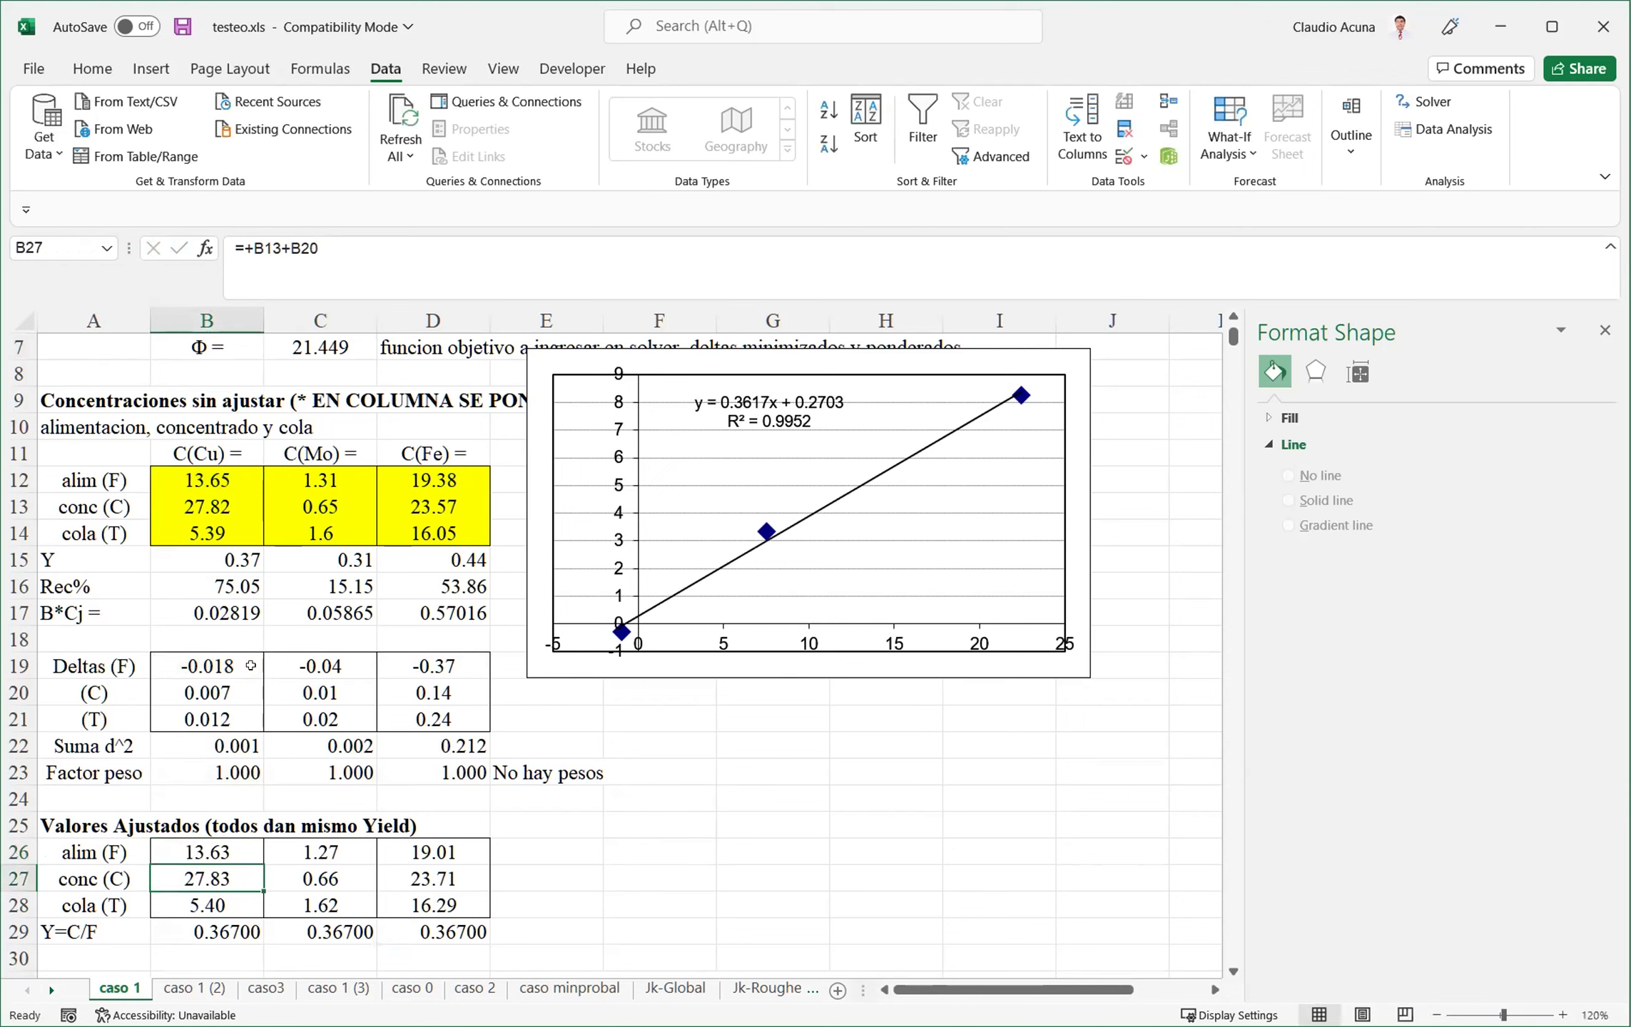
pyautogui.press('F2')
pyautogui.press('Return')
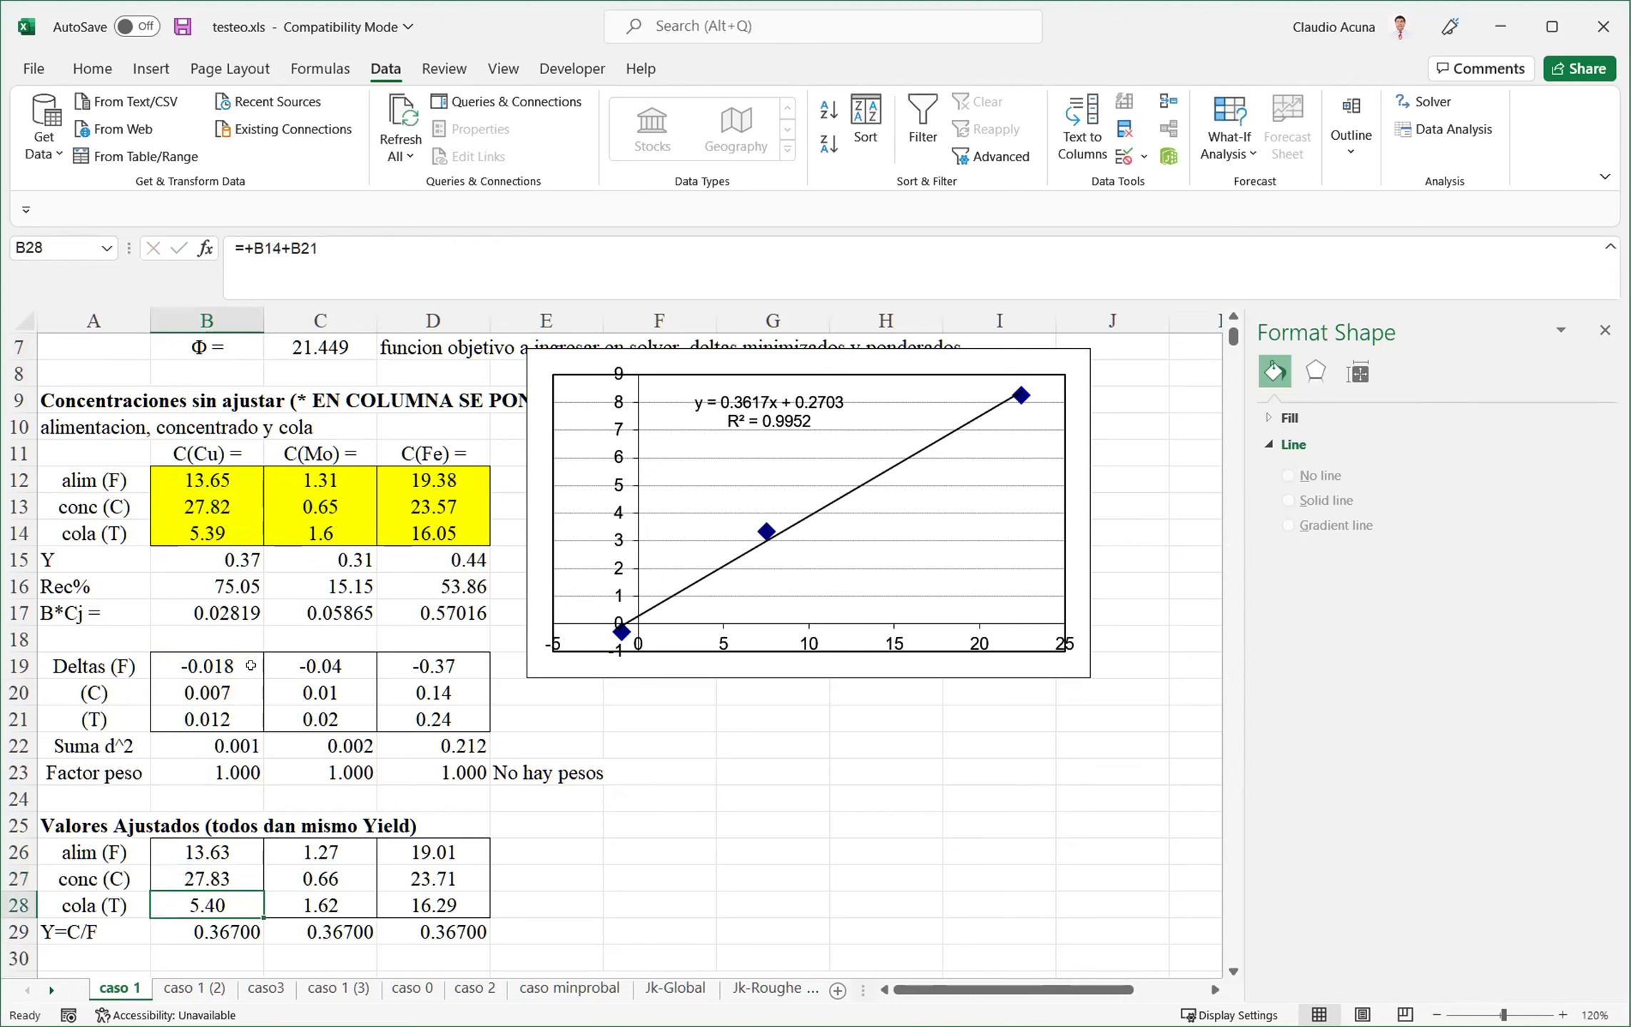
pyautogui.click(226, 929)
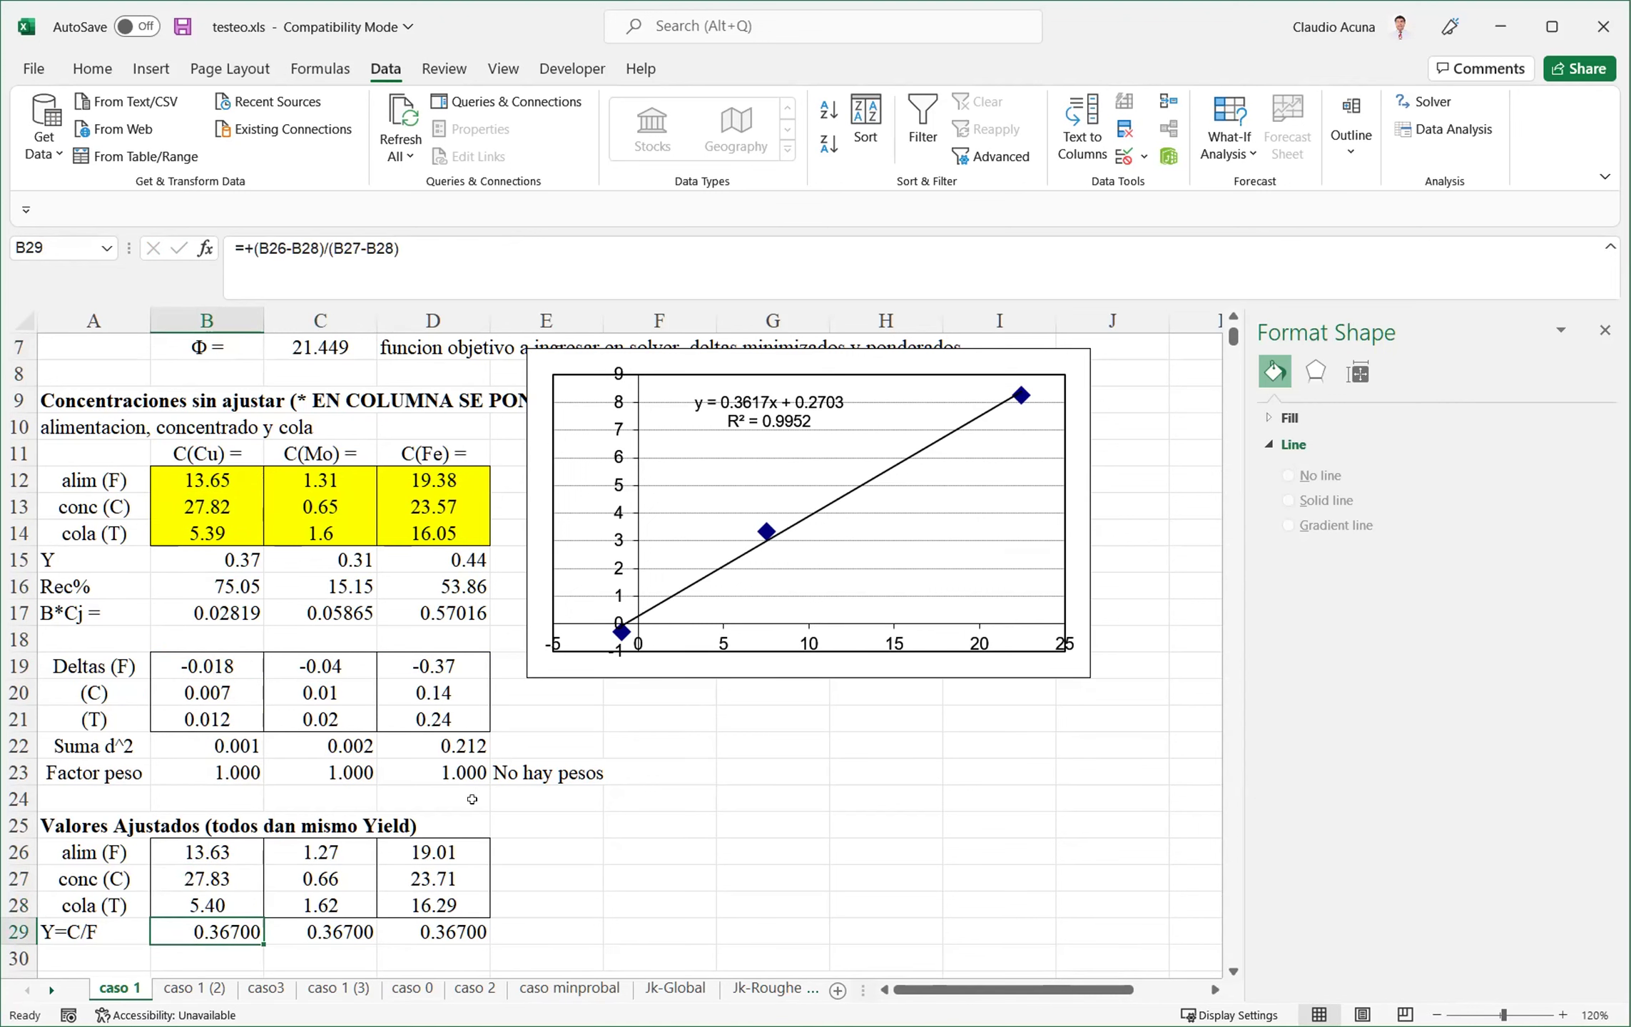
# Set the C = Y yield in cell C5 to 0.38 and review the adjusted yields in B29:D29
pyautogui.scroll(2, 473, 794)
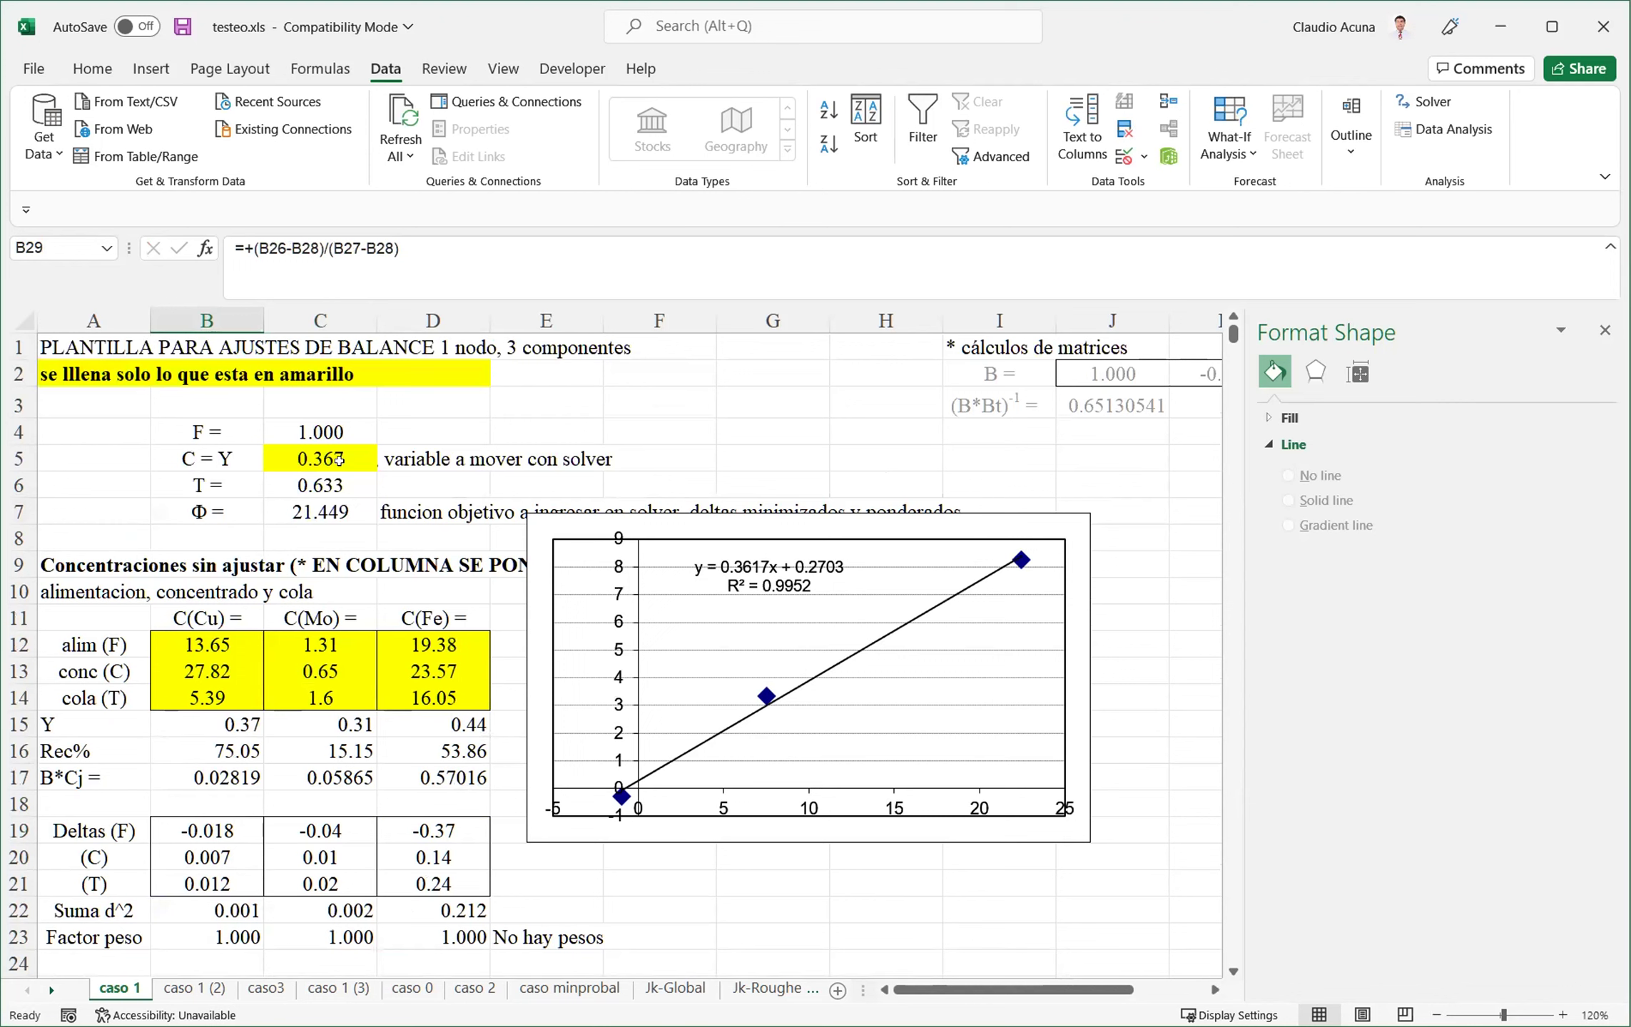
pyautogui.click(334, 457)
pyautogui.write('0')
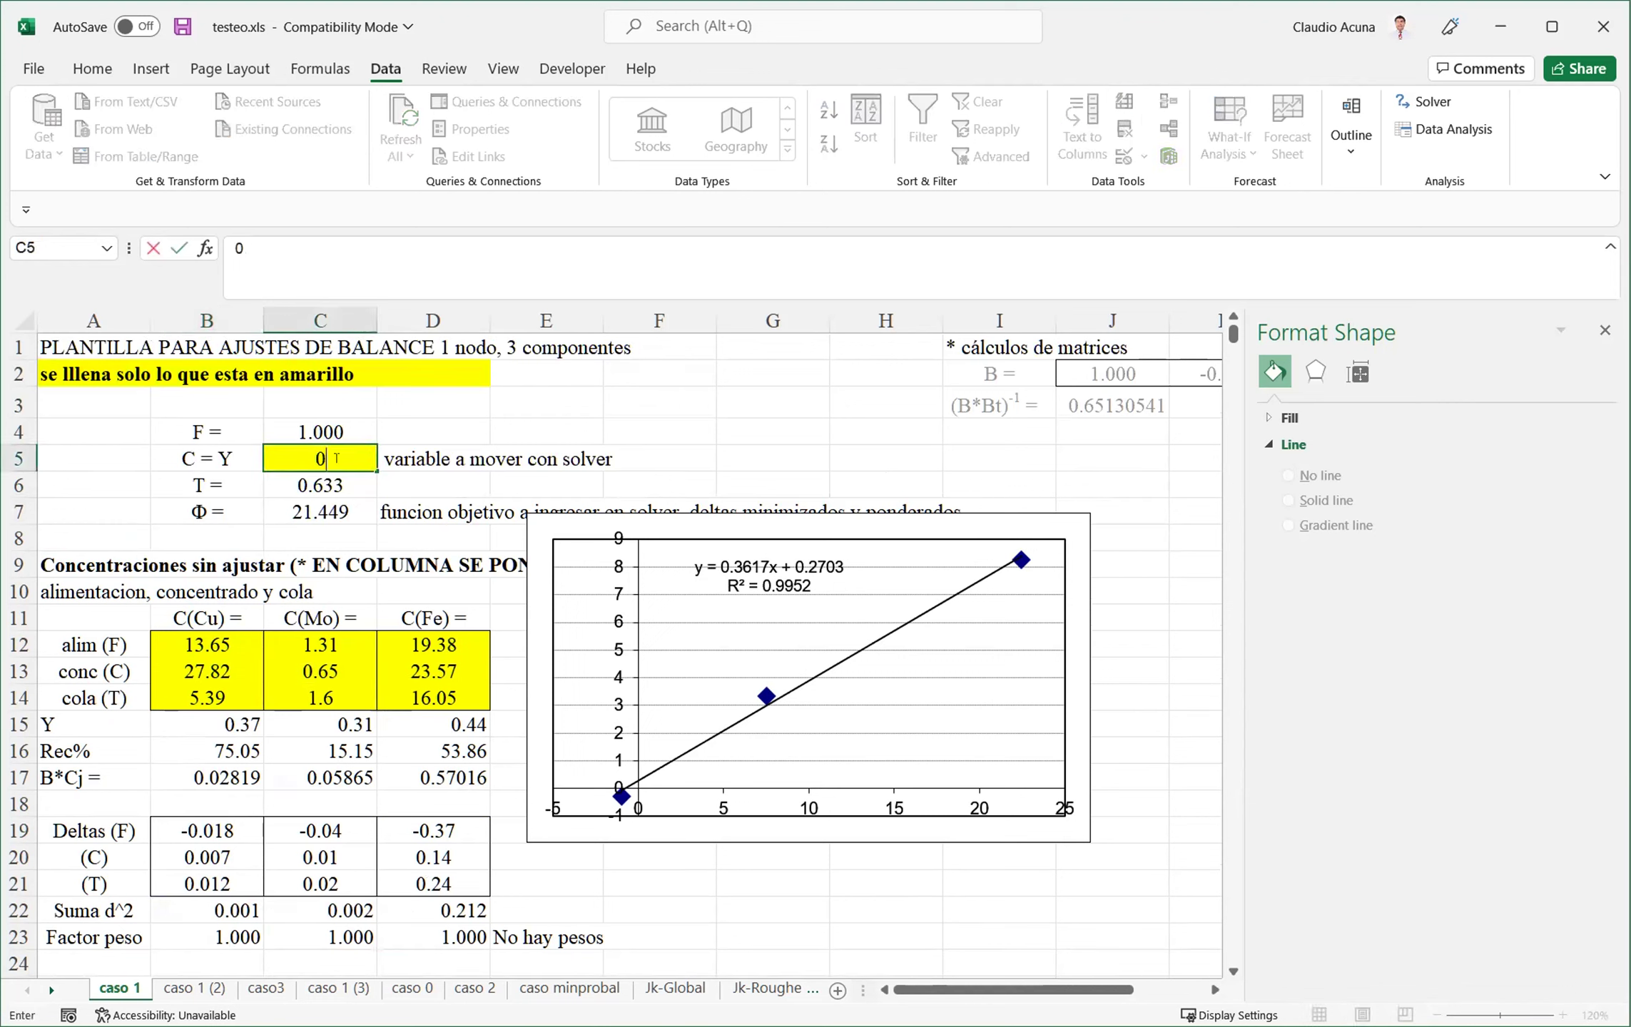
pyautogui.write('.38')
pyautogui.press('Return')
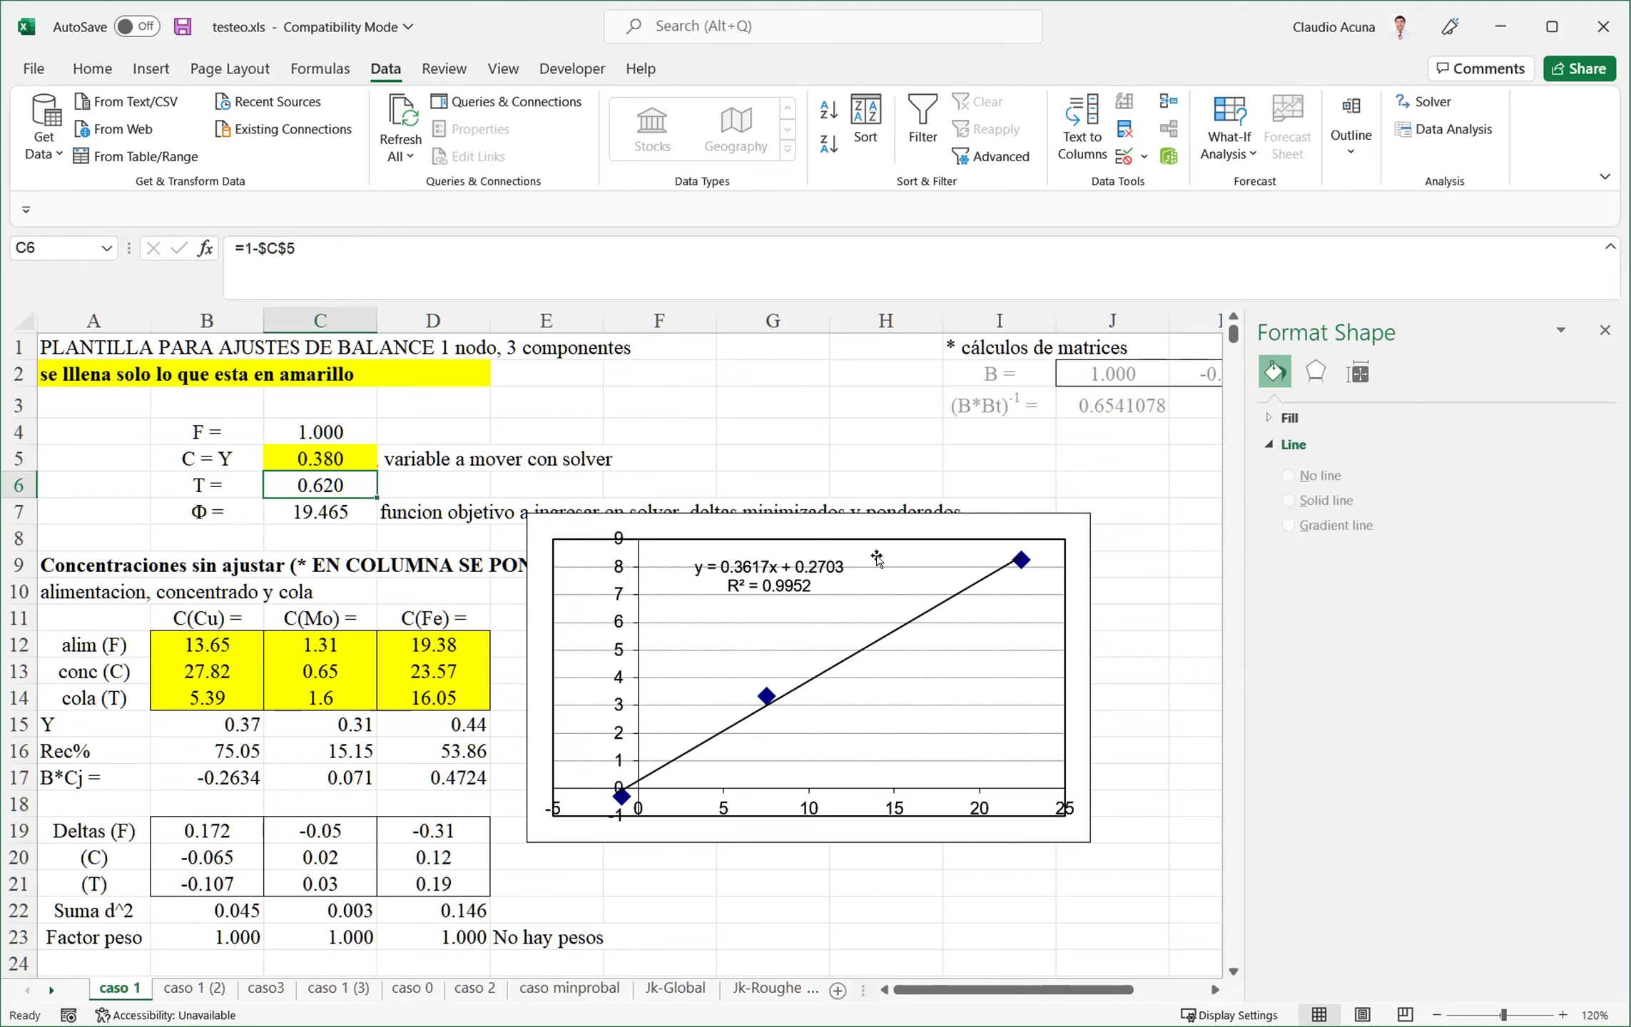
pyautogui.scroll(-4, 334, 690)
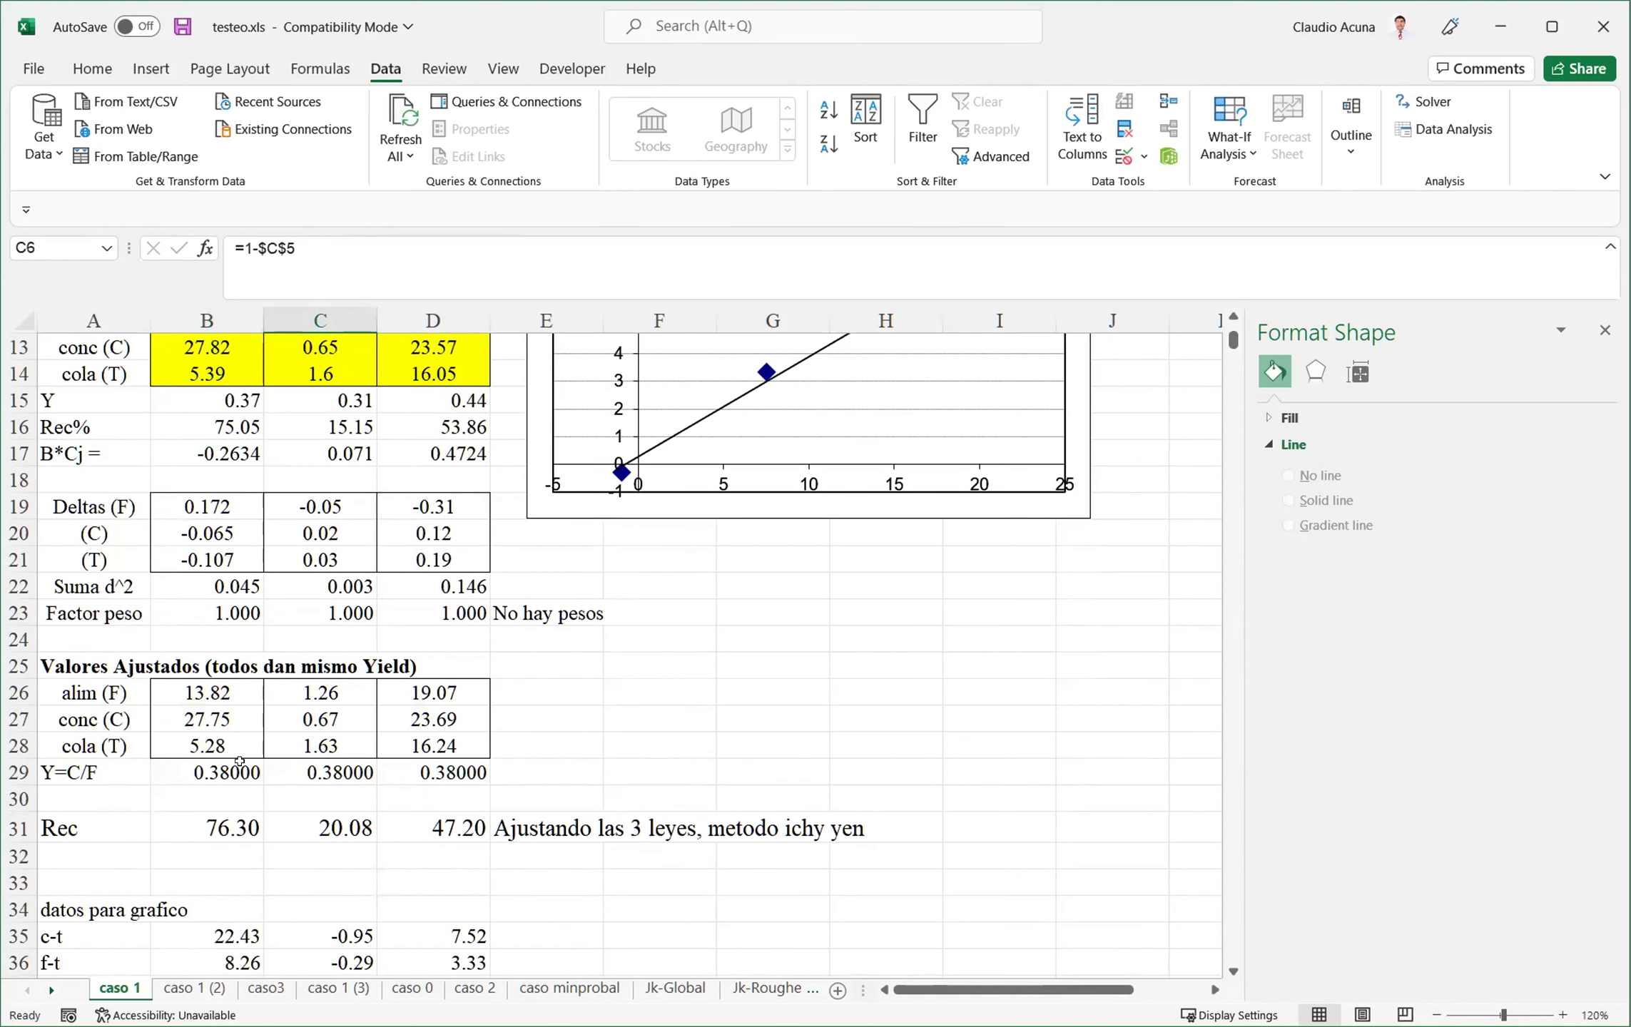
pyautogui.moveTo(240, 767); pyautogui.dragTo(464, 764)
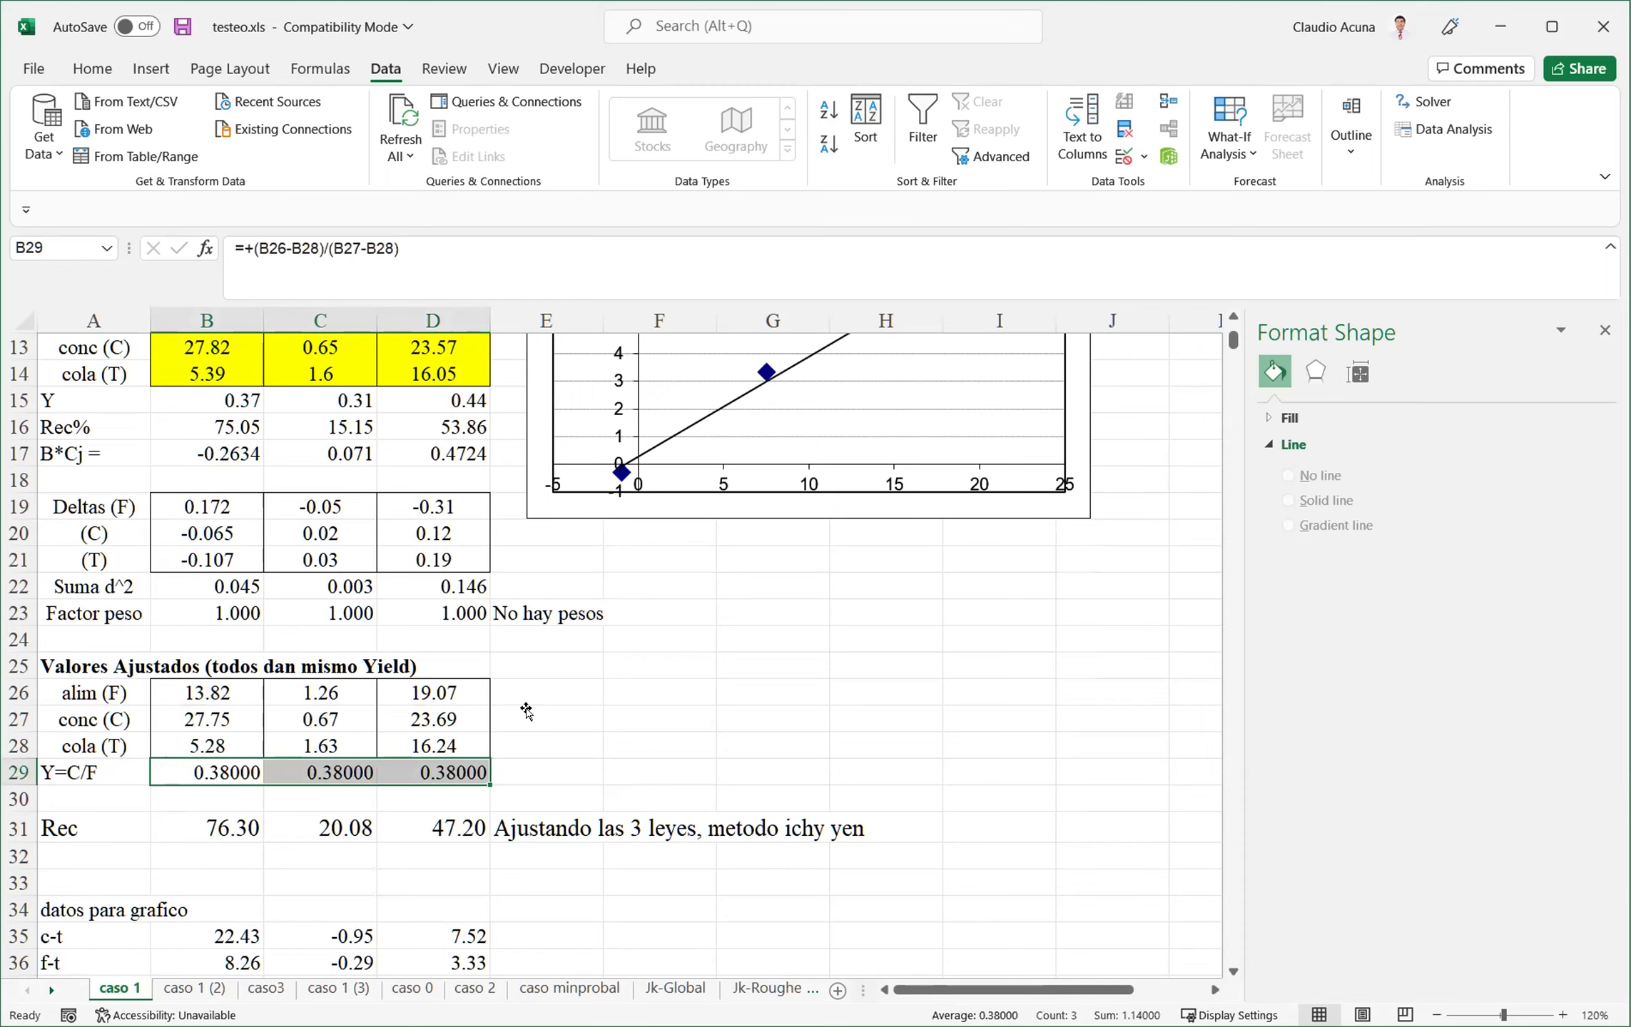
# Examine the formula for the tail fraction T in cell C6 and the cell it references
pyautogui.scroll(4, 525, 708)
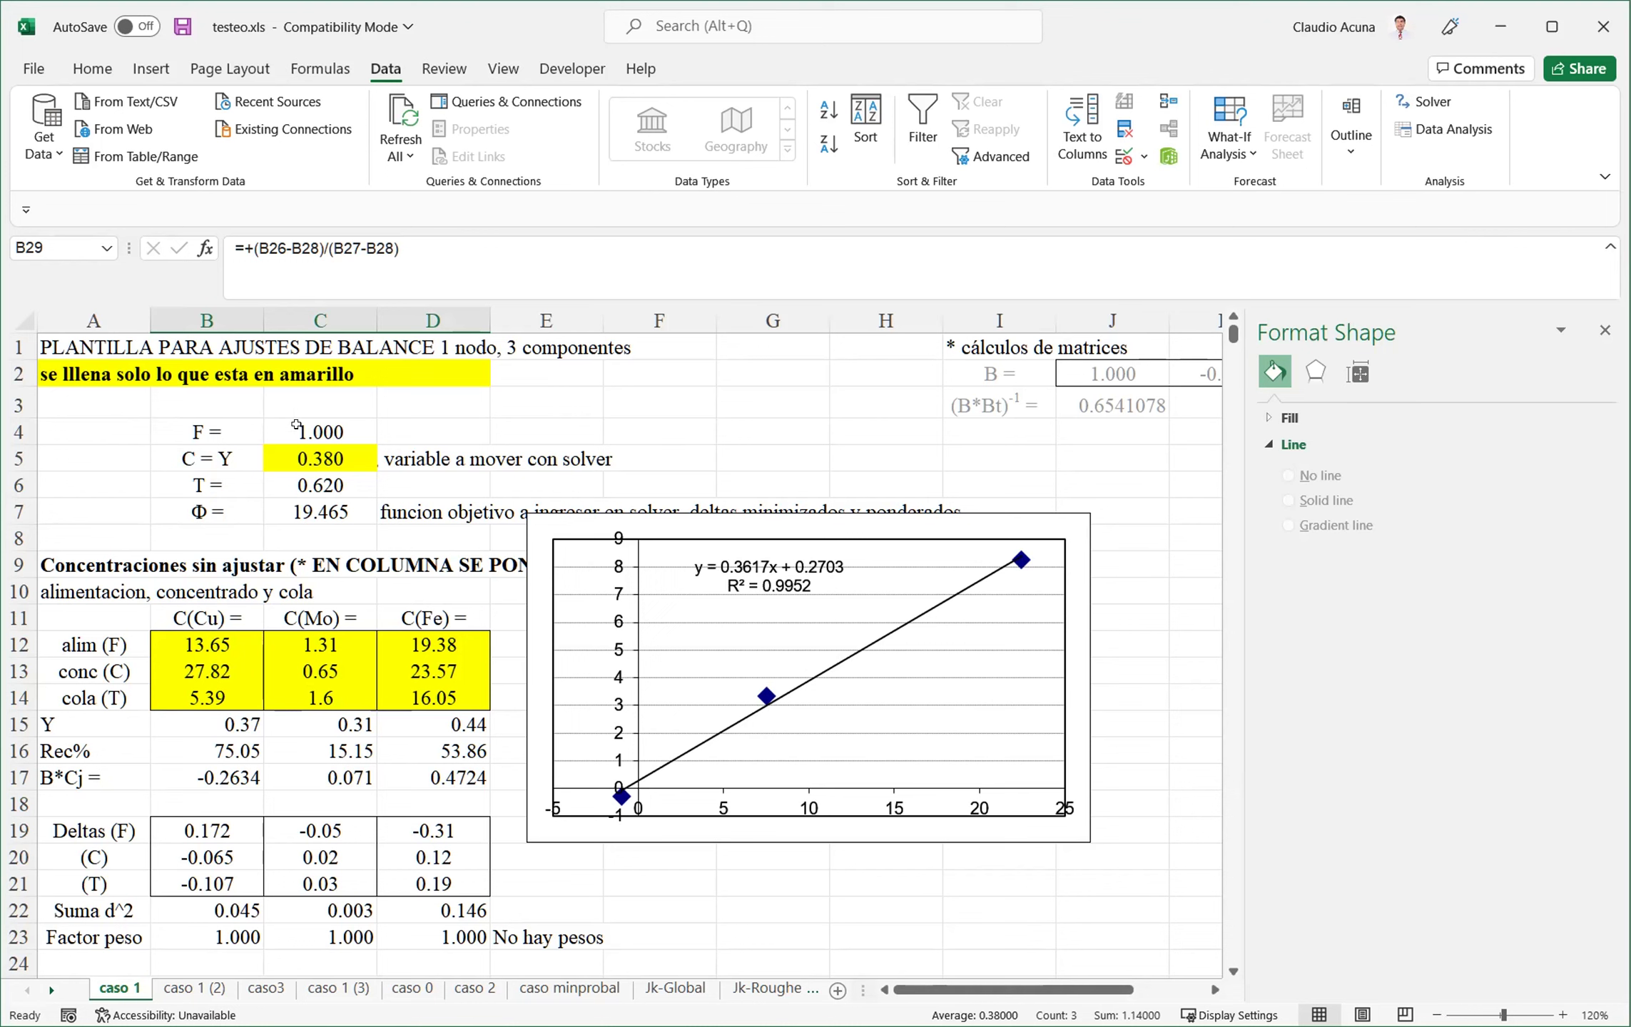
pyautogui.click(339, 485)
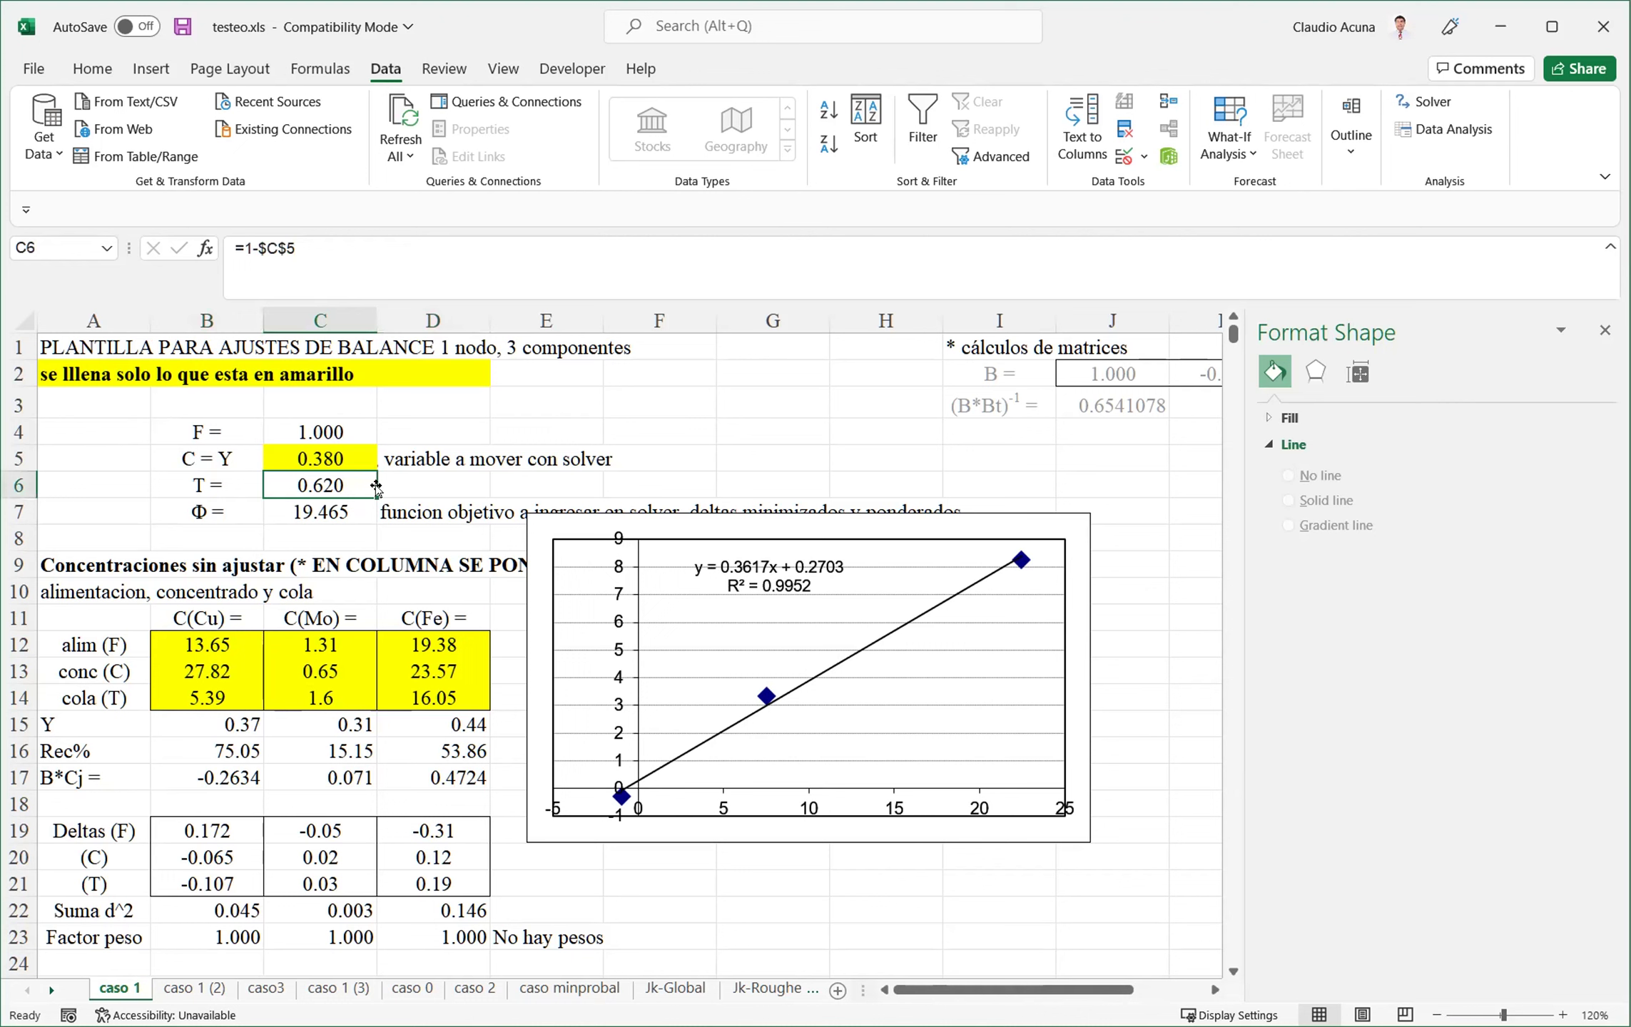
pyautogui.press('F2')
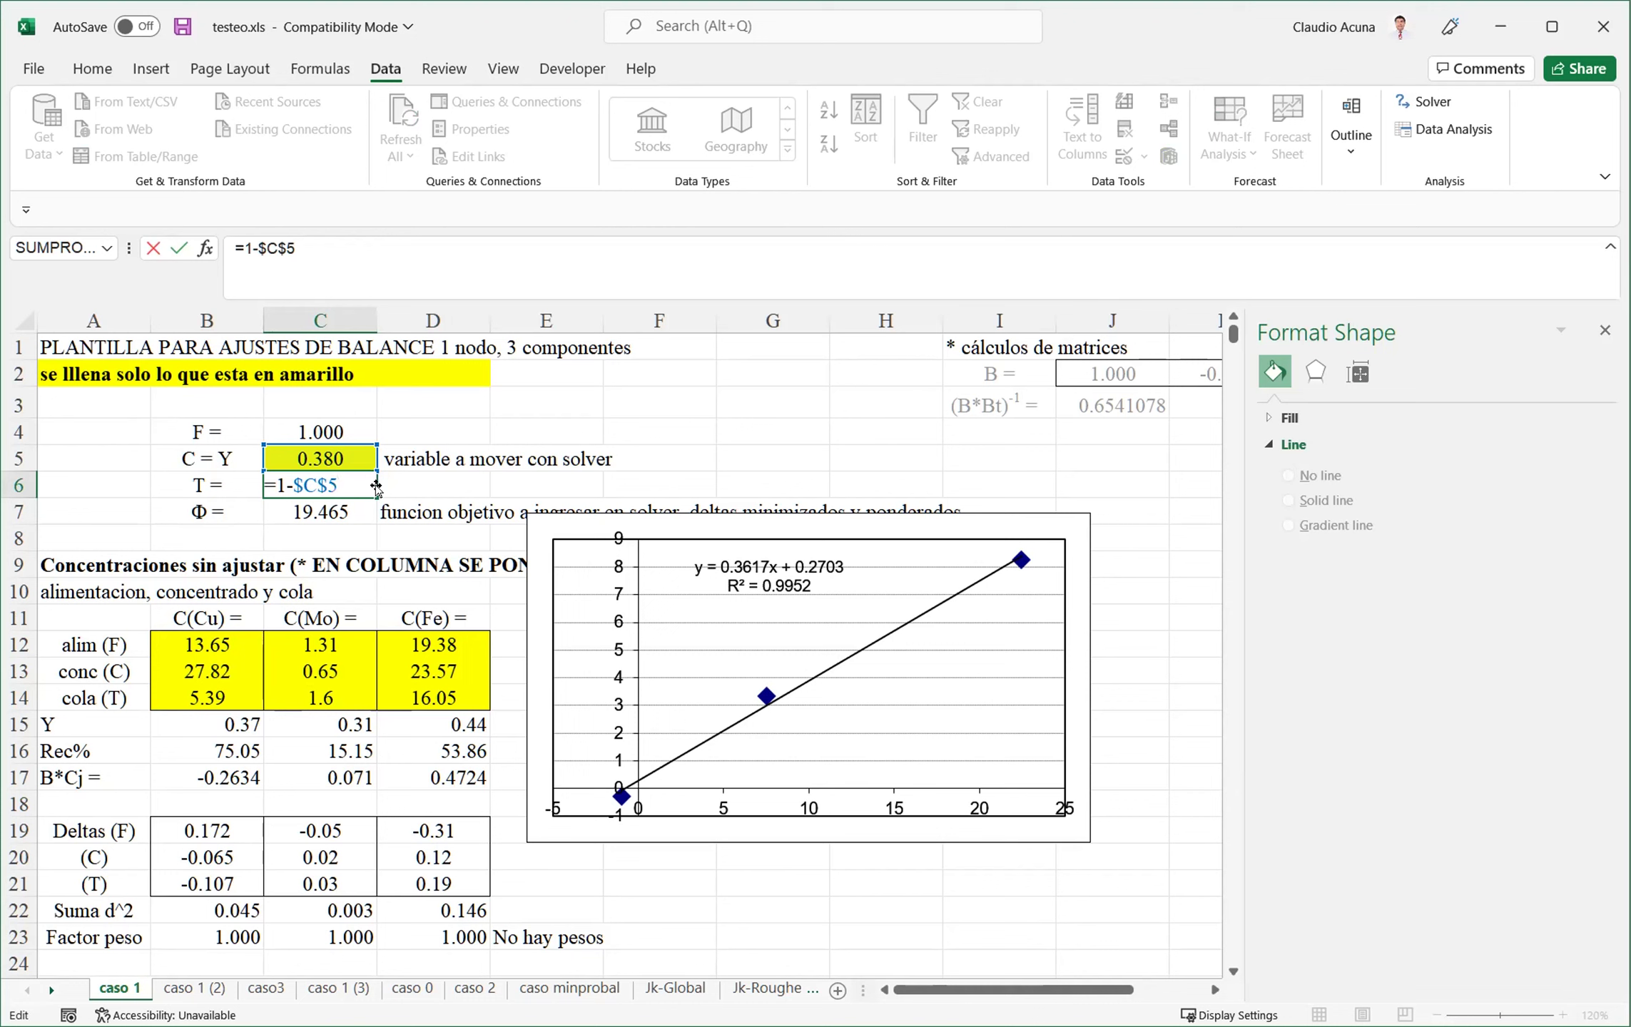
pyautogui.press('Escape')
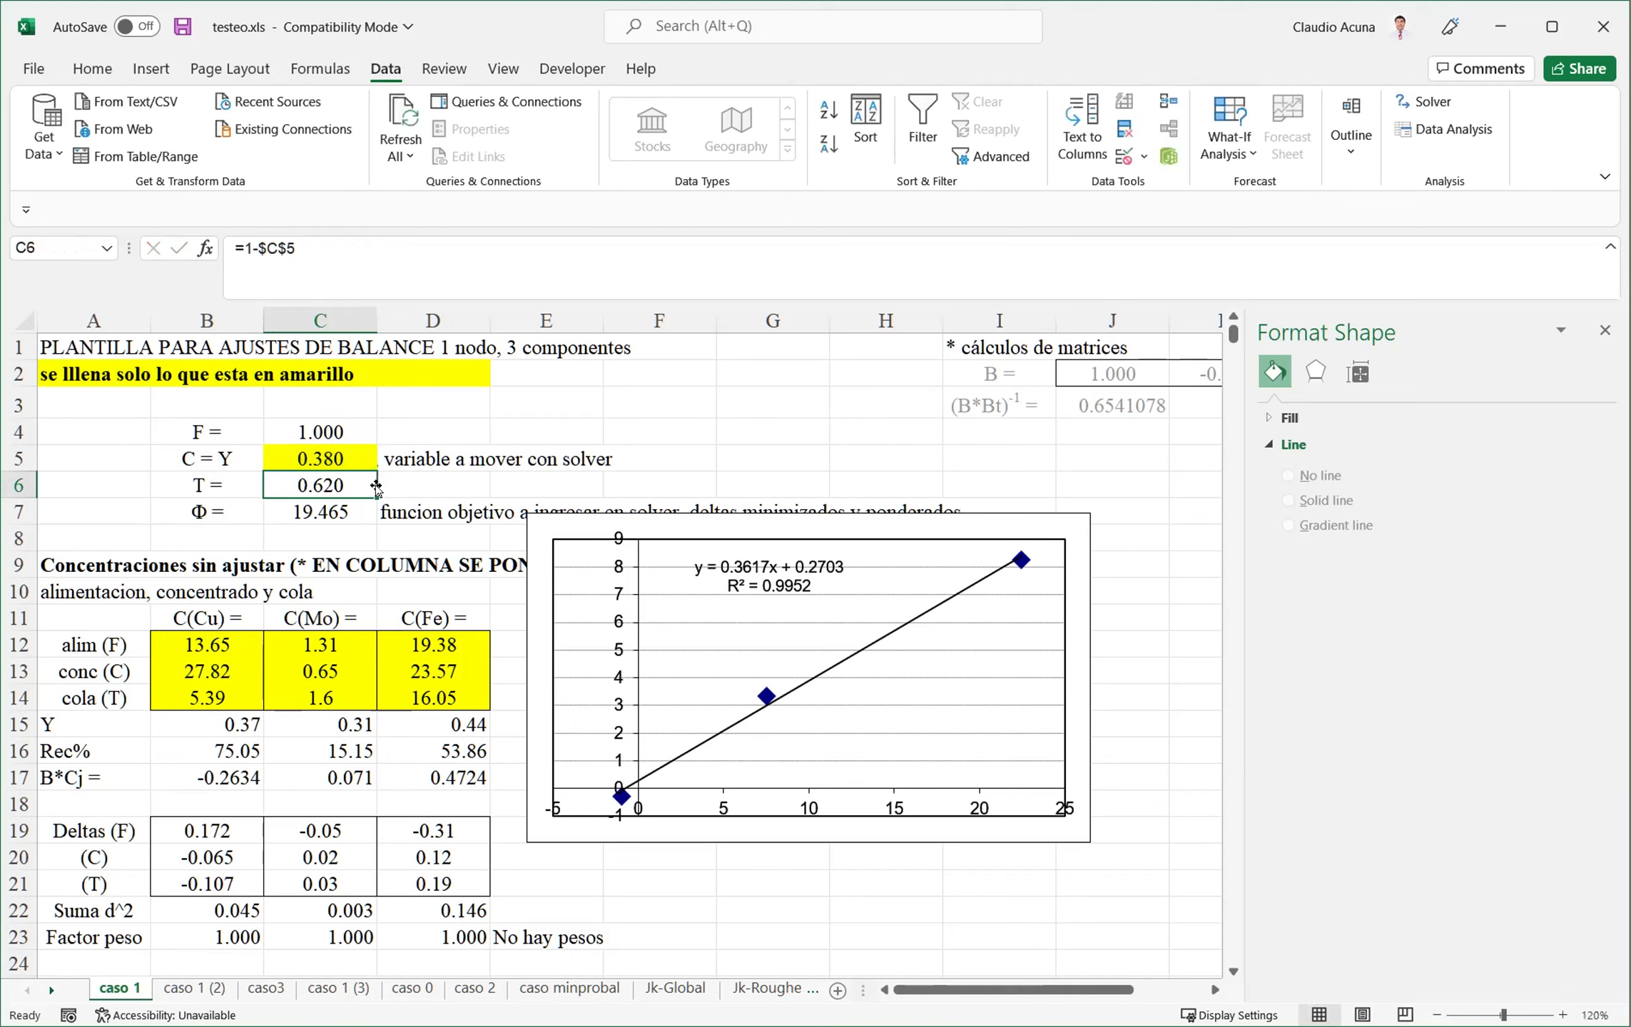
# Run Solver with GRG Nonlinear to minimise the objective function in C7 by changing the yield in C5, and keep the solution
pyautogui.click(308, 512)
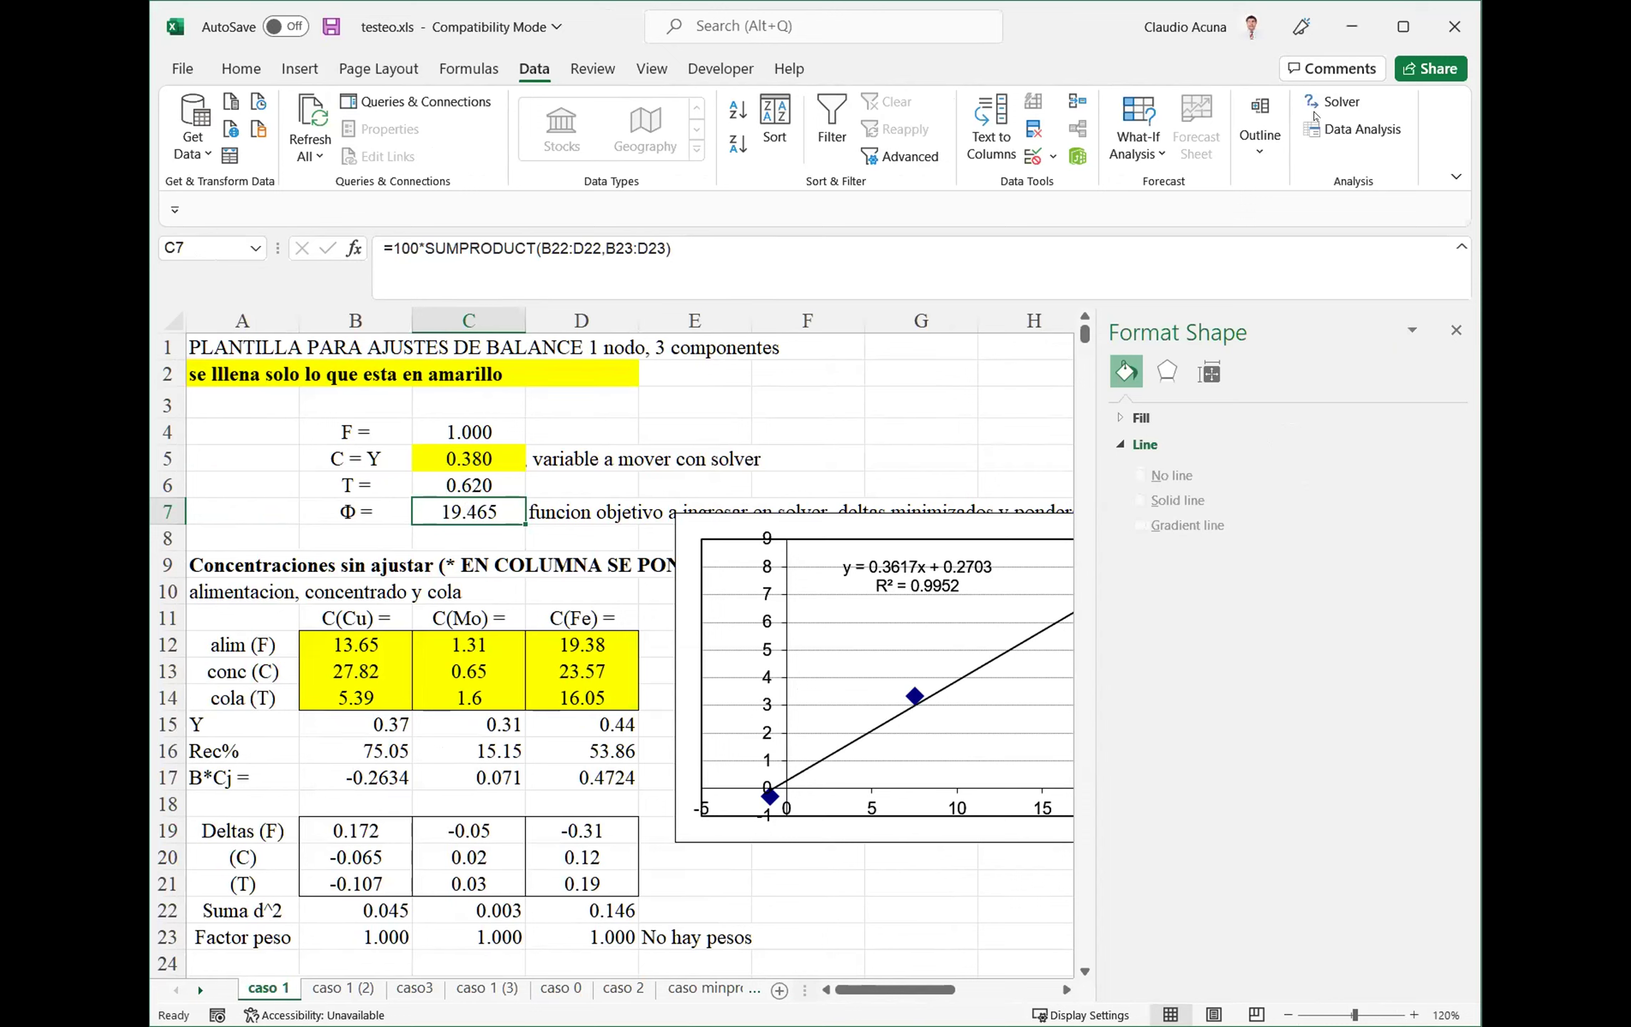
pyautogui.click(1334, 101)
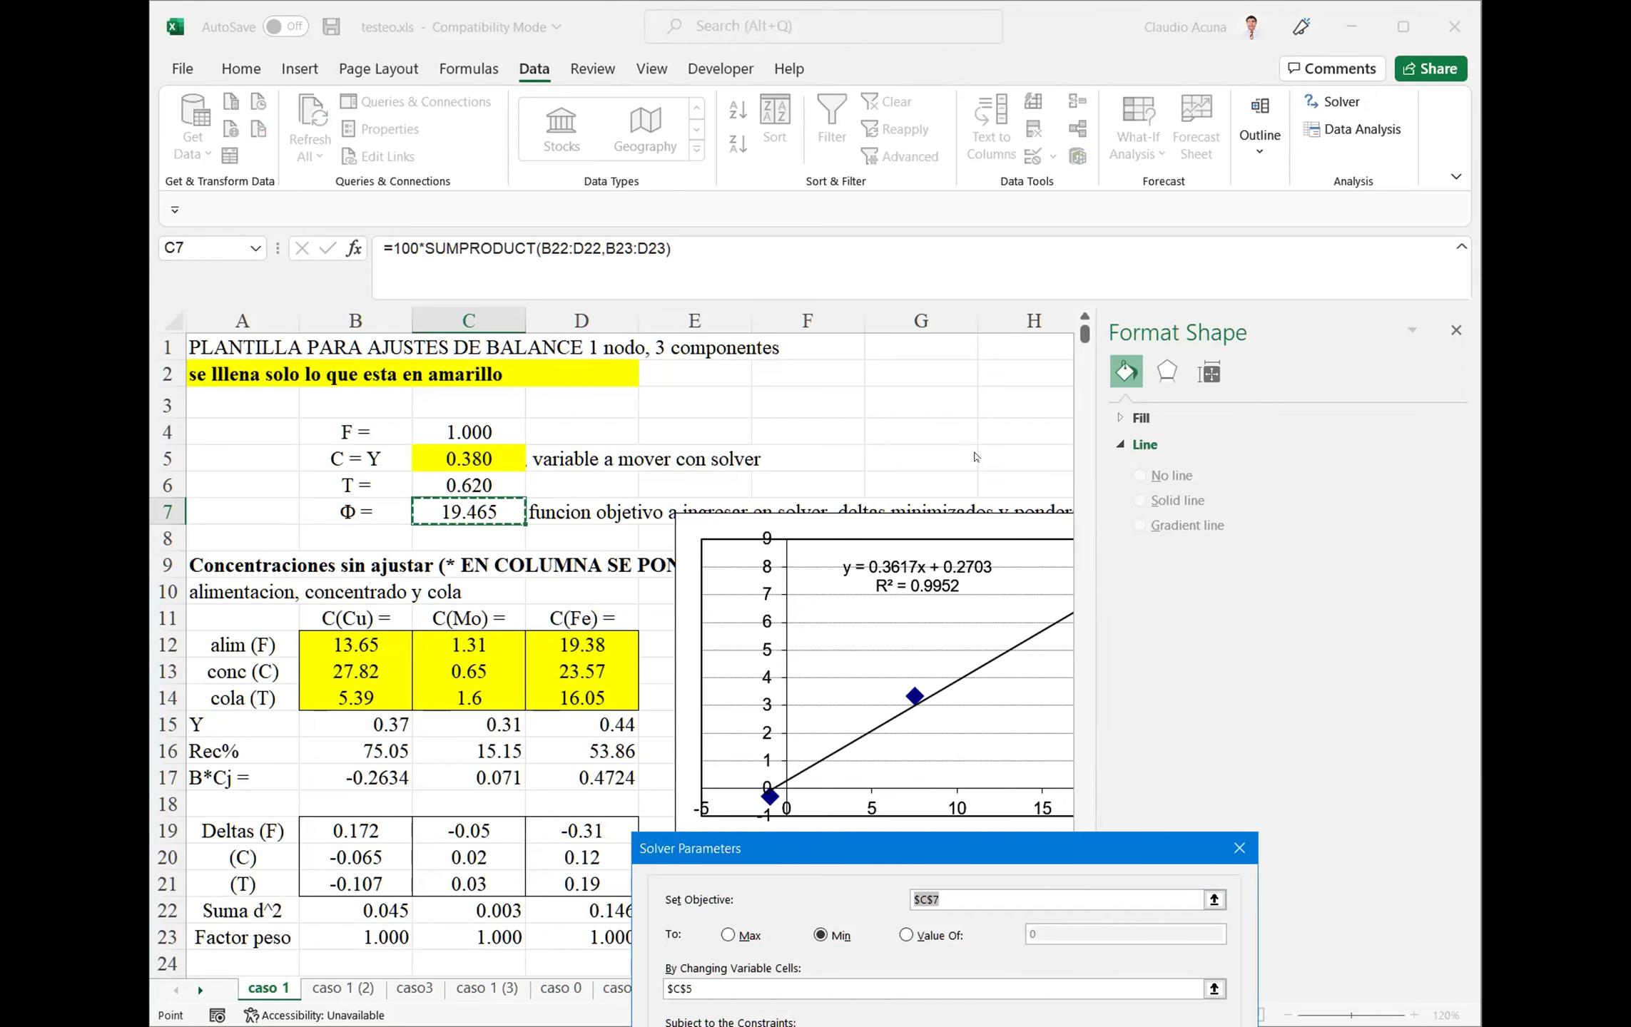
pyautogui.click(978, 503)
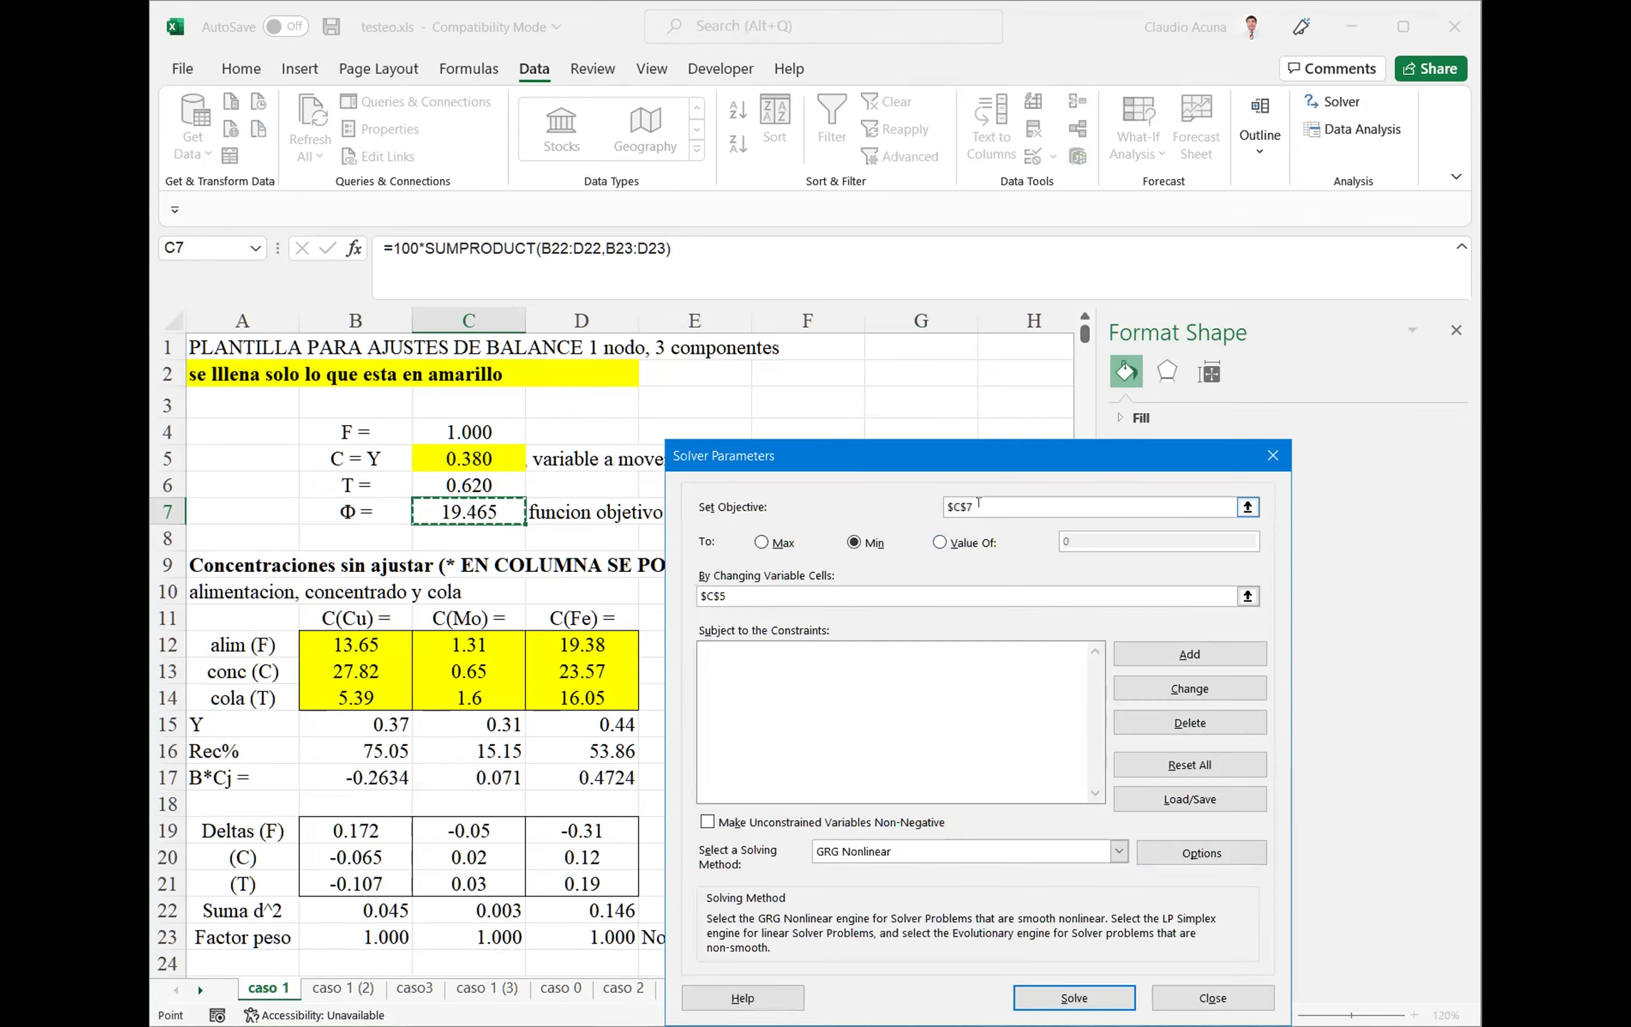
pyautogui.click(463, 508)
pyautogui.click(464, 508)
pyautogui.moveTo(726, 596); pyautogui.dragTo(687, 598)
pyautogui.press('End')
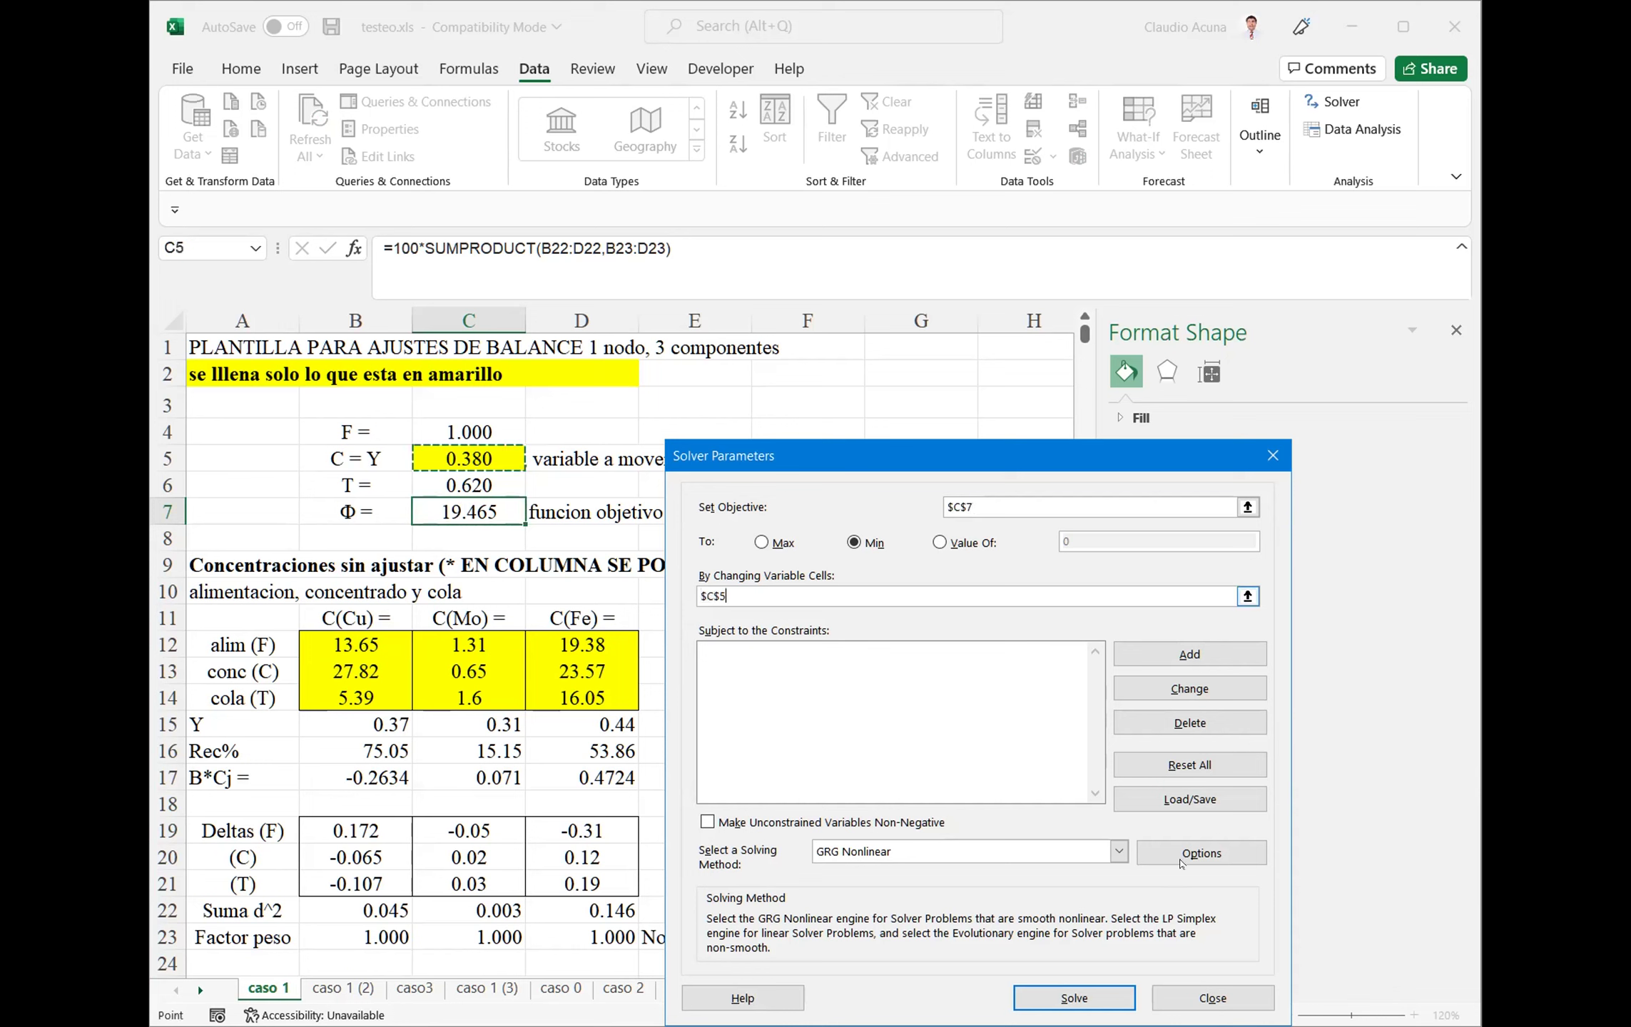
pyautogui.click(1074, 994)
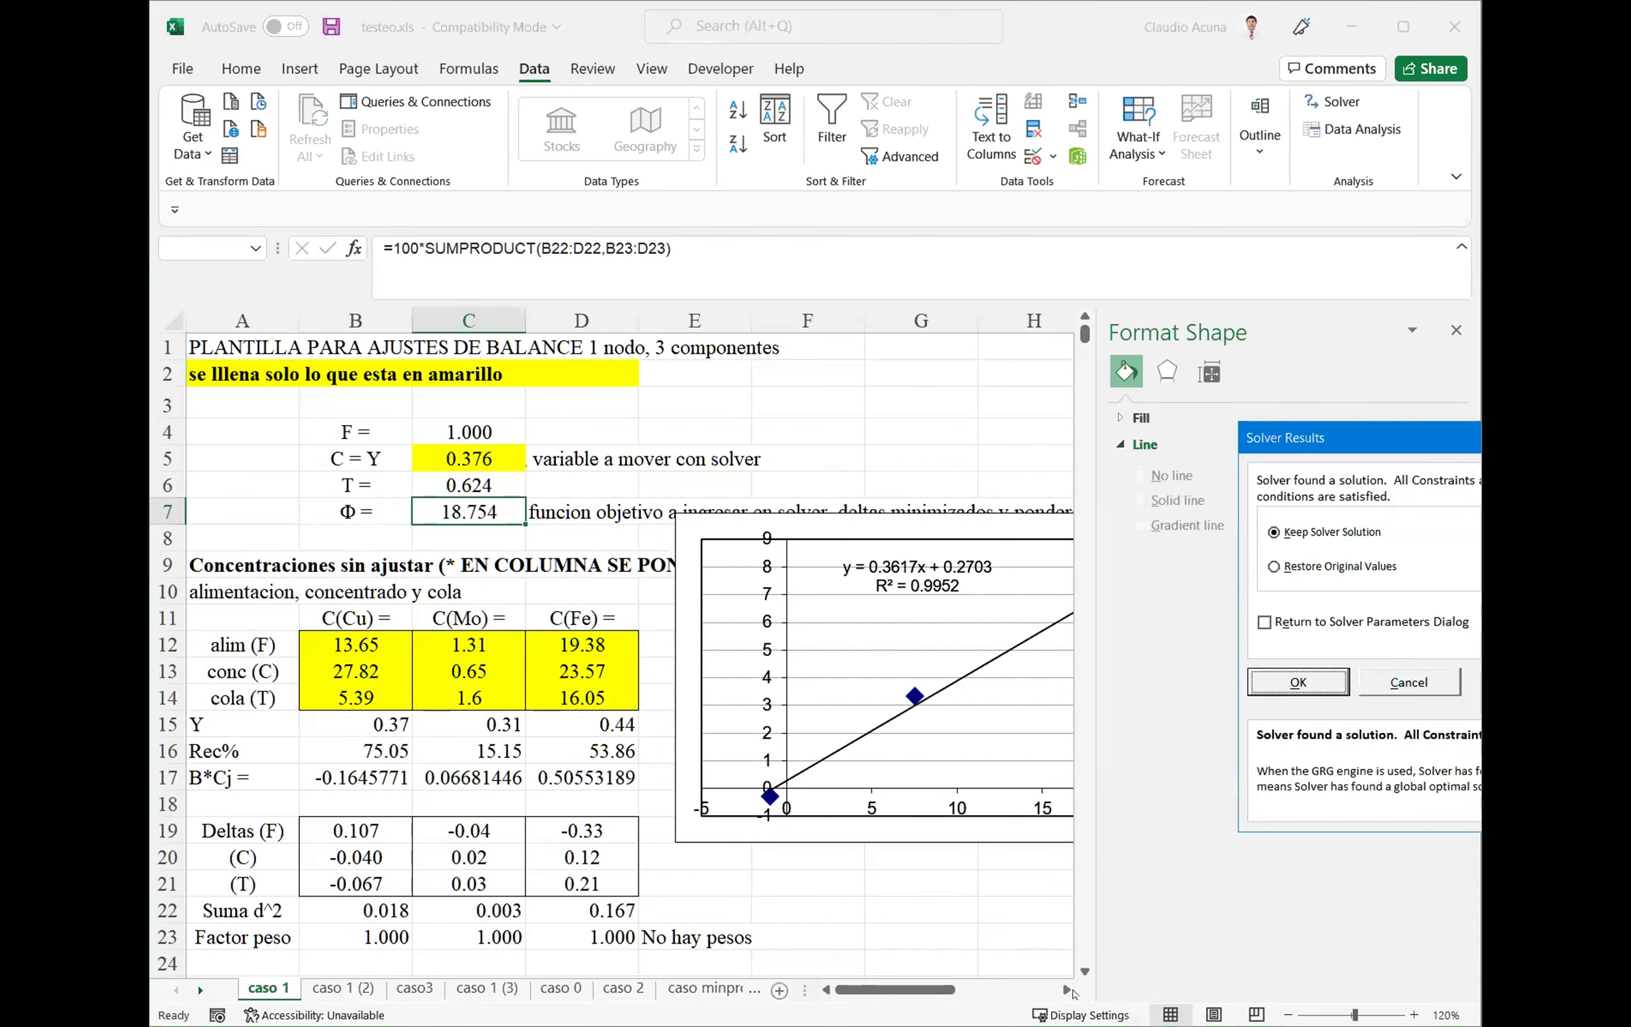
pyautogui.click(1329, 683)
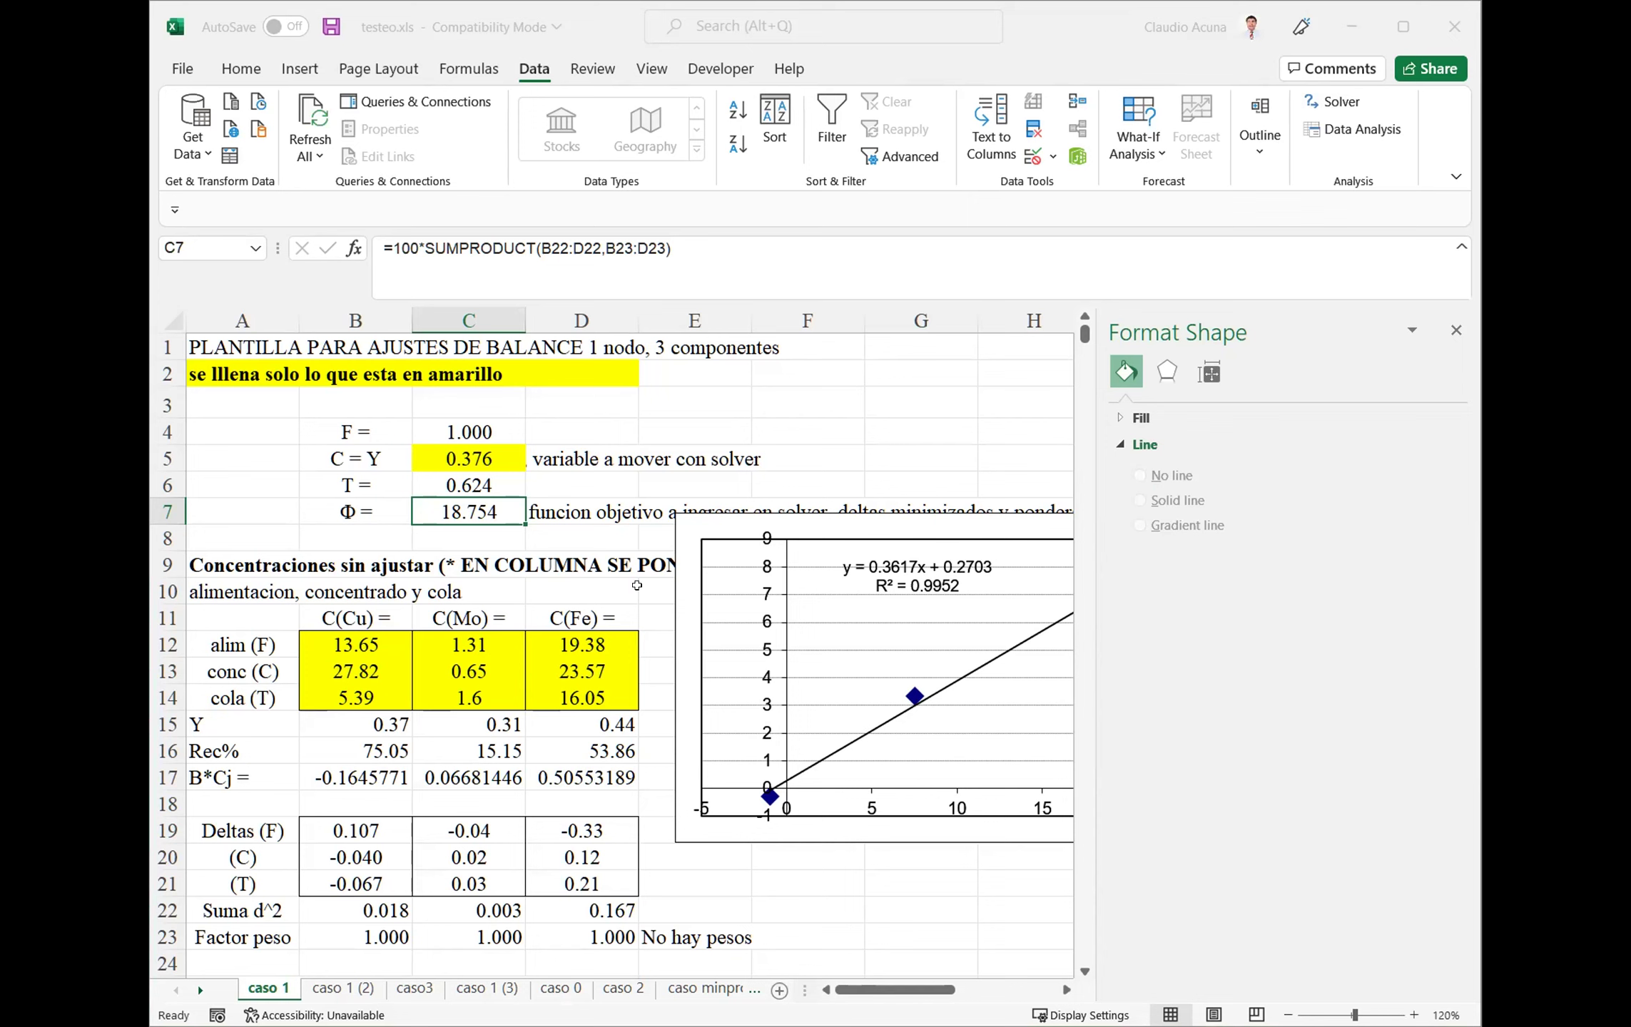
# Review the adjusted copper yield in B29 and narrow the Format Shape pane so the whole chart is uncovered
pyautogui.scroll(-2, 537, 749)
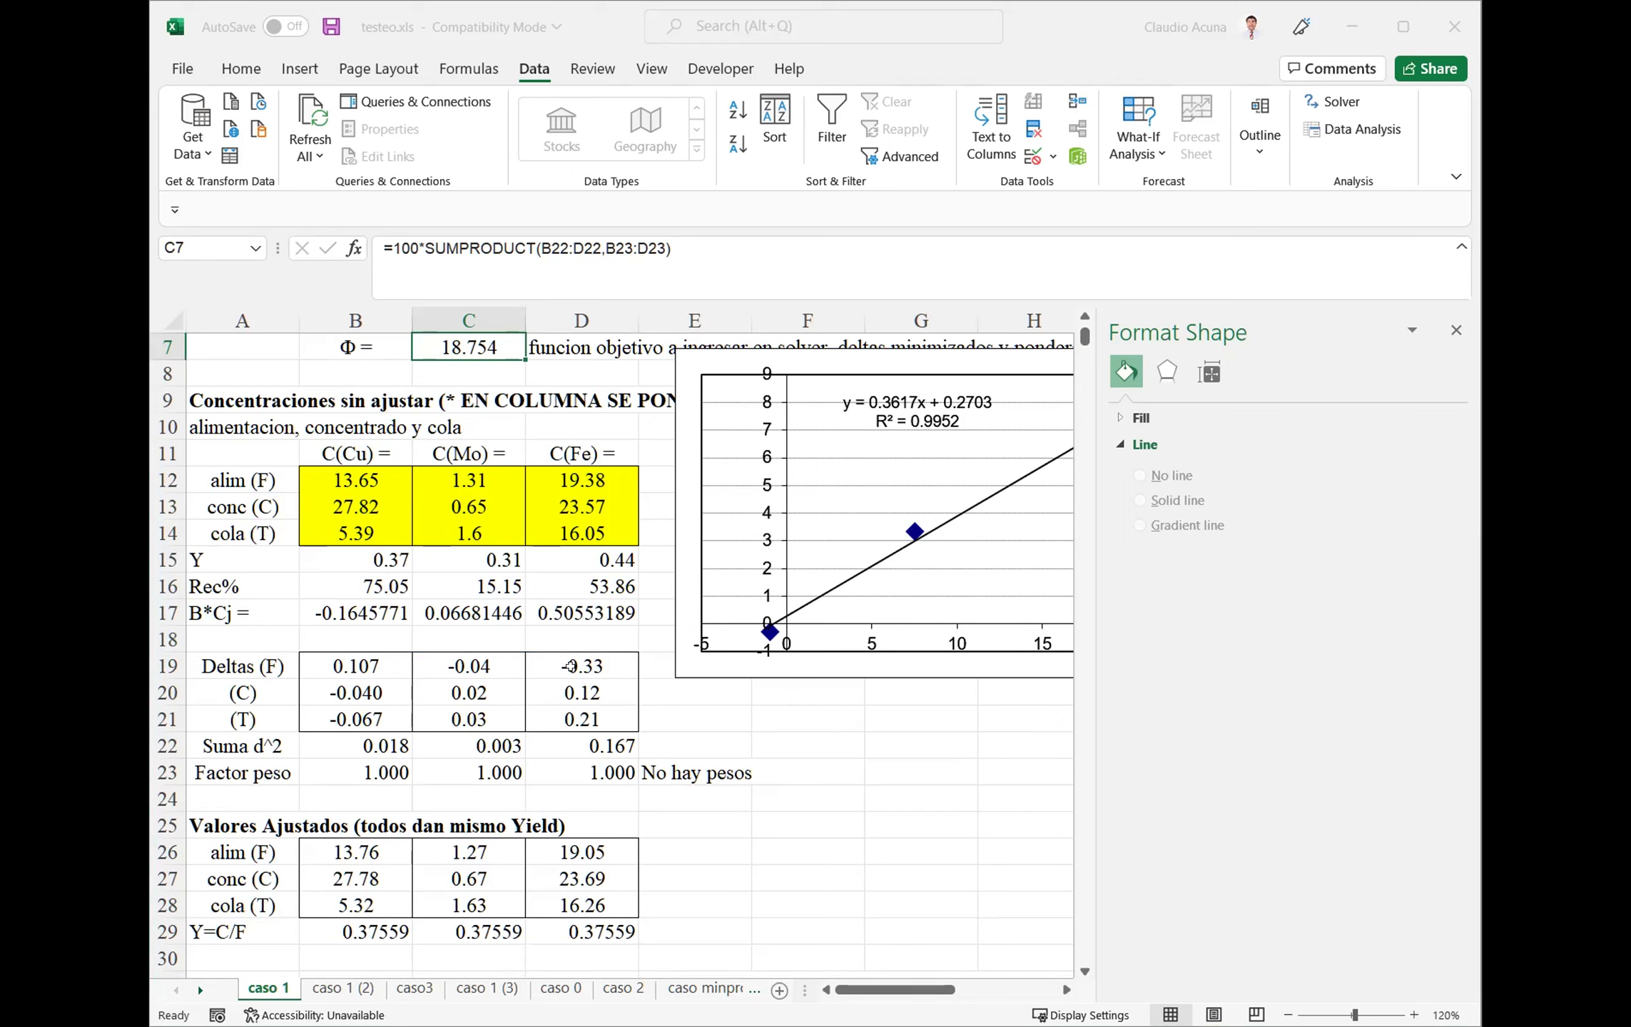
pyautogui.click(368, 931)
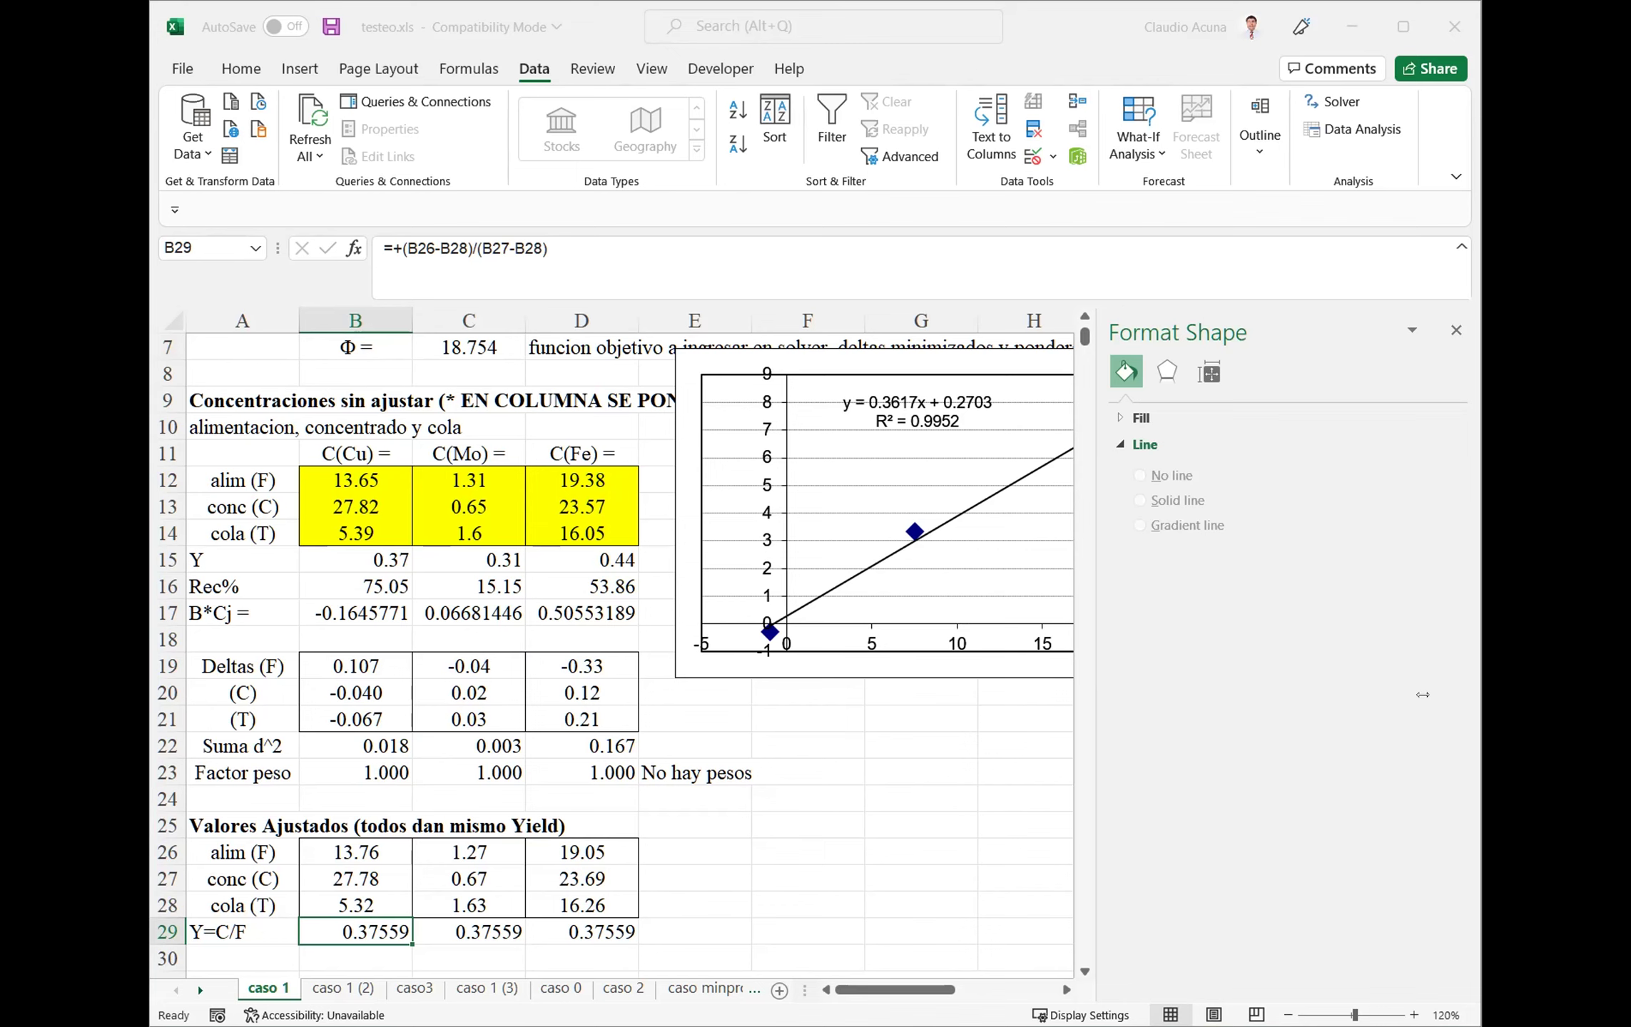
pyautogui.moveTo(1422, 694); pyautogui.dragTo(1331, 694)
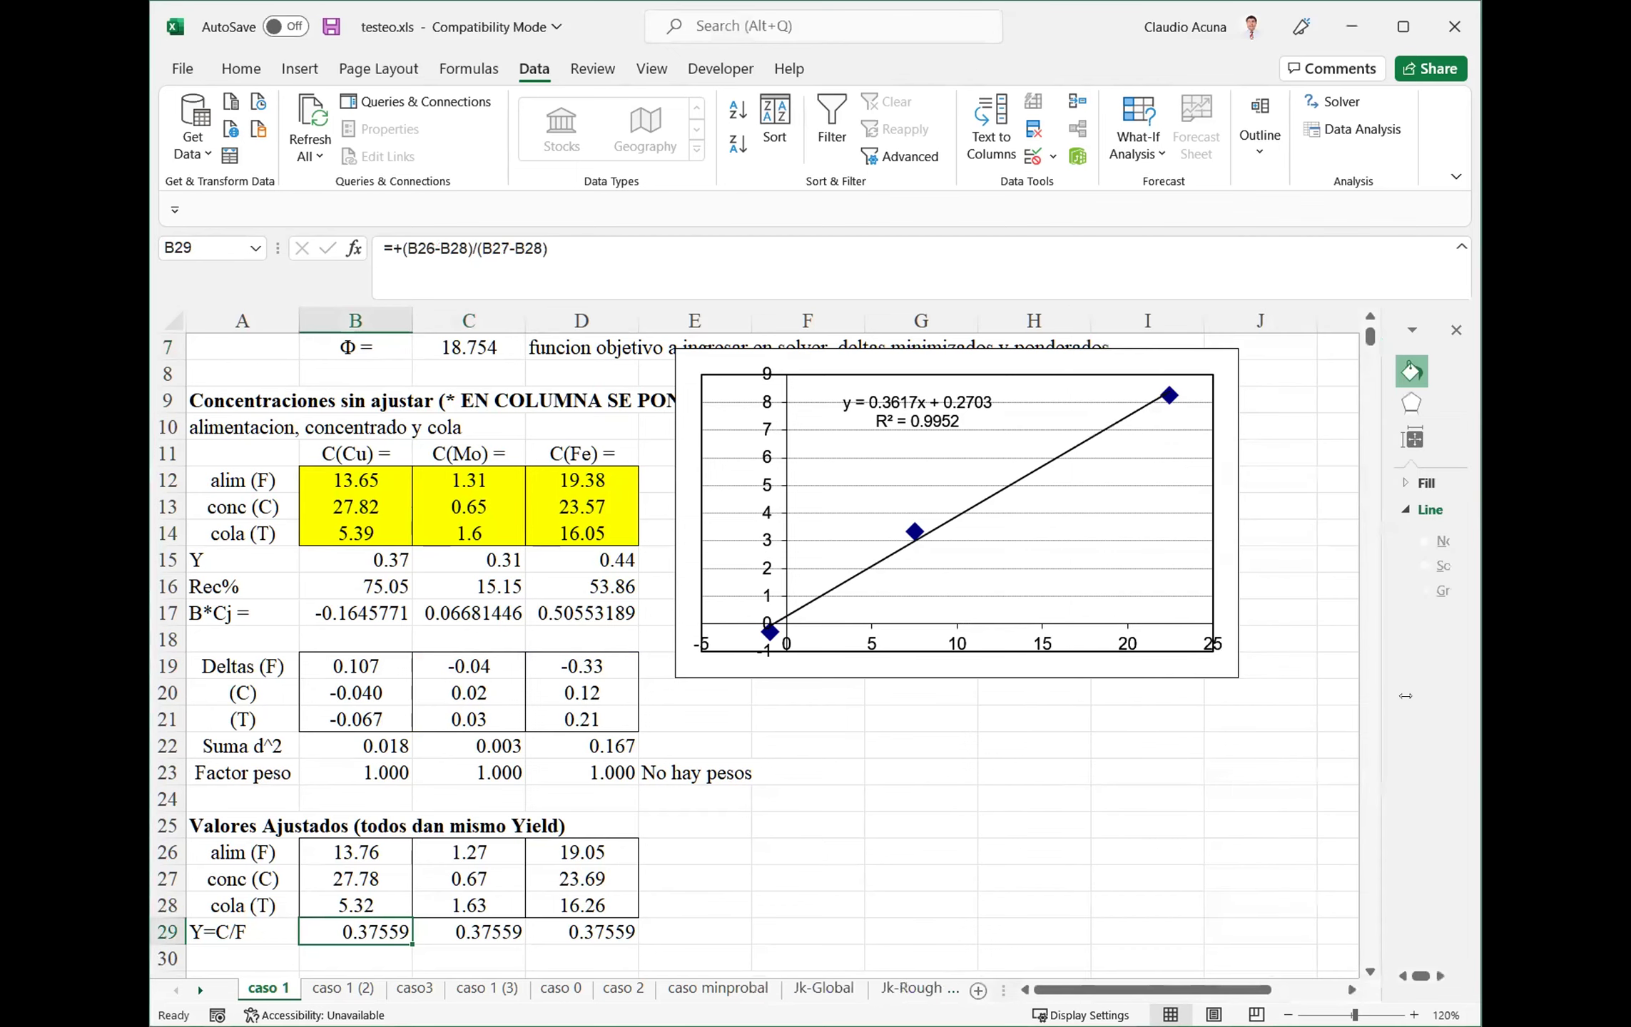
pyautogui.click(333, 483)
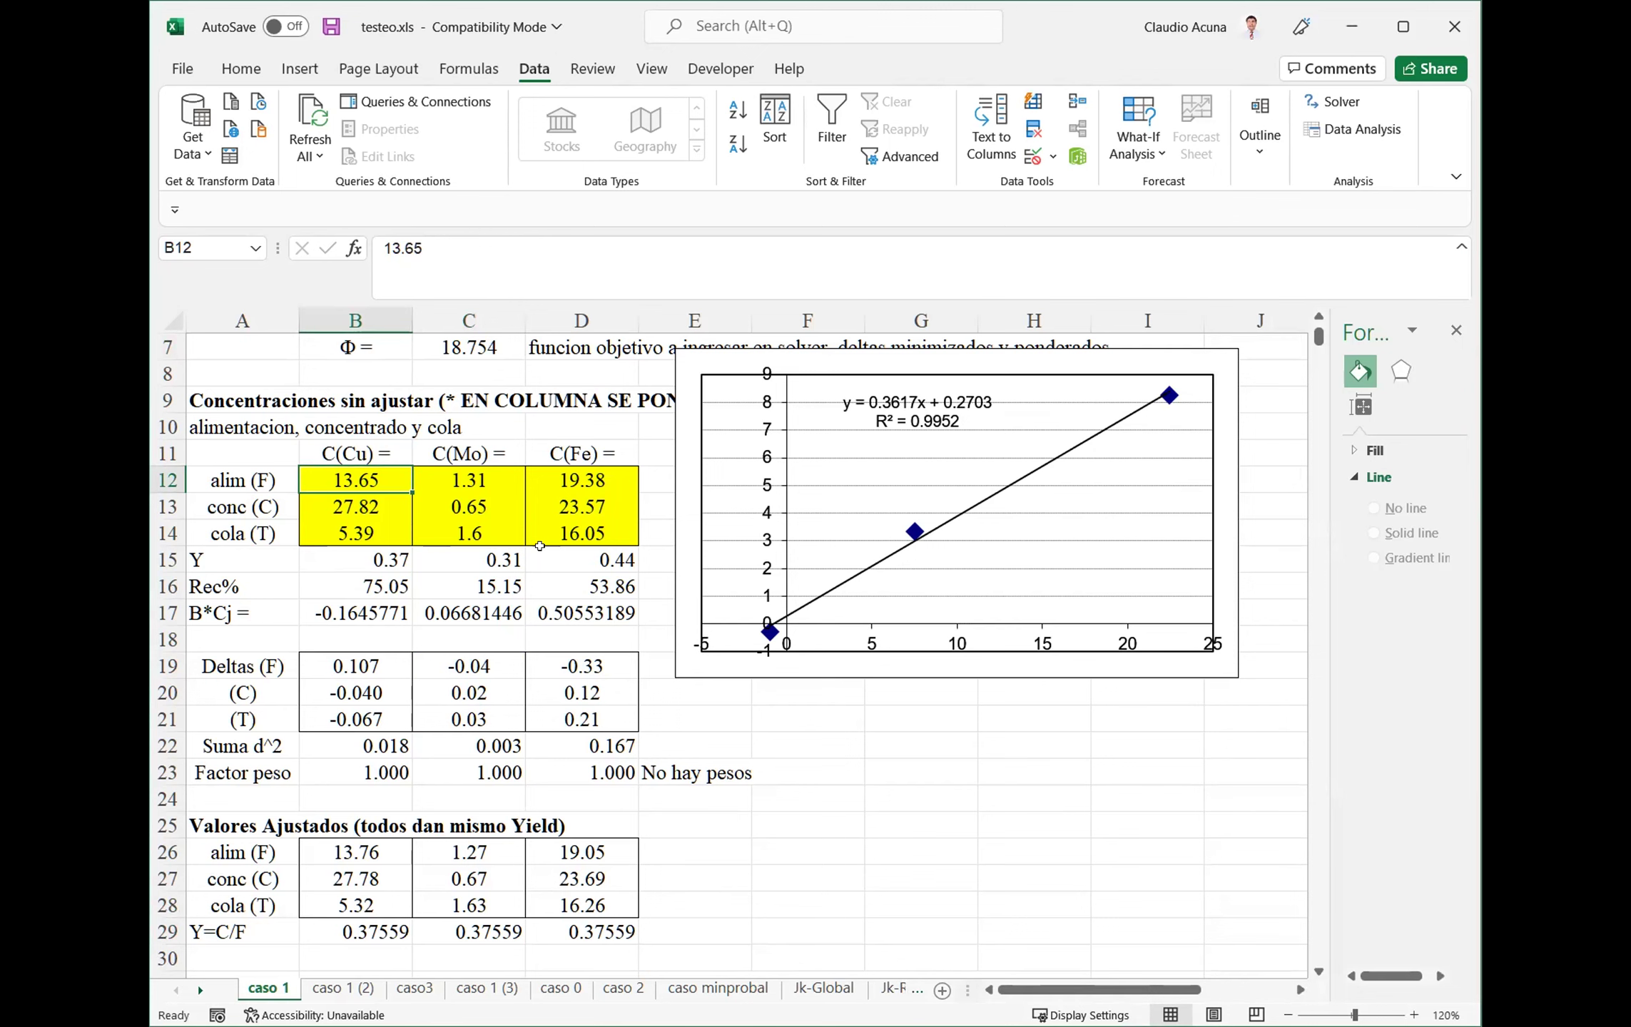
# On the caso 1 (2) sheet, apply all borders to the unadjusted concentrations in B12:D14
pyautogui.click(329, 991)
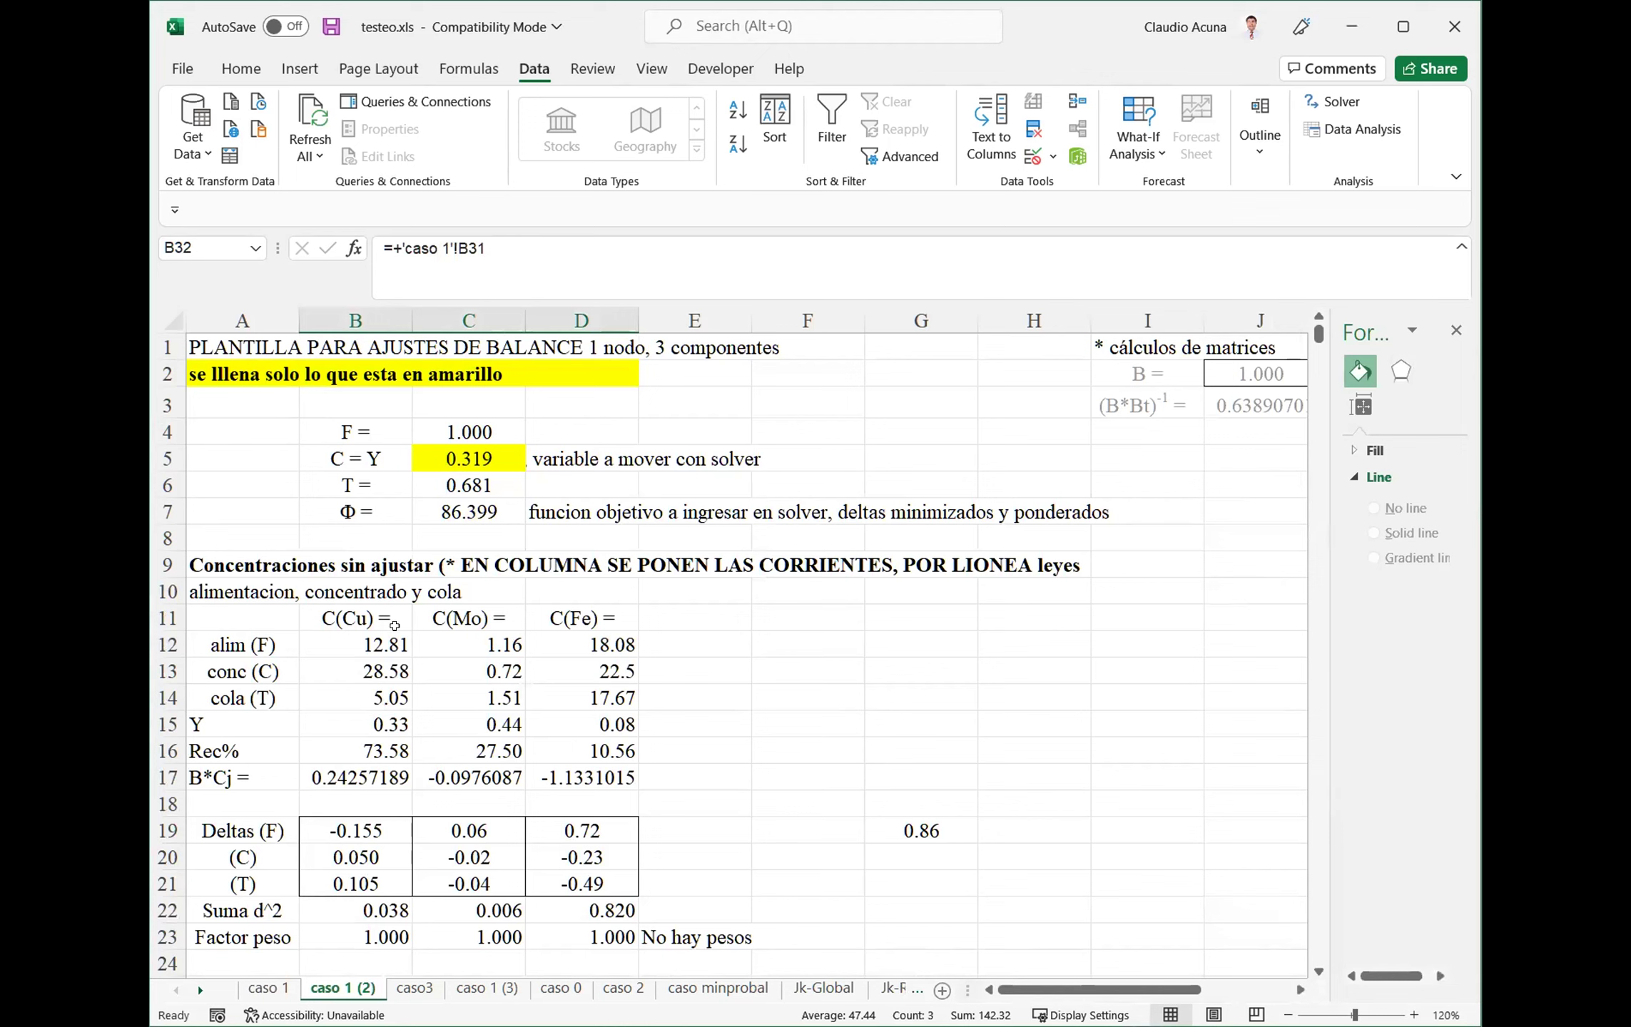
pyautogui.moveTo(375, 637); pyautogui.dragTo(586, 696)
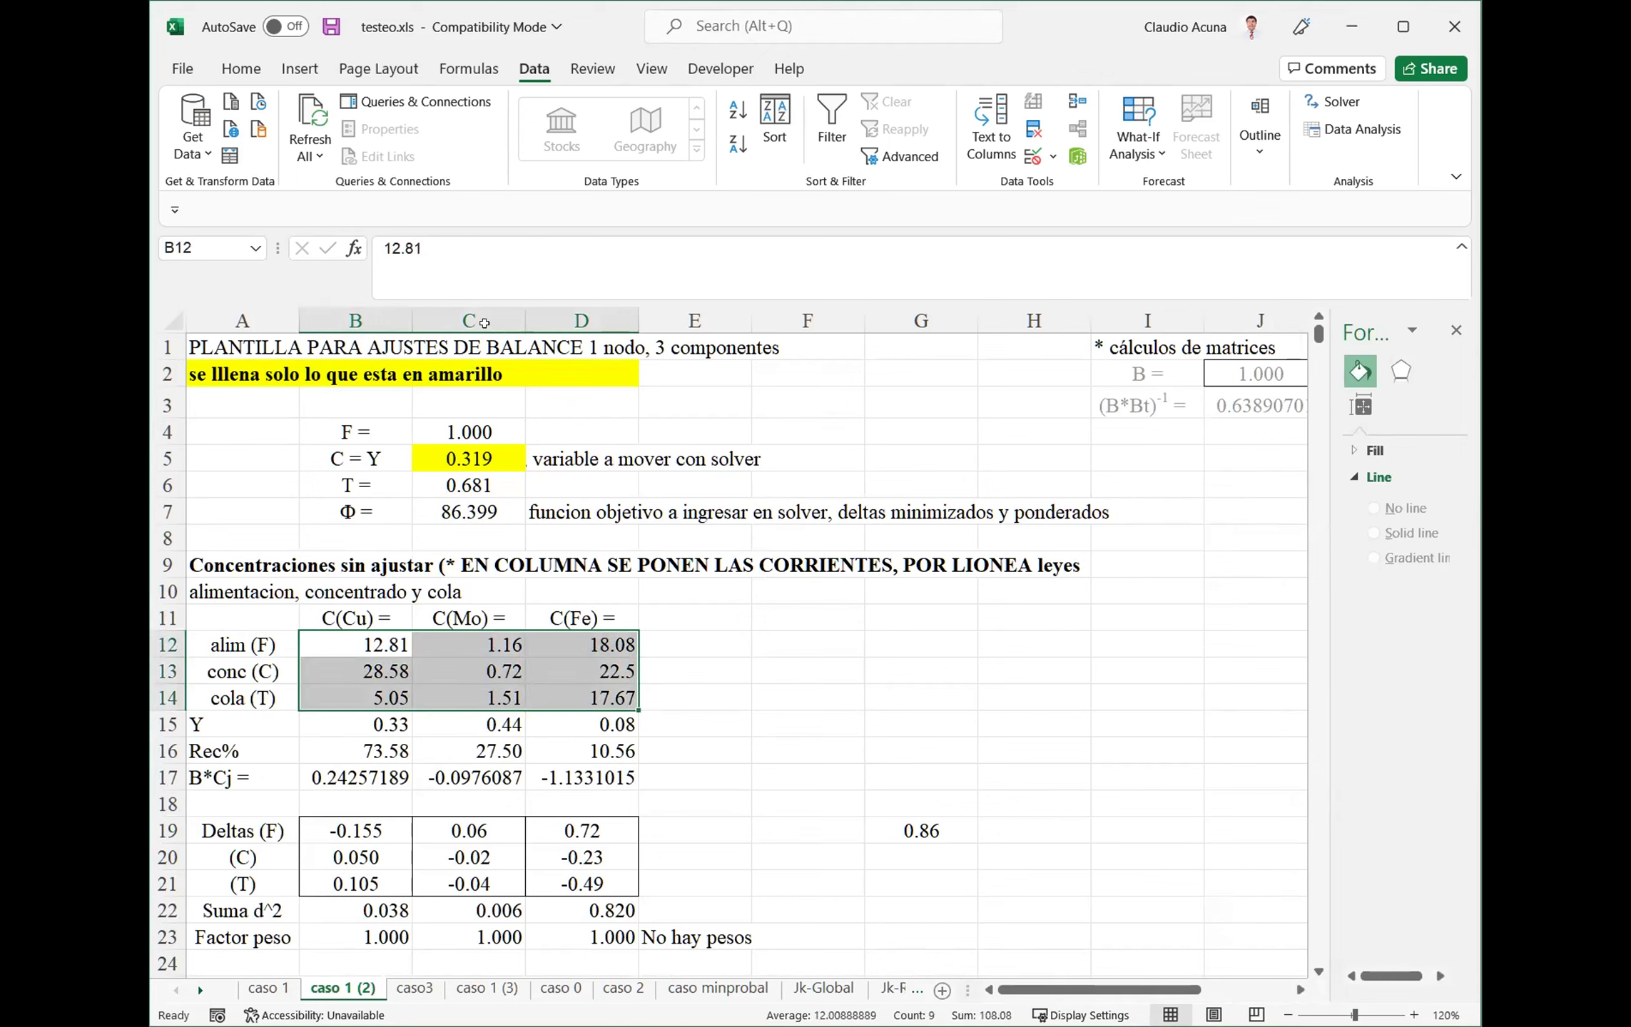
pyautogui.click(241, 69)
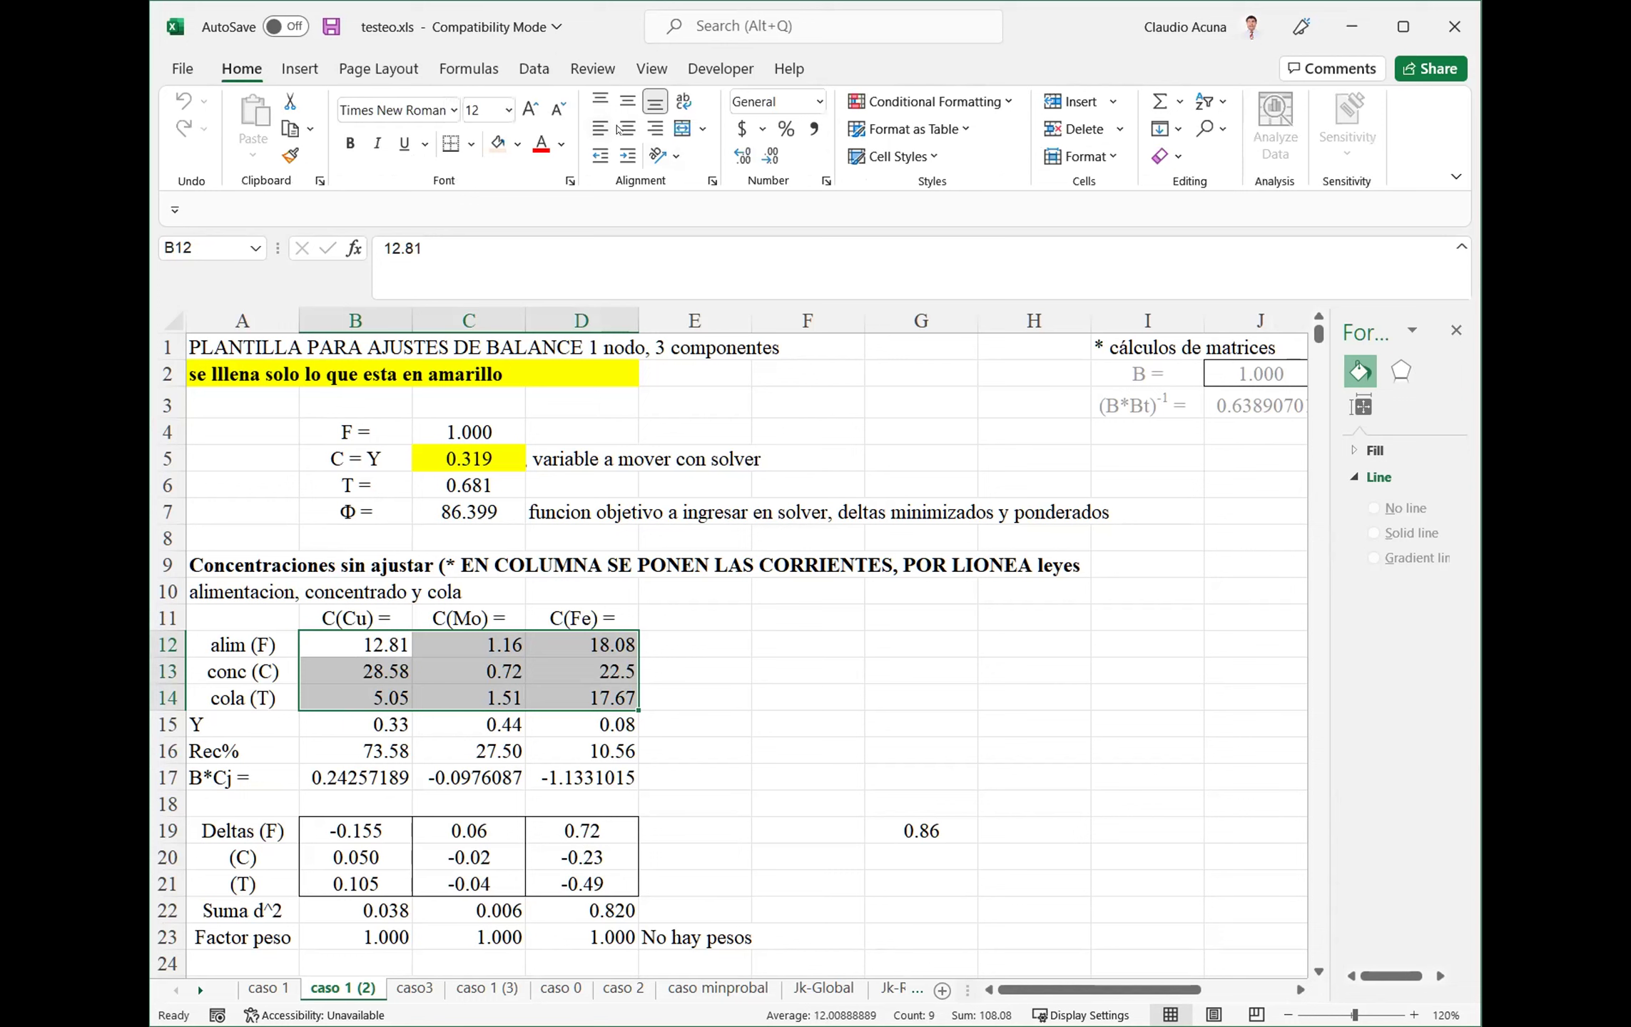
pyautogui.click(471, 143)
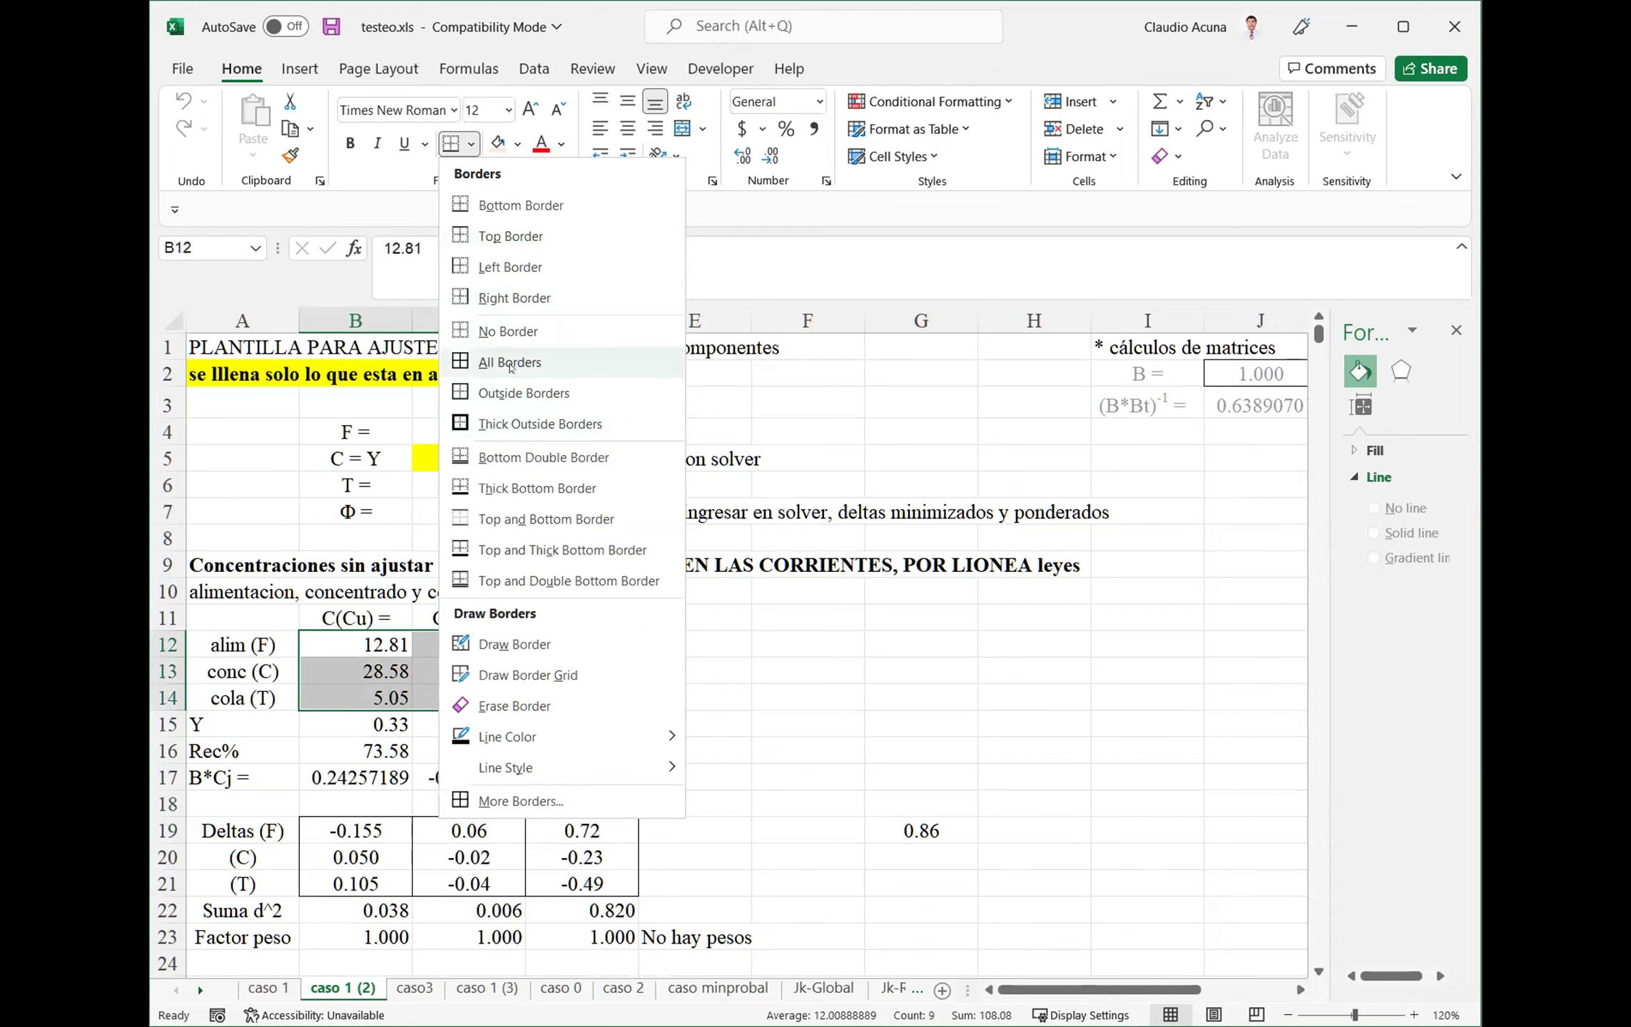
pyautogui.click(510, 362)
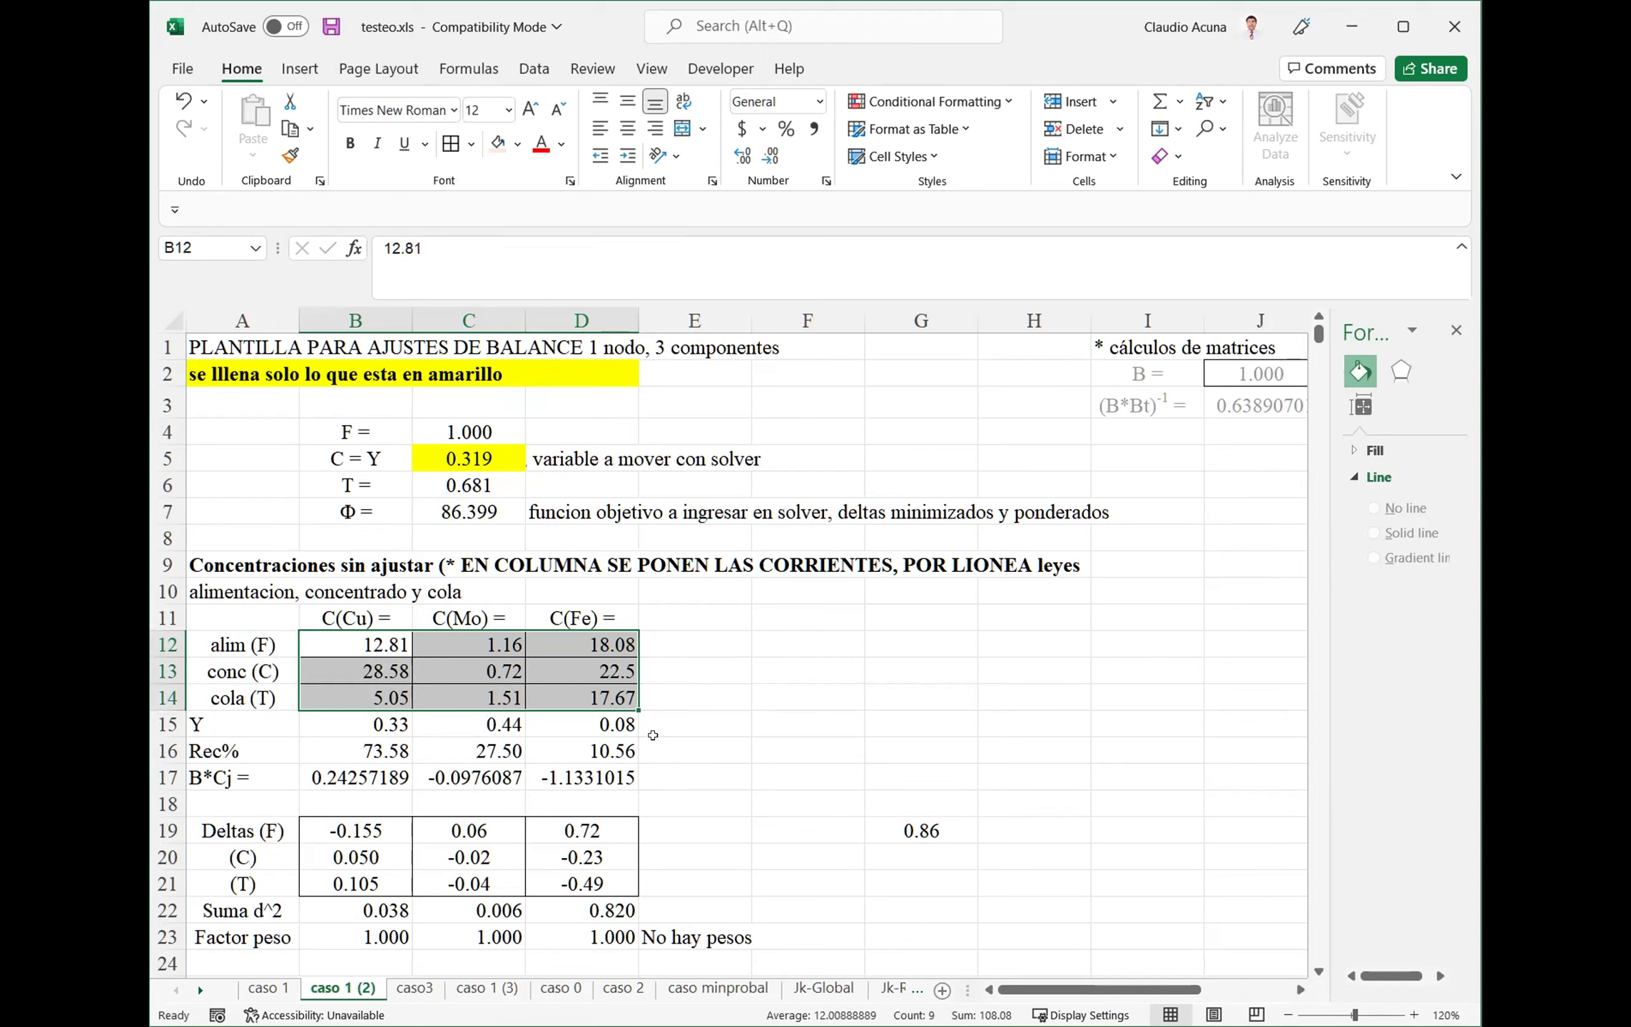
pyautogui.click(610, 722)
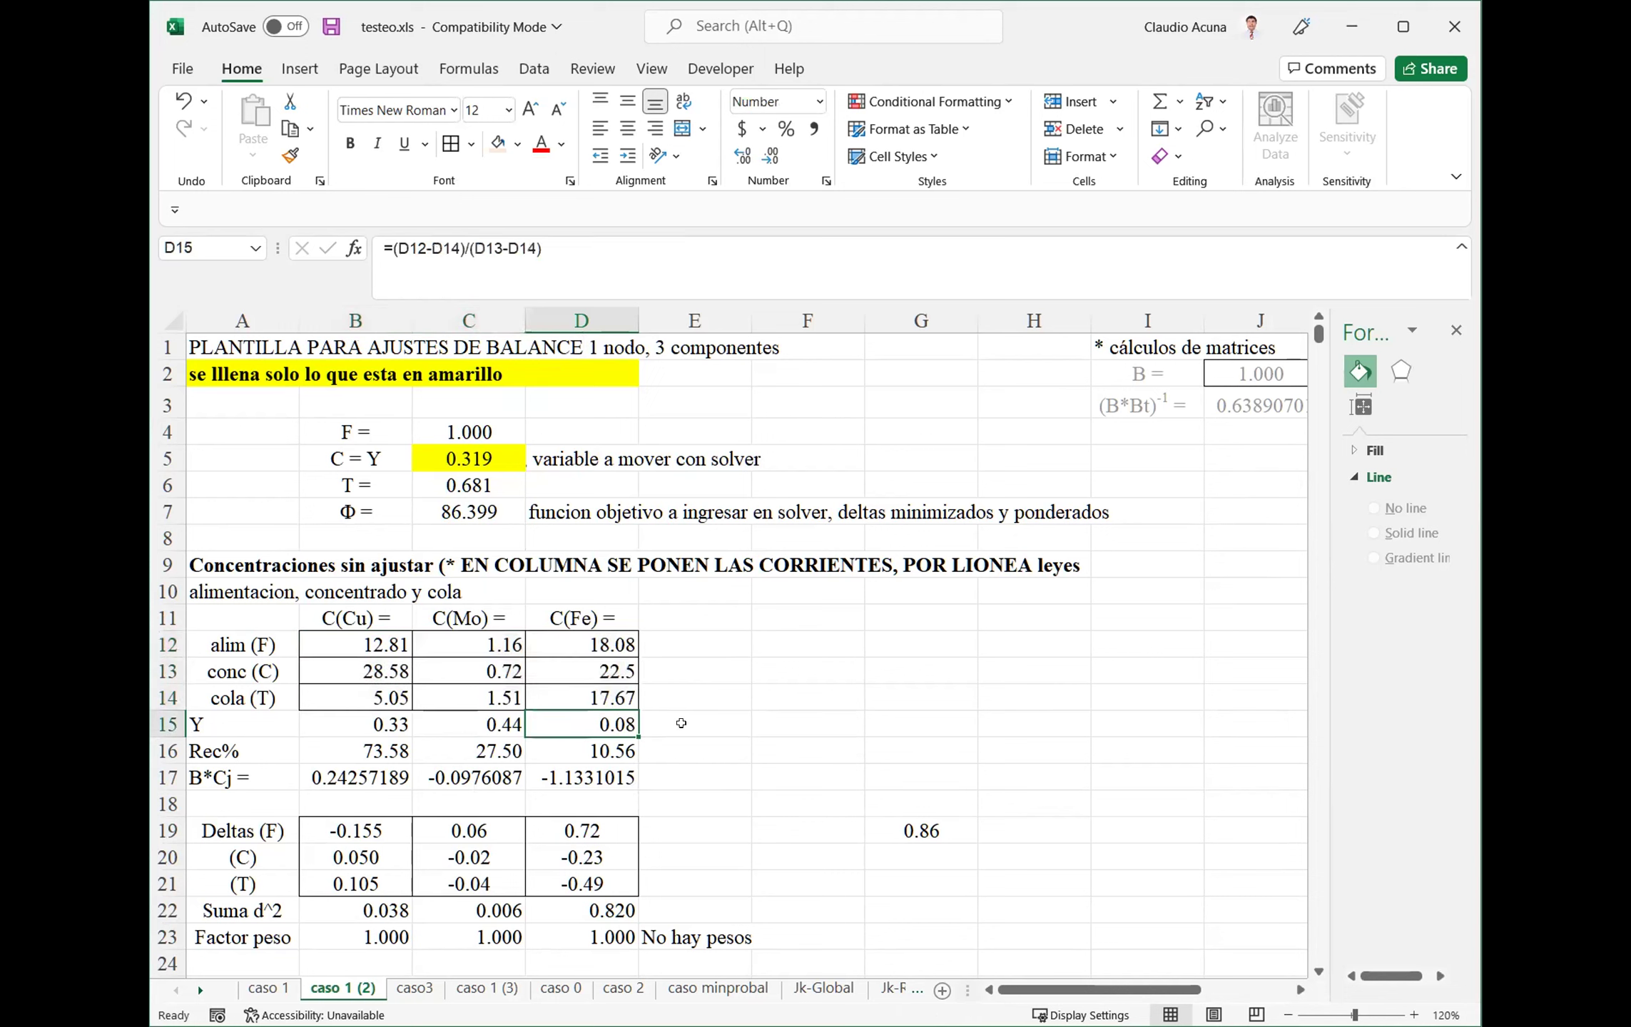
# Set the C = Y yield in cell C5 of the caso 1 (2) sheet to 0.08
pyautogui.click(497, 467)
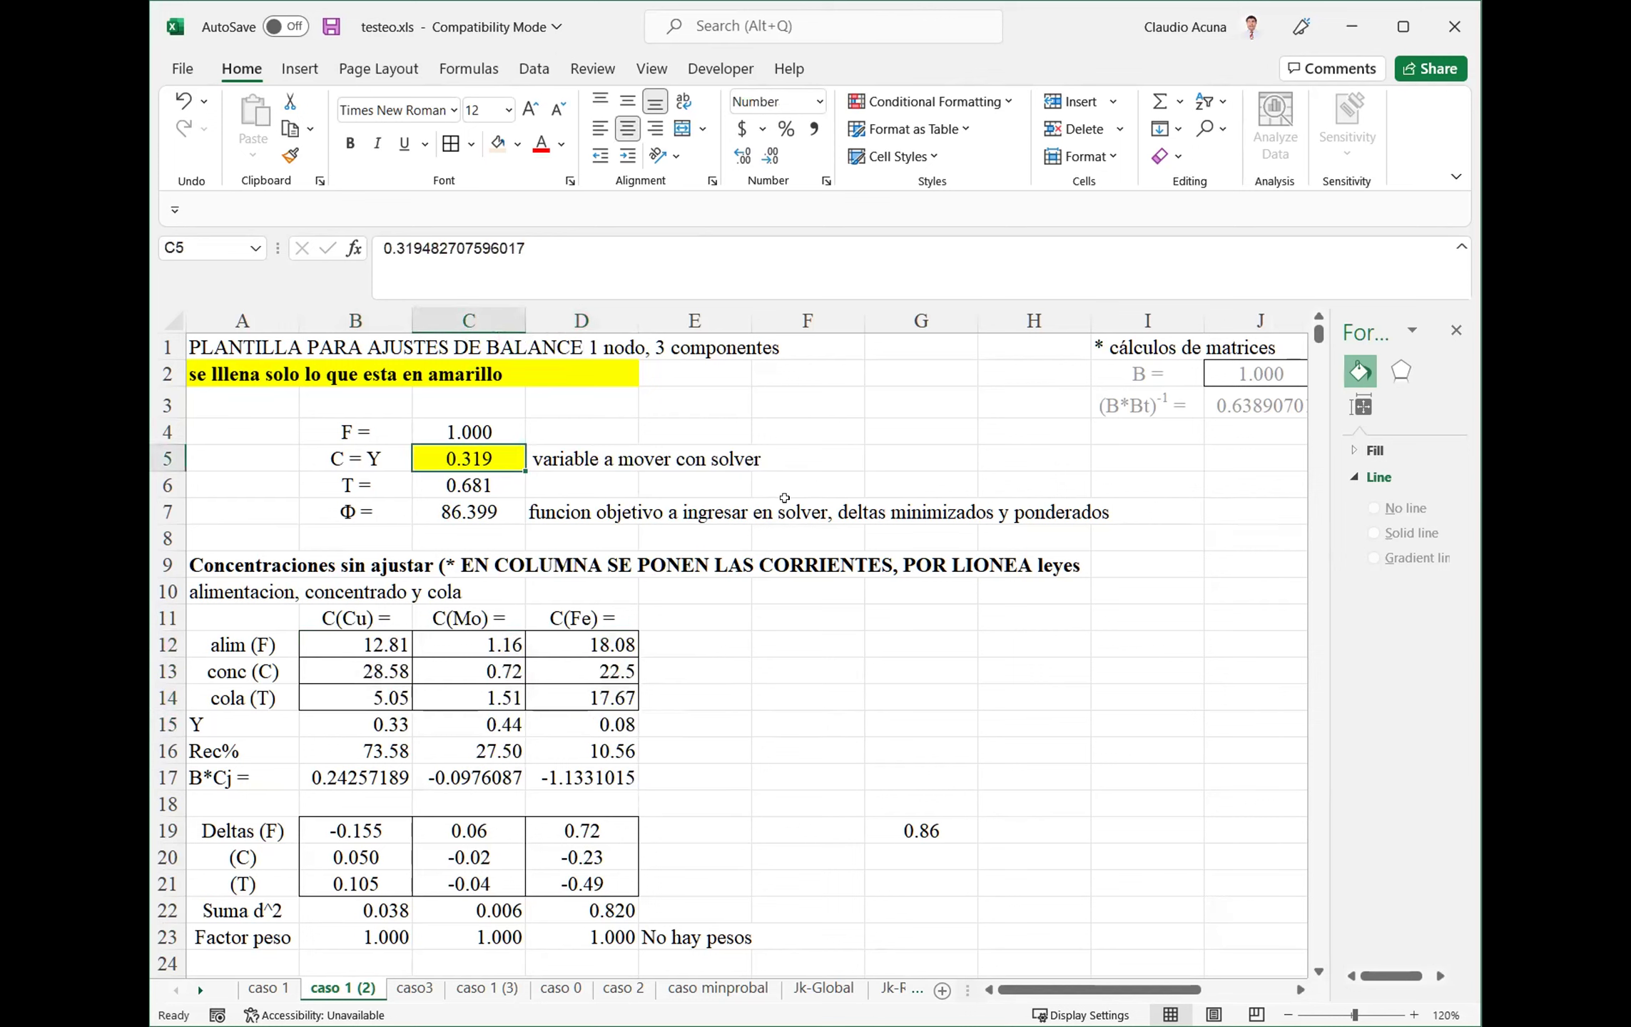
pyautogui.write('0.8')
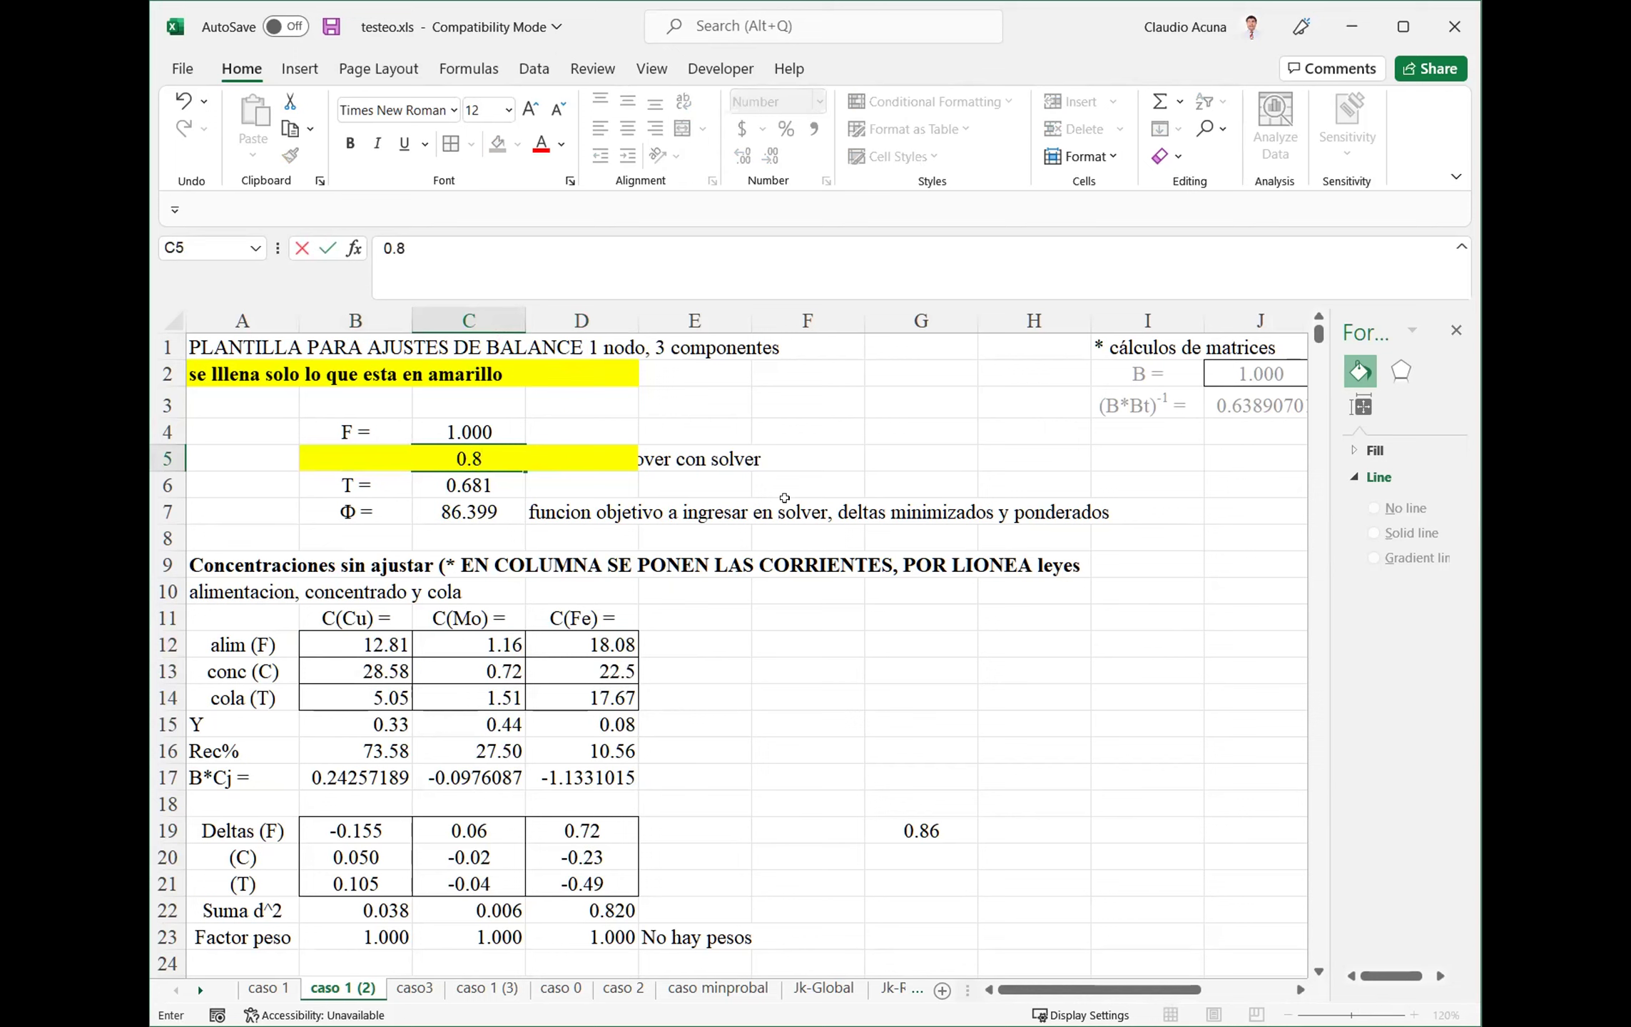
pyautogui.press('BackSpace')
pyautogui.write('08')
pyautogui.press('Return')
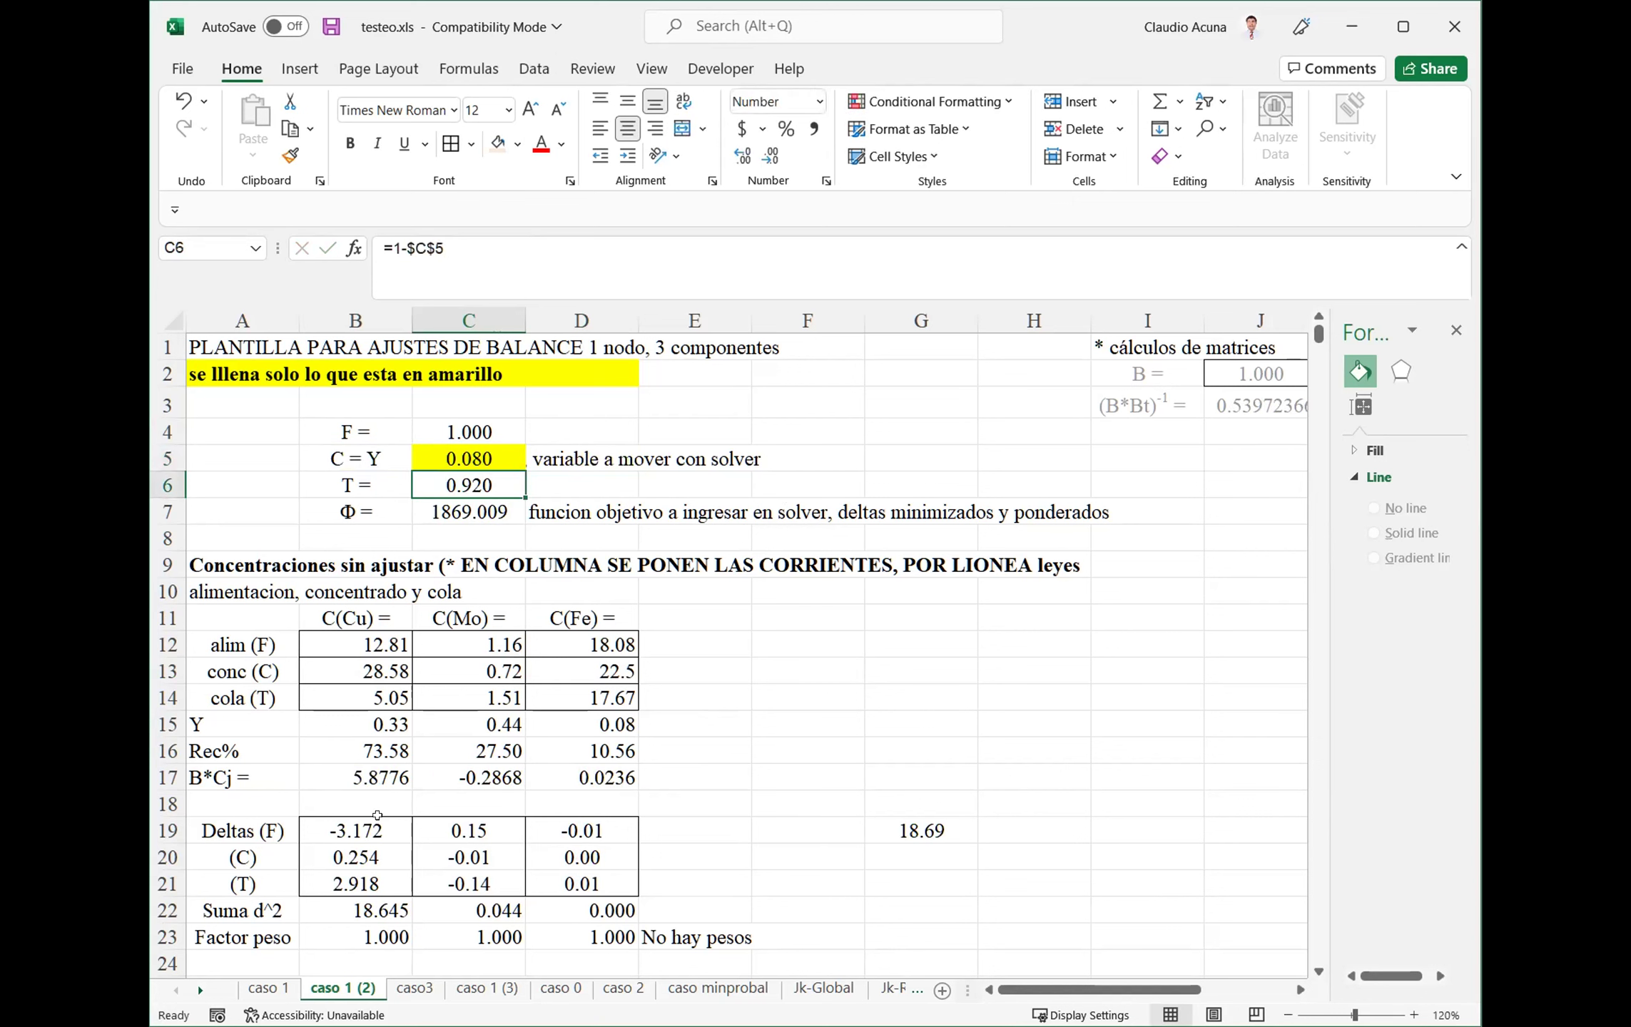
# Run Solver with GRG Nonlinear on caso 1 (2) to minimise C7 by changing the yield in C5, keeping the solution
pyautogui.click(503, 517)
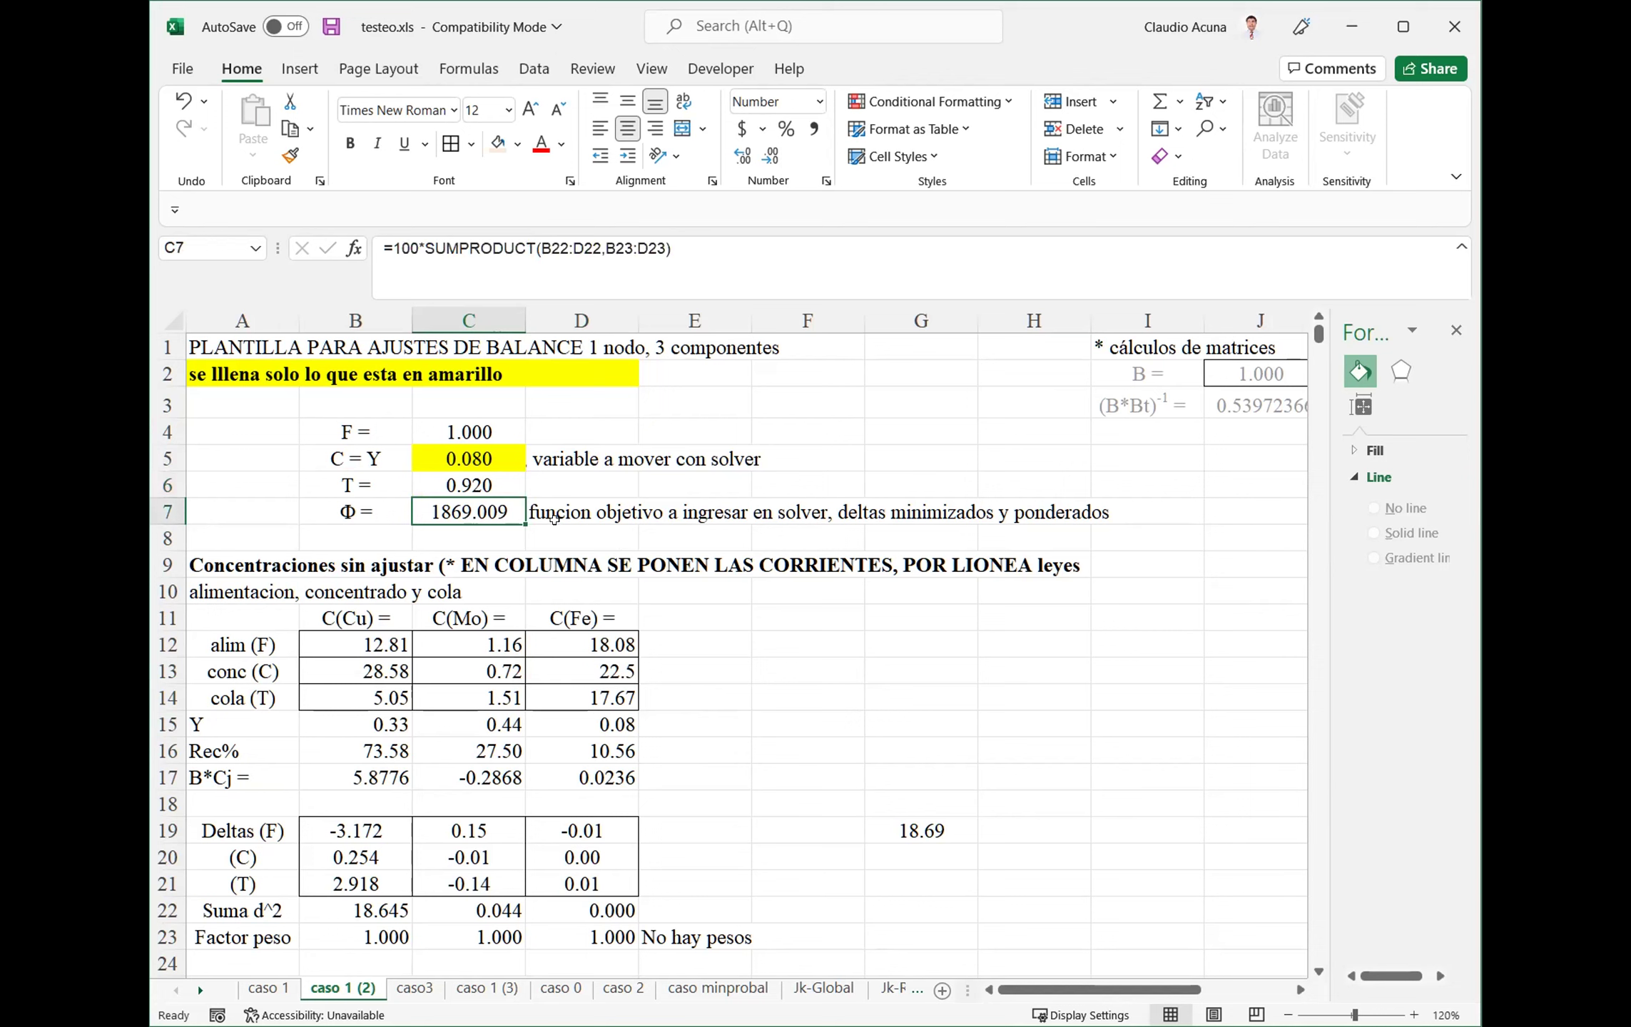
pyautogui.click(485, 460)
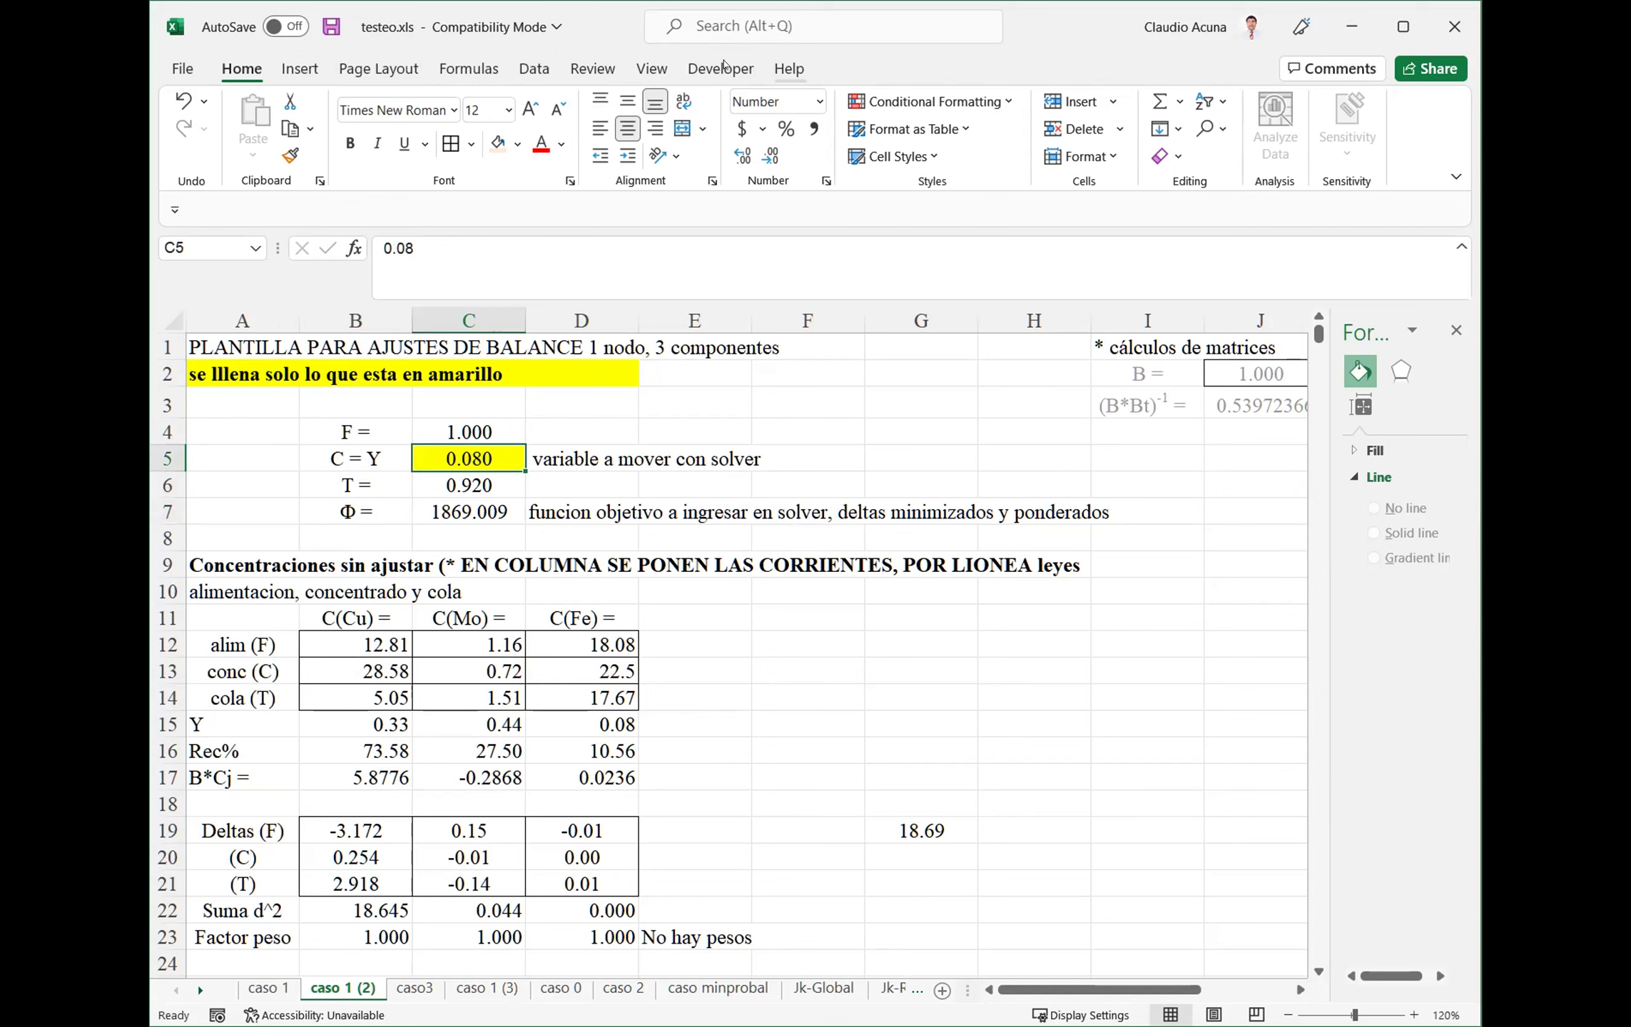
pyautogui.click(523, 68)
pyautogui.click(1332, 103)
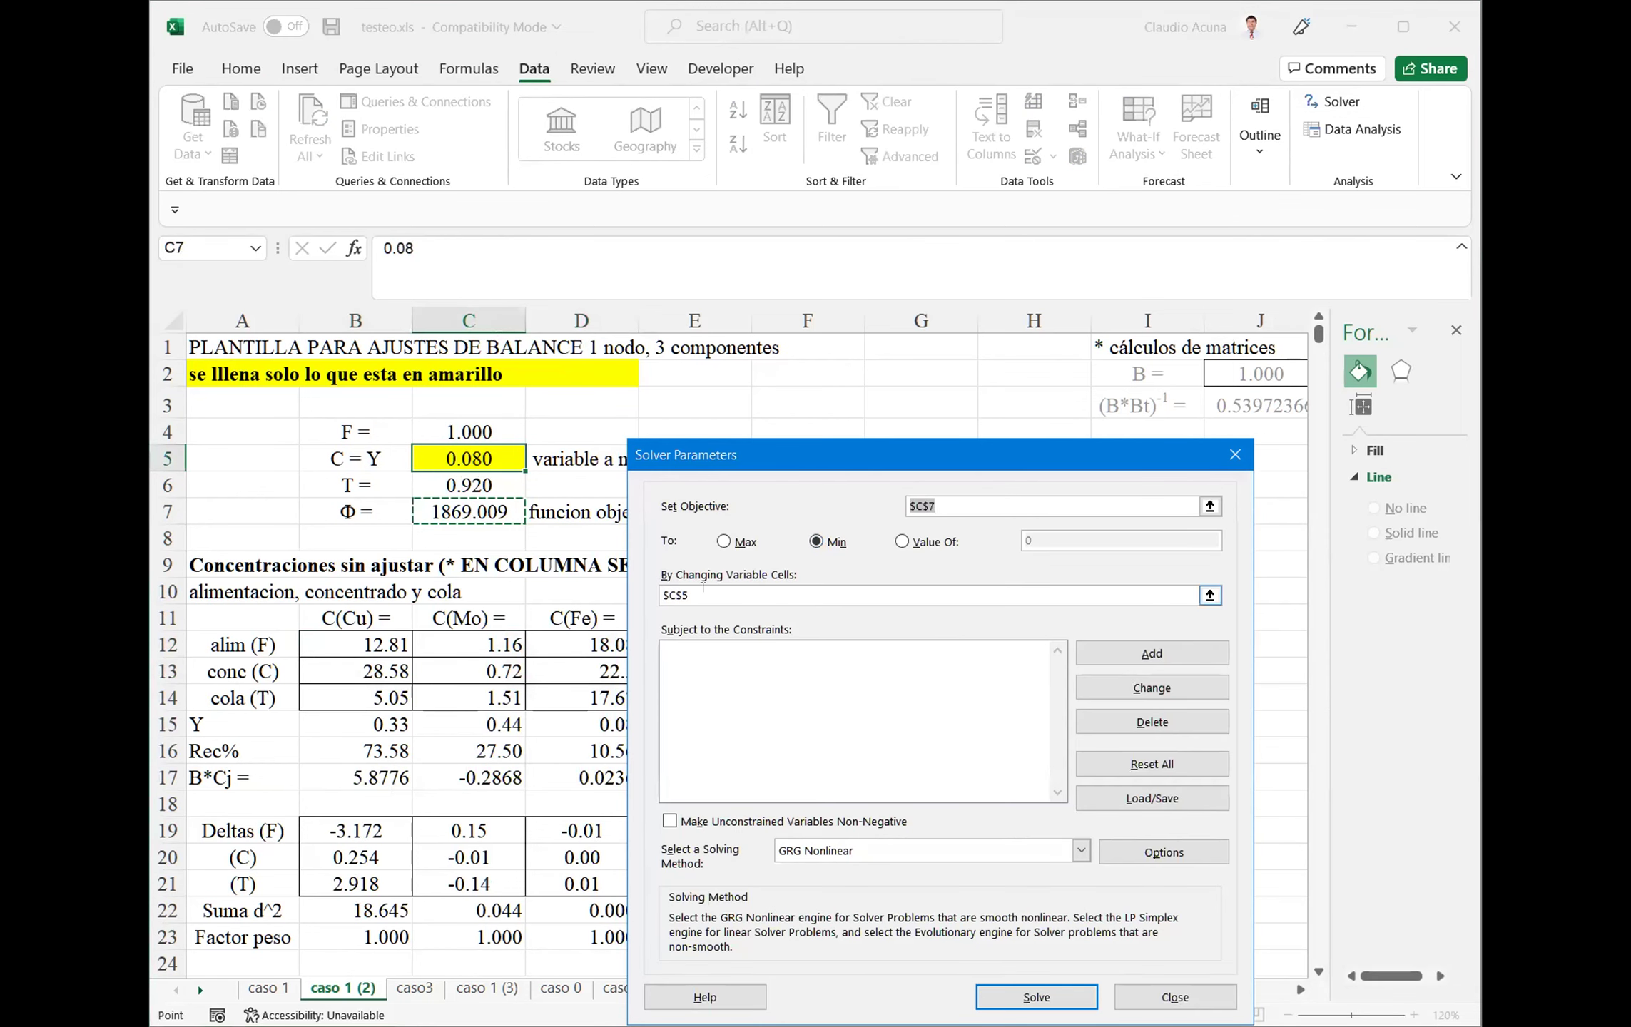
pyautogui.click(483, 450)
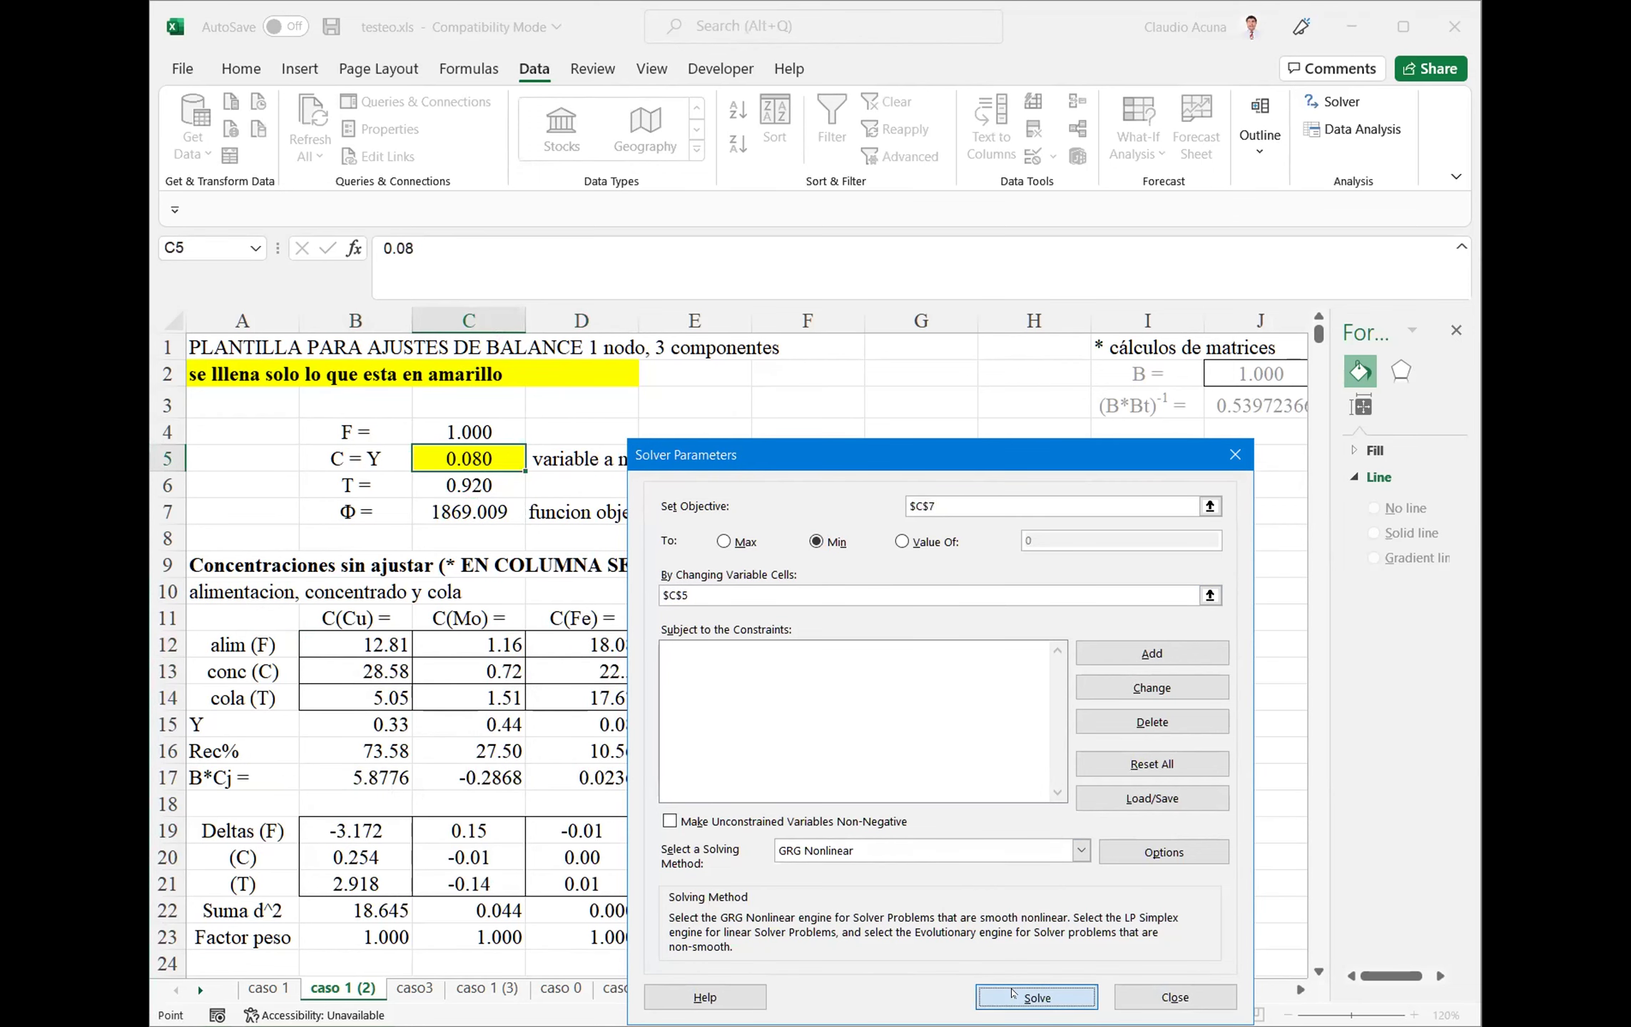
pyautogui.click(1036, 996)
pyautogui.click(1298, 682)
# Compare the deltas, adjusted values and recoveries on the caso 1 (2) sheet with those on the caso 1 sheet
pyautogui.scroll(-4, 653, 767)
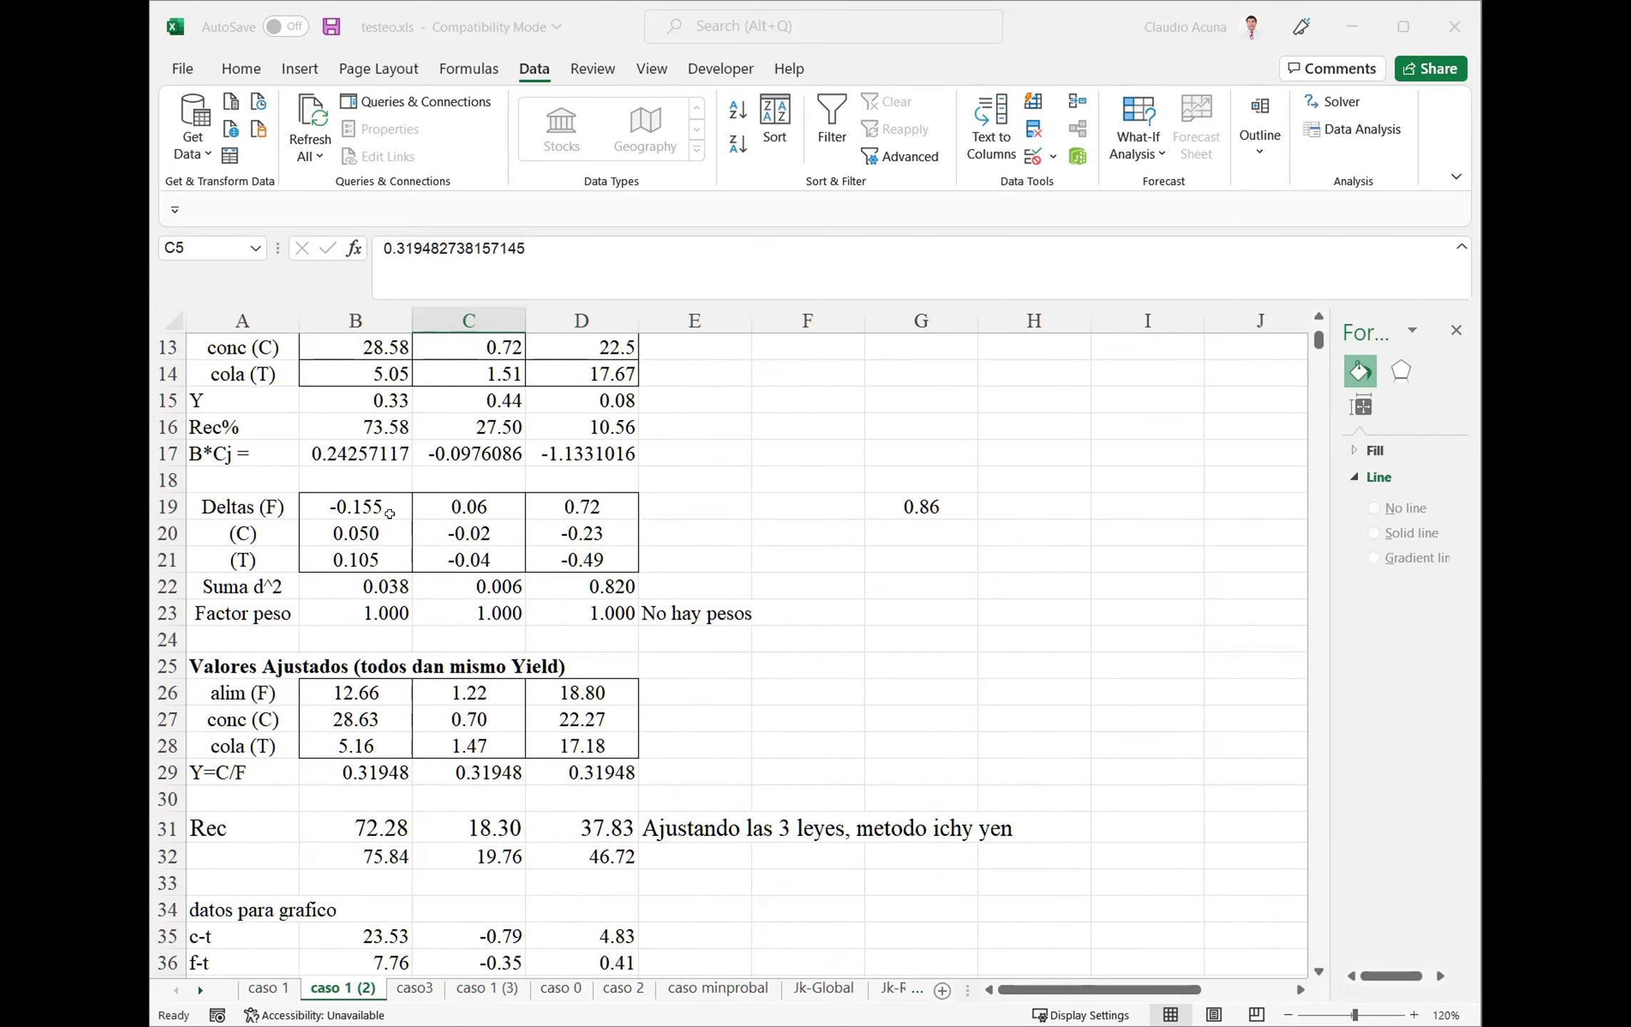
pyautogui.scroll(2, 389, 514)
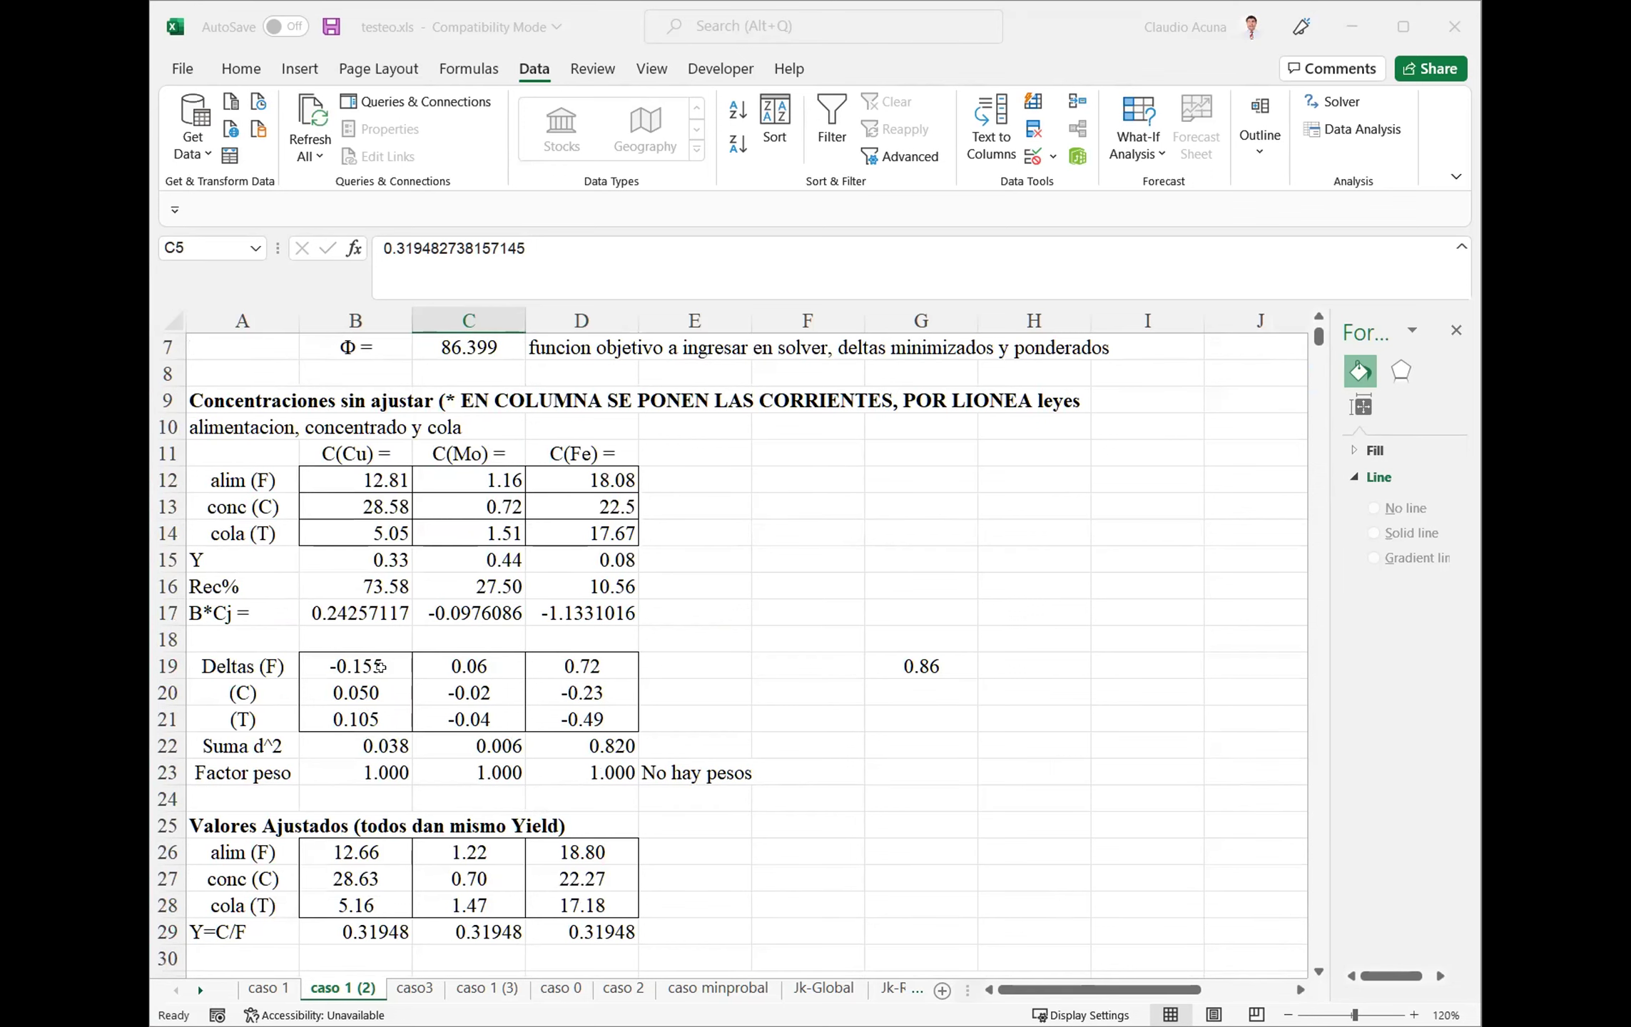
pyautogui.scroll(-2, 443, 794)
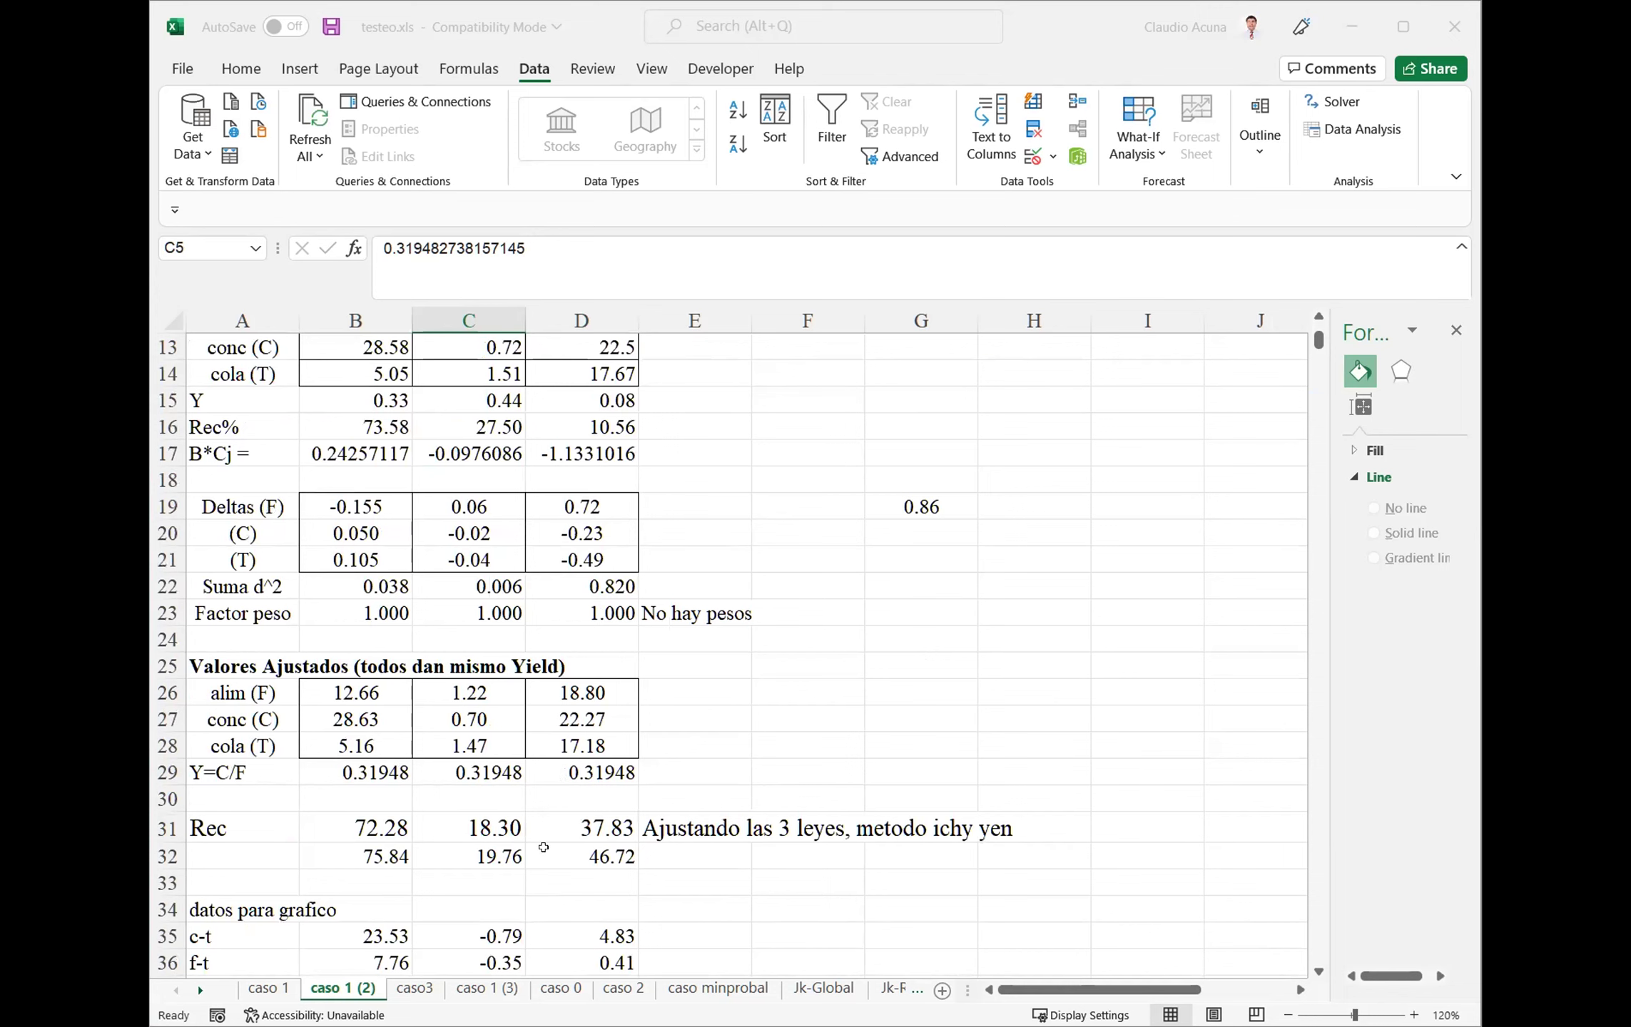
pyautogui.click(272, 992)
pyautogui.scroll(-2, 338, 923)
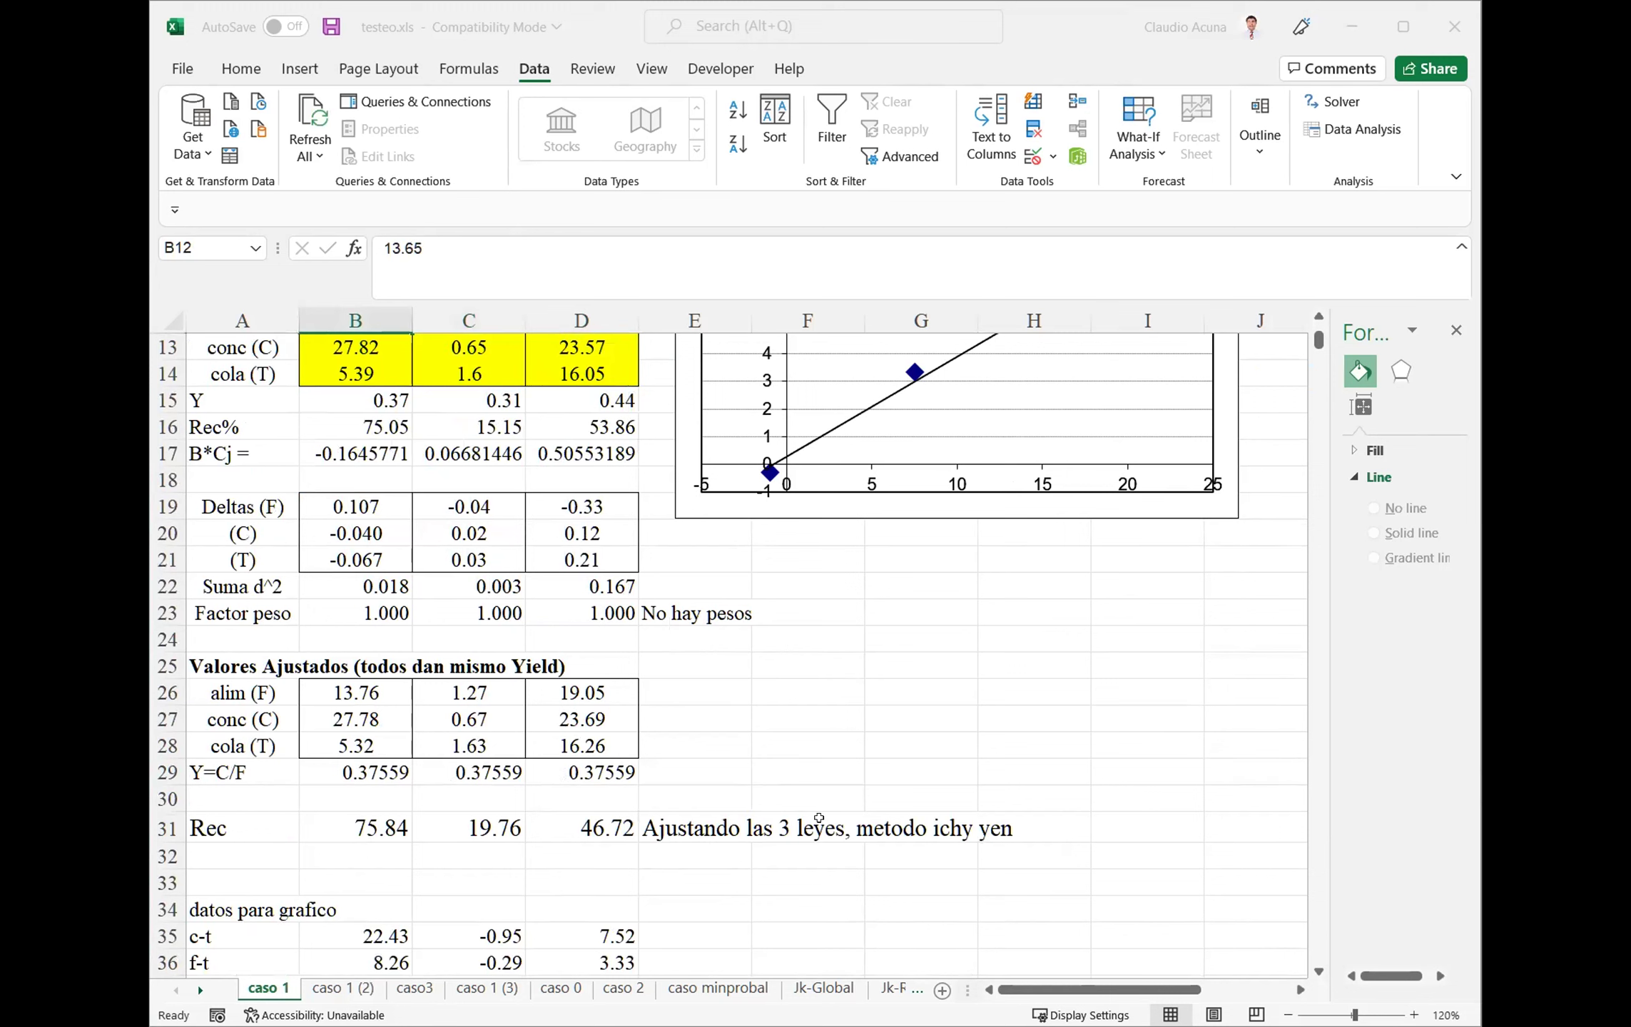
pyautogui.click(361, 992)
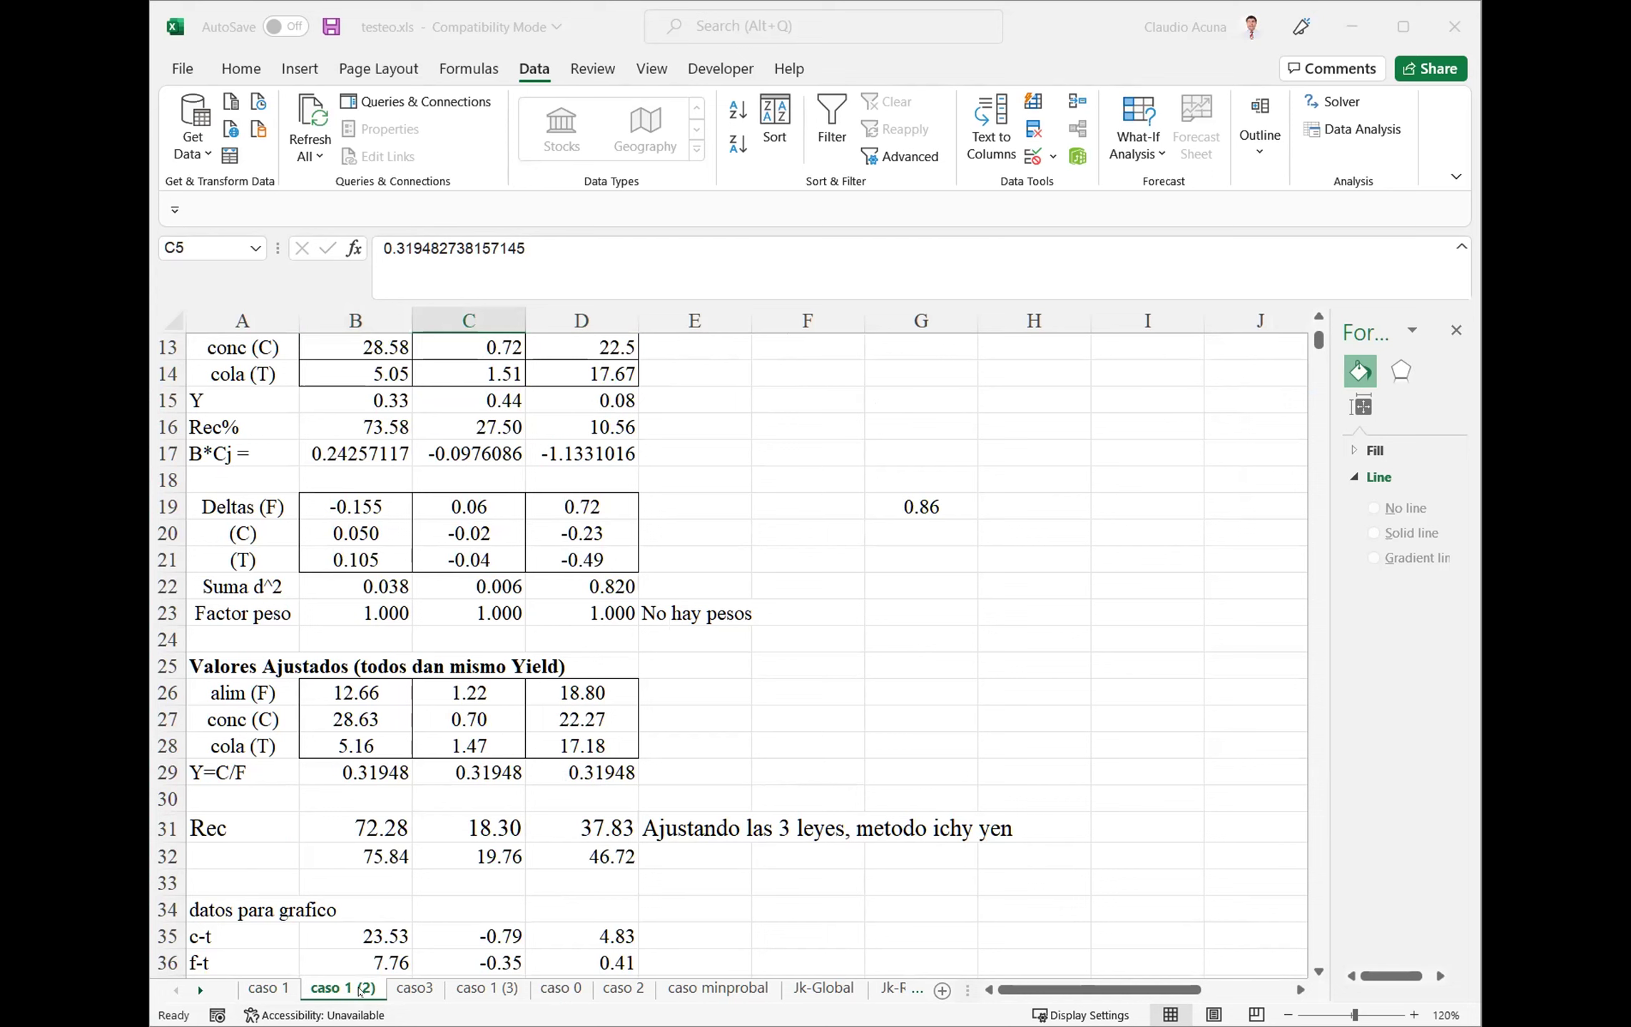
# Label the second recovery row on caso 1 (2) by entering "experimento 1" in cell E32
pyautogui.click(692, 858)
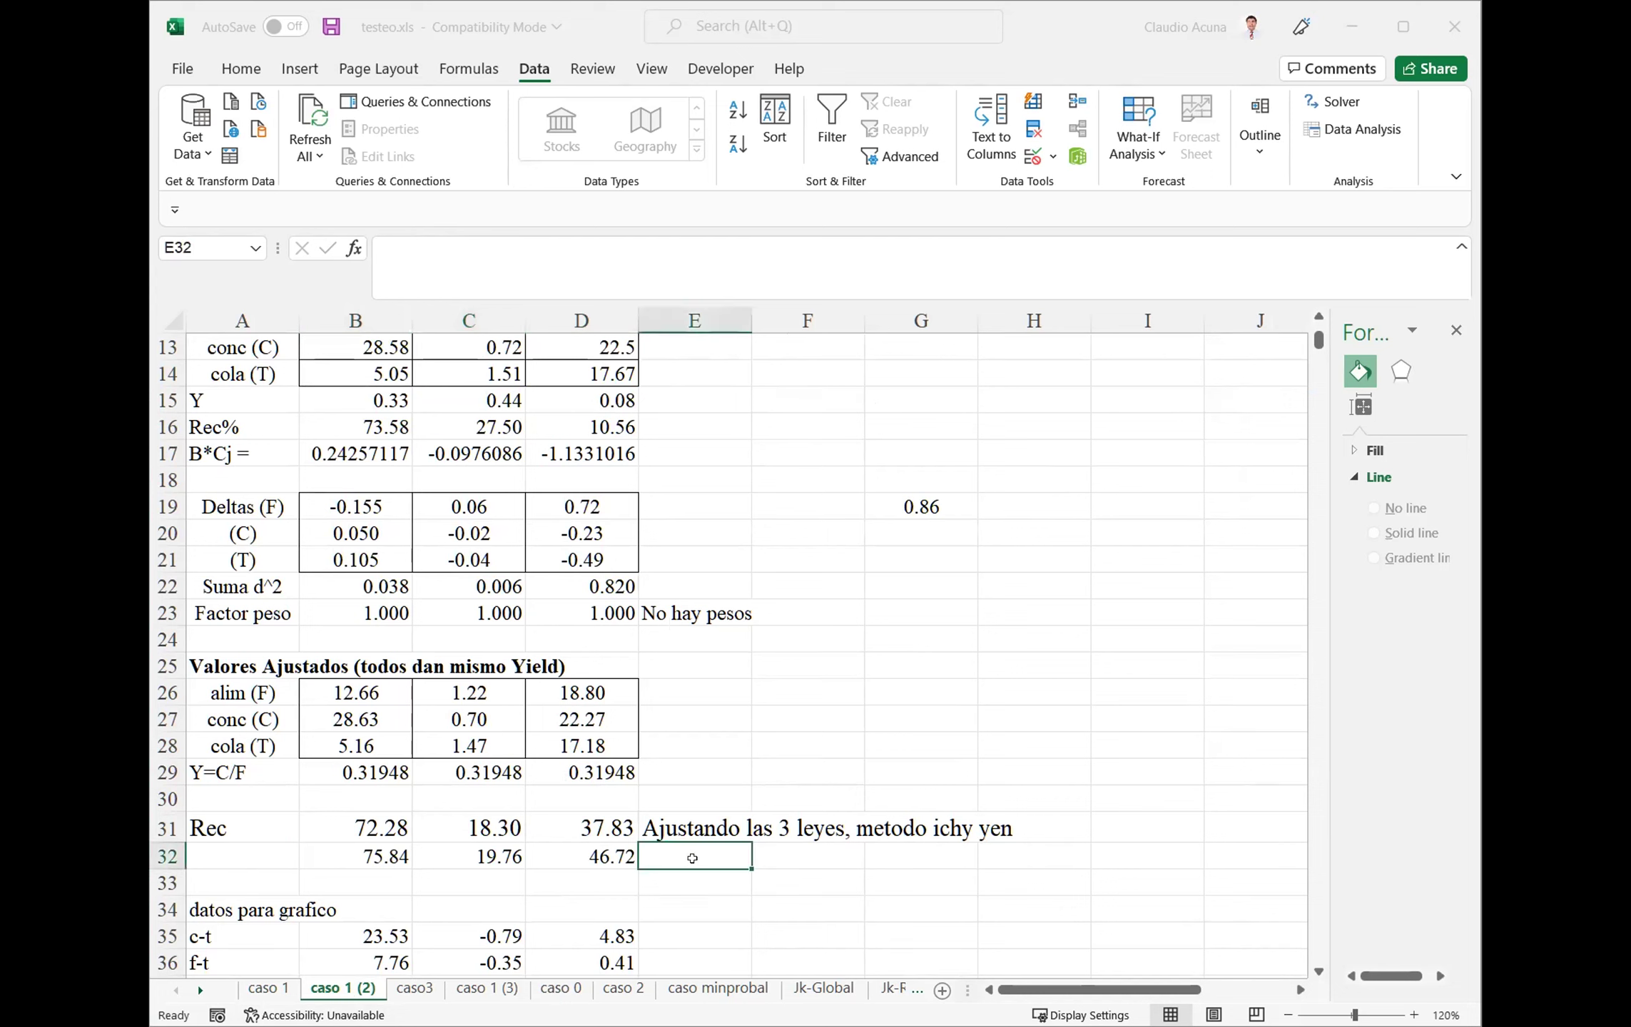
pyautogui.write('exper')
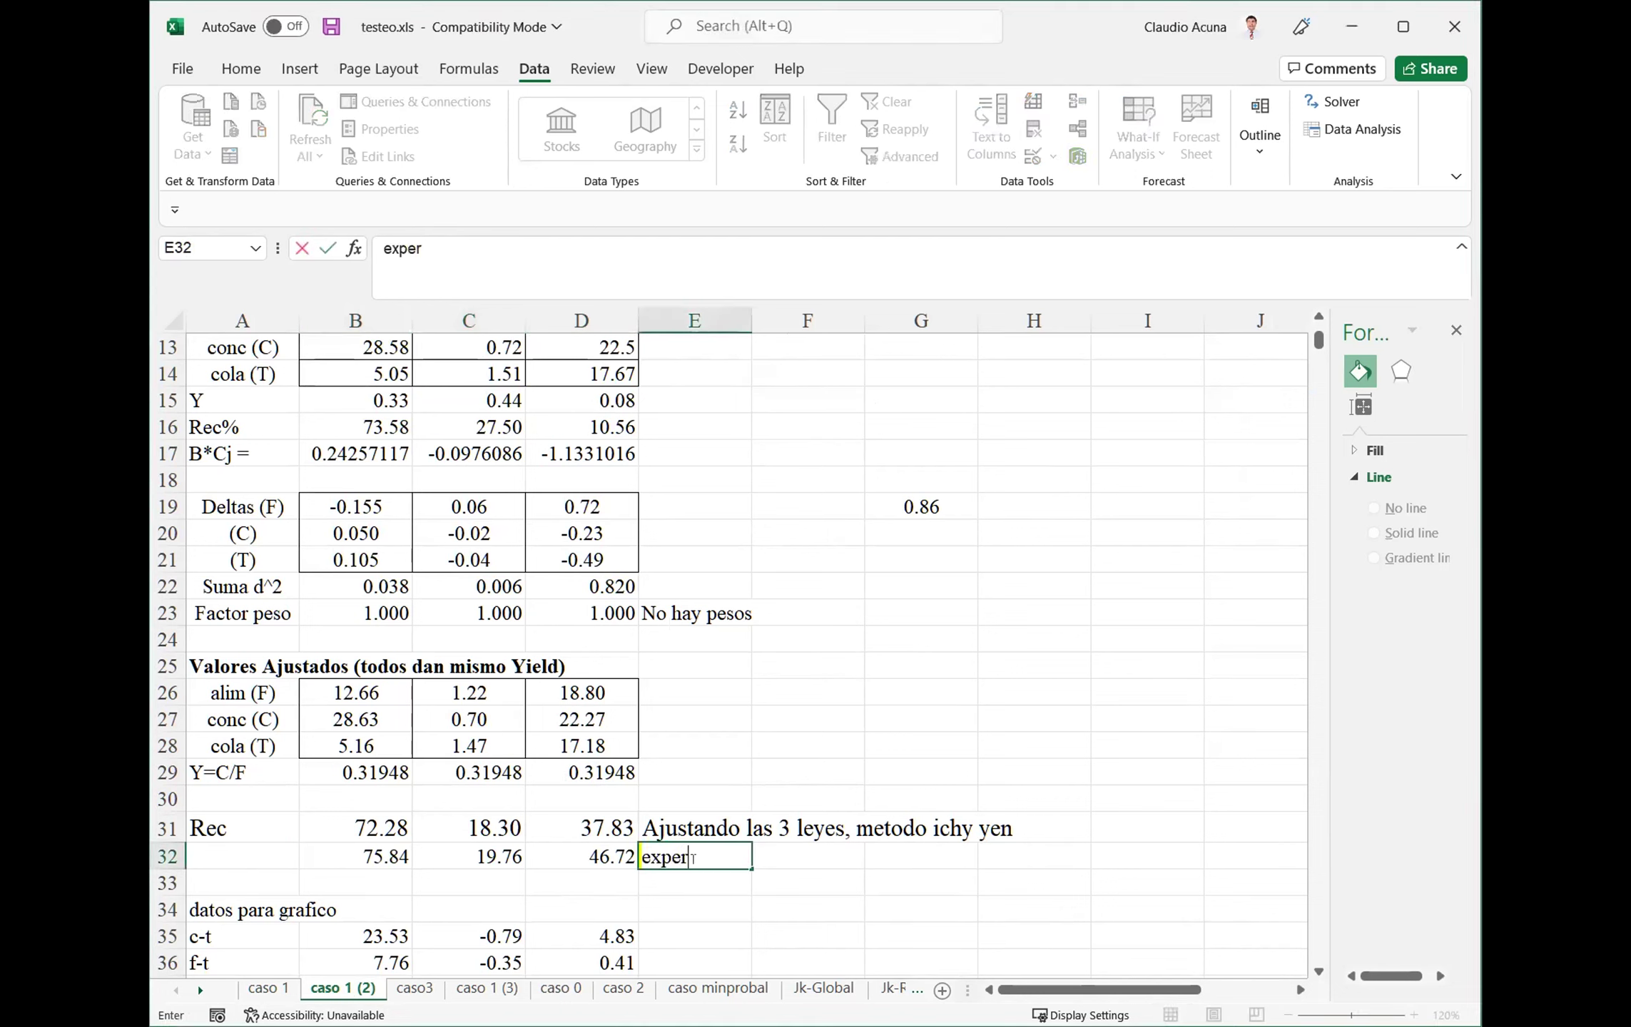
pyautogui.write('imento 1')
pyautogui.press('Return')
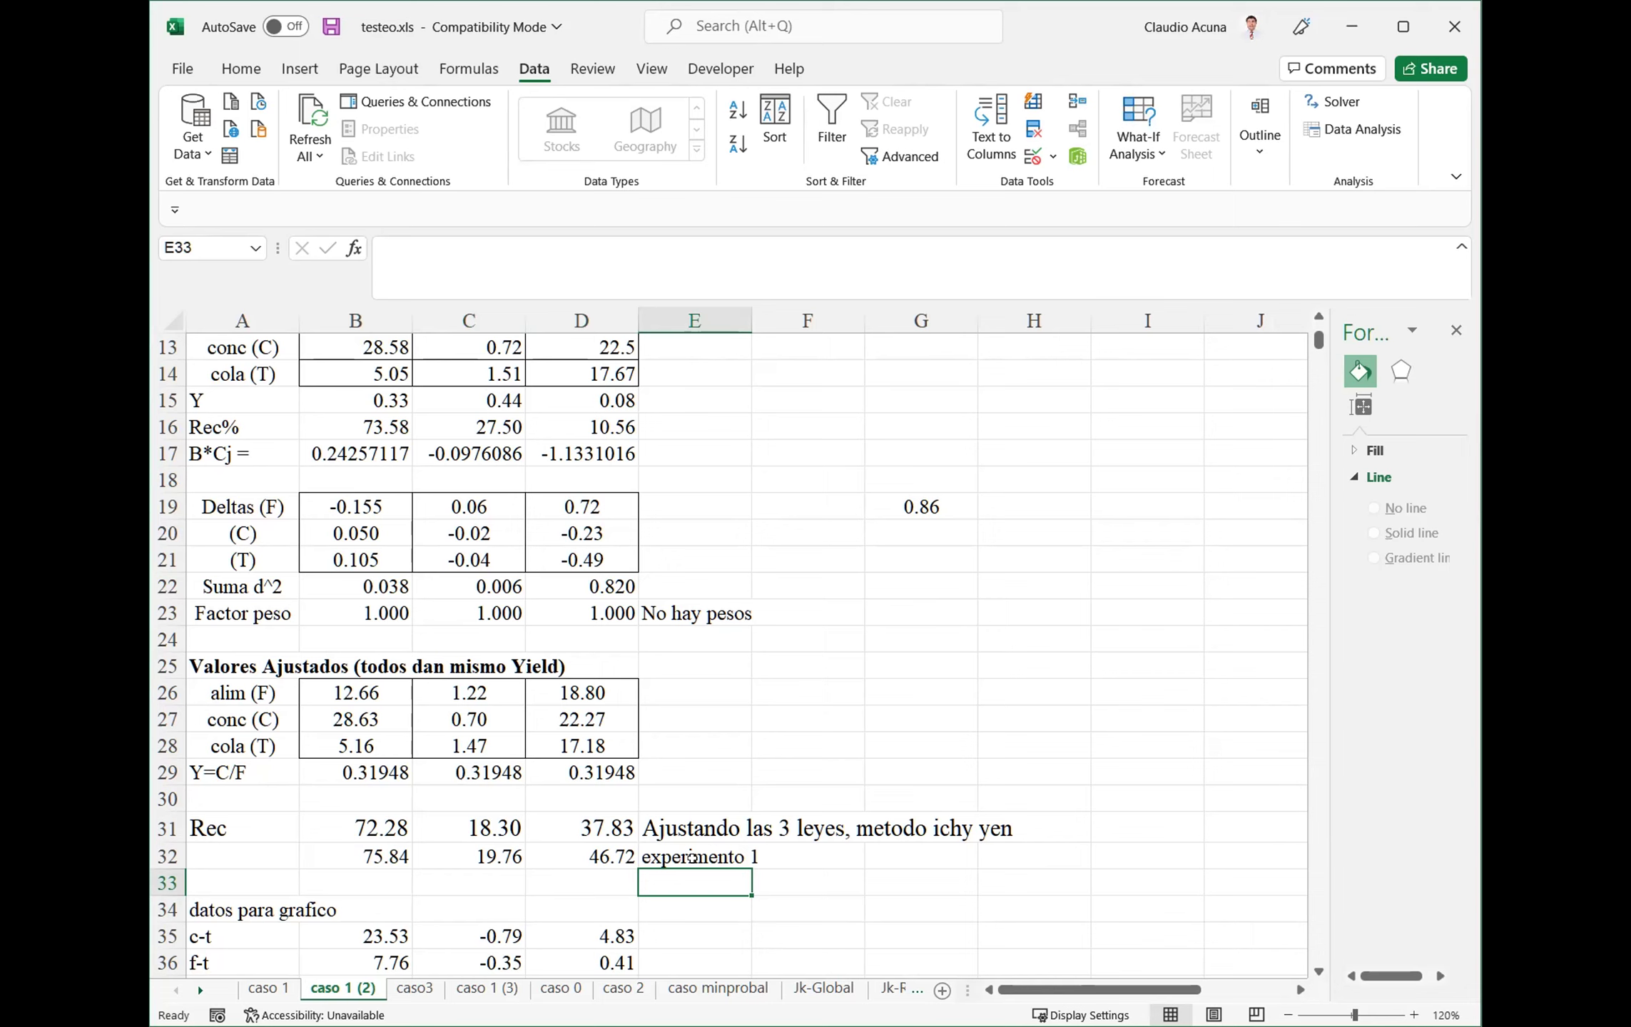
pyautogui.click(517, 902)
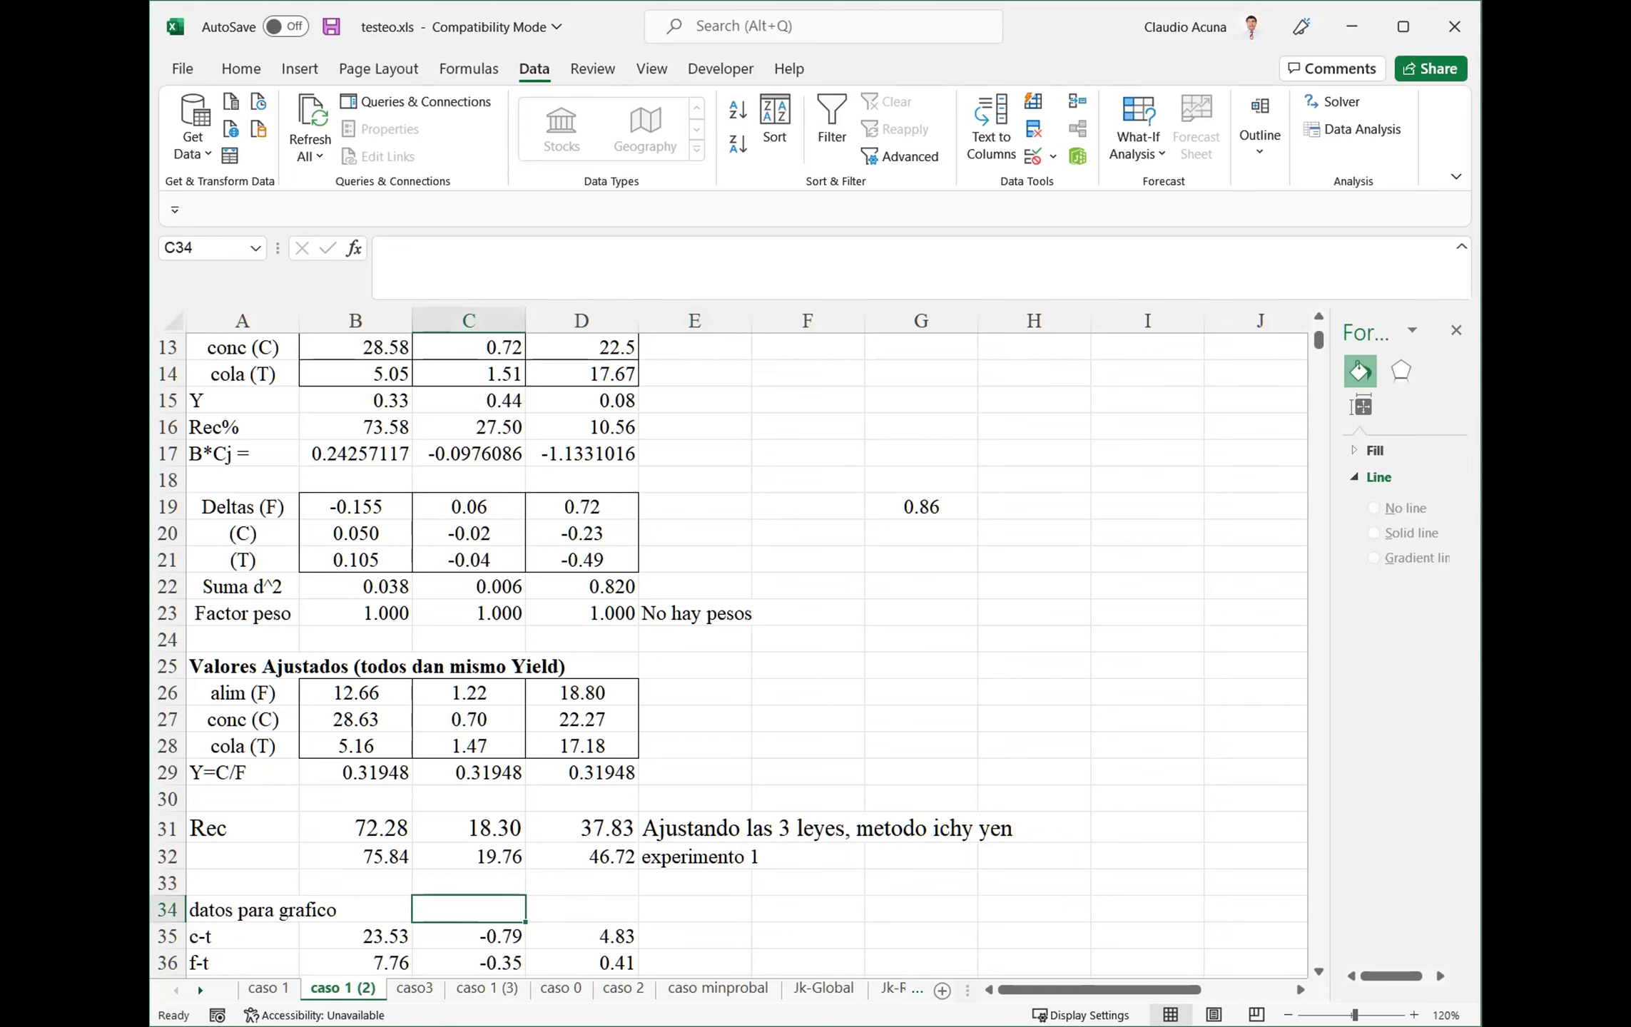
# Examine the unadjusted measurements in B11:G13 of the caso3 sheet, including the separate block for the second experiment in E11:G13
pyautogui.click(423, 991)
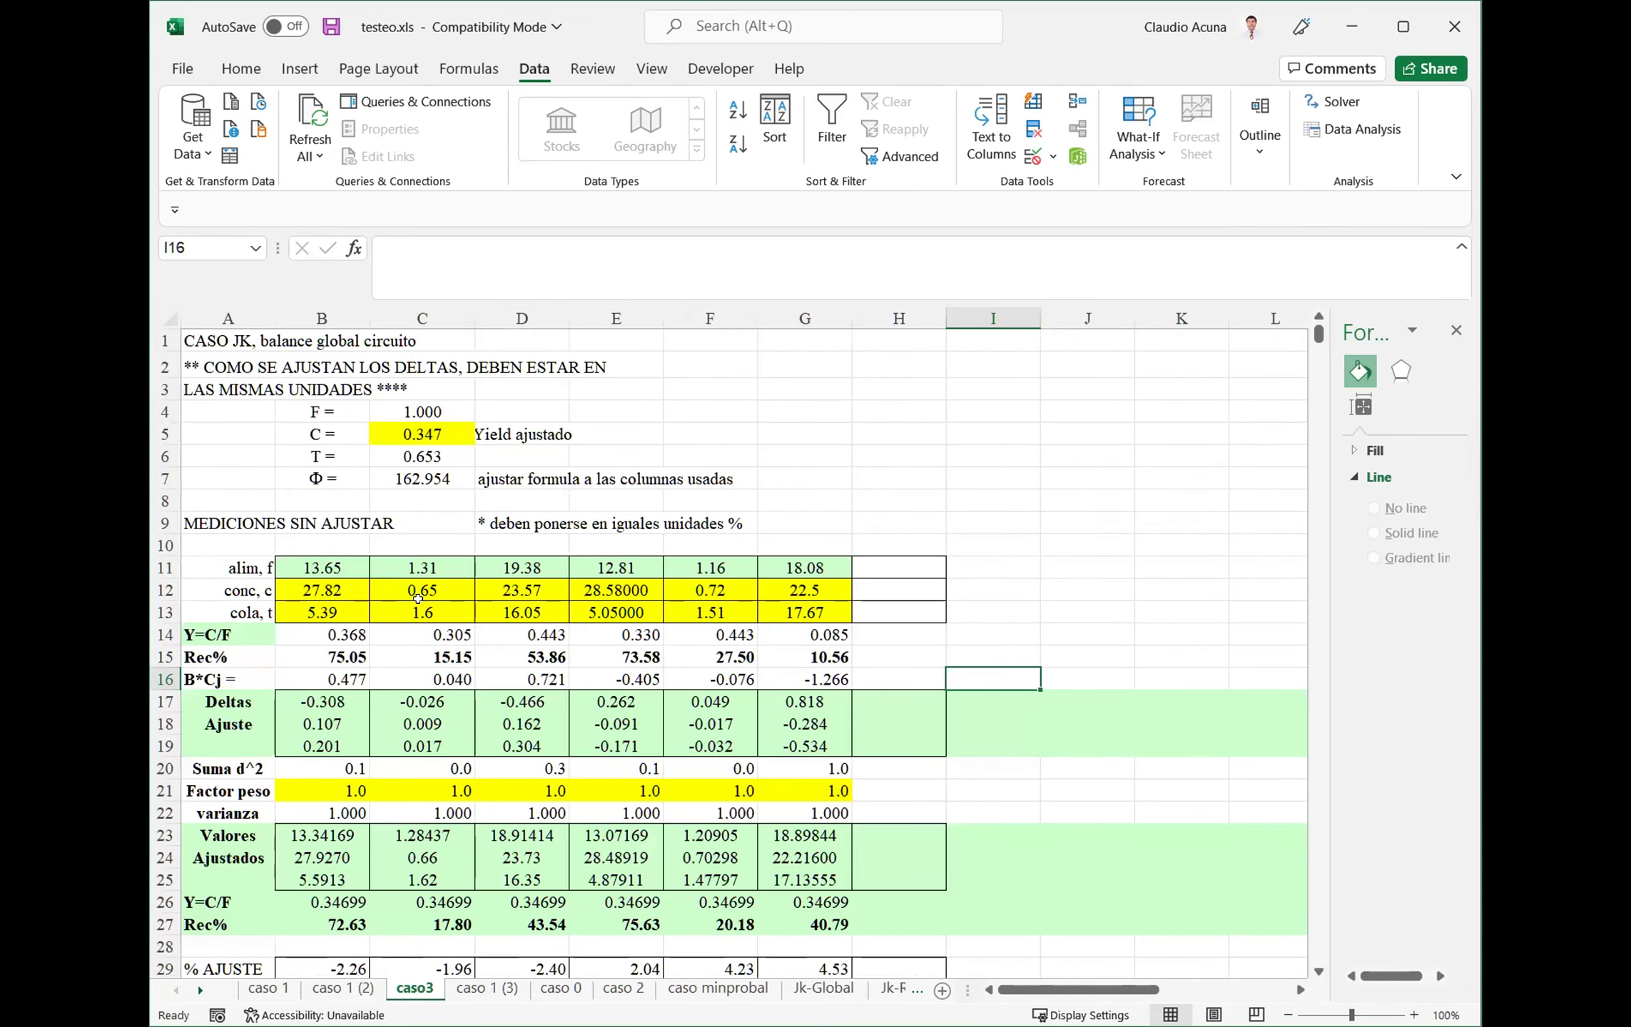
pyautogui.click(318, 562)
pyautogui.moveTo(318, 562); pyautogui.dragTo(774, 607)
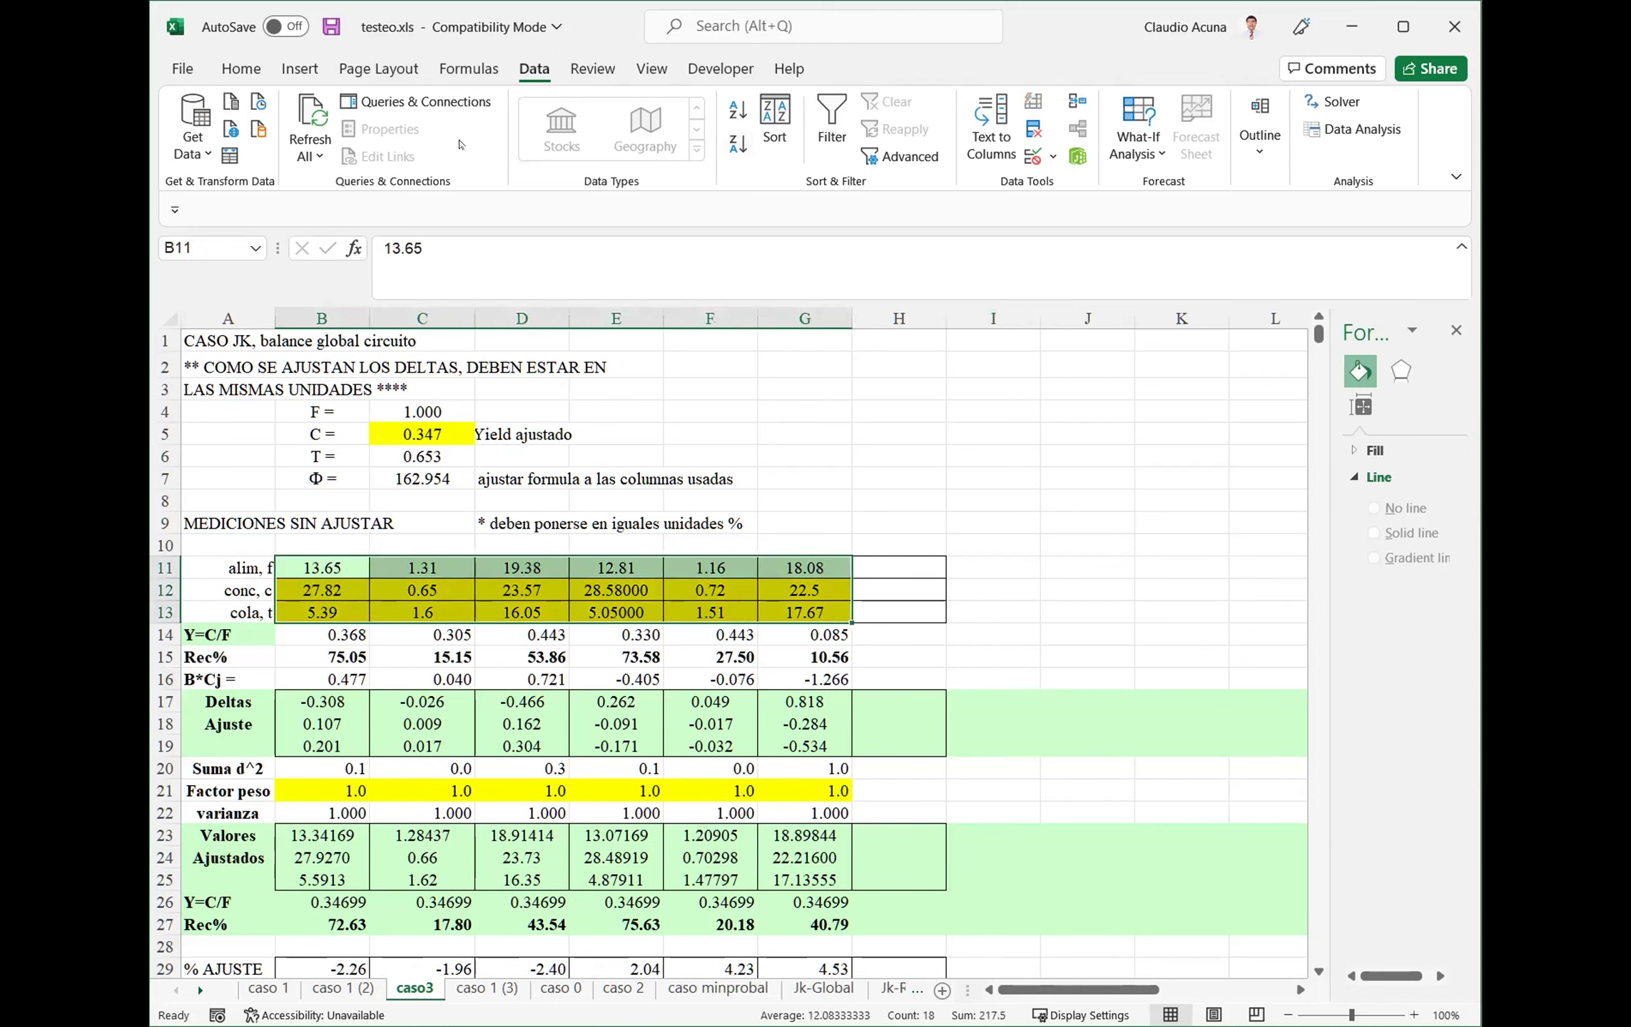
pyautogui.click(242, 69)
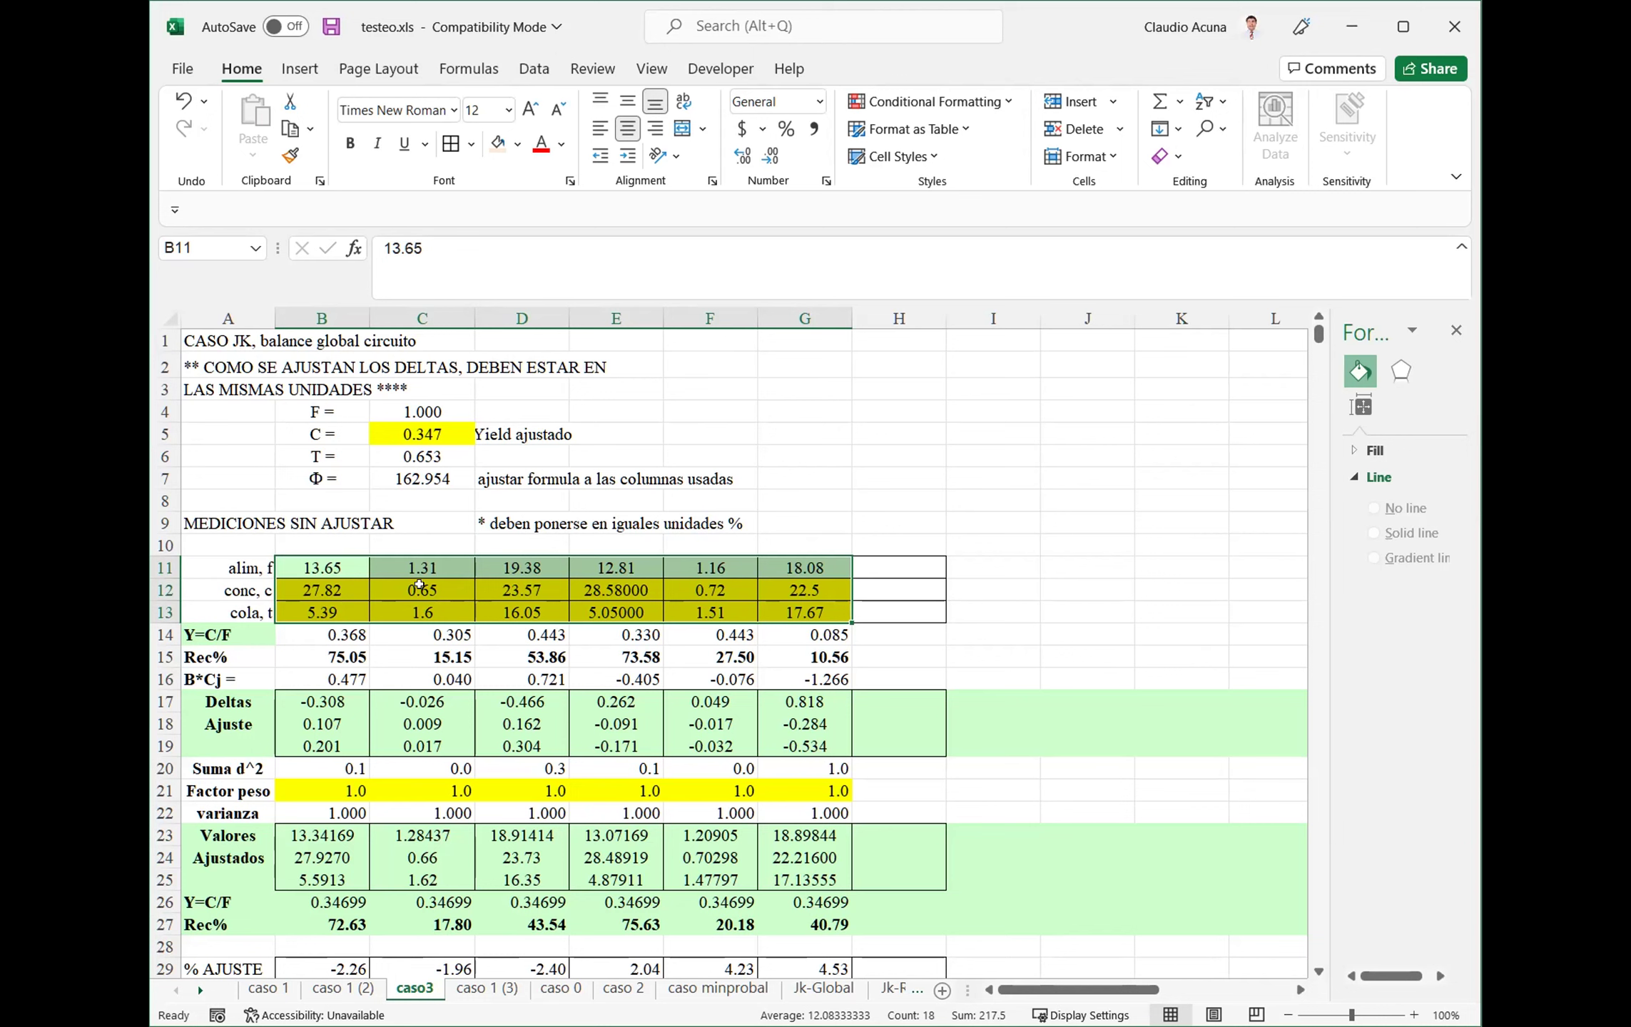
pyautogui.click(319, 570)
pyautogui.moveTo(389, 568); pyautogui.dragTo(514, 613)
pyautogui.click(603, 575)
pyautogui.moveTo(675, 559); pyautogui.dragTo(831, 608)
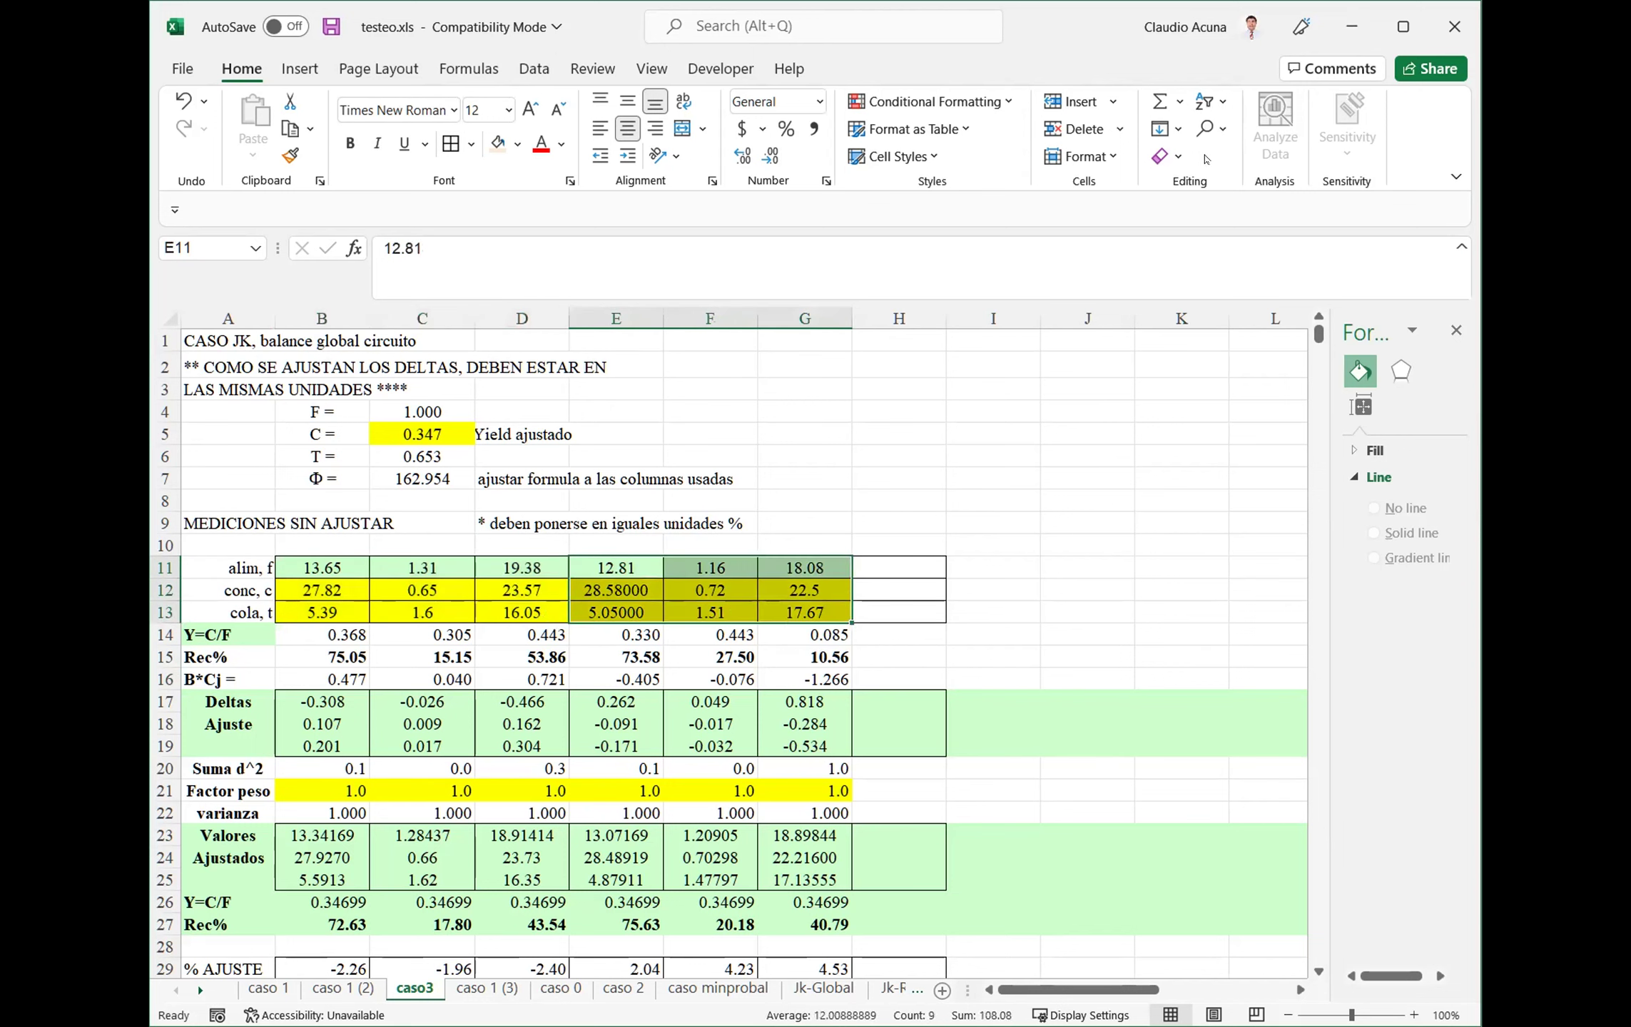
# Run Solver with GRG Nonlinear on the caso3 sheet to minimise C7 by changing C5, and keep the solution
pyautogui.click(535, 69)
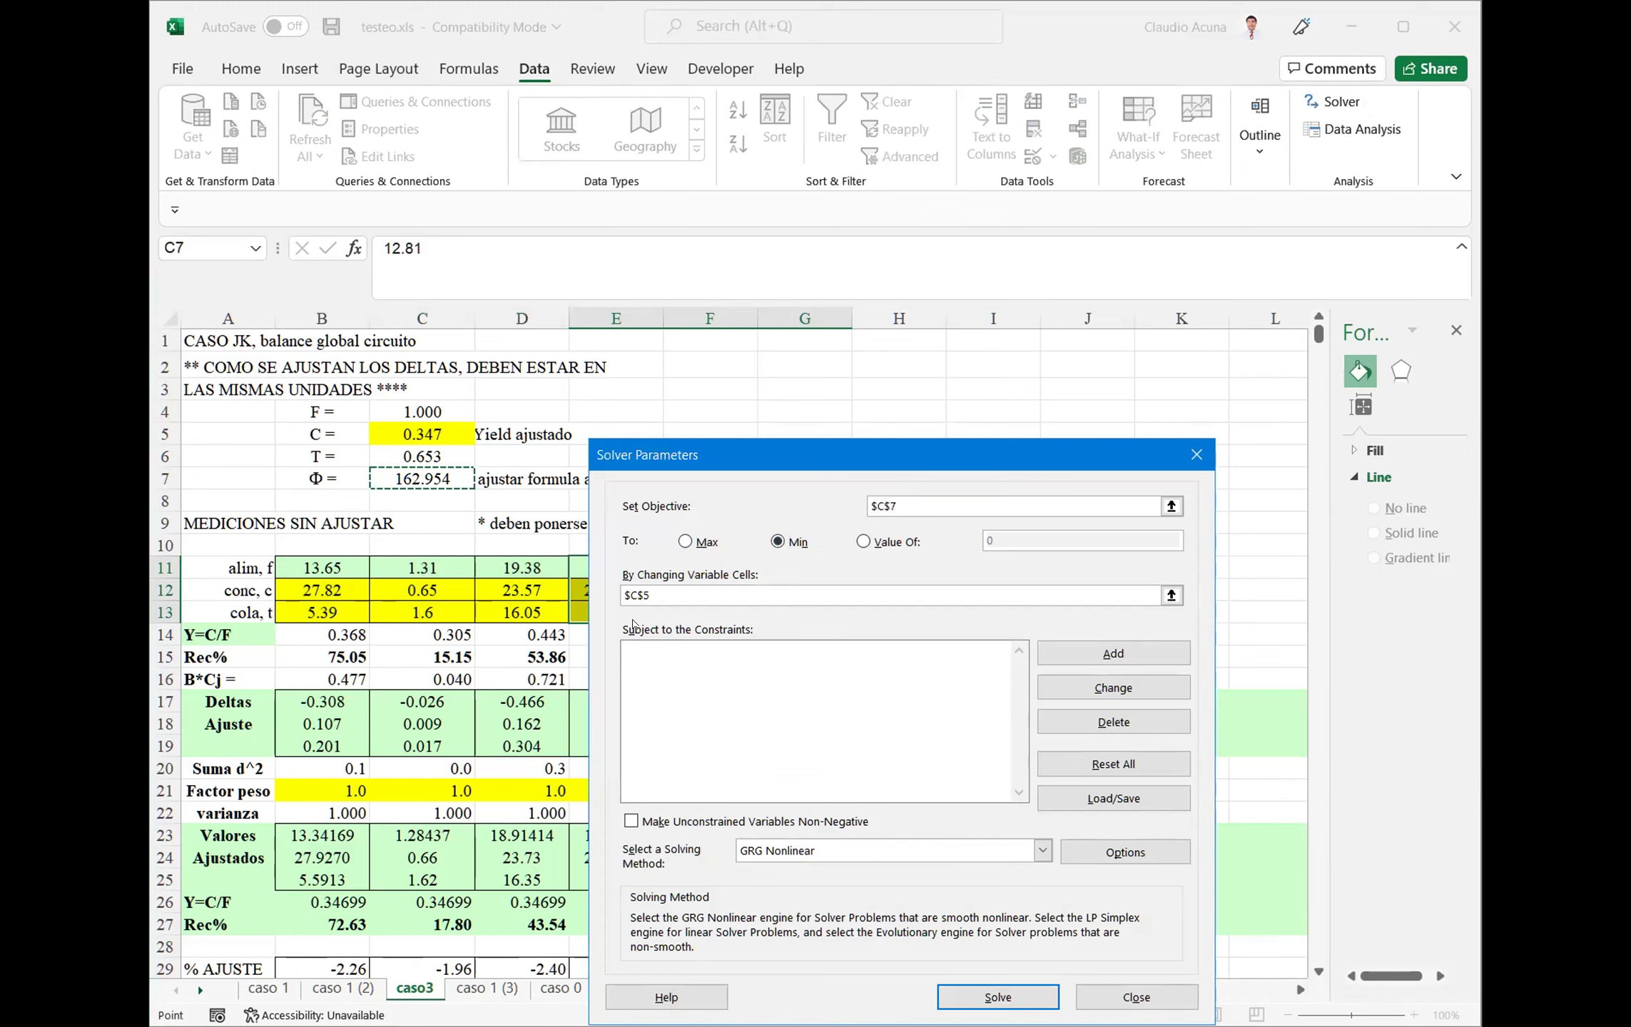
pyautogui.click(669, 595)
pyautogui.click(985, 995)
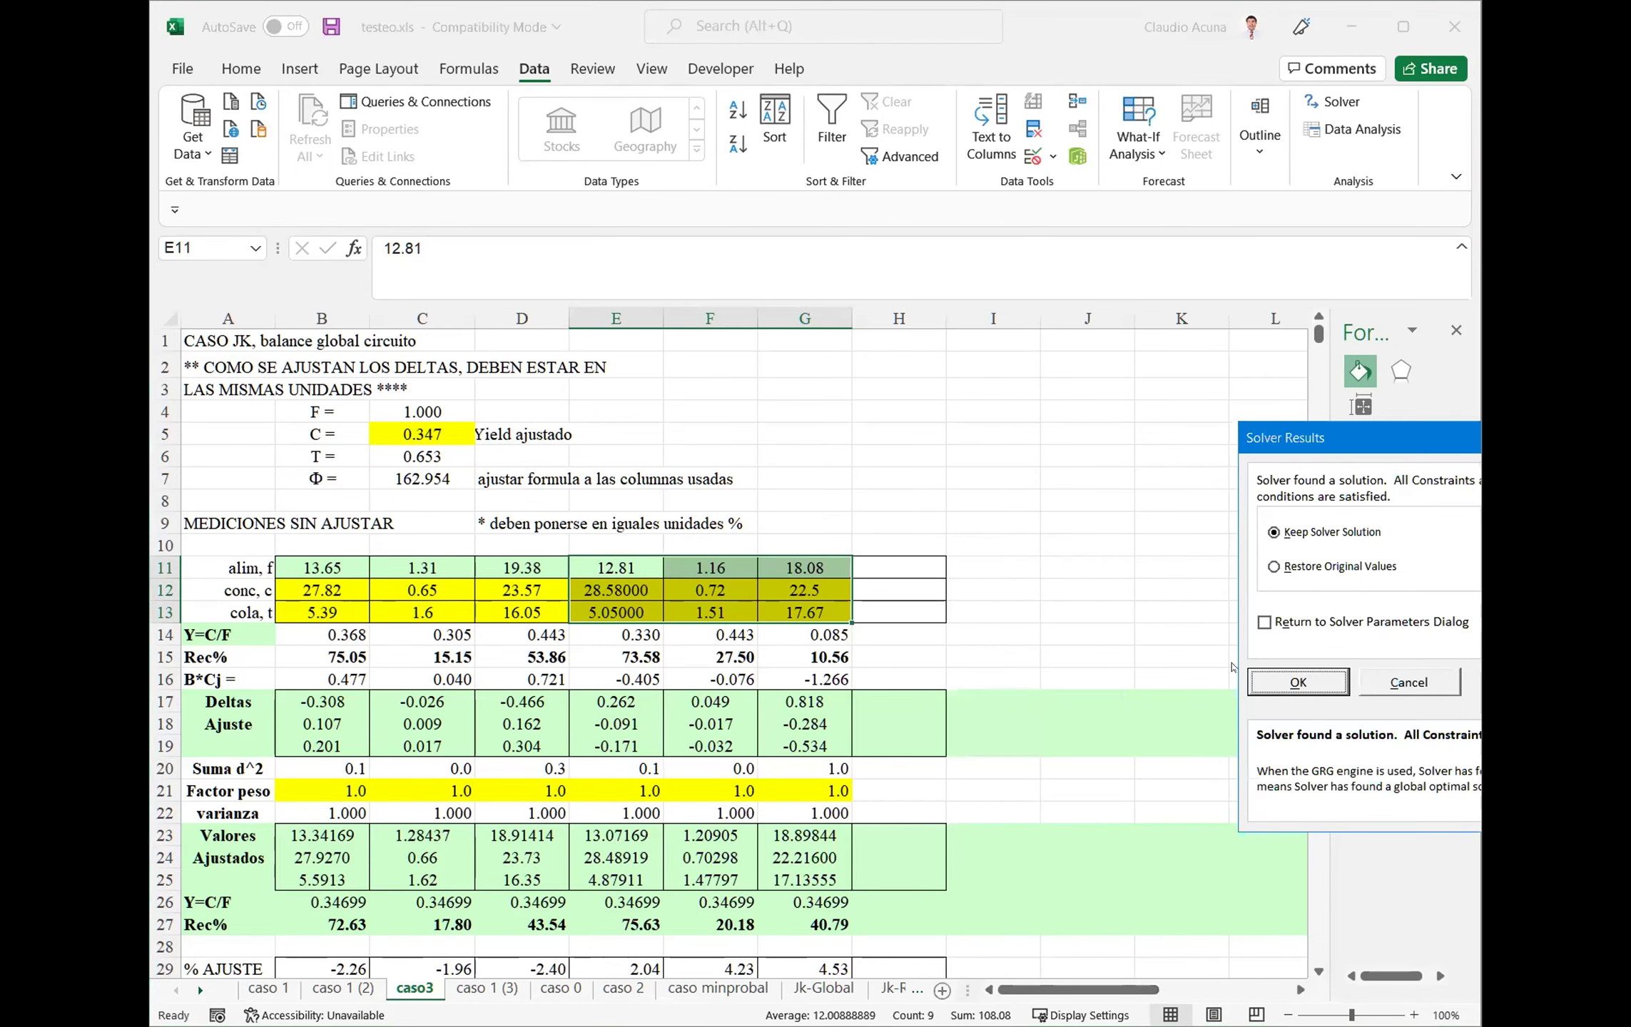
pyautogui.click(1299, 682)
# Review the adjusted values and yields on caso3 and compare the recovery formulas in row 27 between the two experiments
pyautogui.scroll(-8, 567, 679)
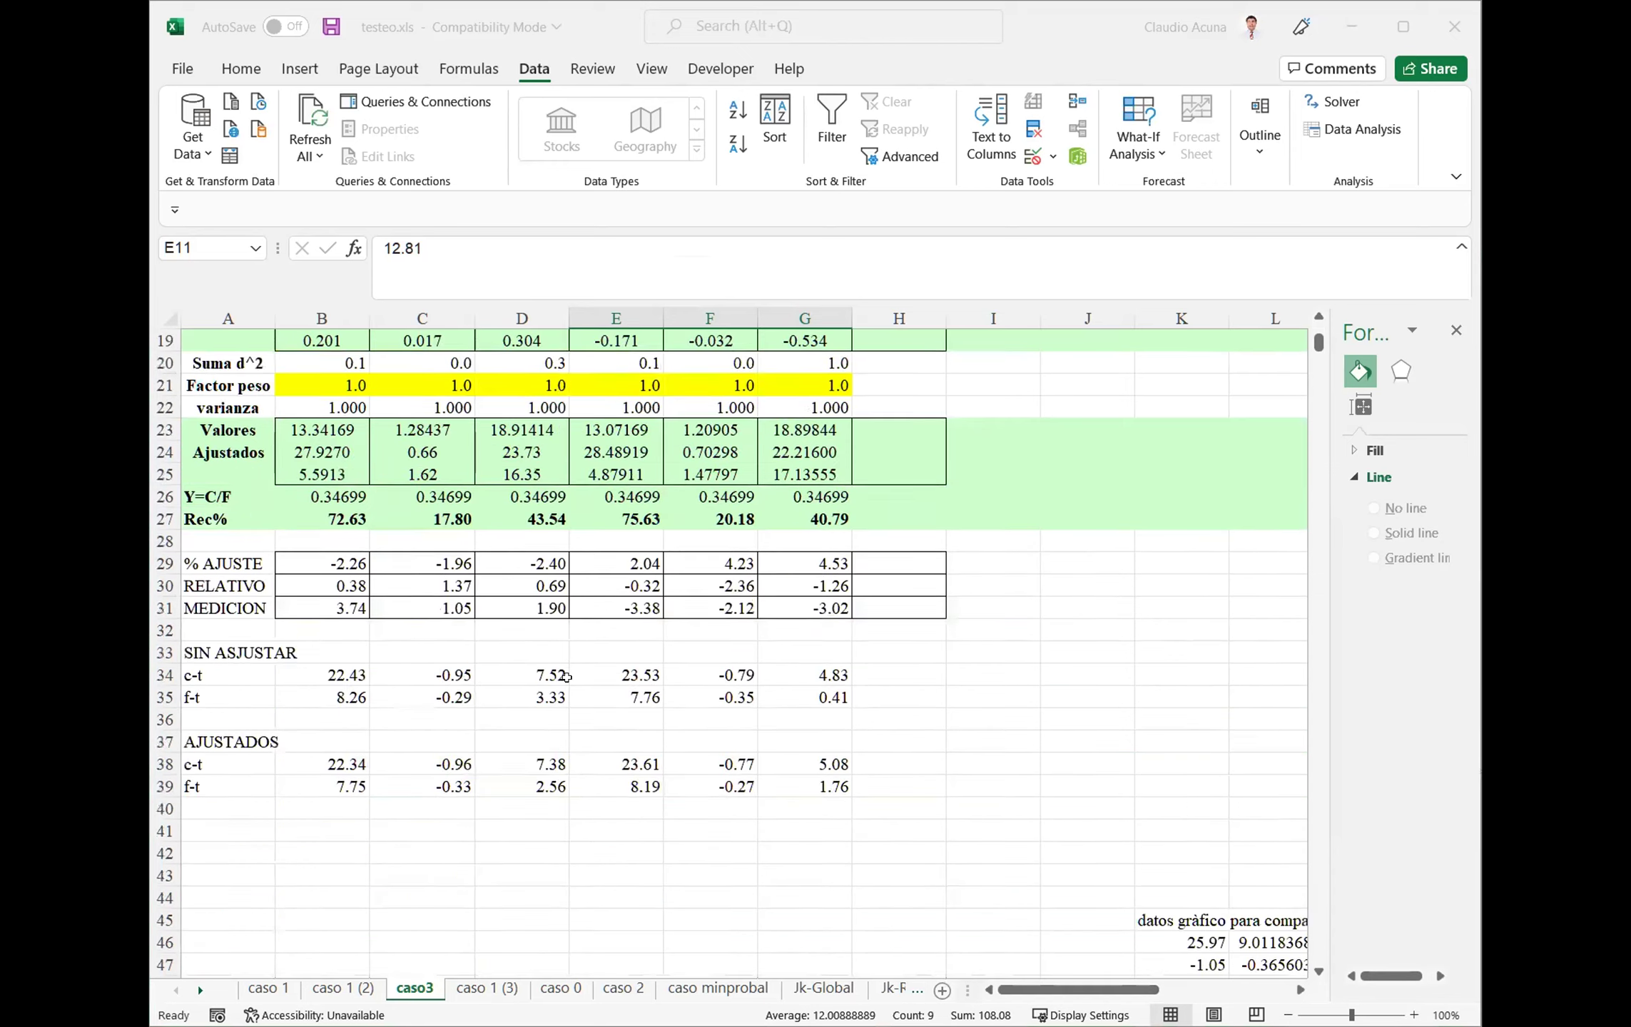
pyautogui.scroll(2, 470, 676)
pyautogui.scroll(2, 418, 664)
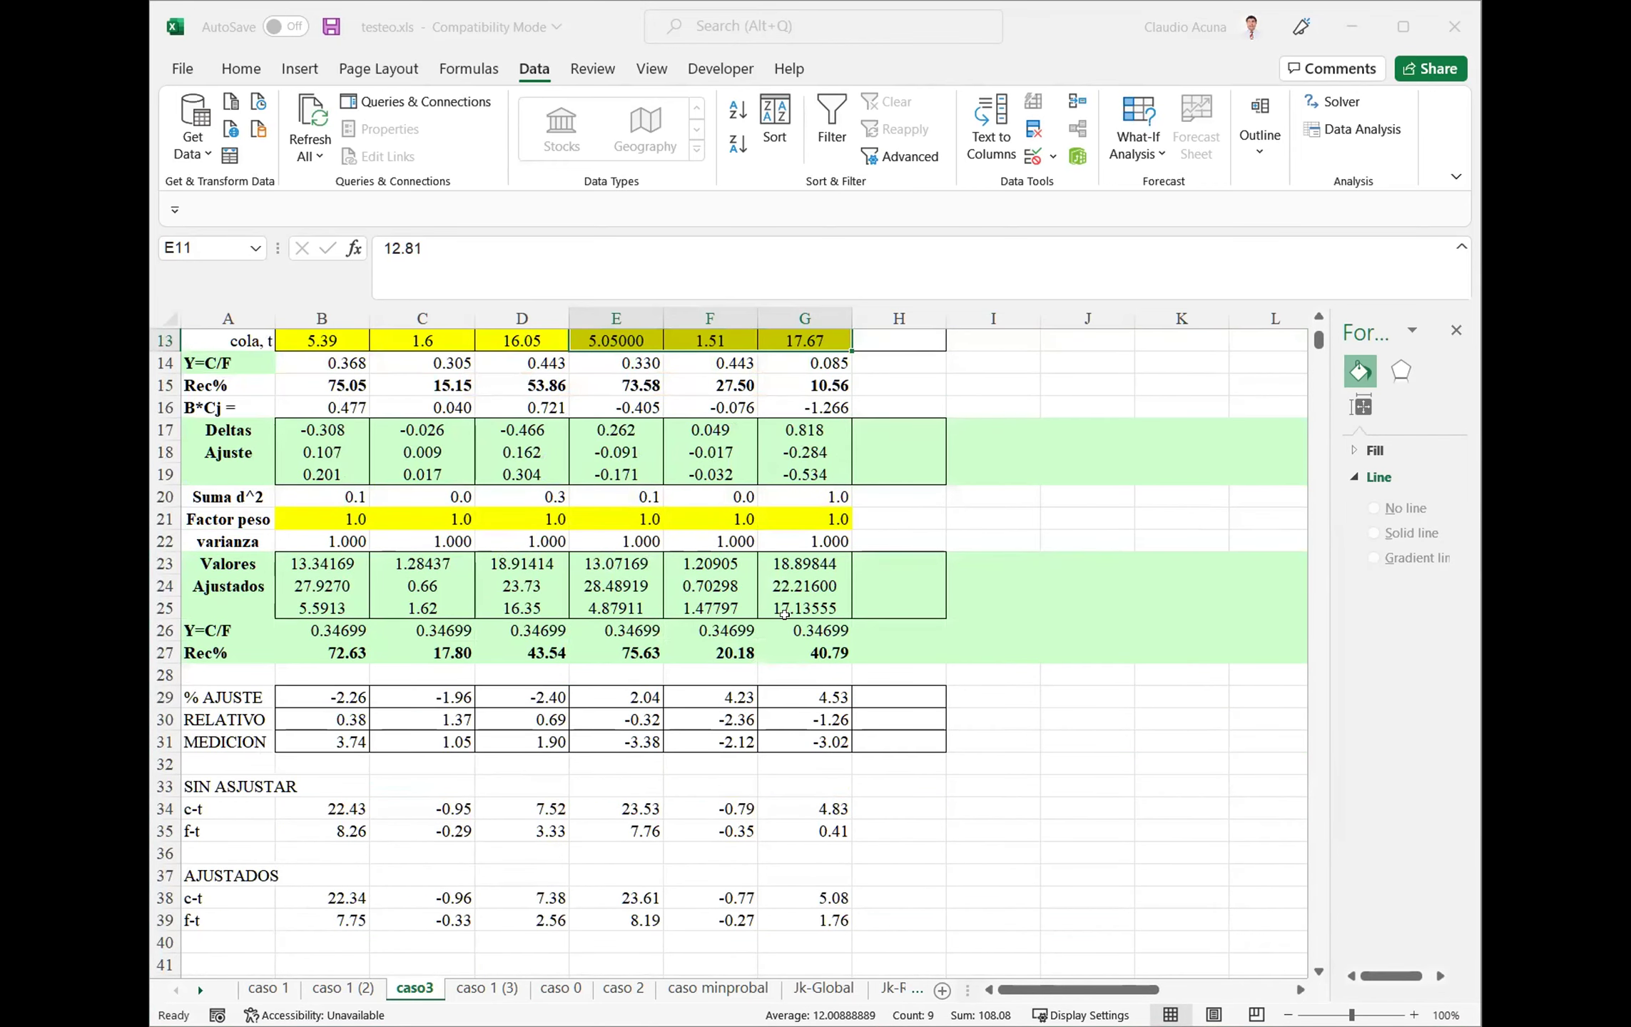
pyautogui.moveTo(819, 625); pyautogui.dragTo(314, 628)
pyautogui.click(345, 652)
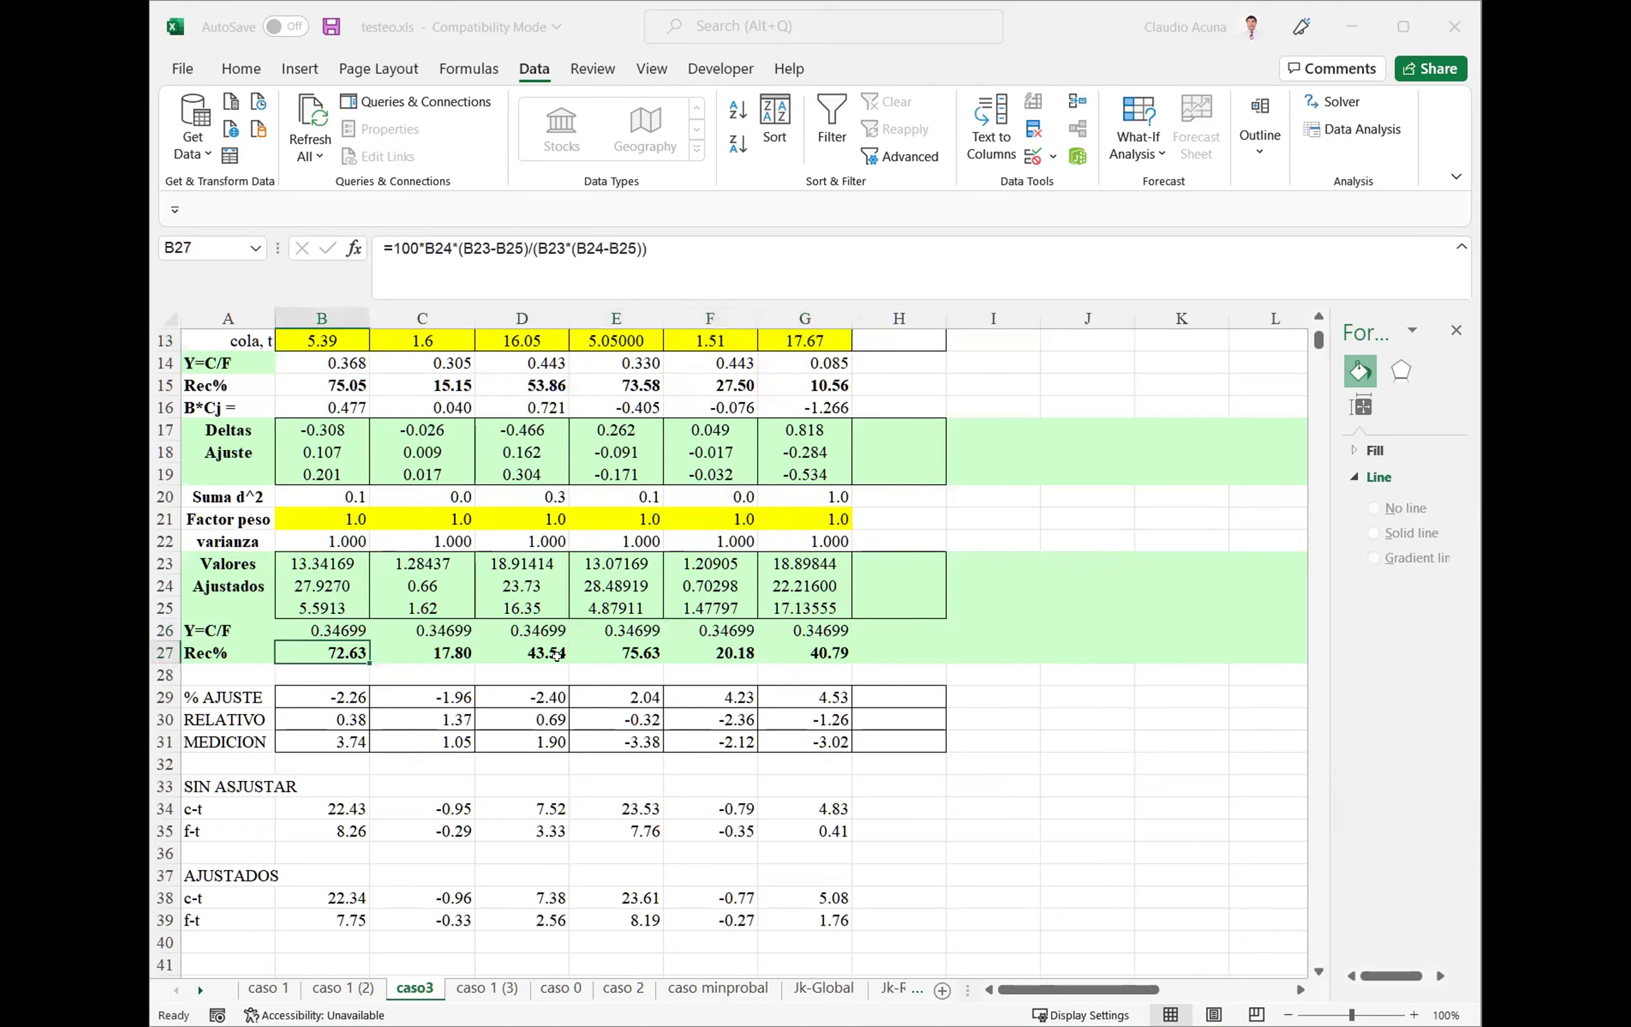
pyautogui.click(626, 652)
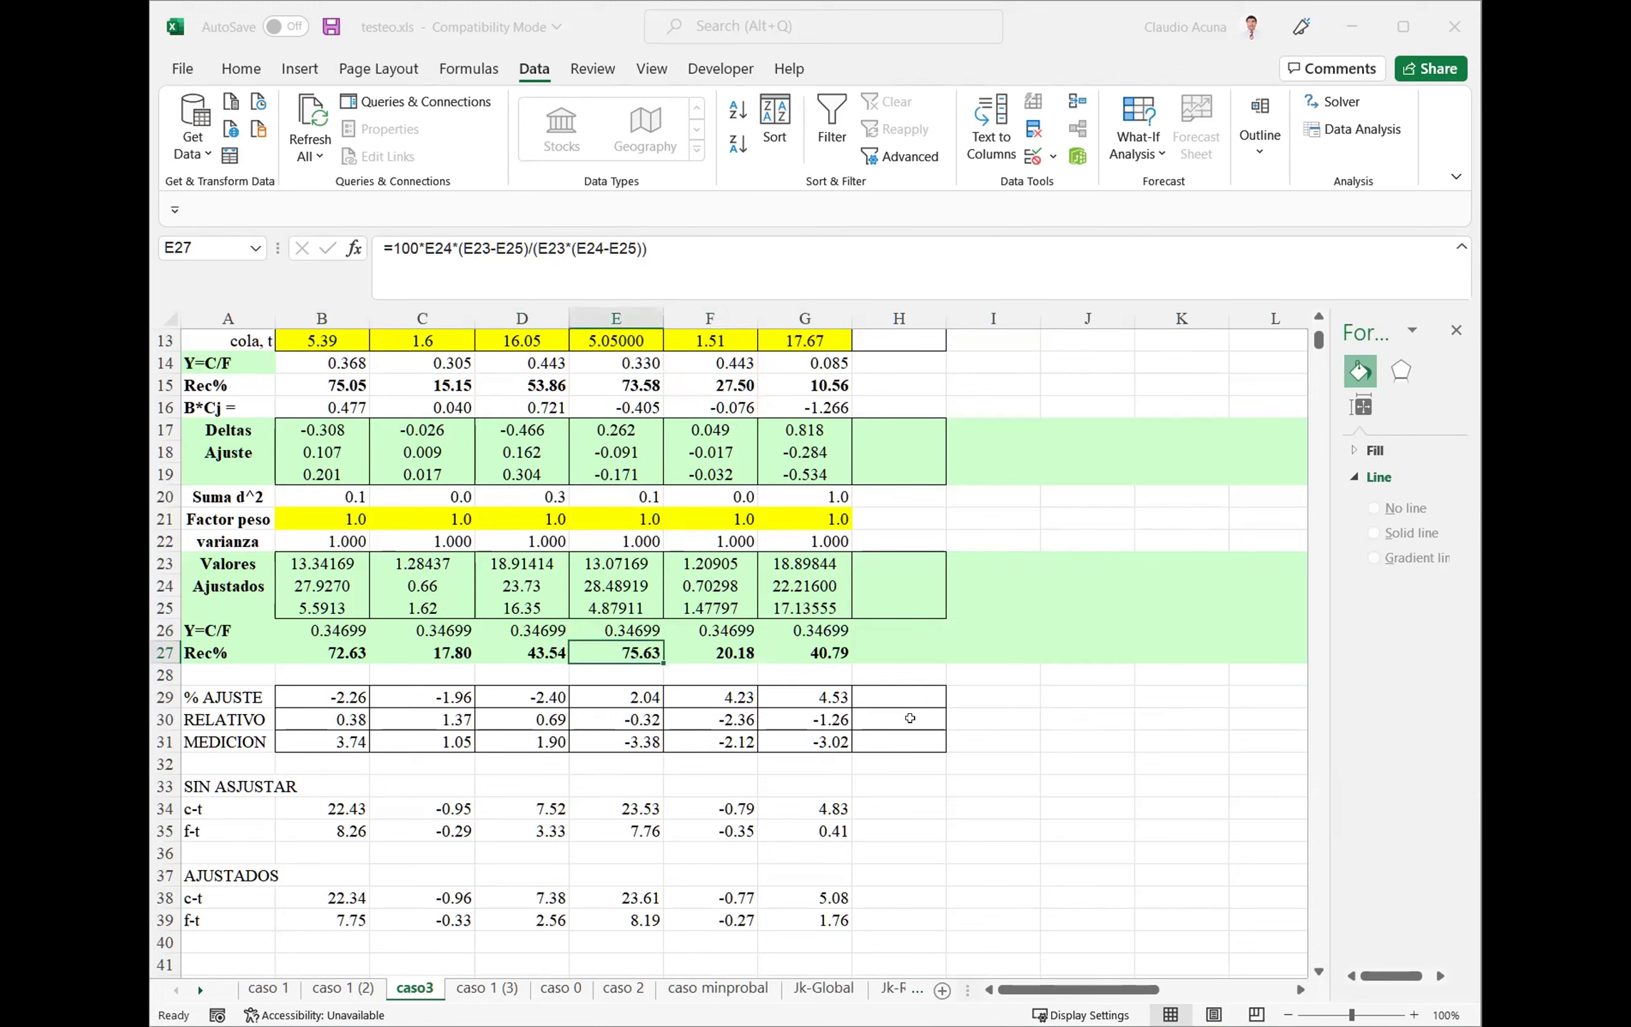
pyautogui.click(435, 652)
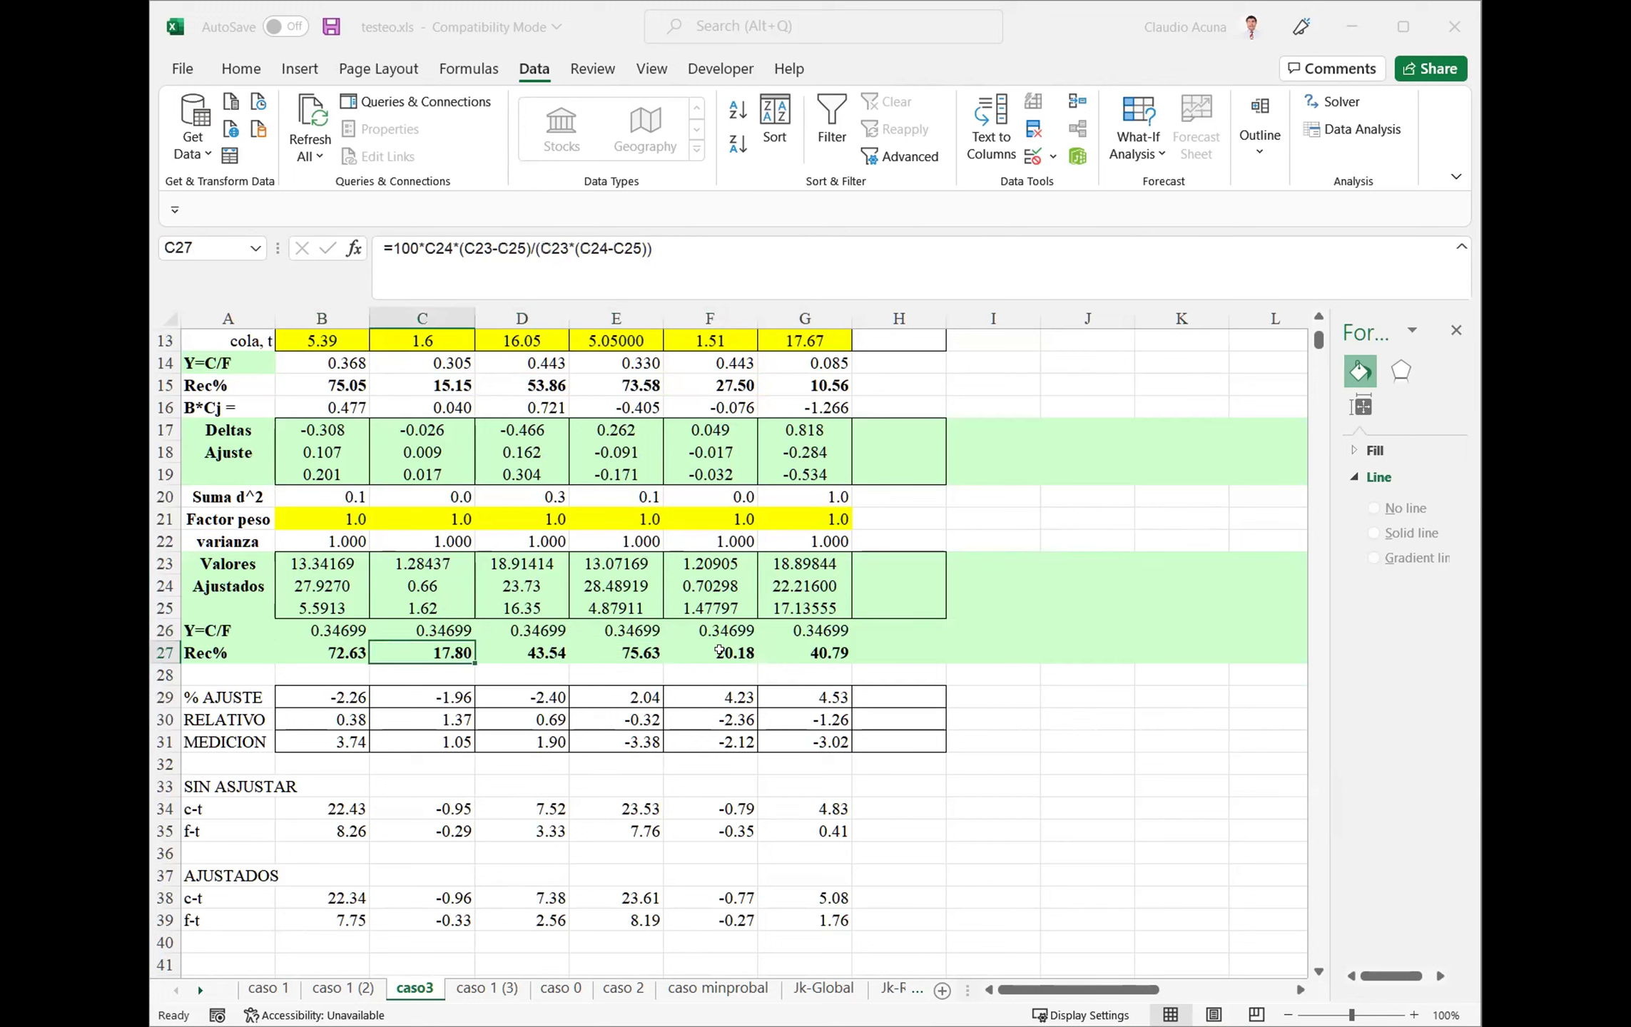
pyautogui.click(715, 650)
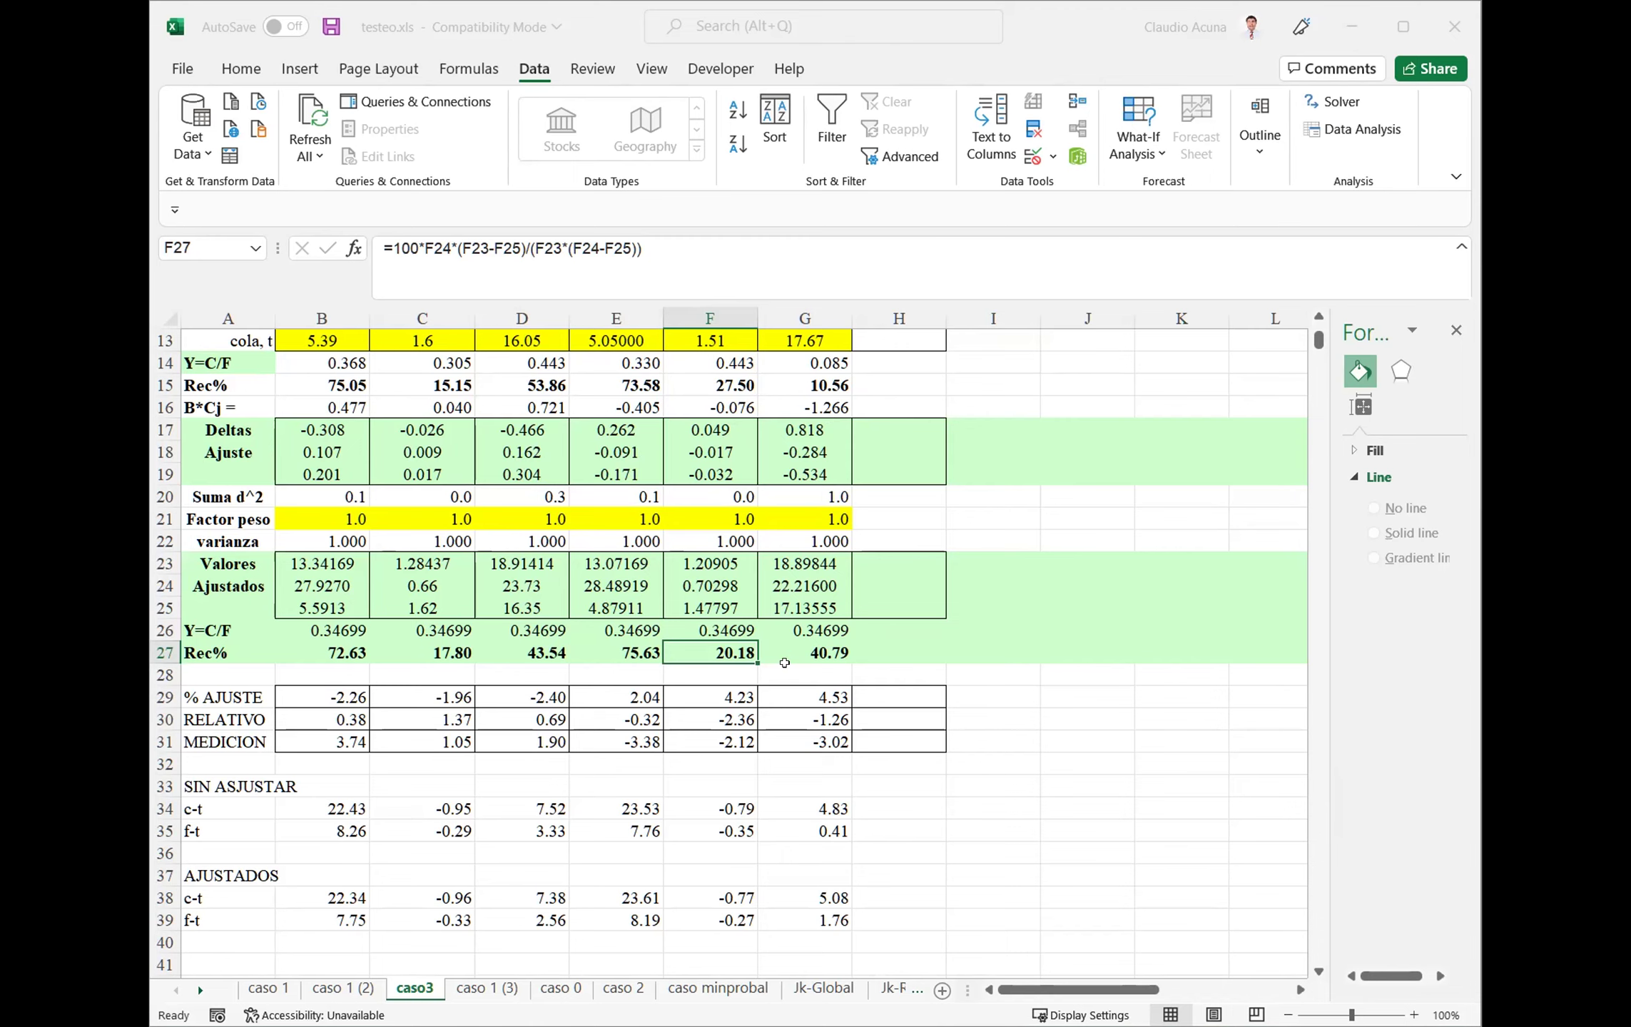
# Compare the objective function in C7 across the caso3, caso 1 and caso 1 (2) sheets, then review the caso 1 (2) recoveries
pyautogui.scroll(2, 784, 663)
pyautogui.scroll(2, 784, 662)
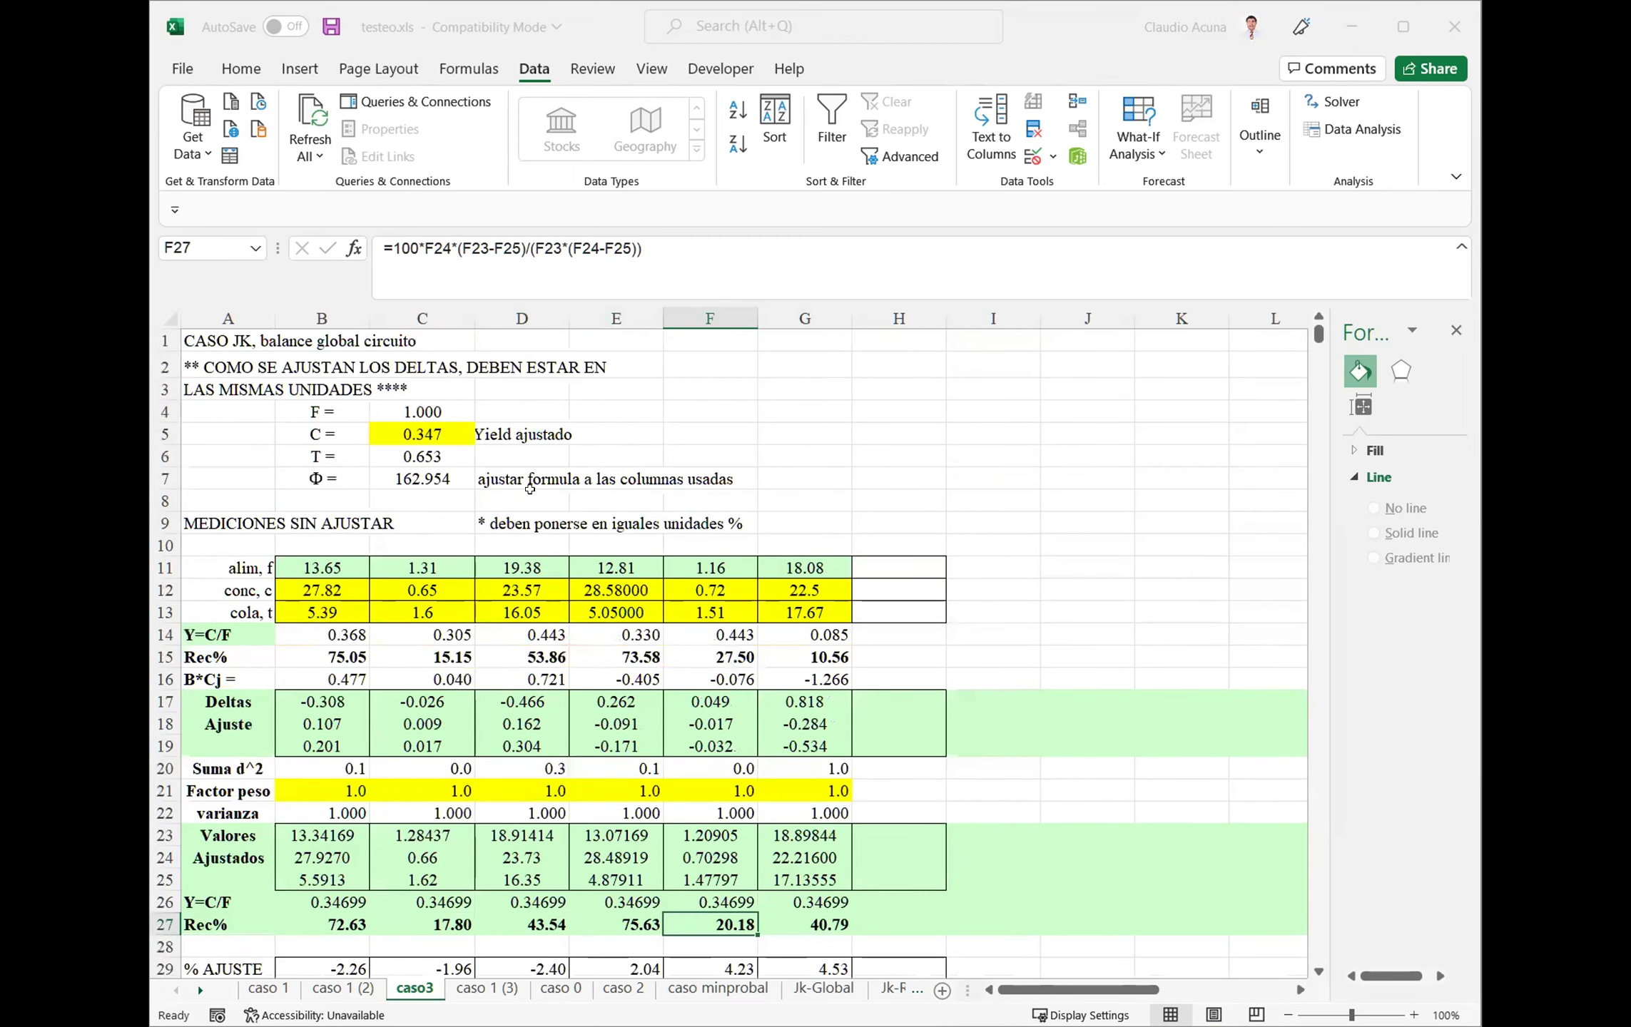
pyautogui.click(427, 473)
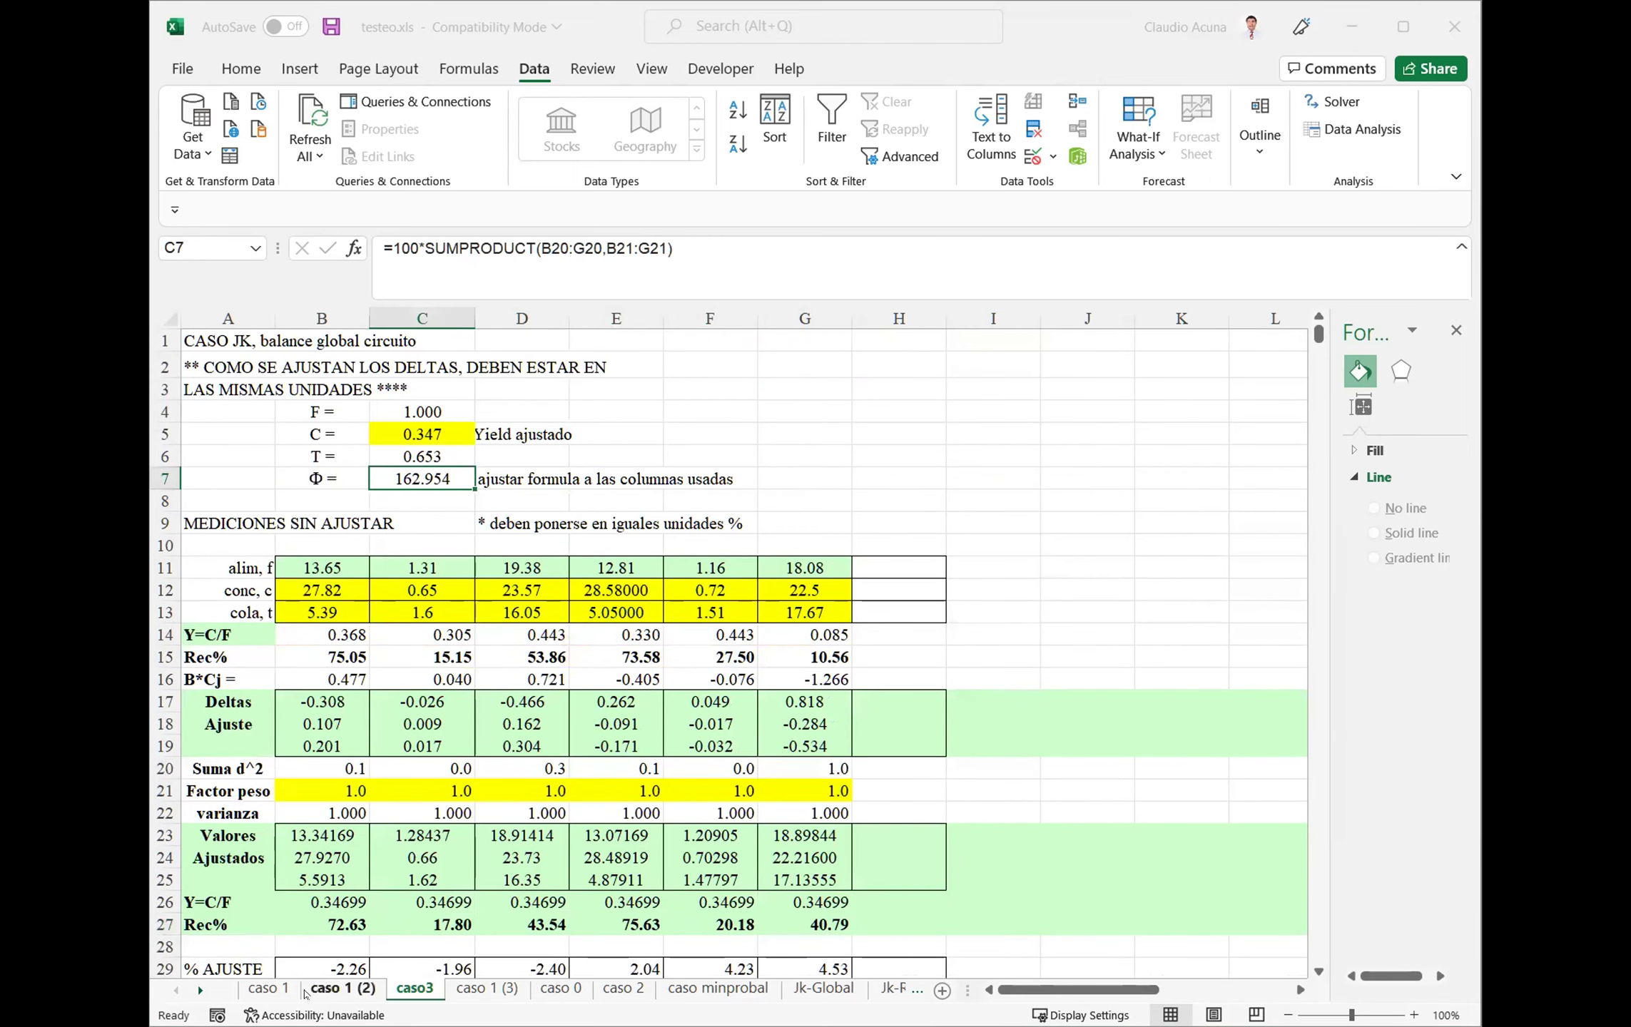
pyautogui.click(268, 989)
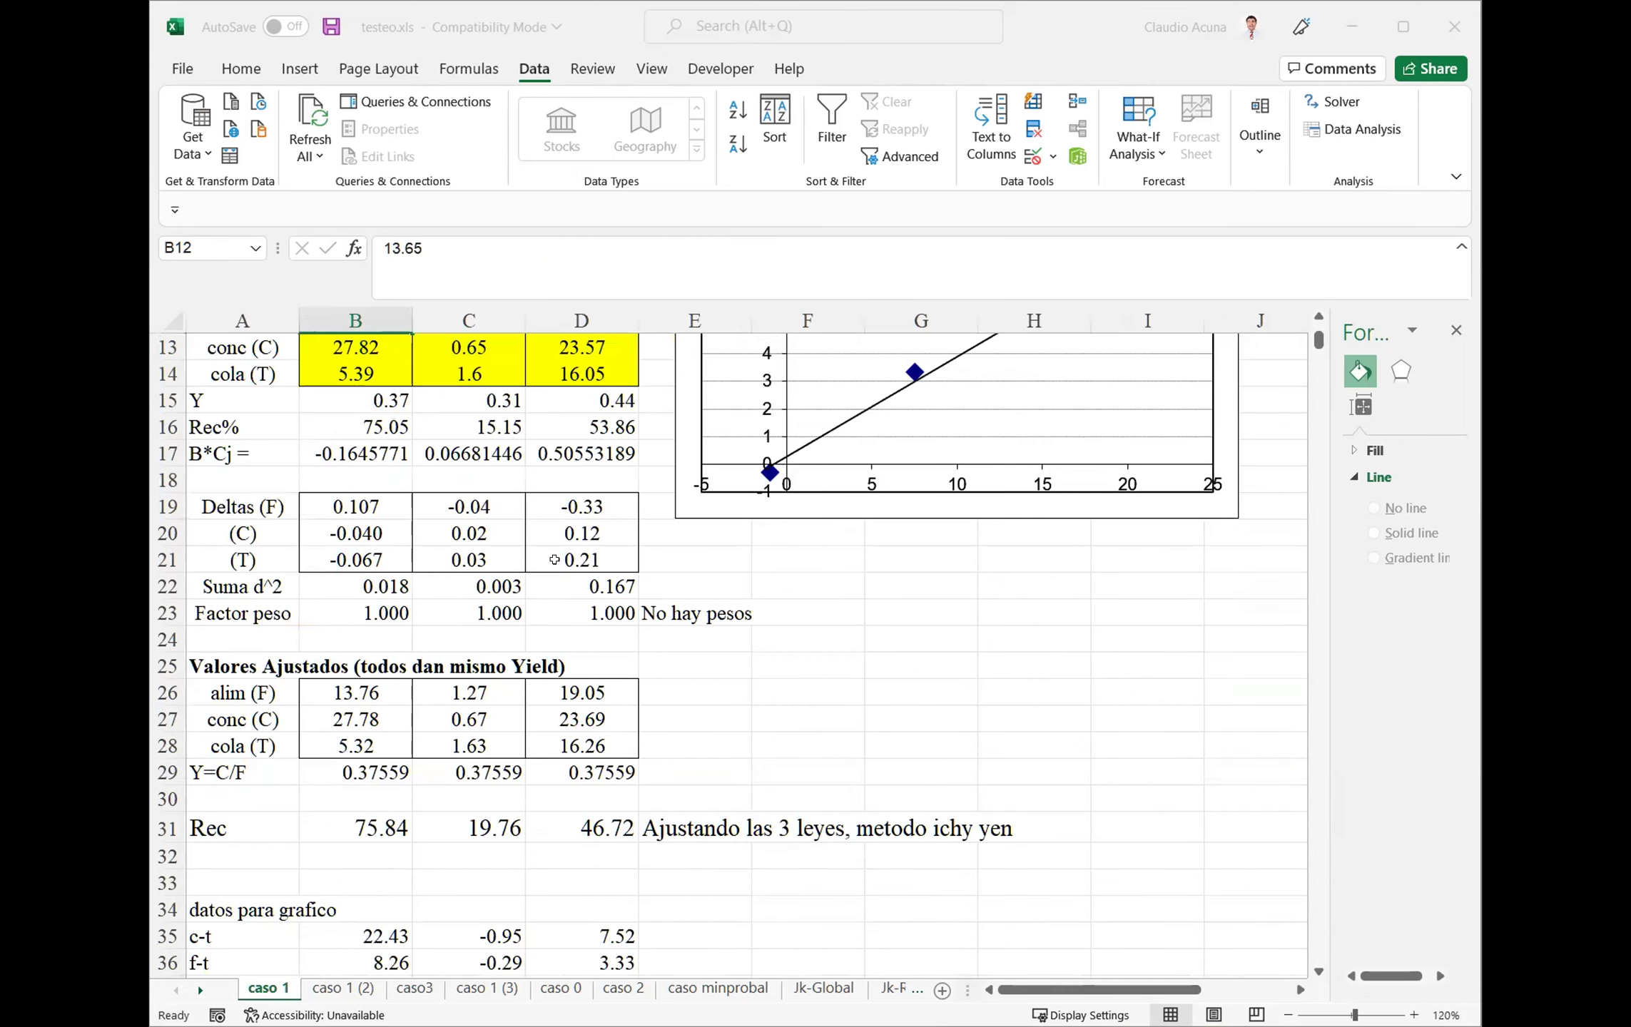
pyautogui.click(457, 515)
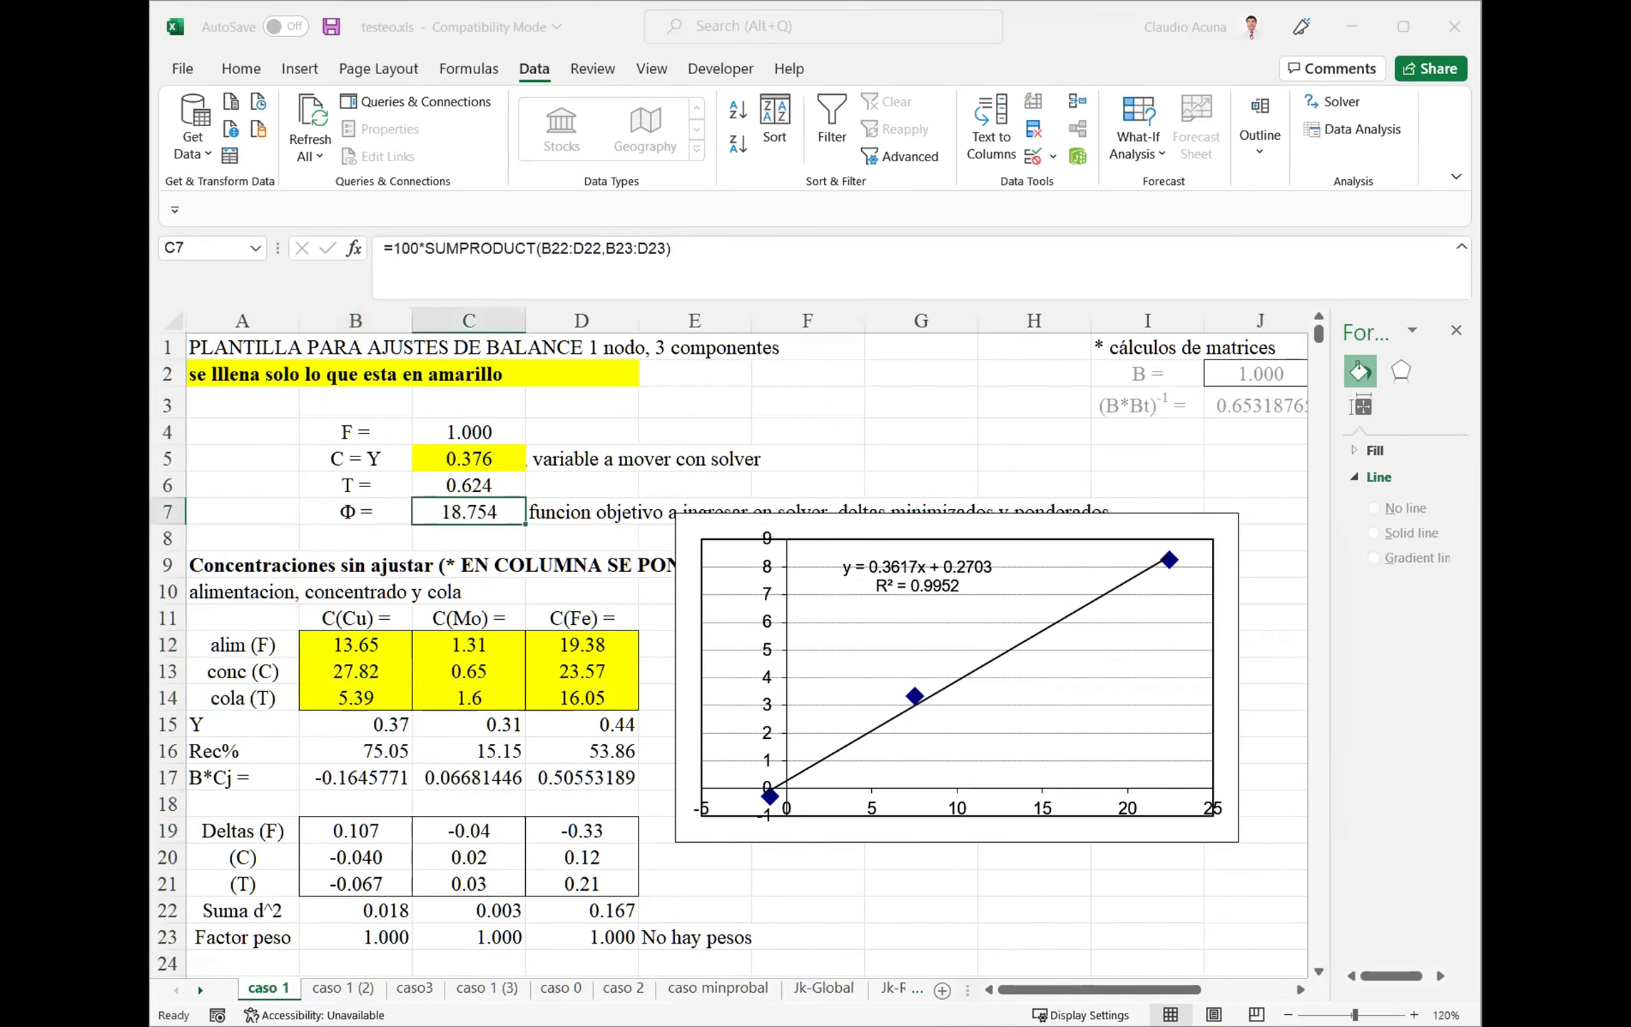
pyautogui.click(377, 990)
pyautogui.scroll(4, 618, 828)
pyautogui.click(469, 511)
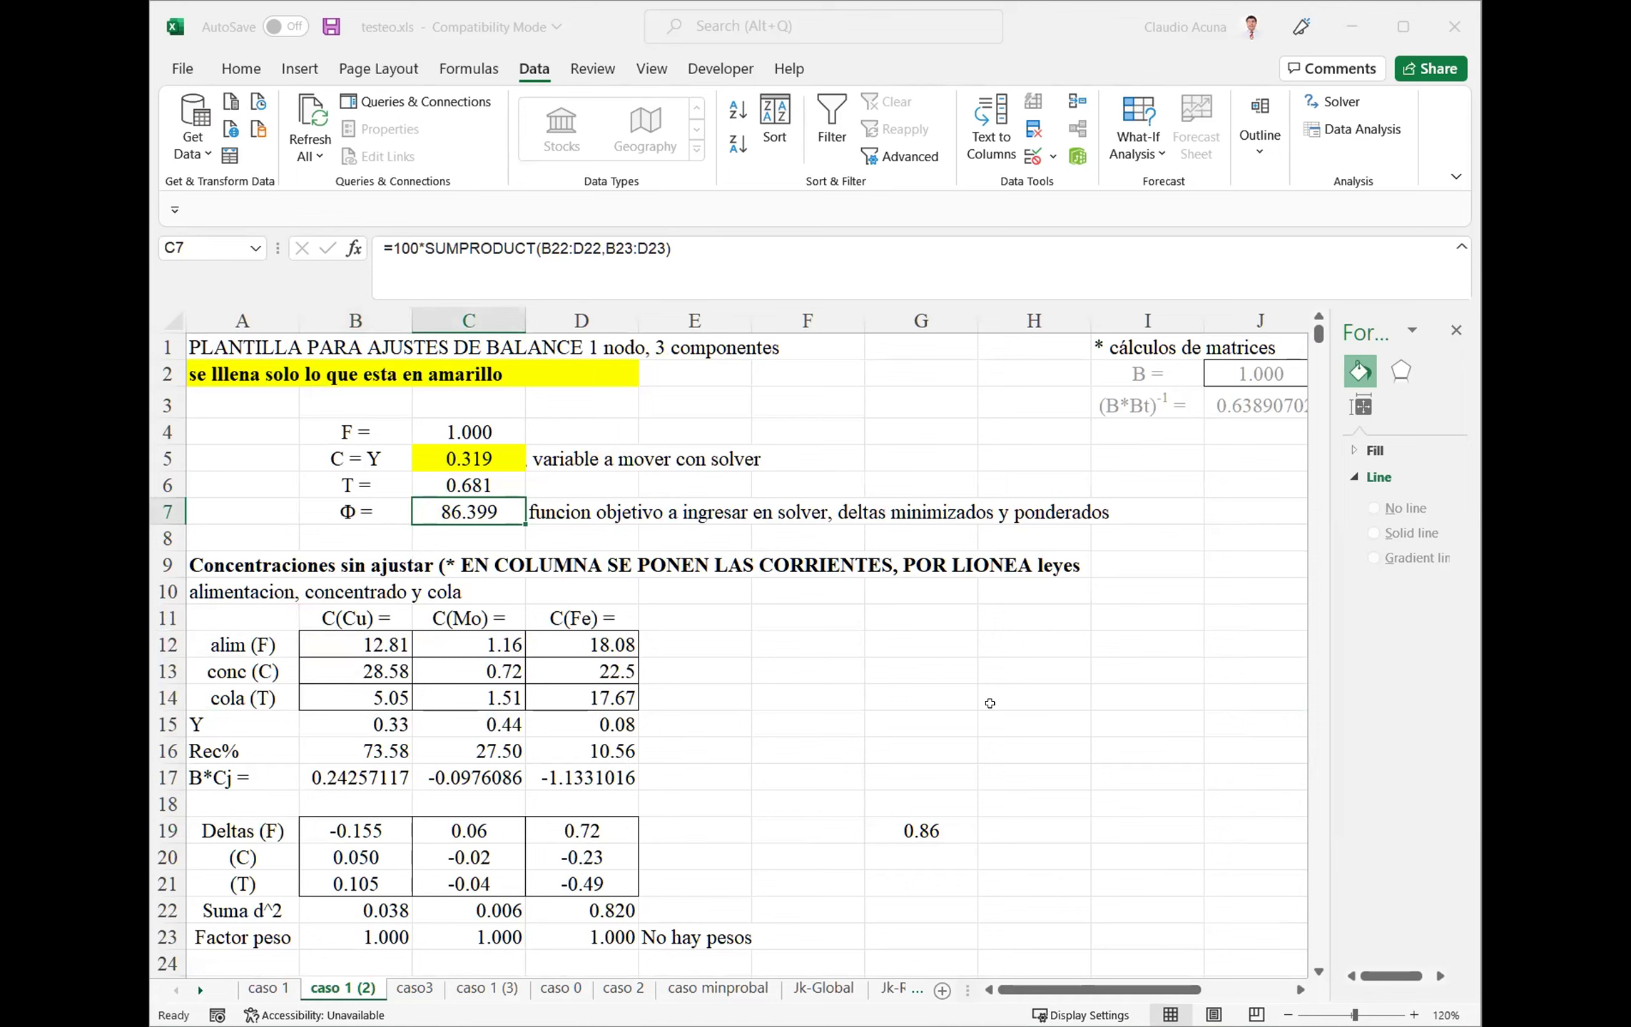
pyautogui.click(421, 989)
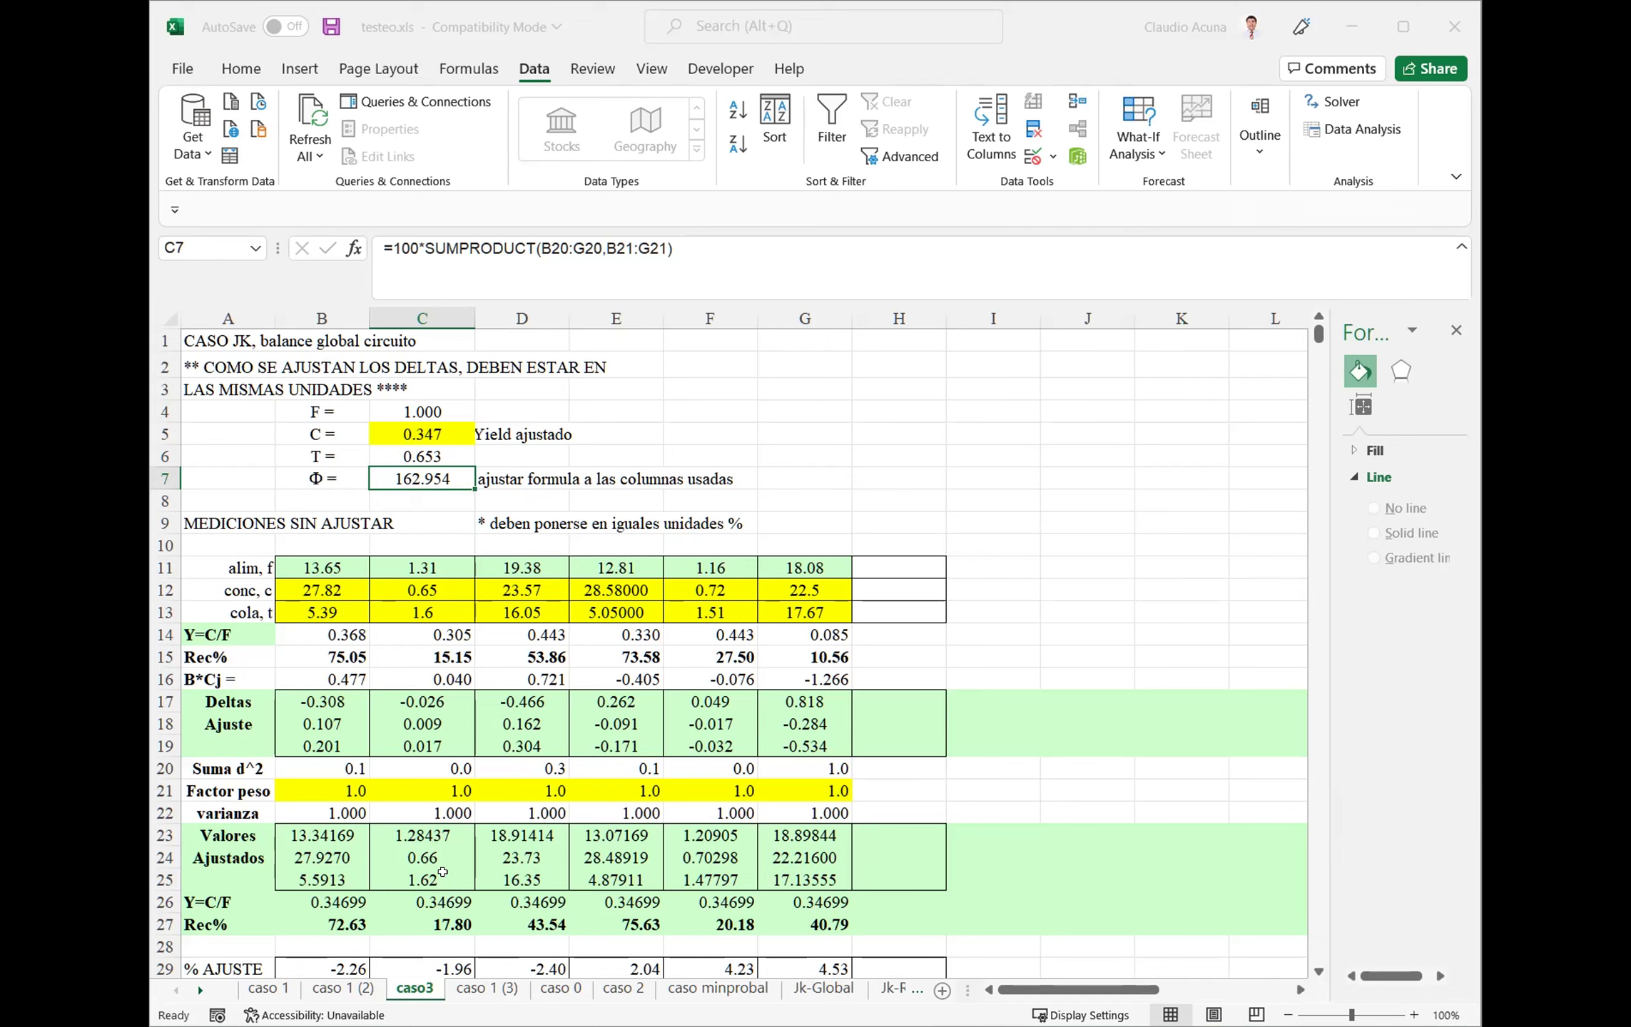
pyautogui.click(335, 987)
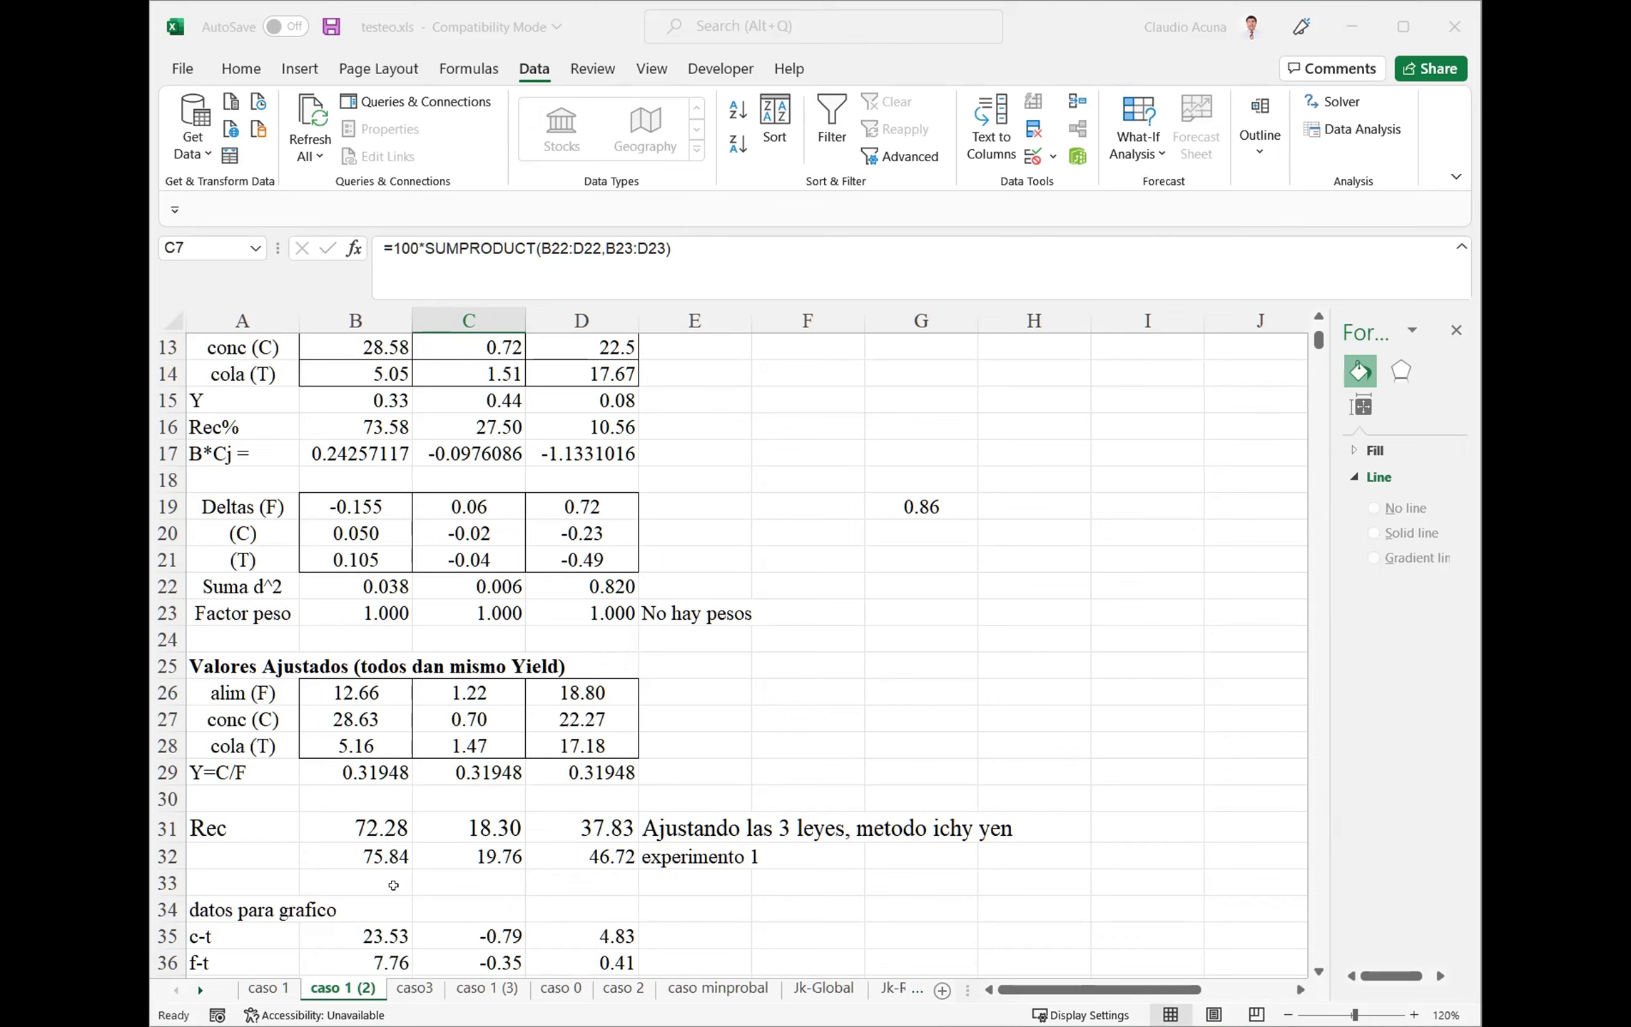
# On the caso 1 sheet, set the weight factors to 5 for Cu in B23 and 2 for Fe in D23
pyautogui.click(268, 988)
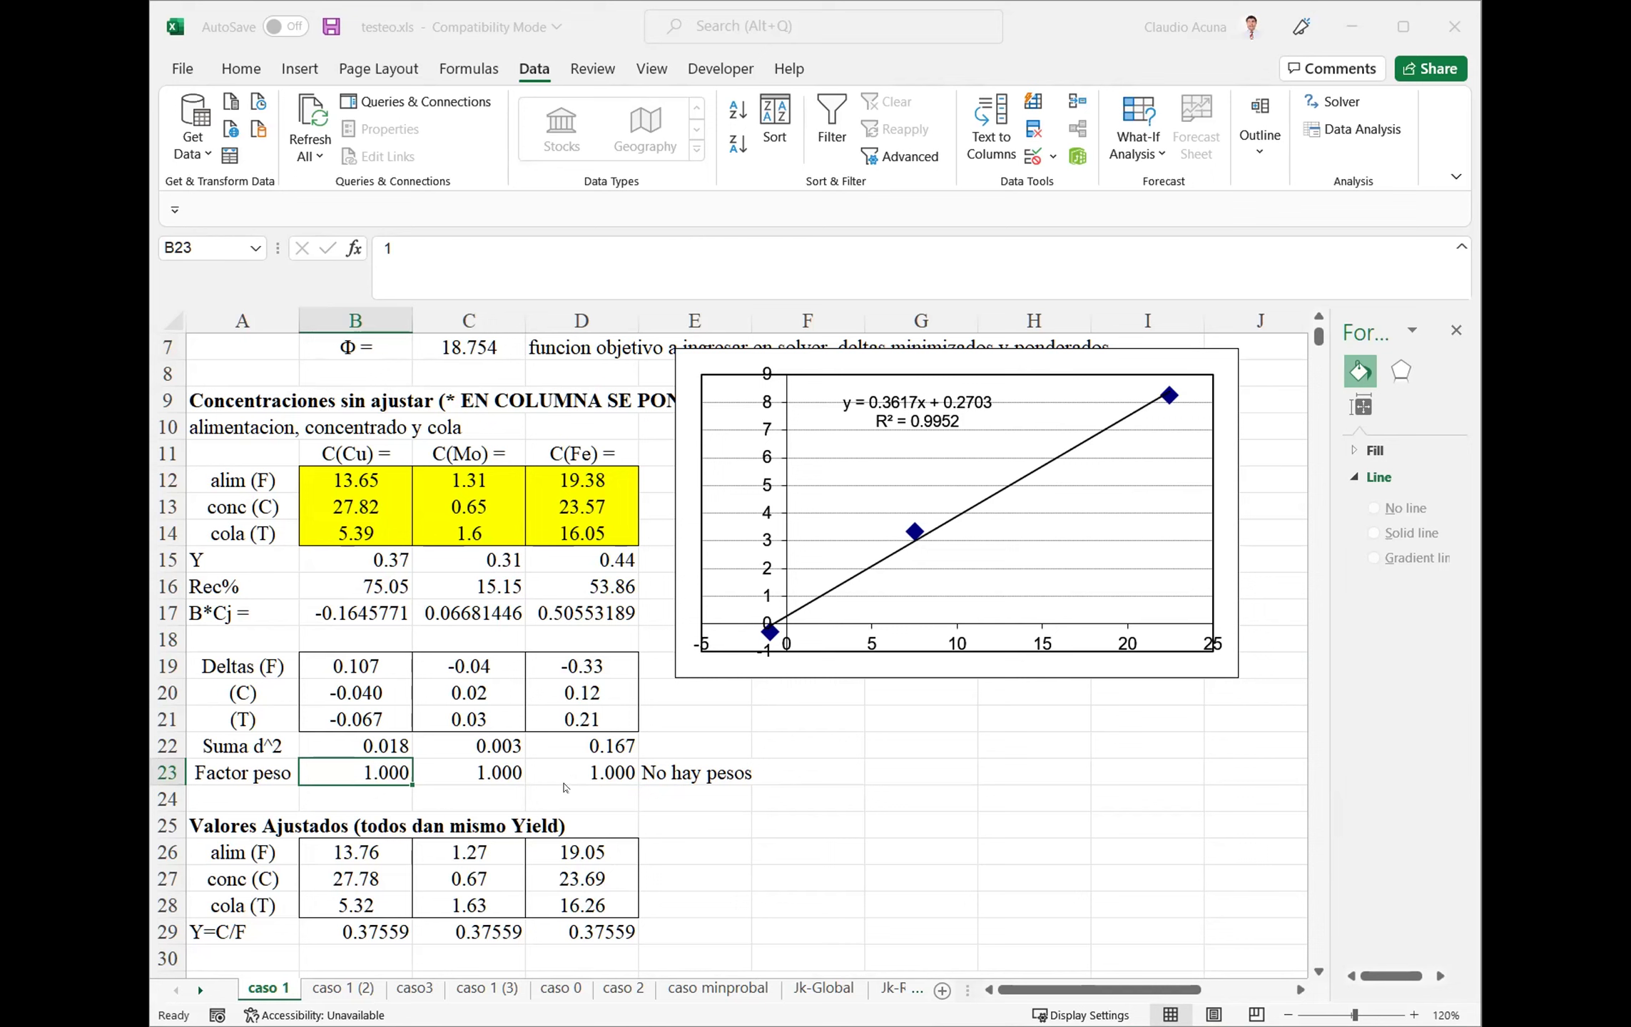
pyautogui.write('5')
pyautogui.press('Tab')
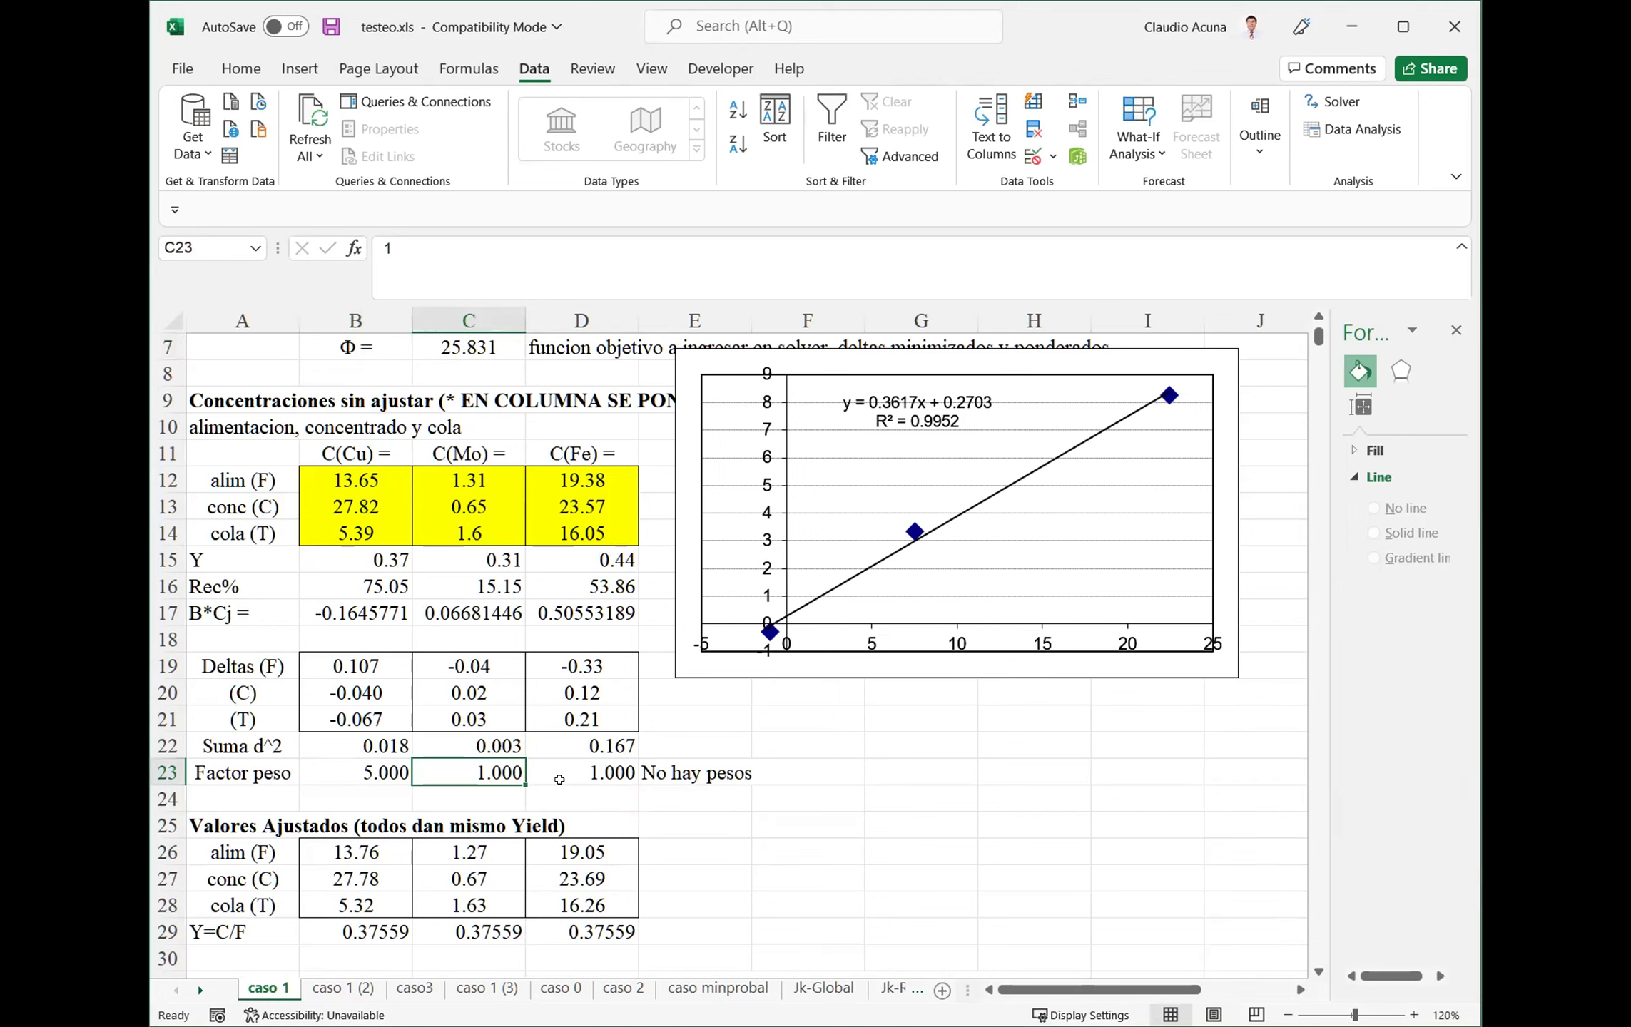
pyautogui.click(560, 781)
pyautogui.write('2')
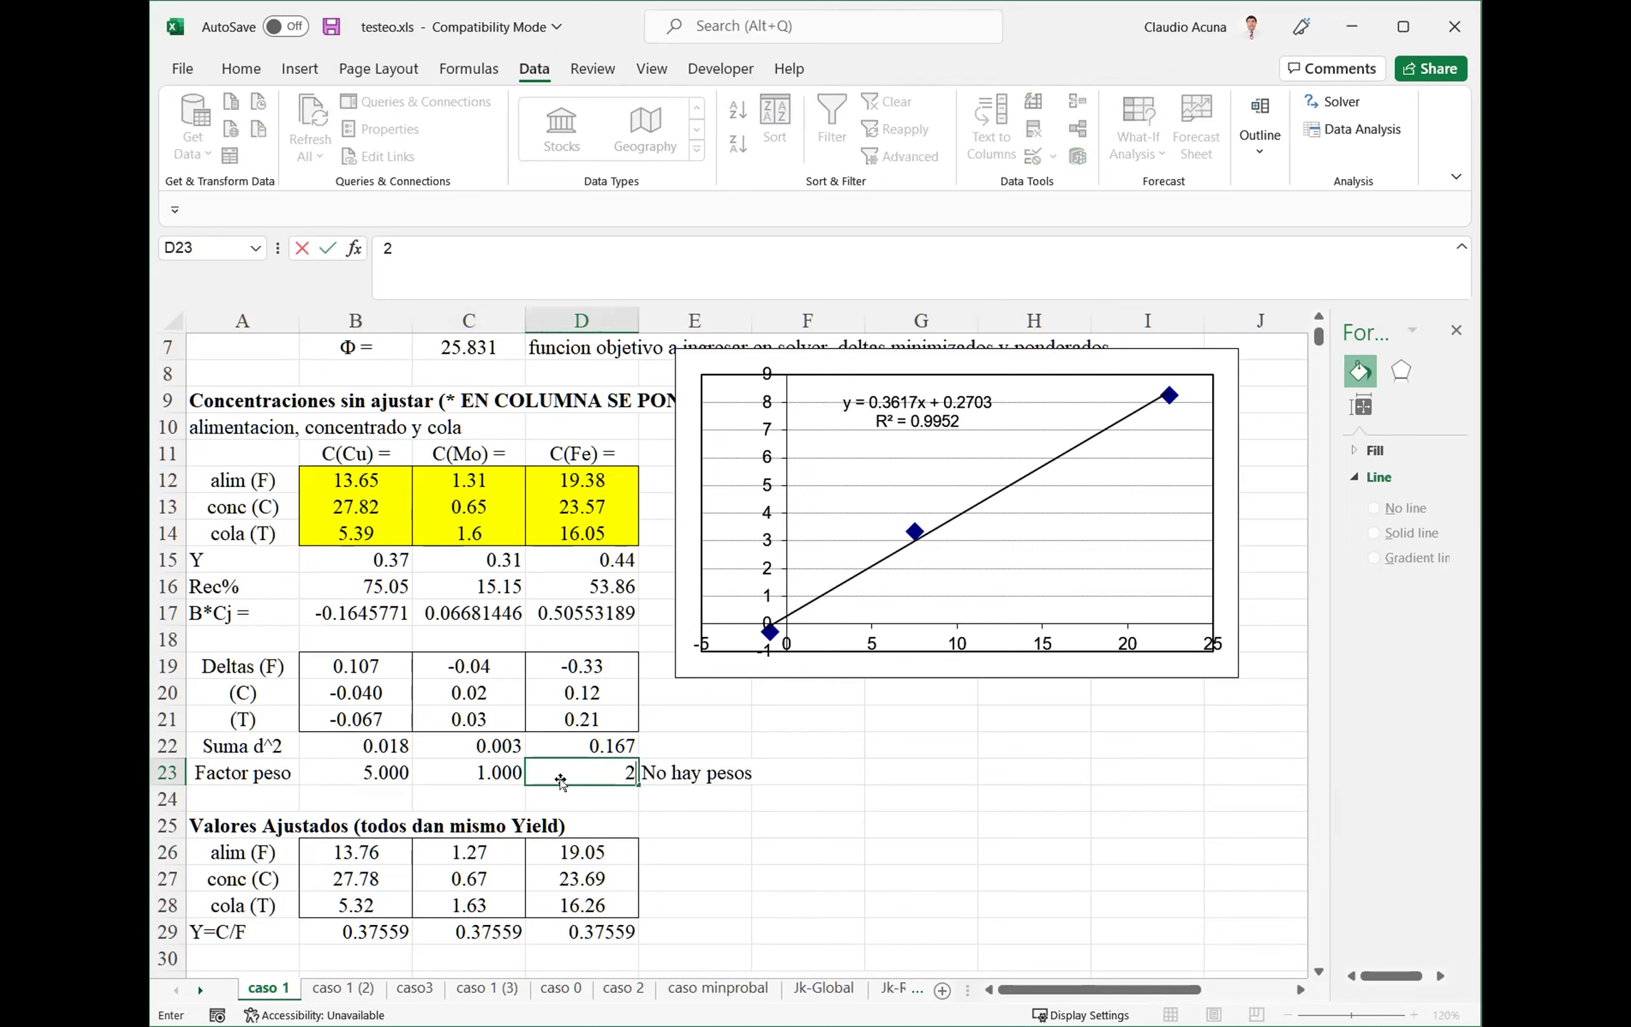
pyautogui.press('Return')
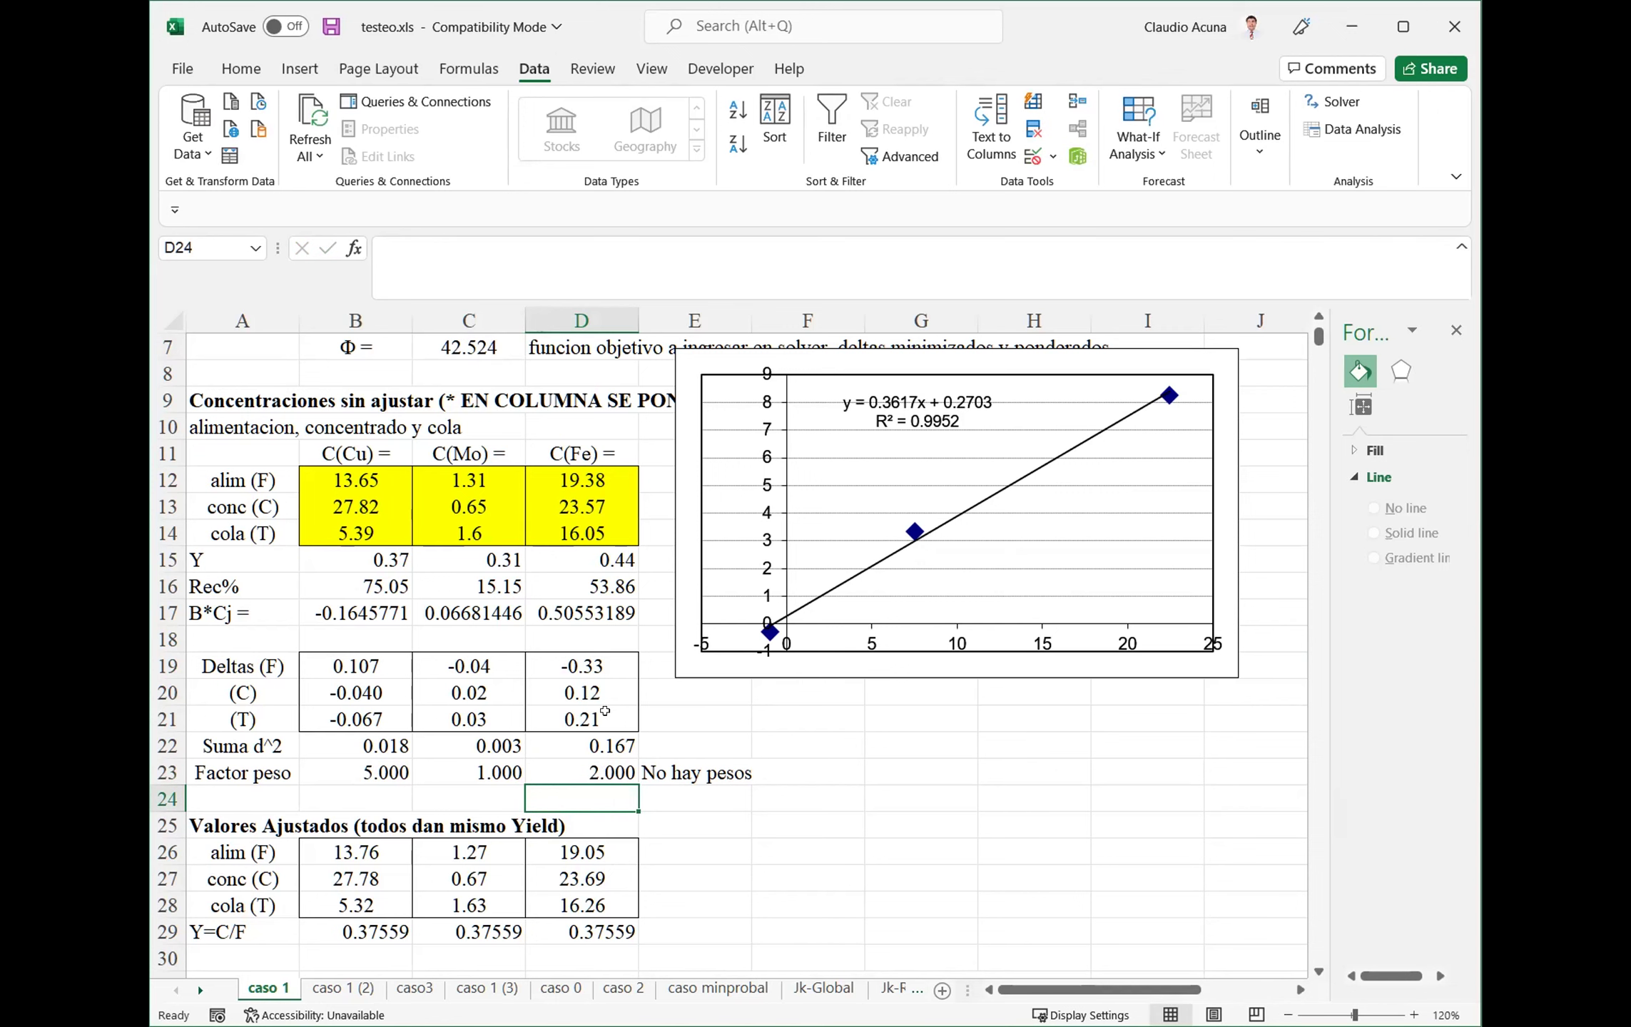
# Inspect the objective function formula in C7 of caso 1 and the squared deltas and weight factors it references
pyautogui.scroll(2, 444, 831)
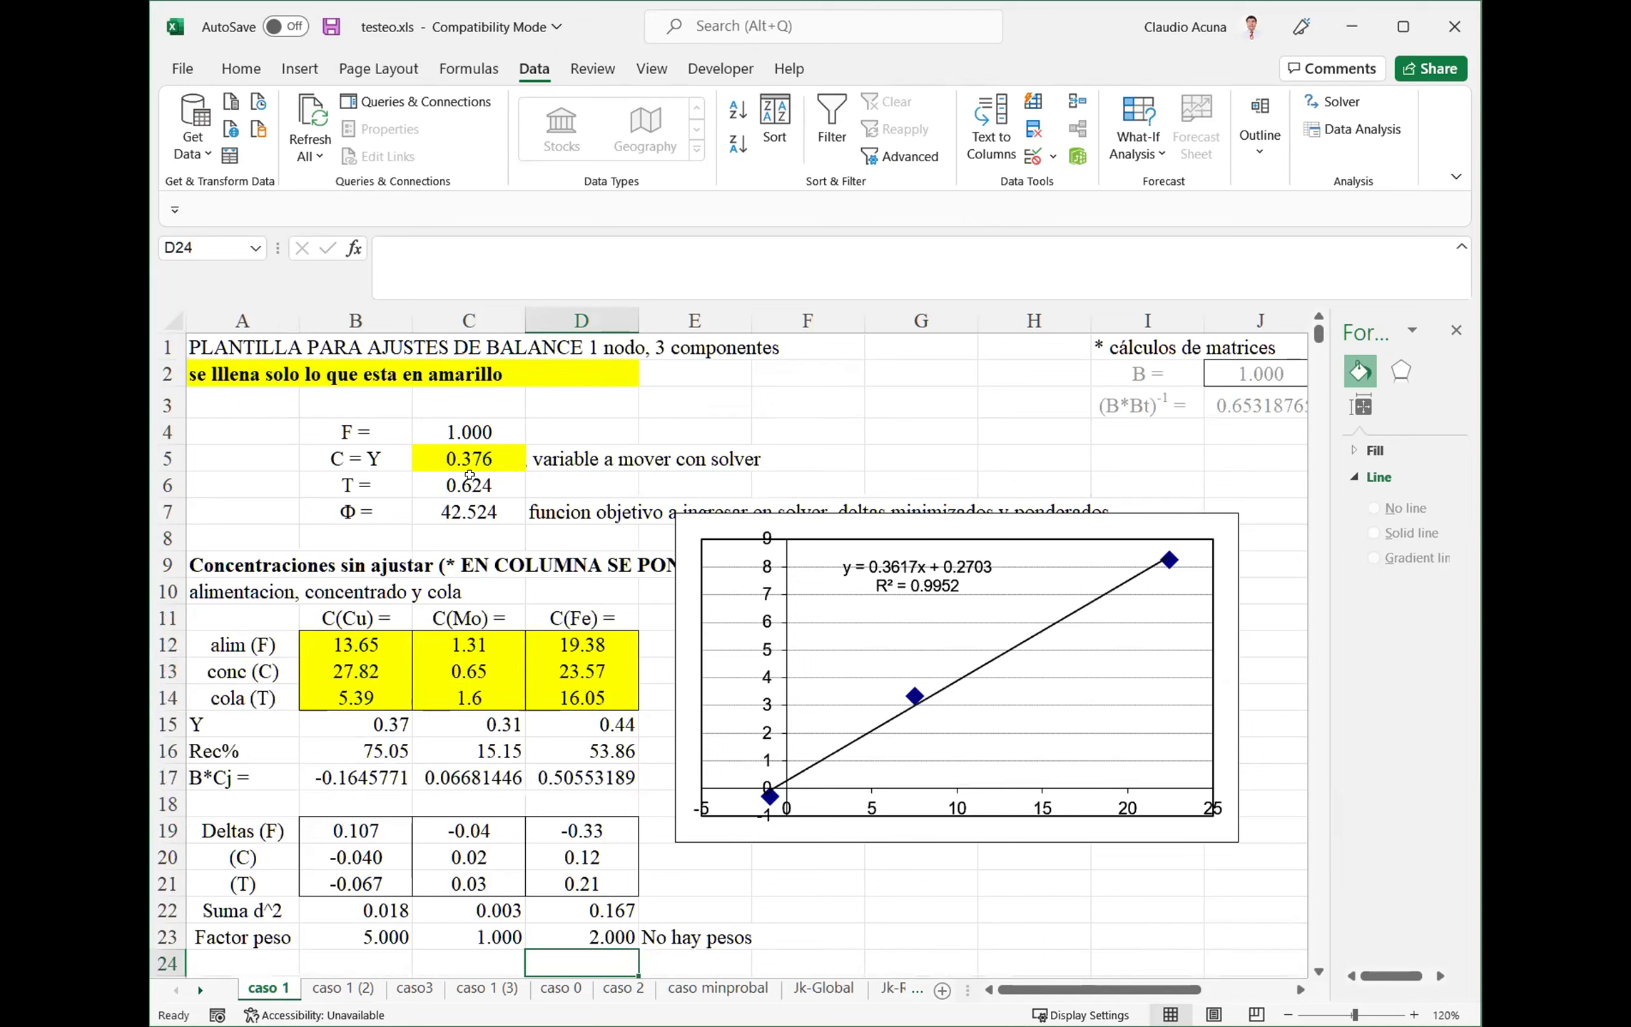
pyautogui.click(470, 510)
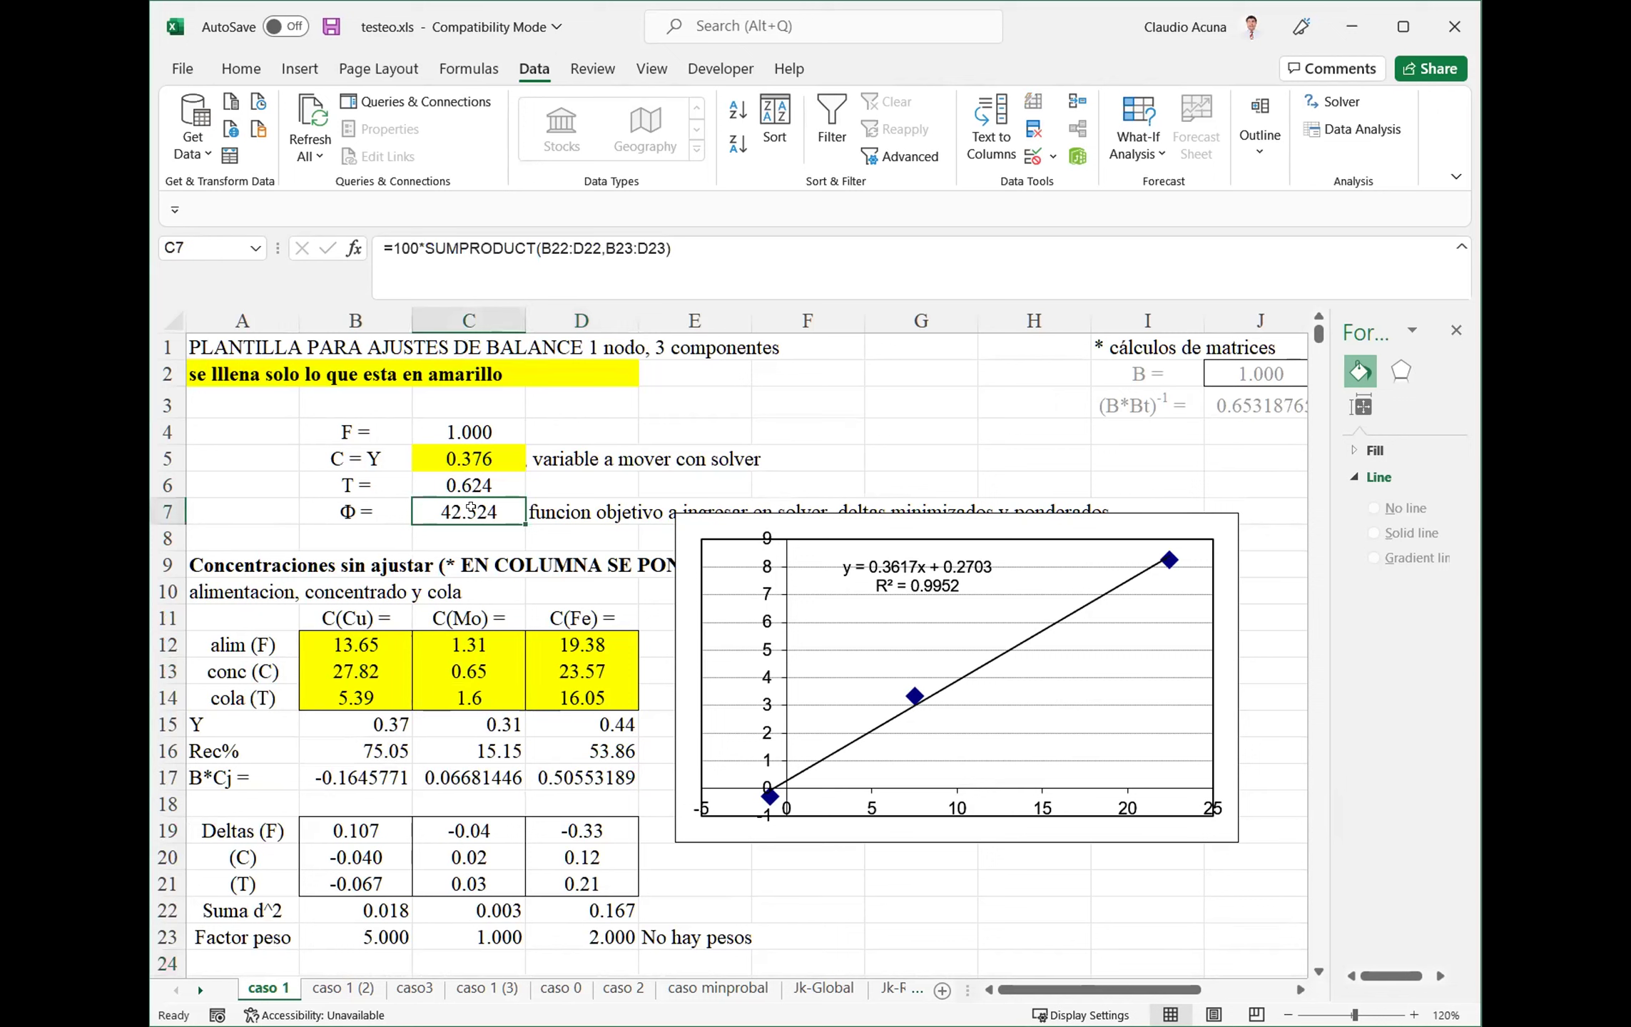
pyautogui.press('F2')
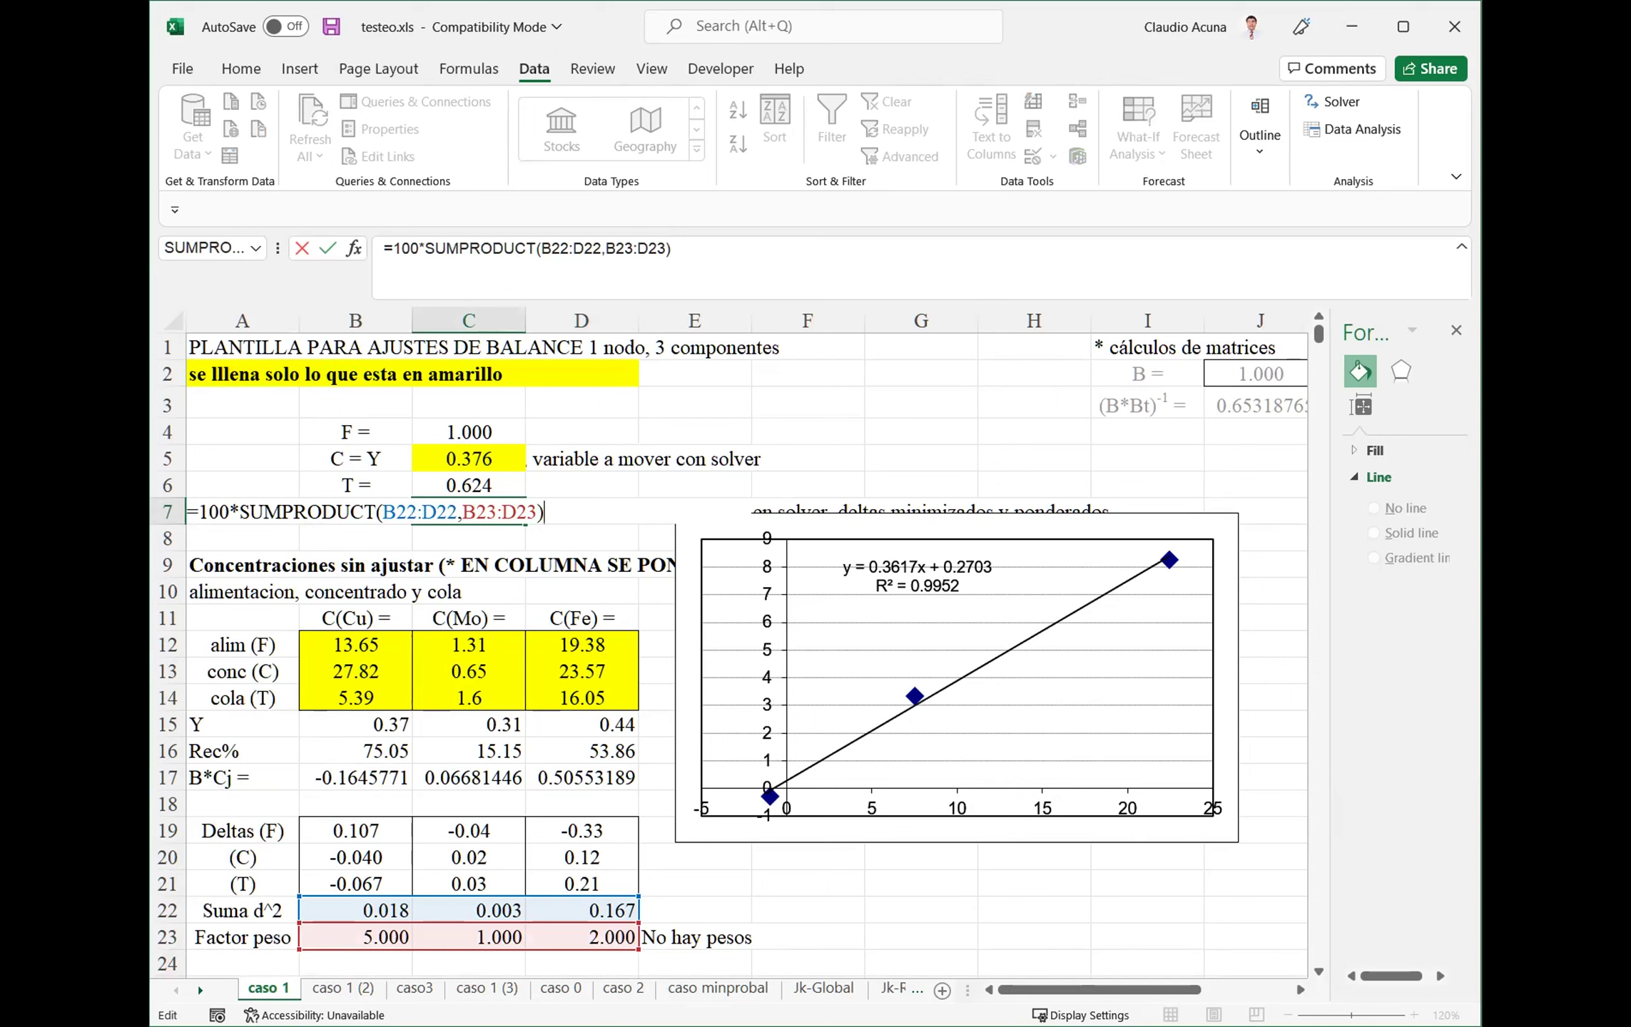
pyautogui.moveTo(1482, 927); pyautogui.dragTo(1290, 928)
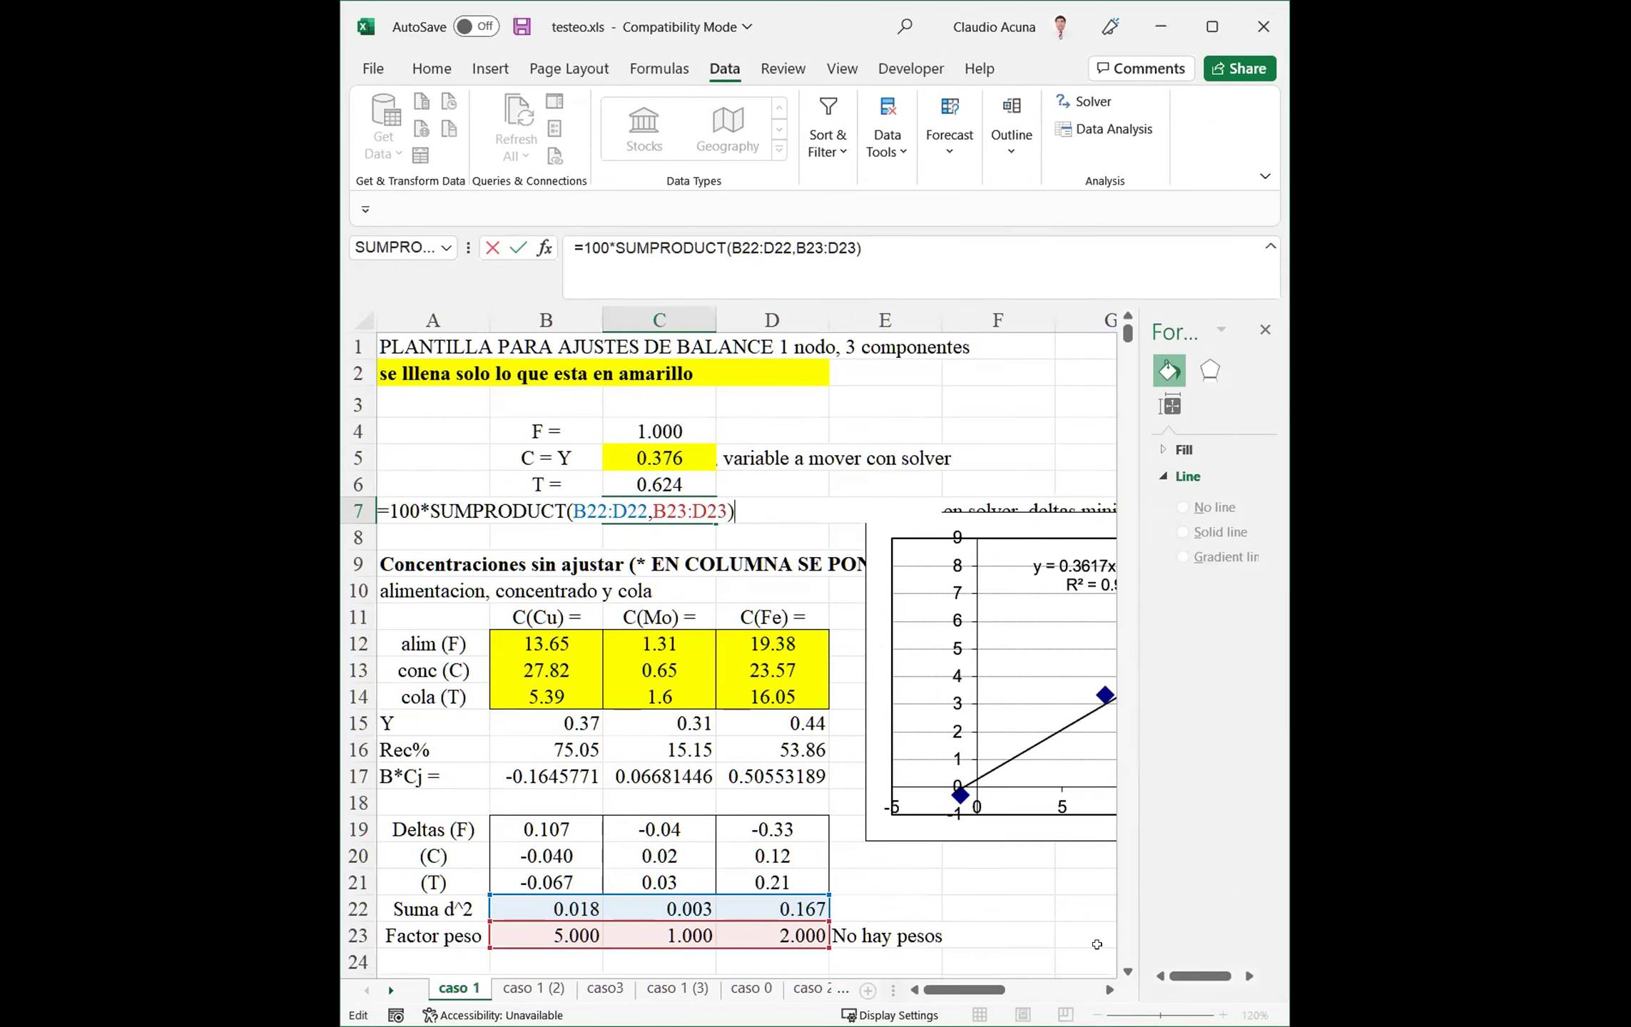
pyautogui.press('Escape')
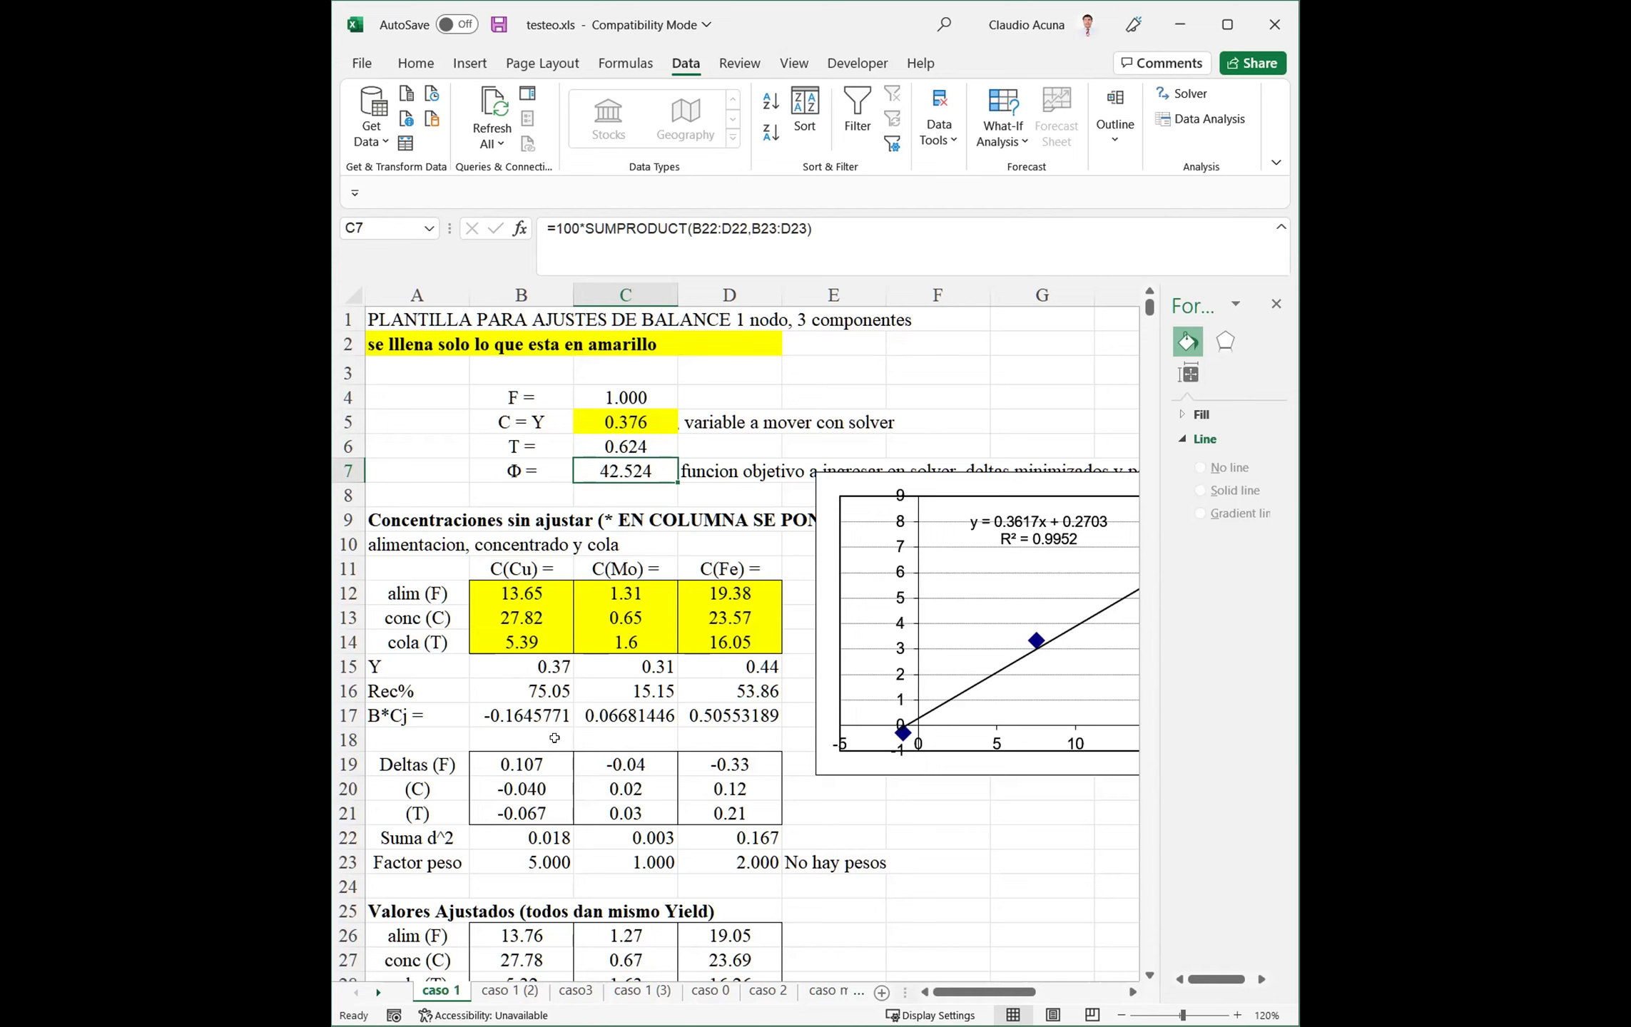
pyautogui.scroll(-2, 553, 734)
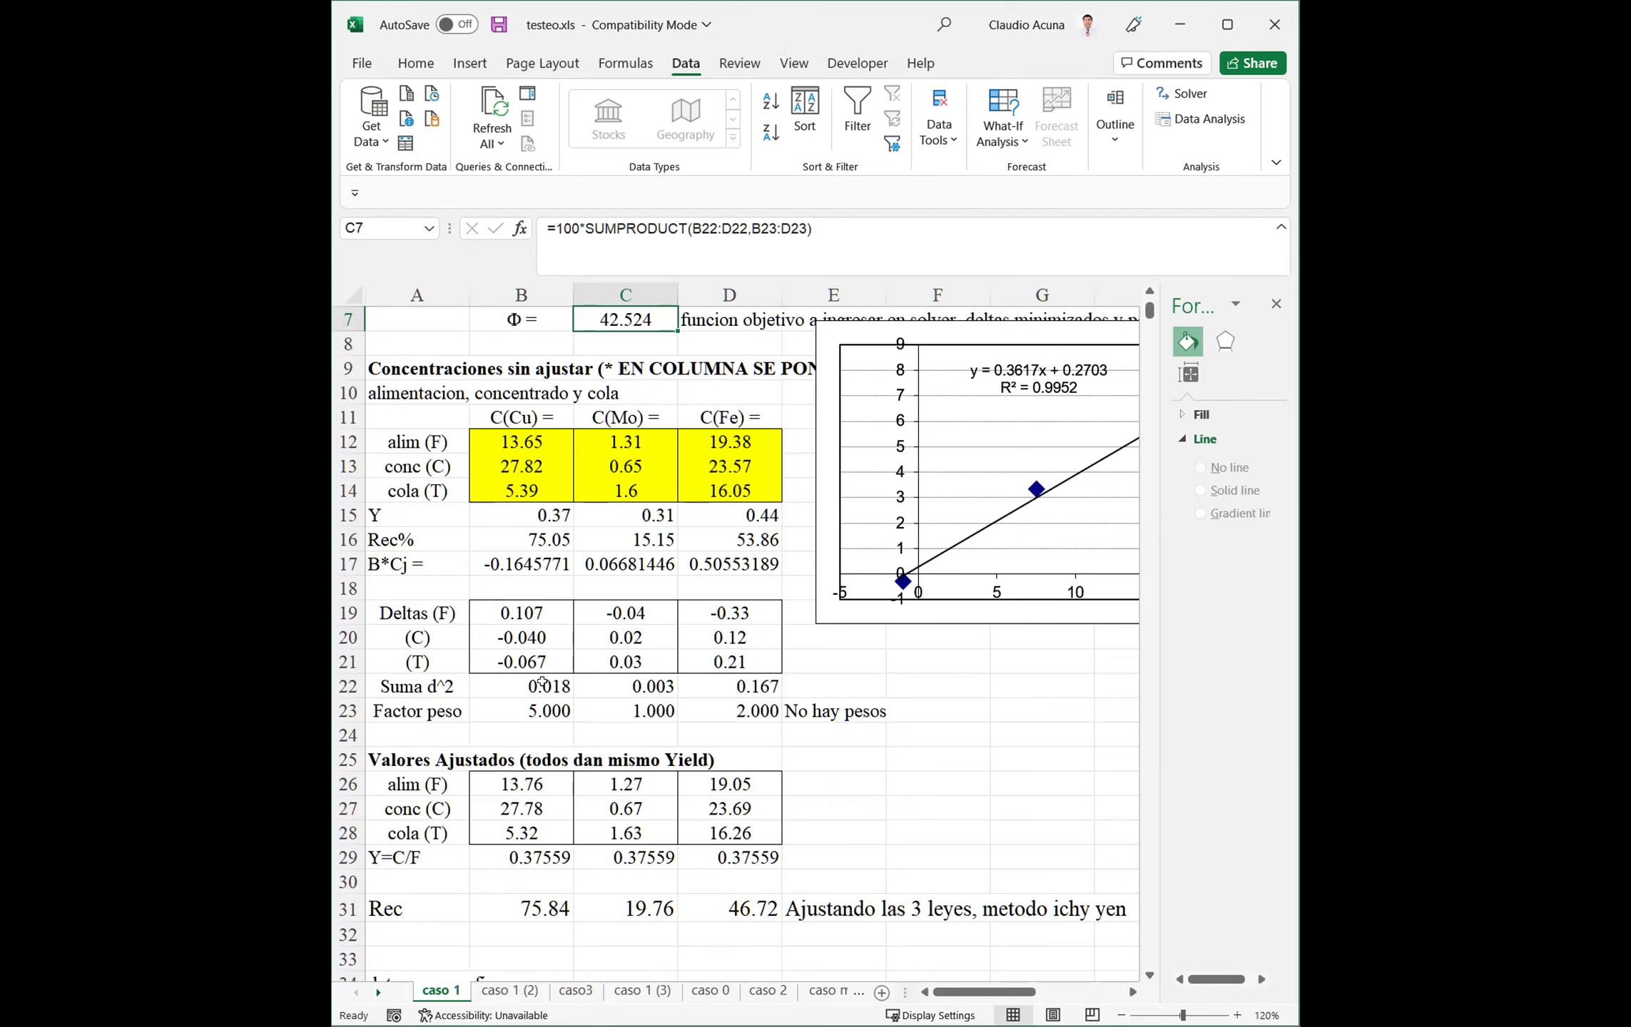
pyautogui.scroll(2, 717, 580)
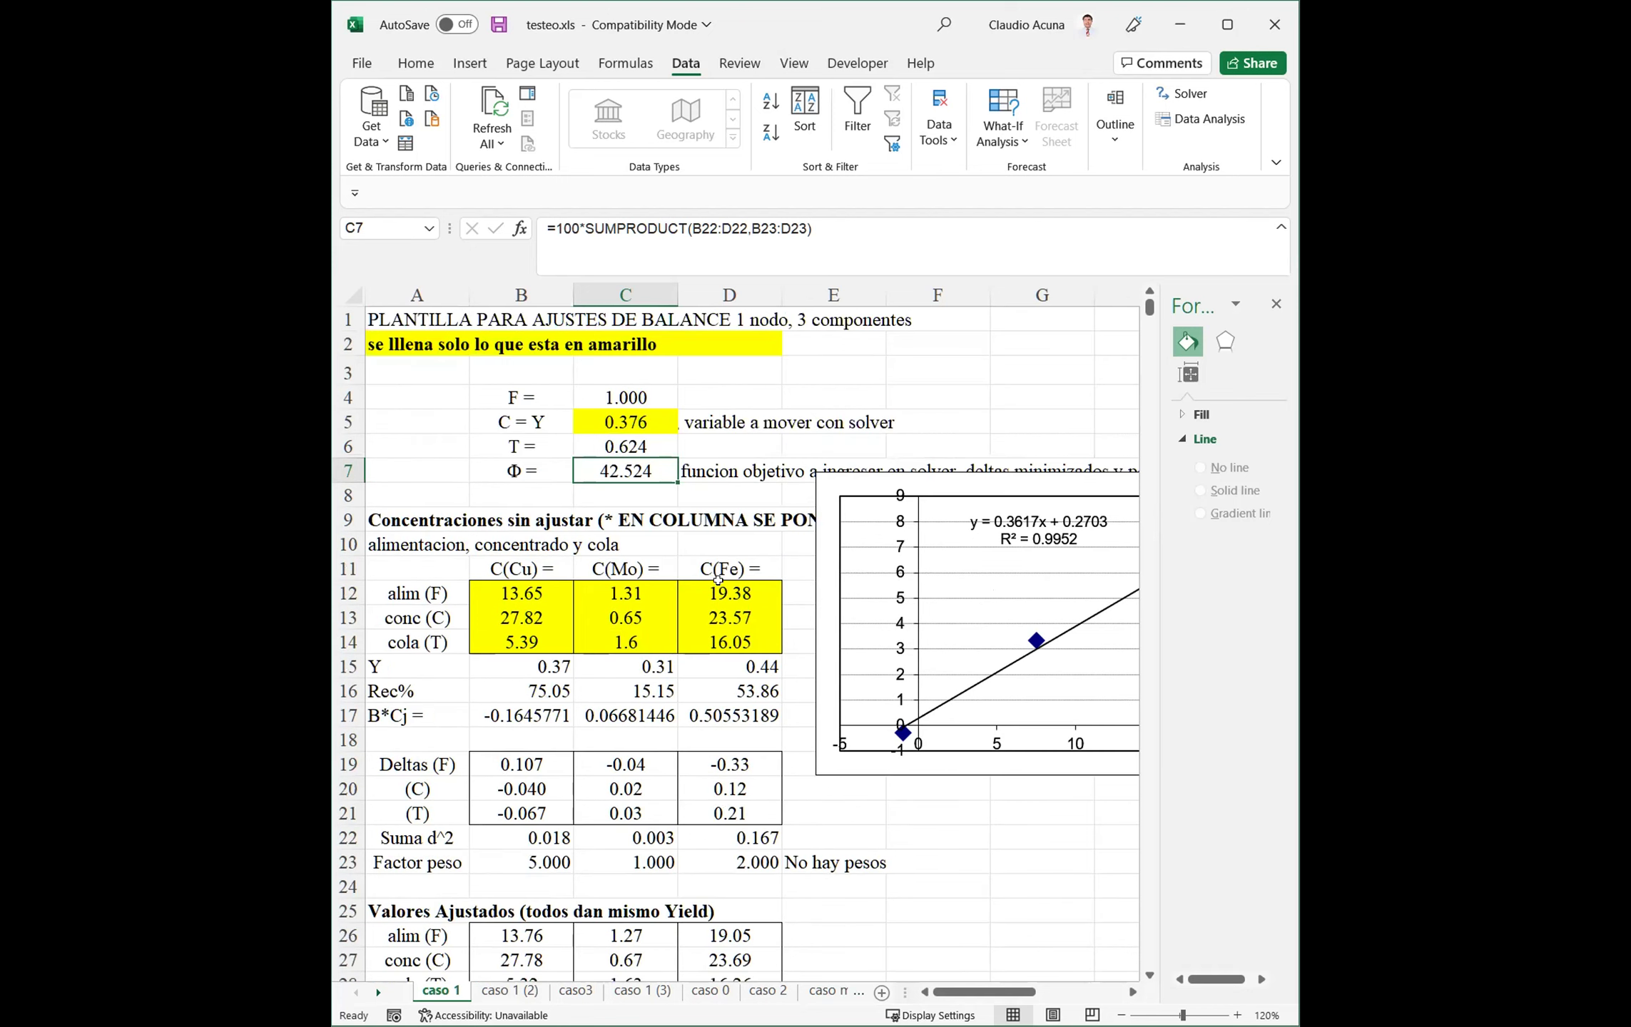
# Run Solver with GRG Nonlinear on the caso 1 sheet to minimise C7 by changing C5
pyautogui.click(626, 419)
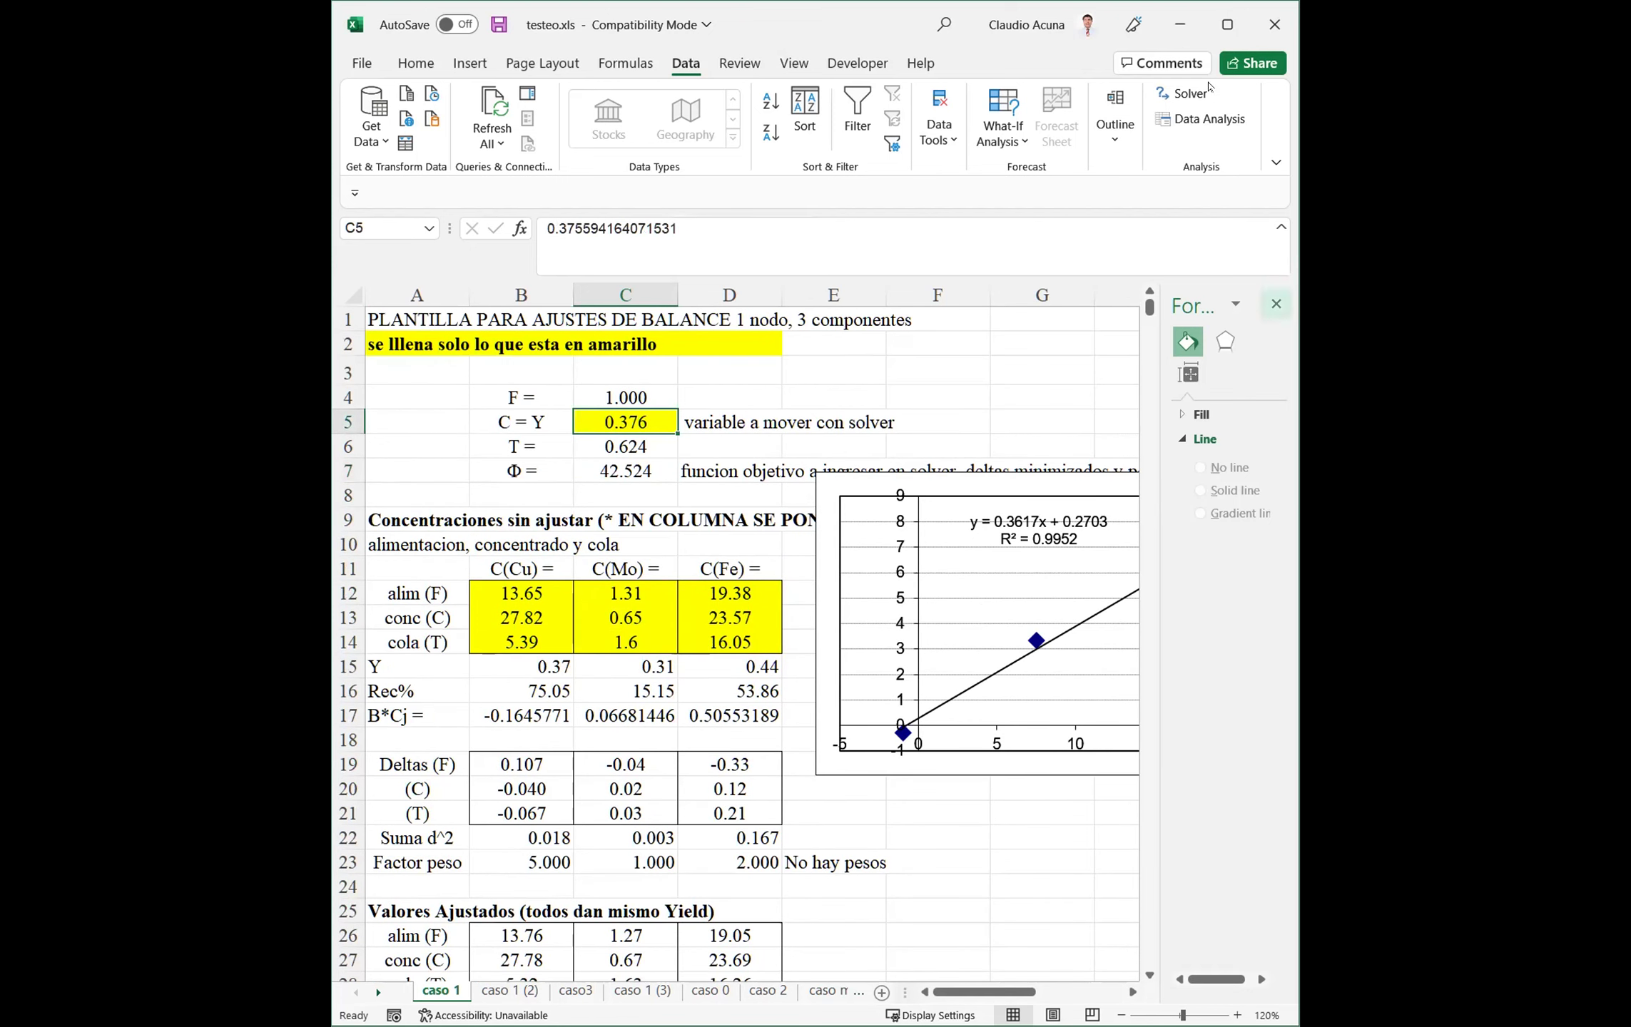
pyautogui.click(1184, 94)
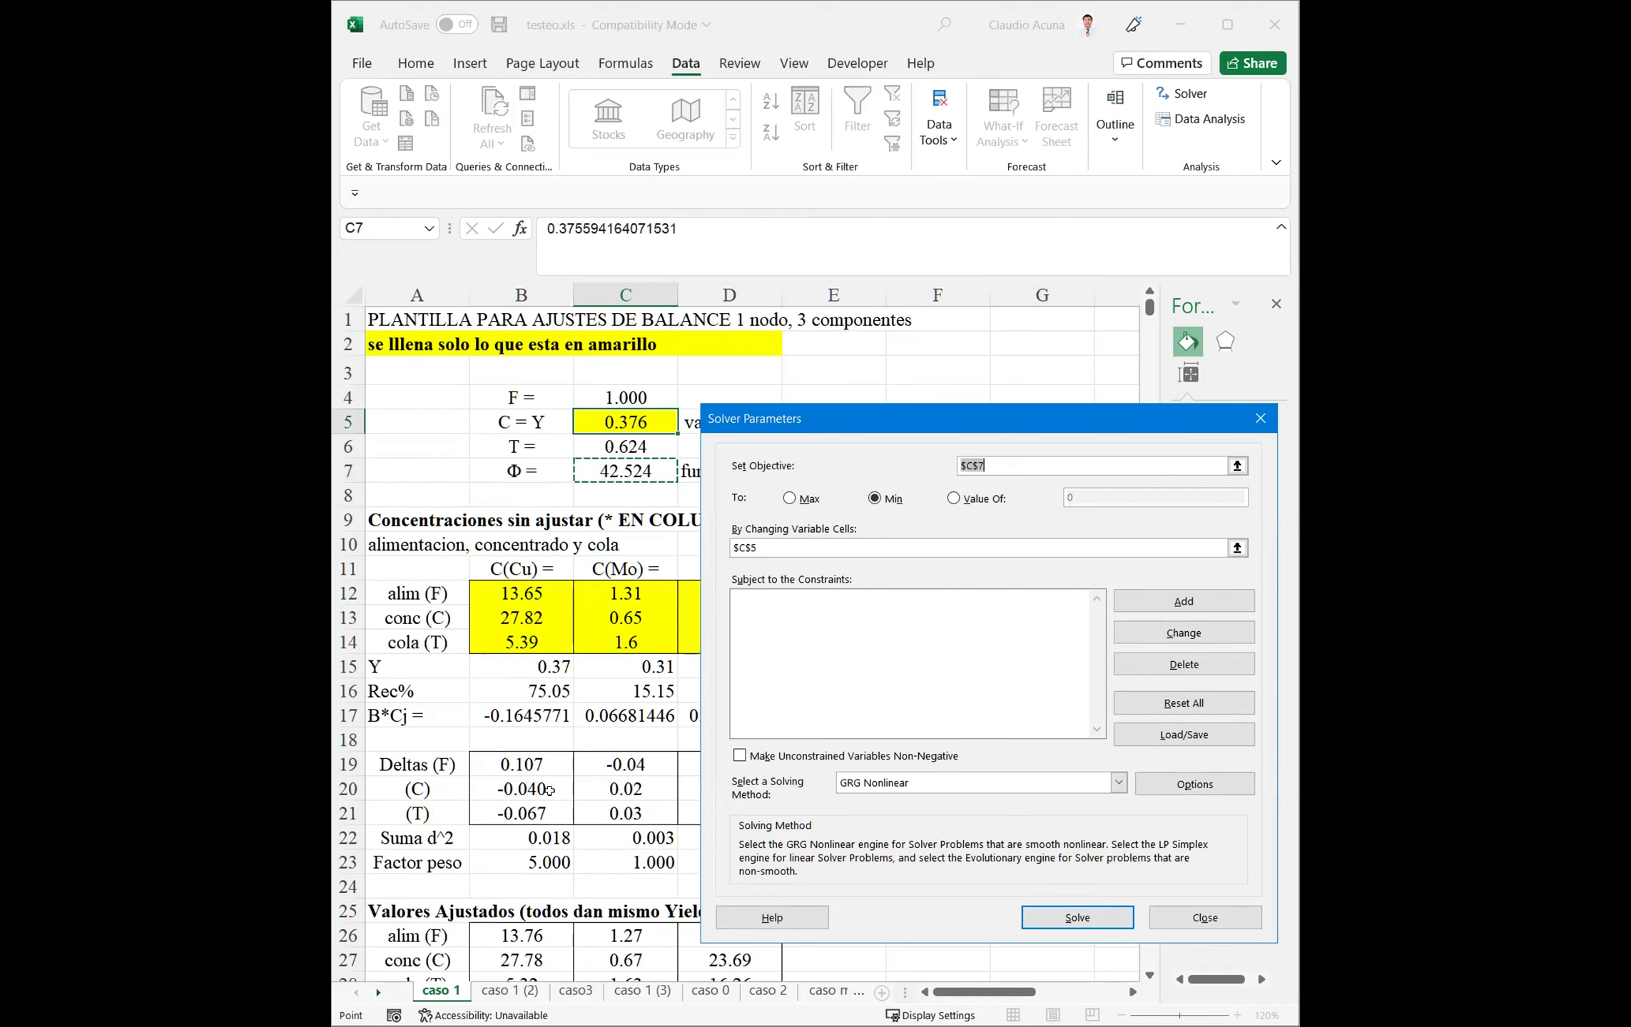
pyautogui.click(1072, 917)
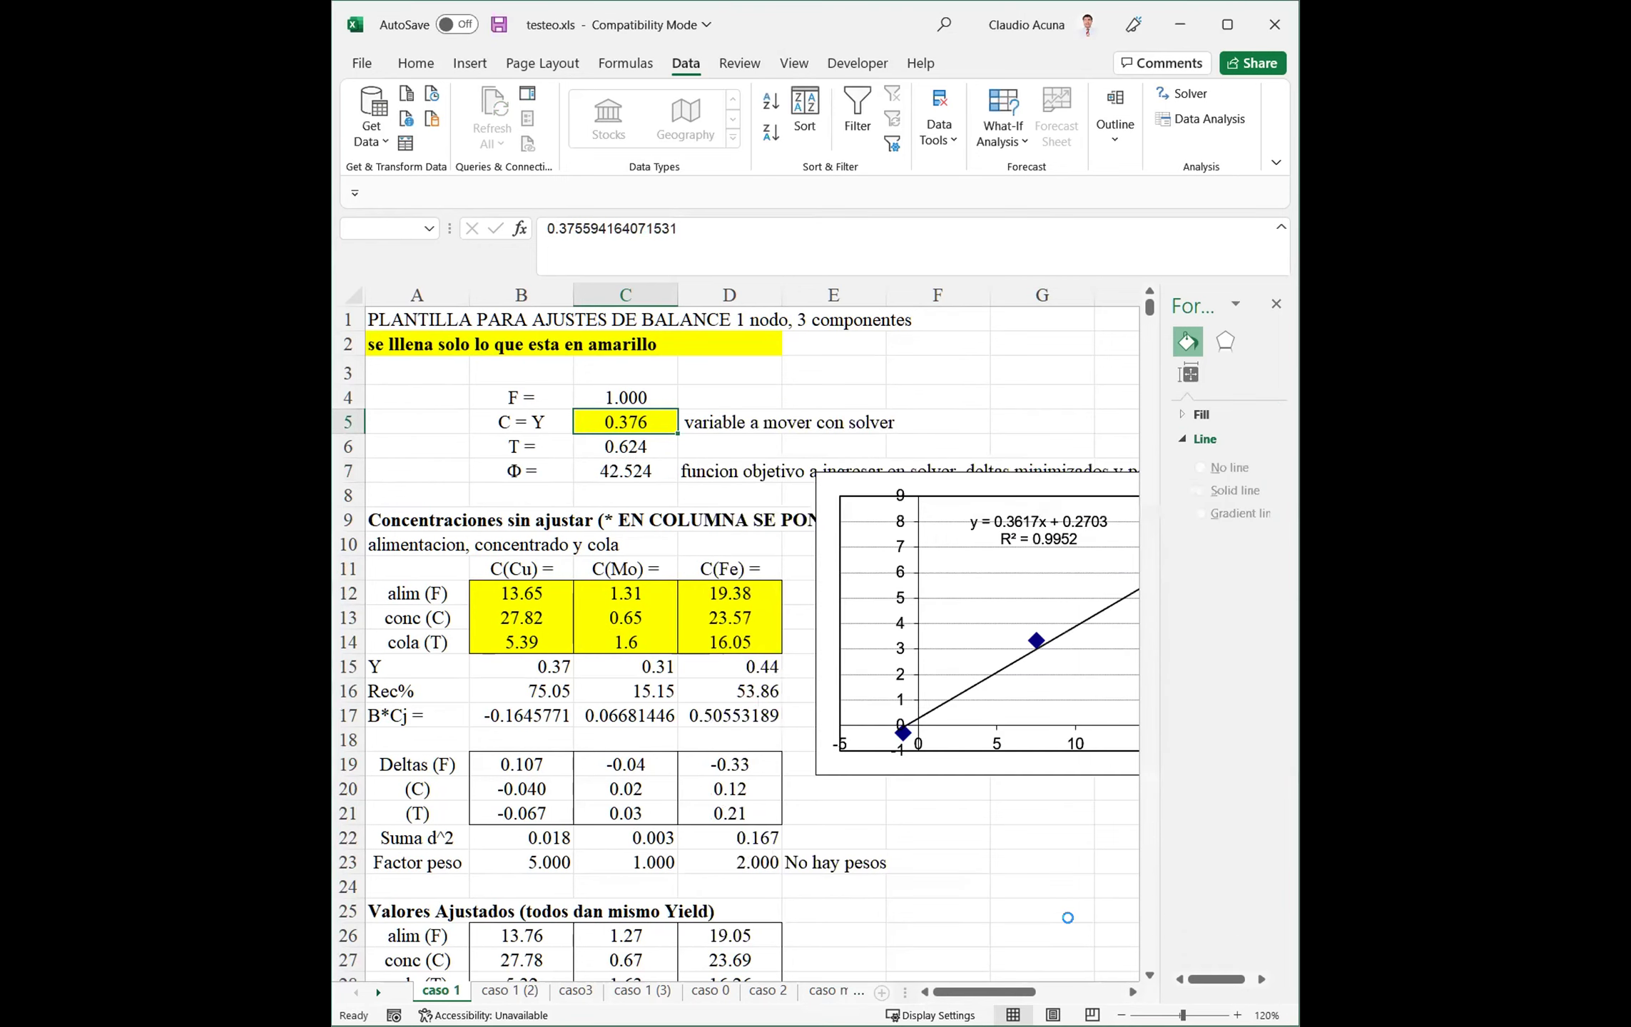
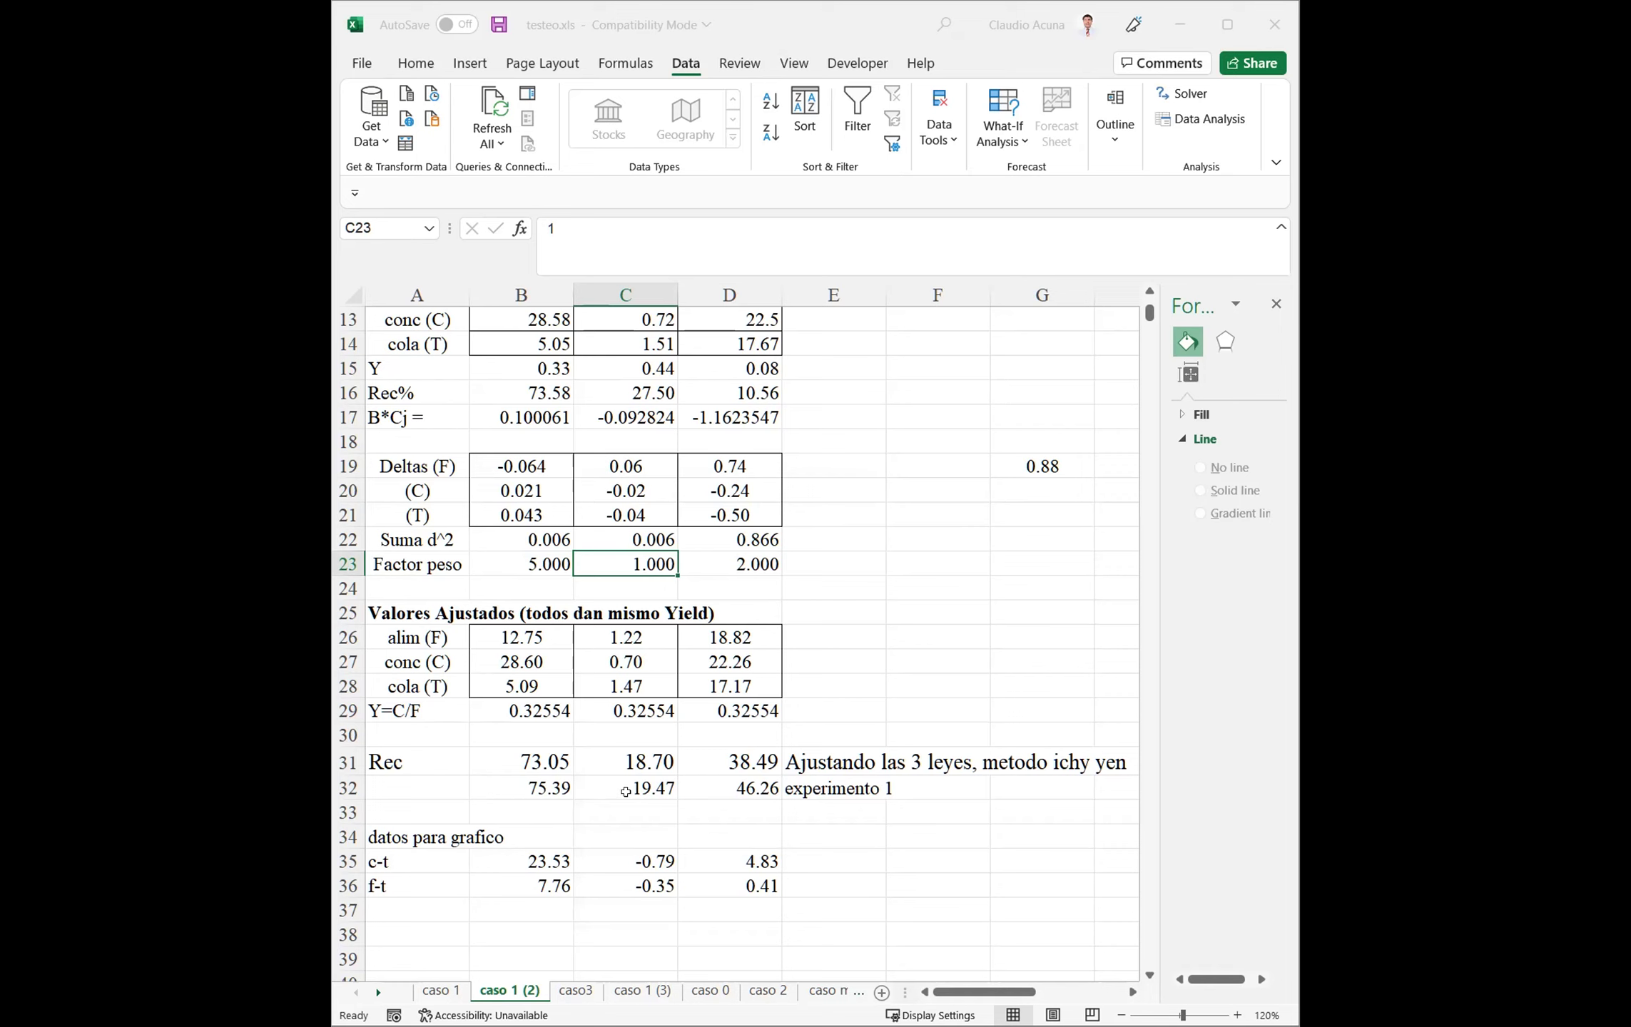
# Compare the recoveries in row 31 of caso 1 (2) with the experiment 1 recoveries in row 32
pyautogui.click(530, 757)
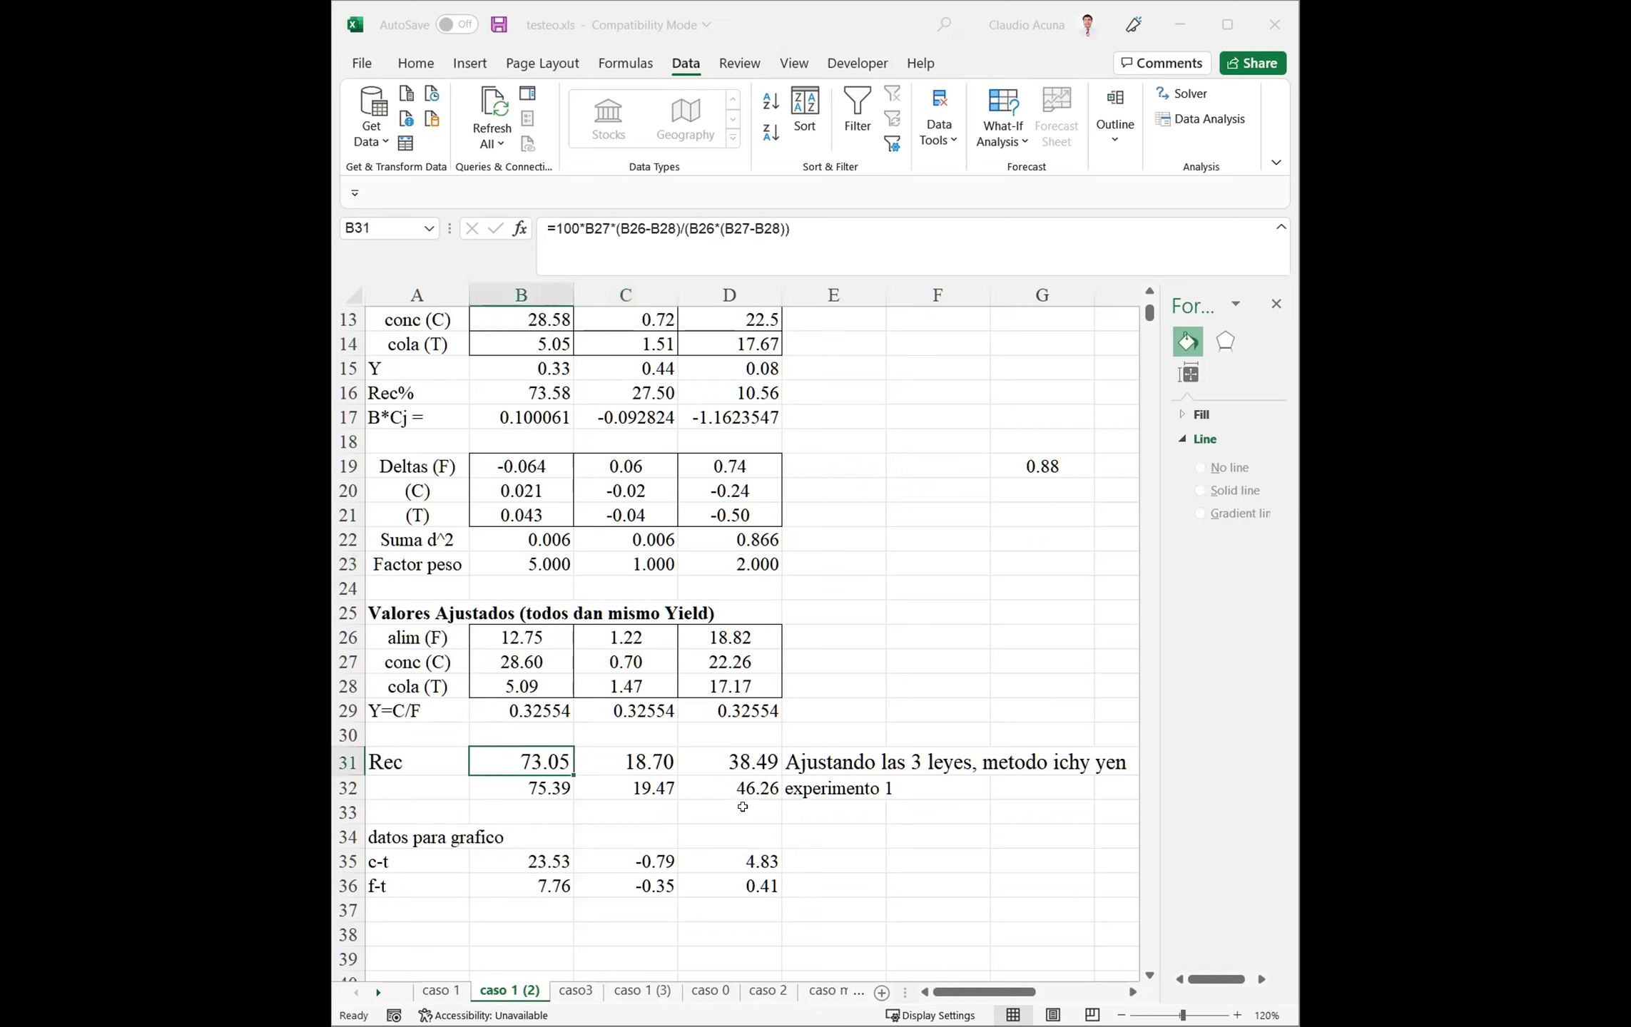
pyautogui.moveTo(563, 788); pyautogui.dragTo(656, 790)
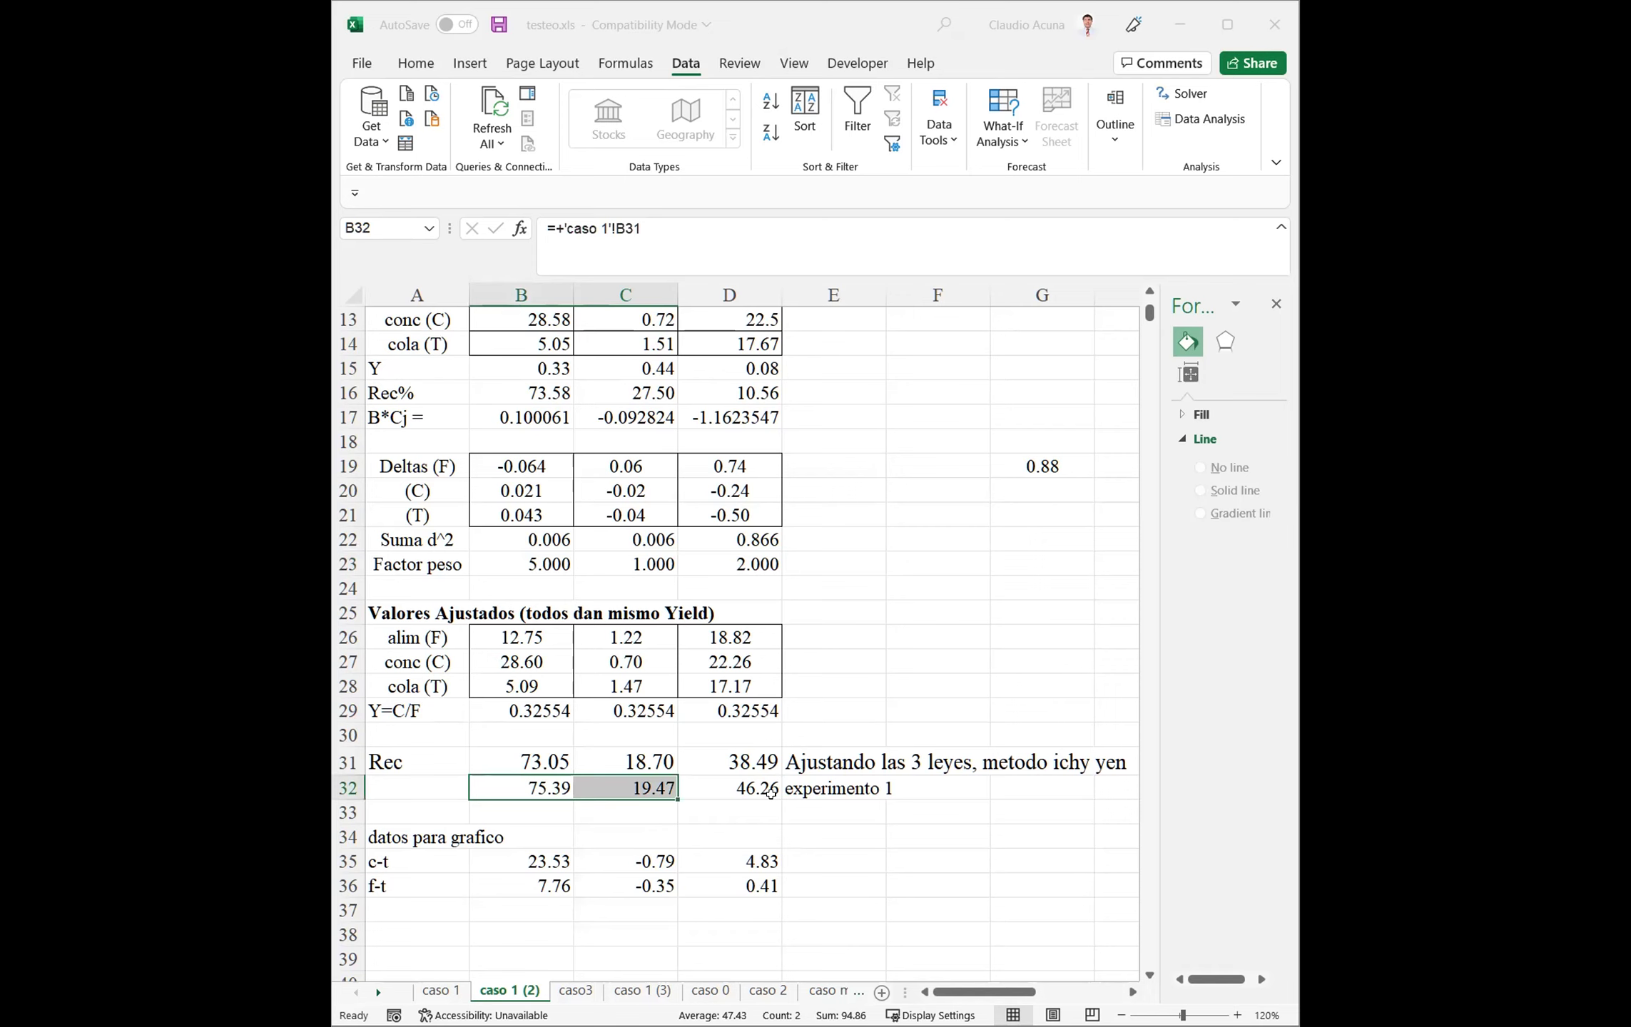
pyautogui.click(867, 605)
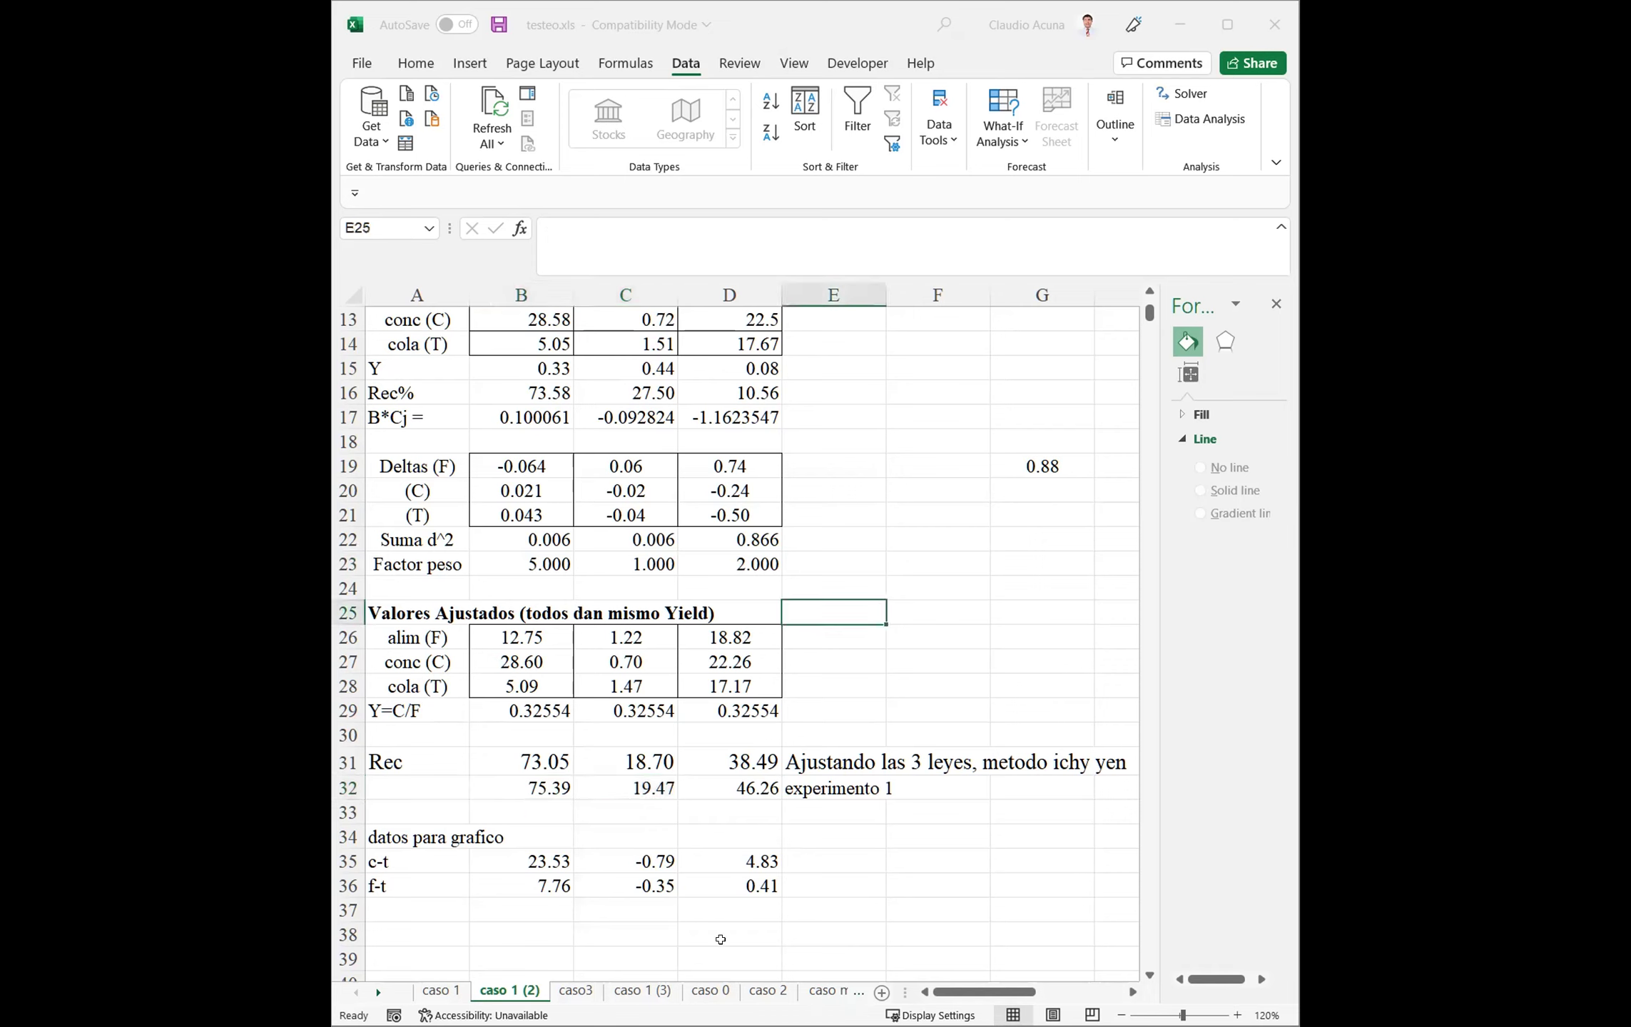
# Look at the caso3 sheet, reveal the remaining sheet names, and open the caso minprobal sheet in a wider window
pyautogui.click(576, 991)
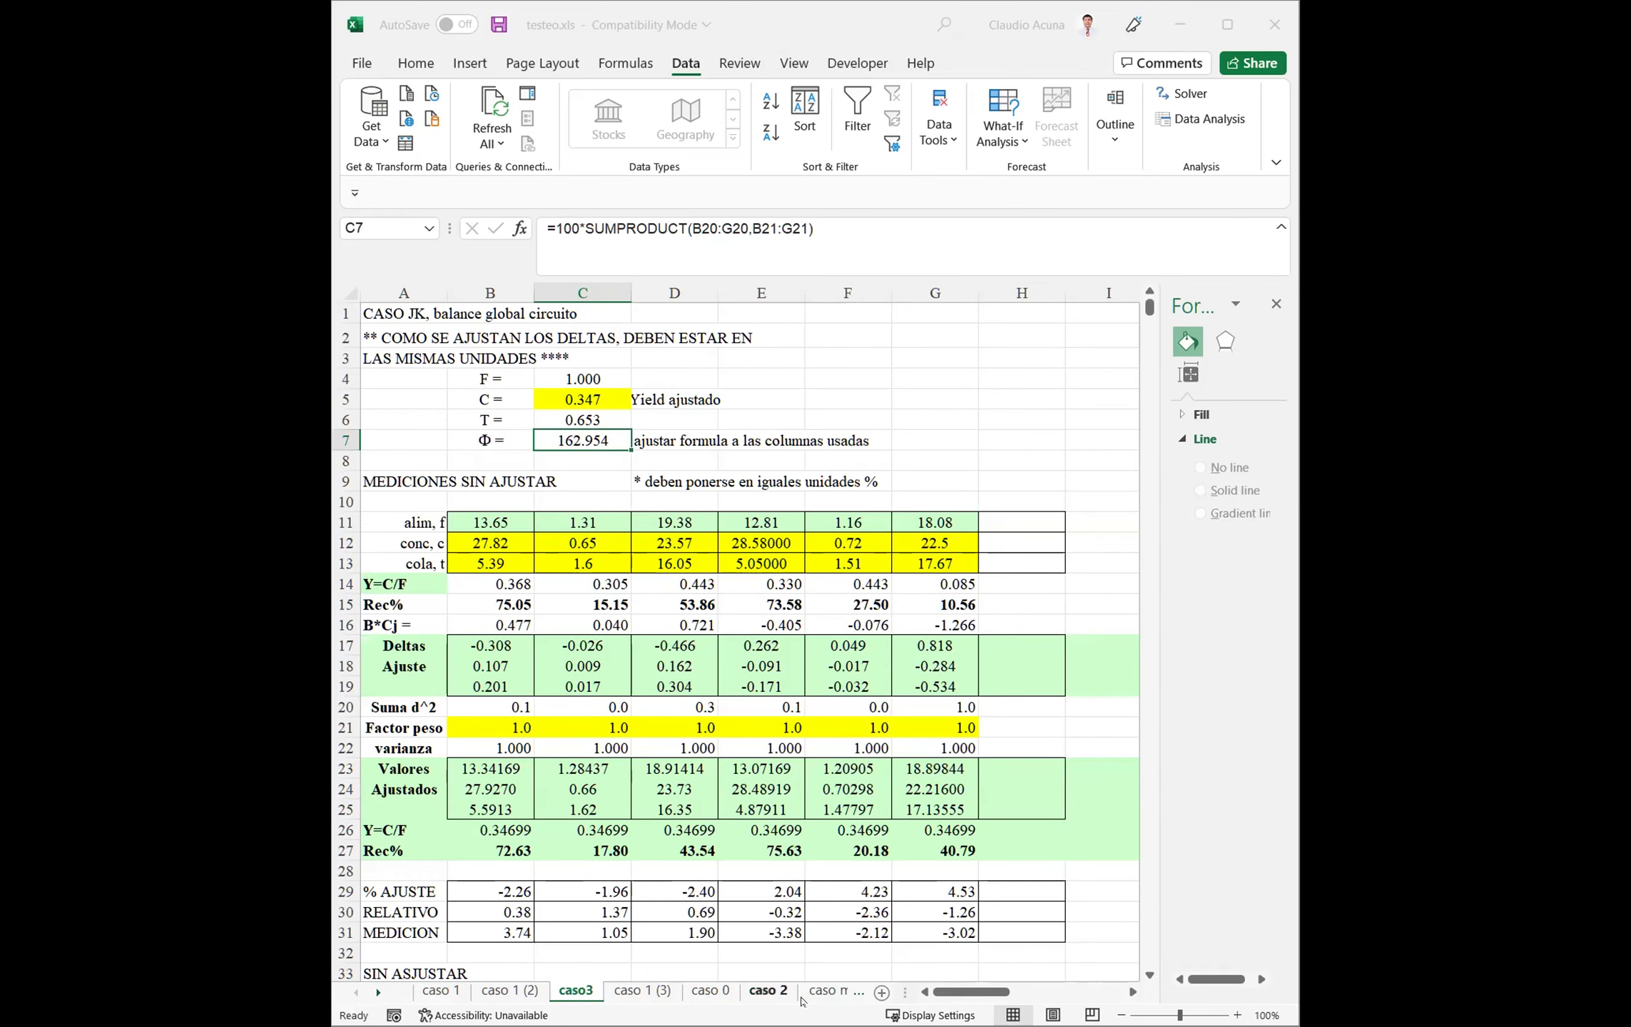
pyautogui.moveTo(926, 991); pyautogui.dragTo(1086, 992)
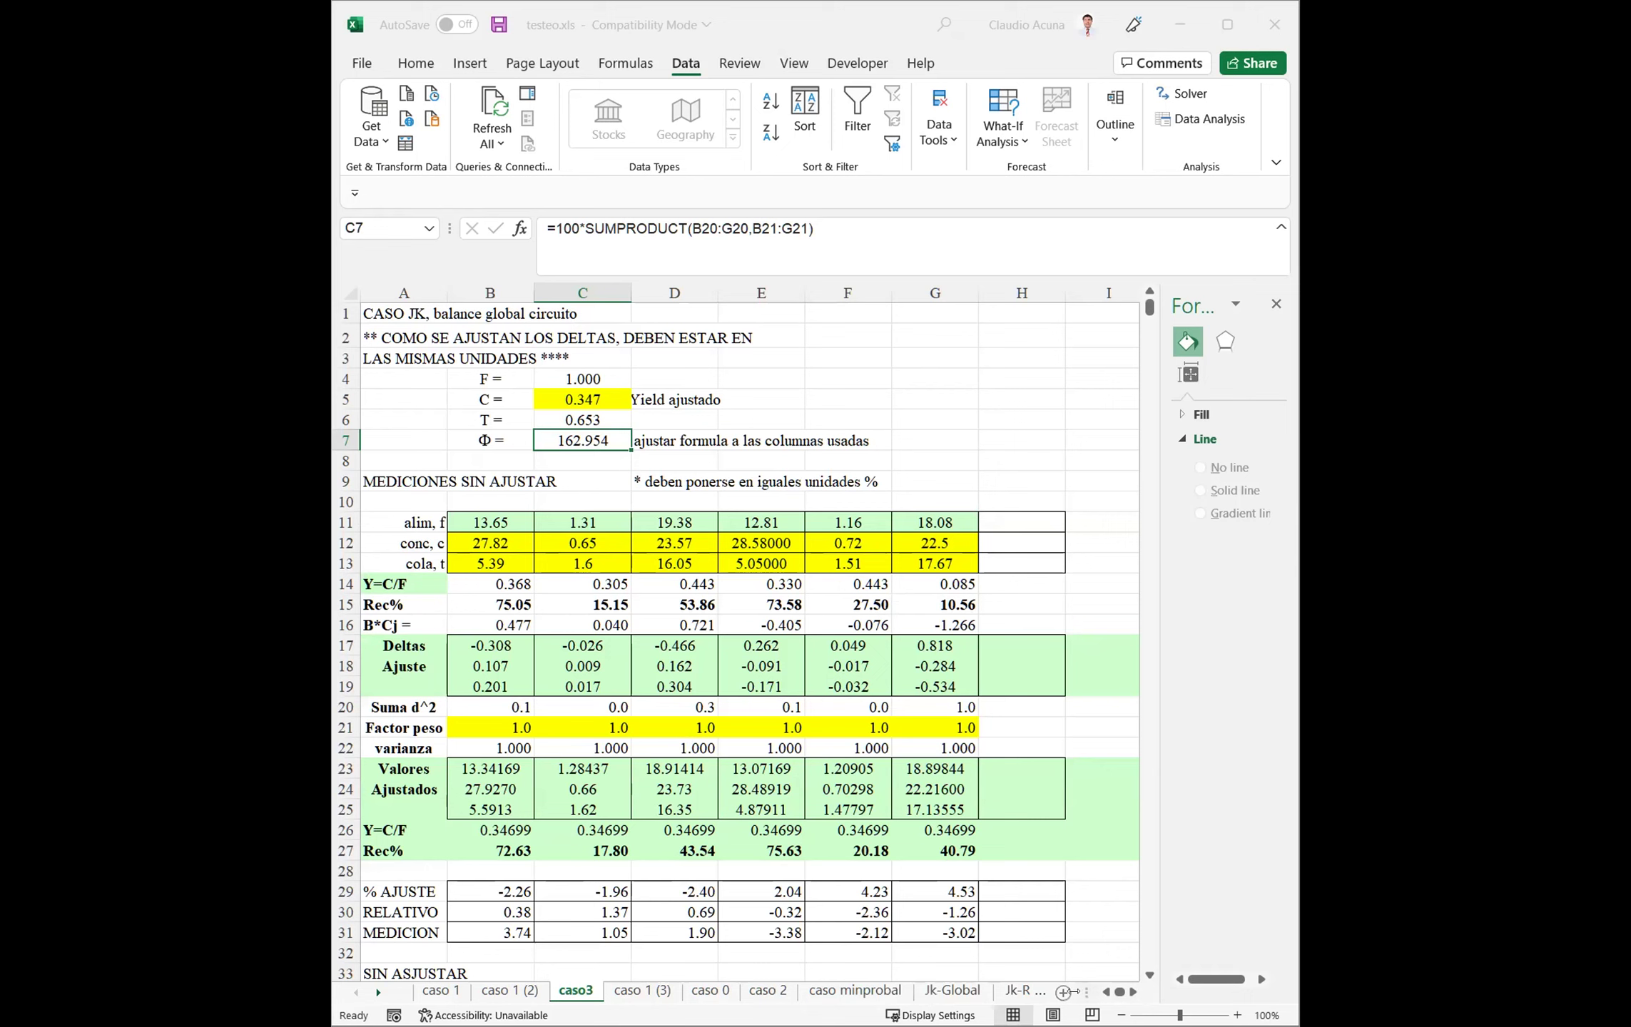
pyautogui.click(842, 991)
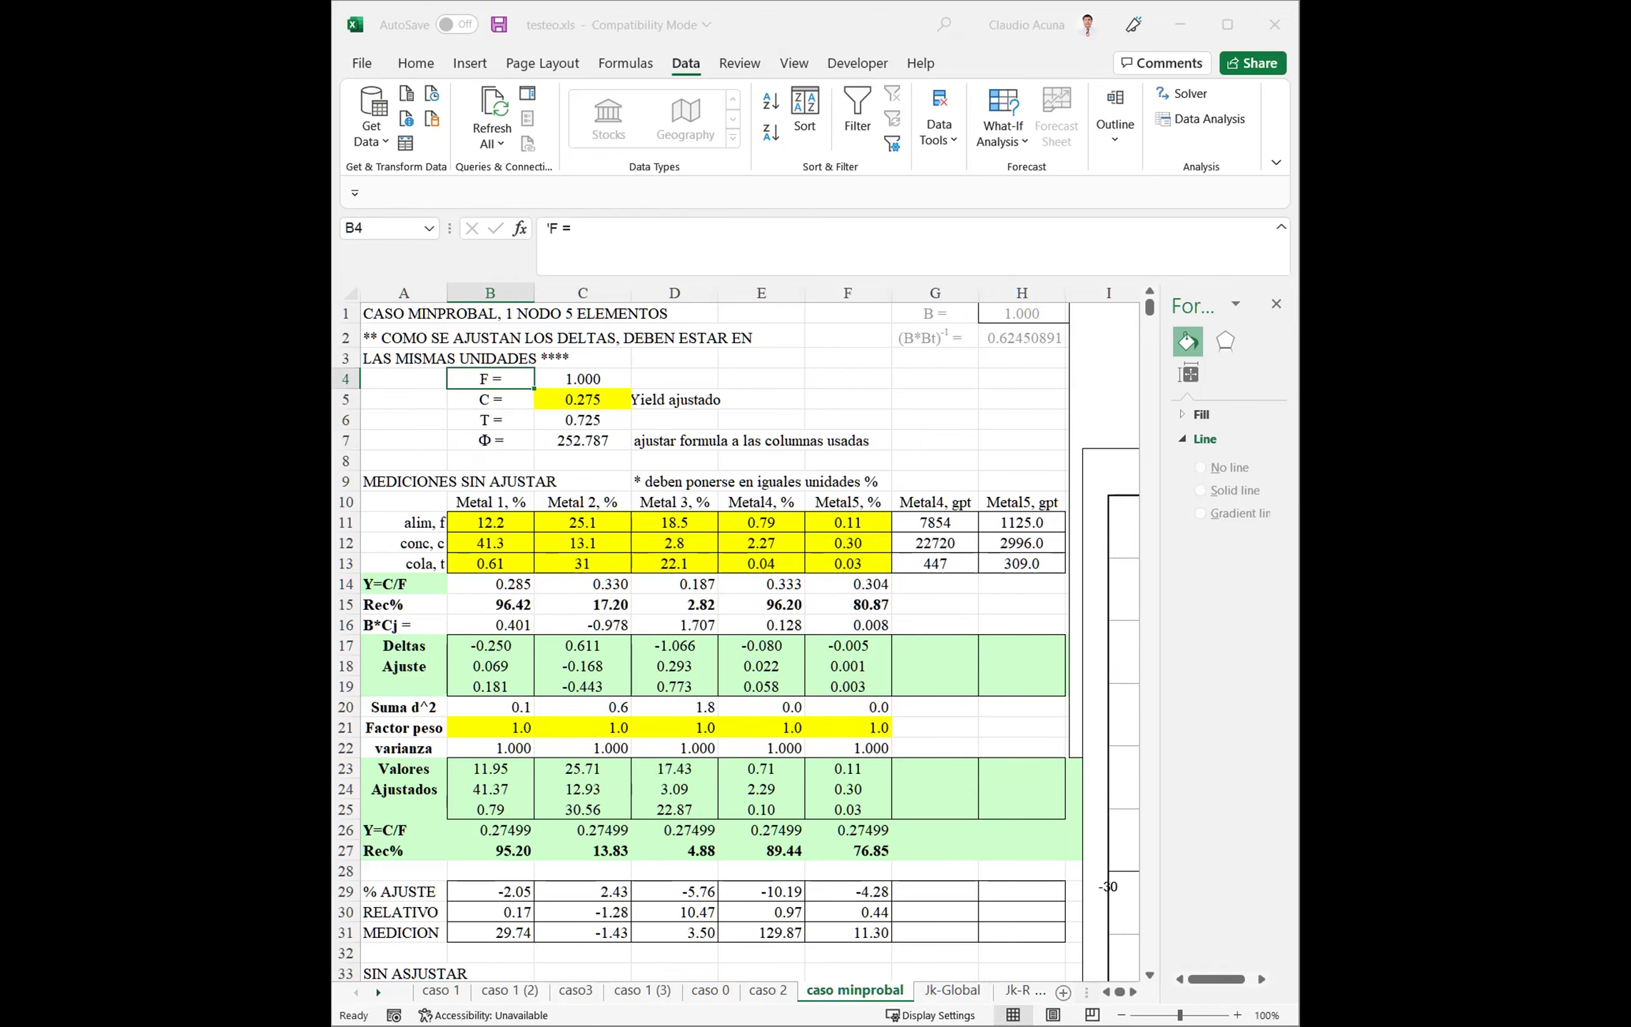
pyautogui.press('super+Up')
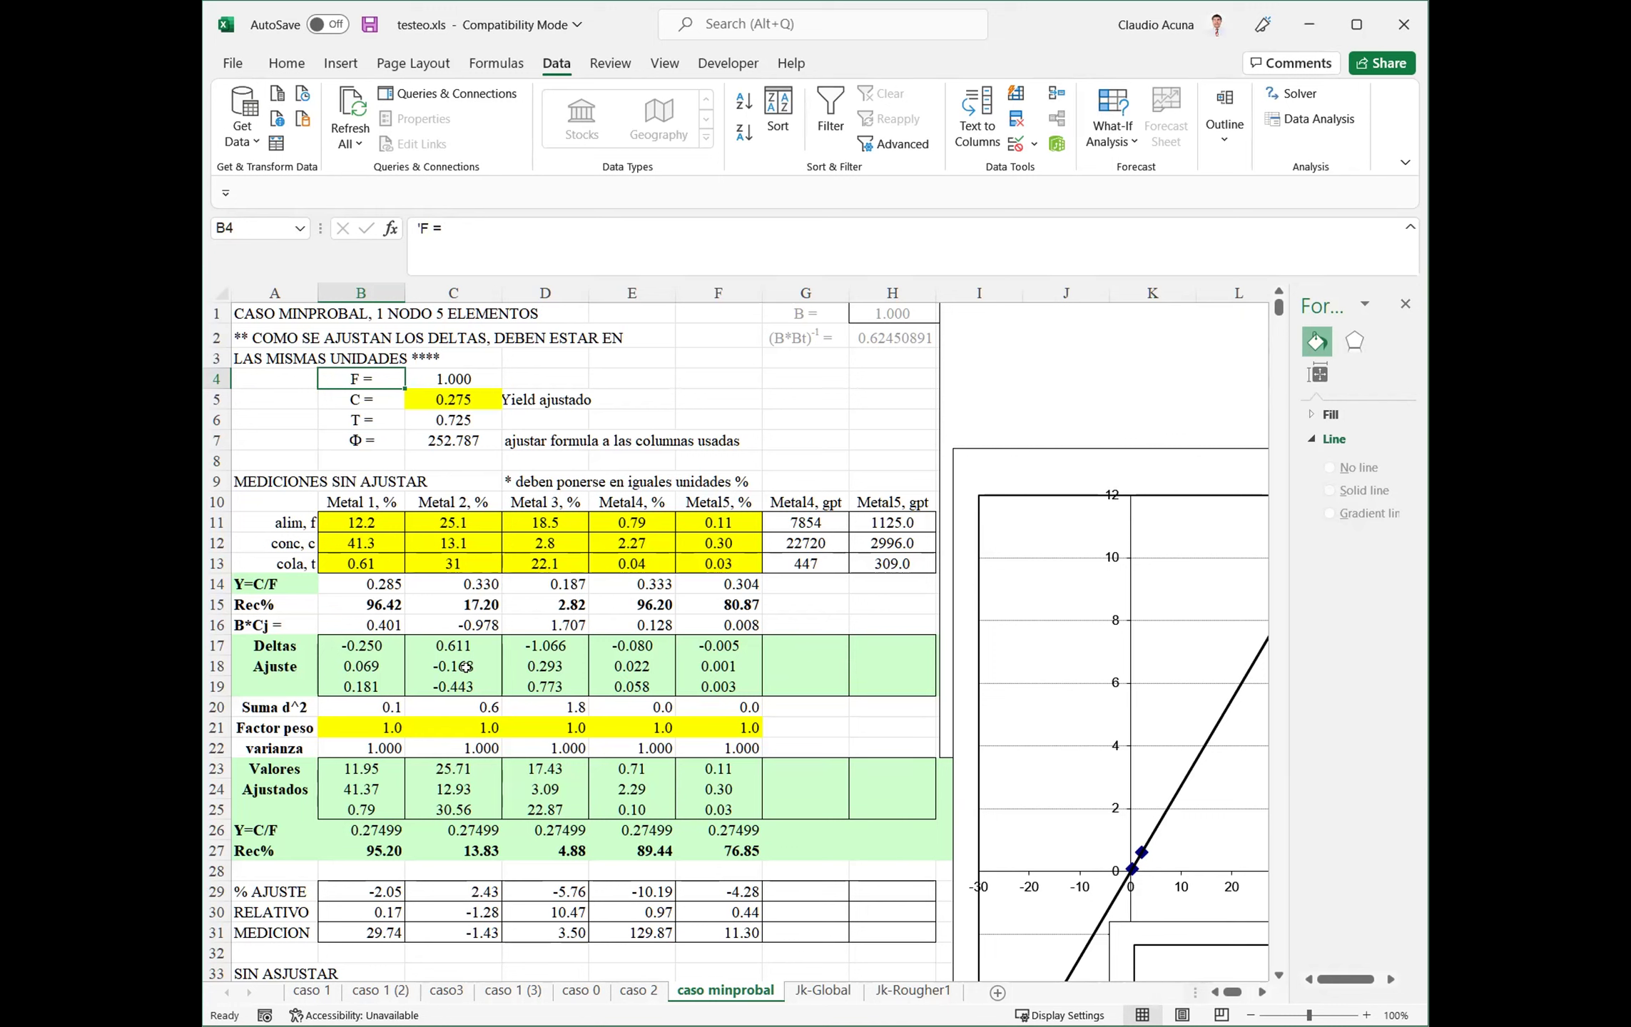
# Examine the objective function formula in C7 and the sum of squared deltas formula in B20 on caso minprobal
pyautogui.click(448, 441)
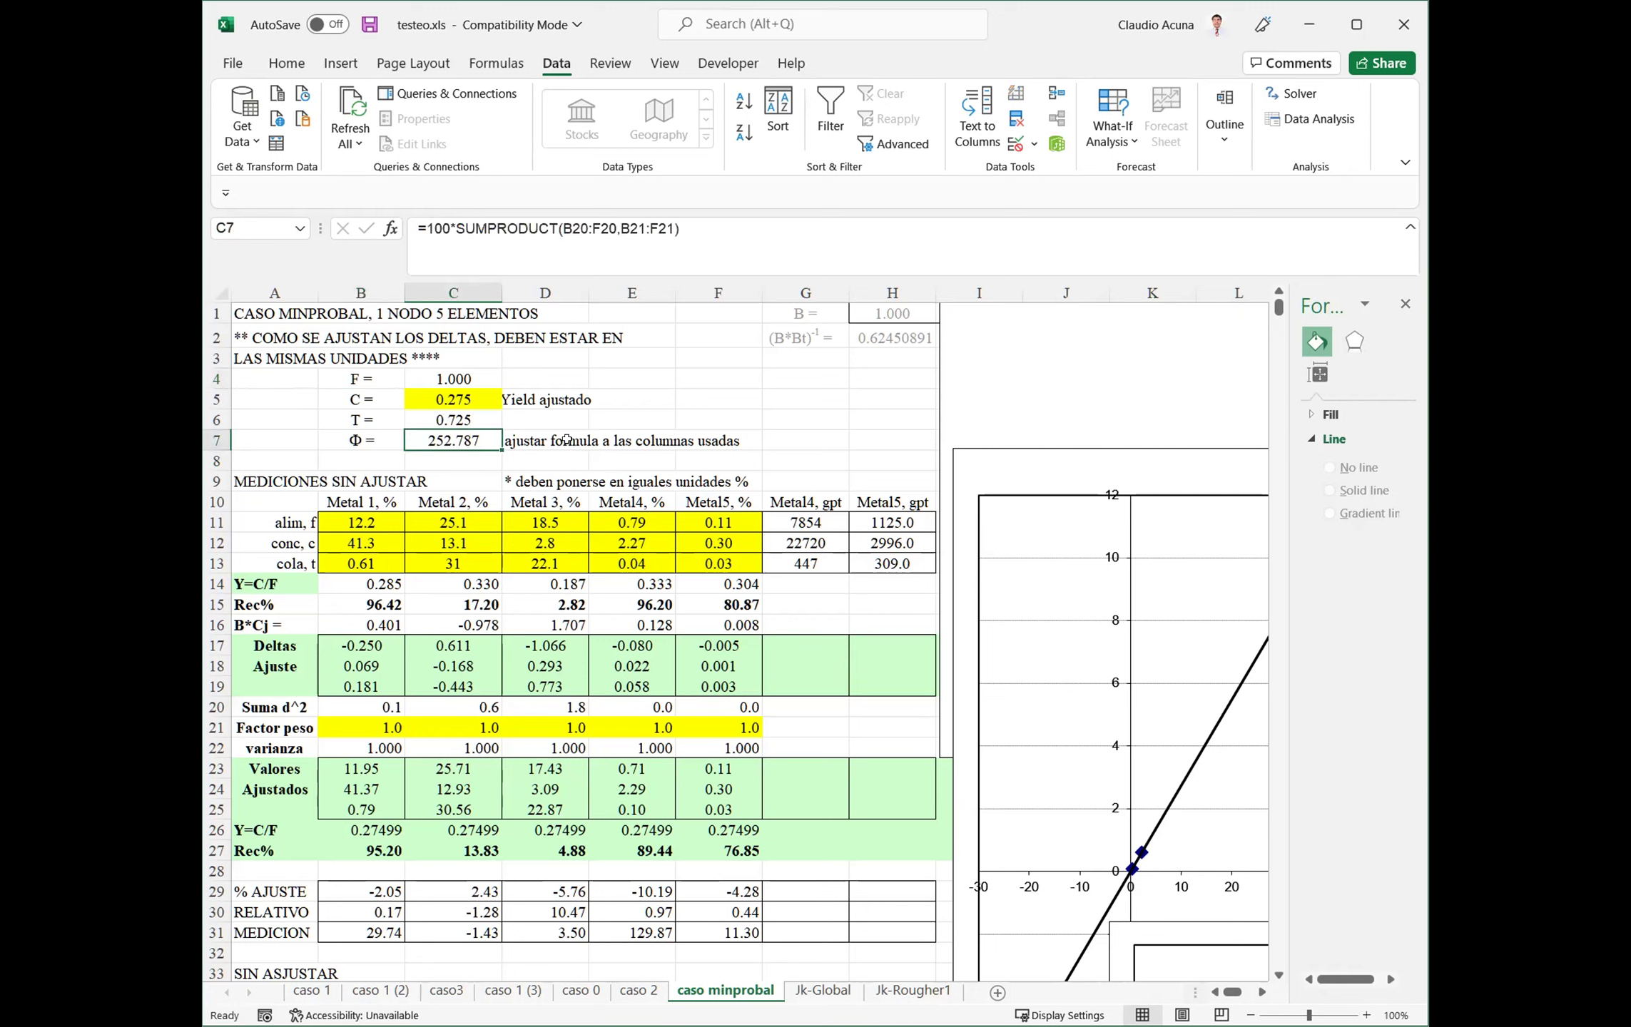
pyautogui.press('F2')
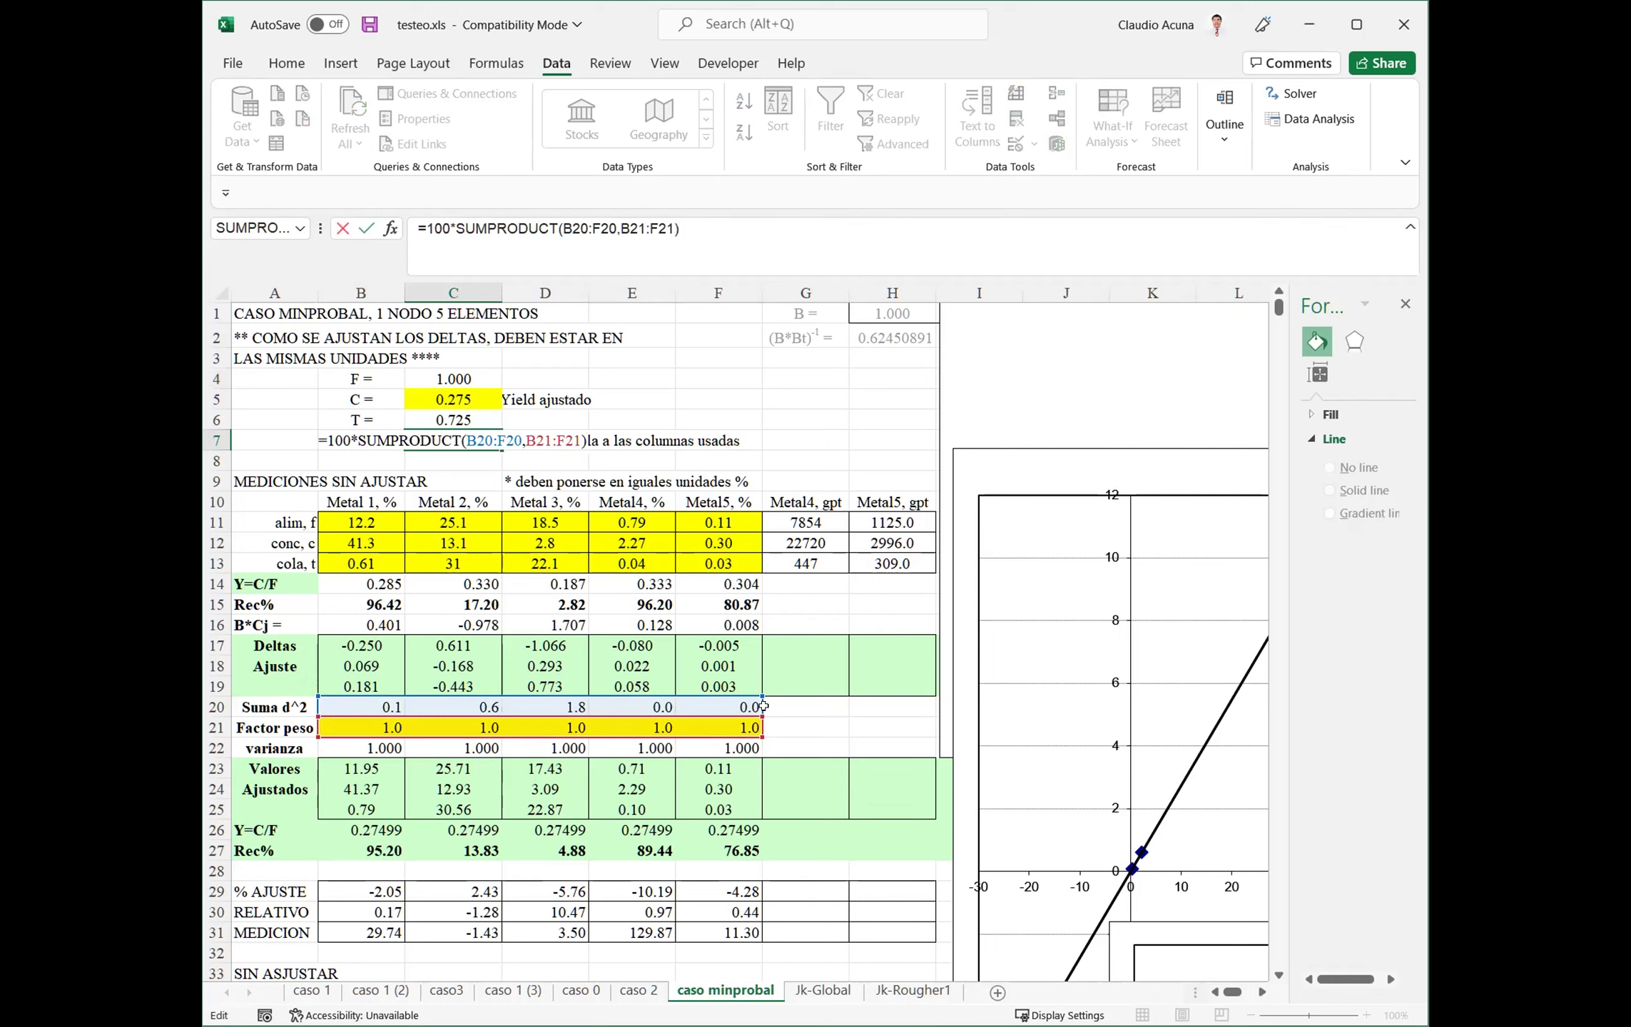
pyautogui.click(383, 705)
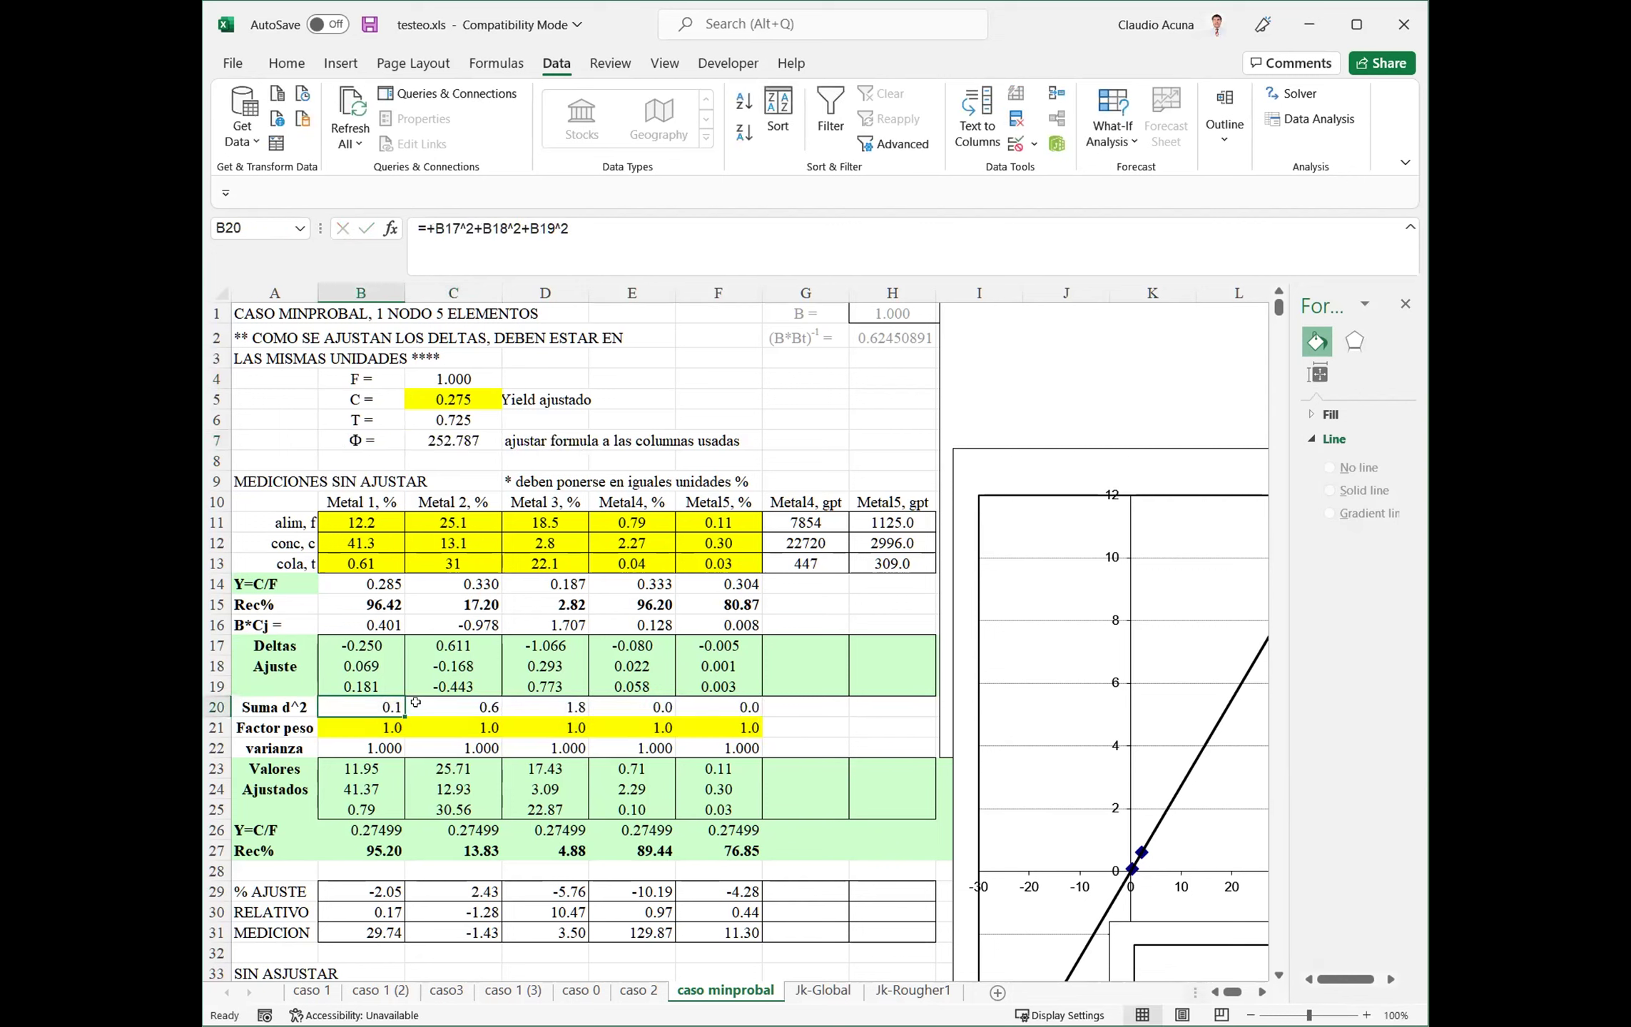
pyautogui.doubleClick(385, 707)
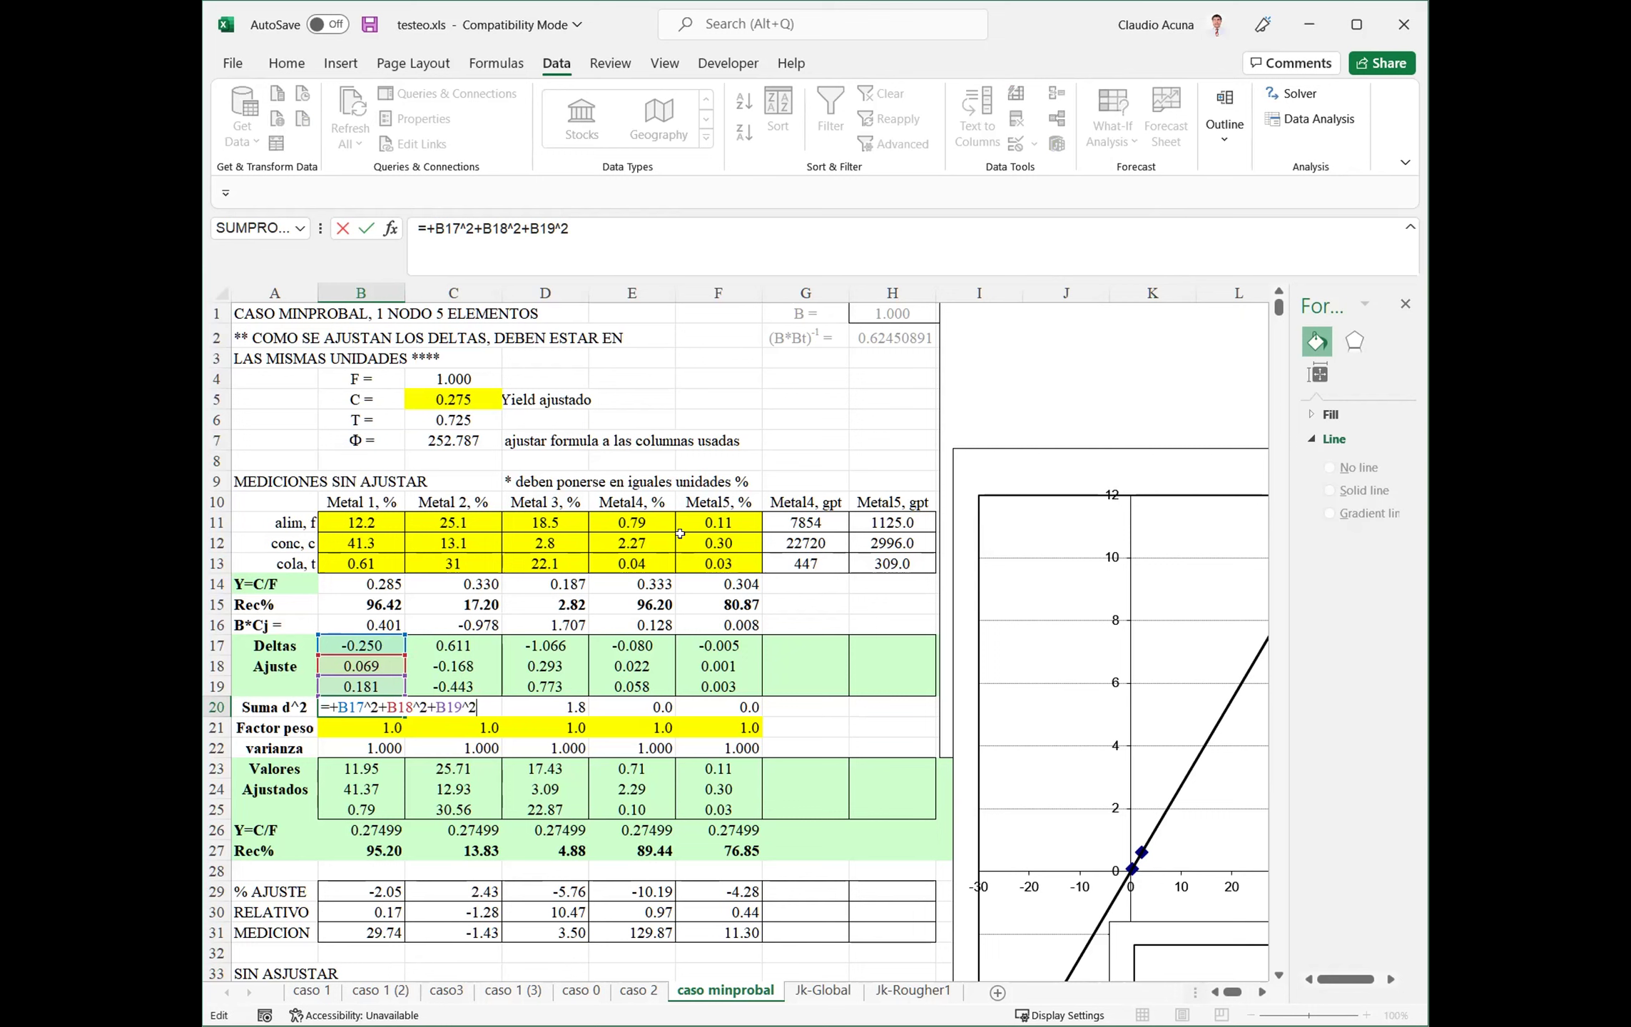
pyautogui.press('Escape')
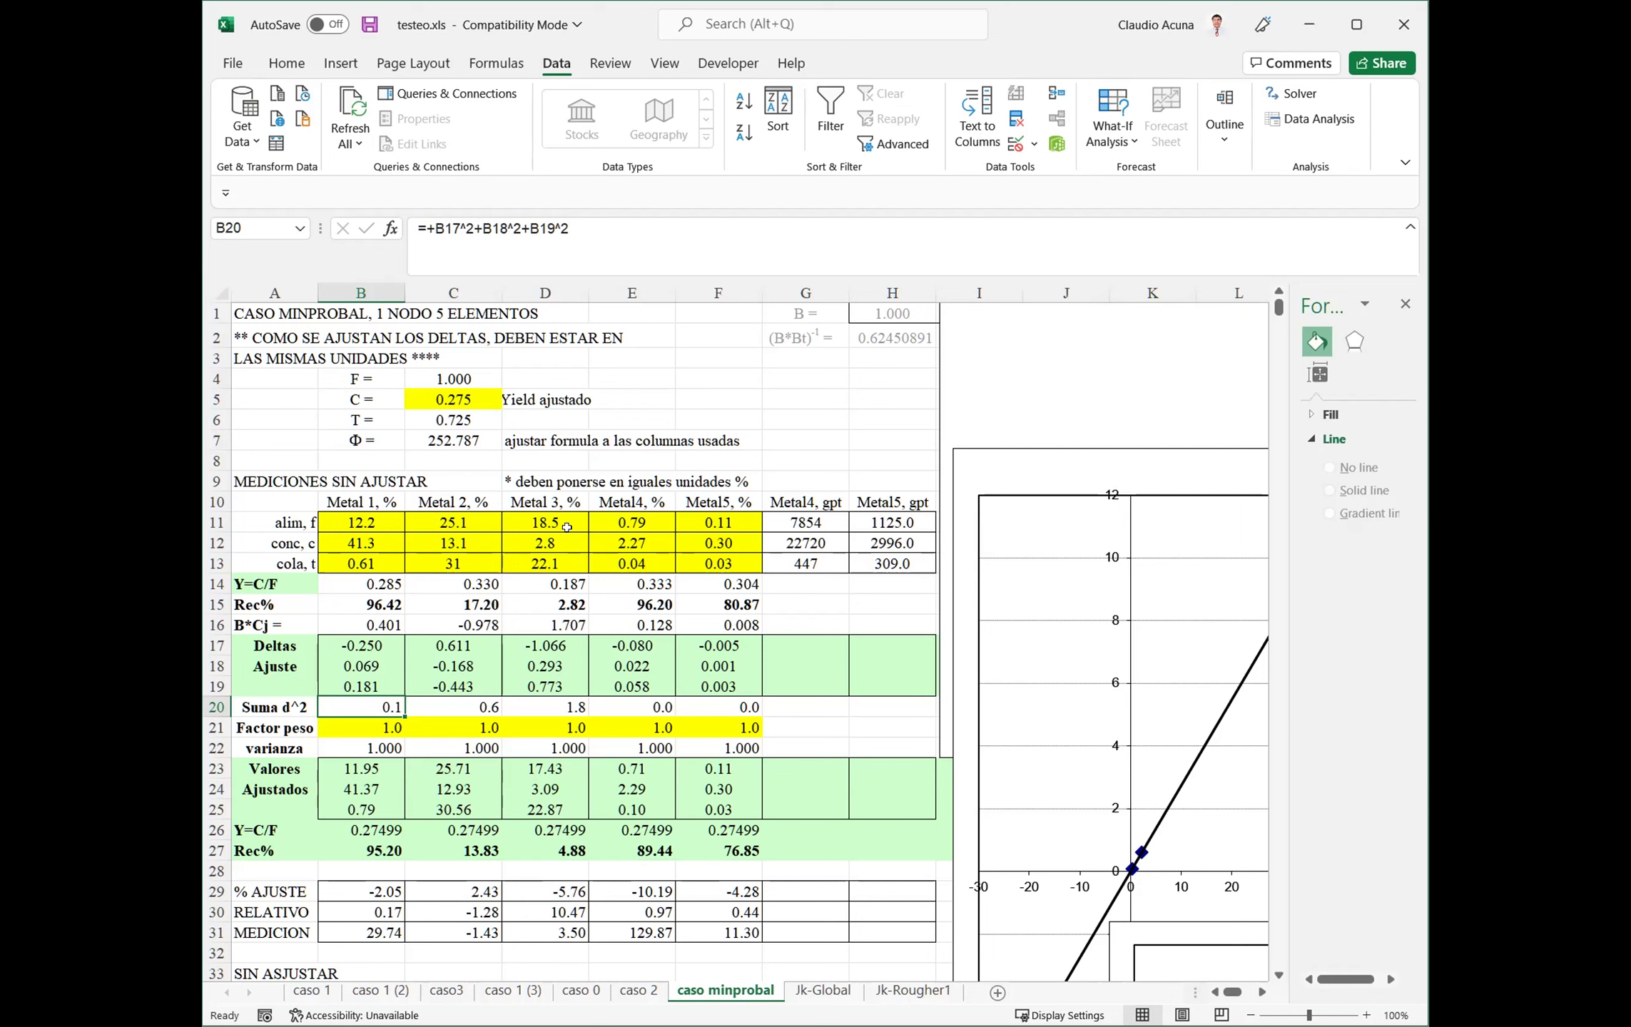
# Set the caso minprobal weight factors in row 21 to 20 for Metal 1, 10 for Metal 2, 5 for Metal 3 and 0.1 for Metal 5
pyautogui.click(361, 543)
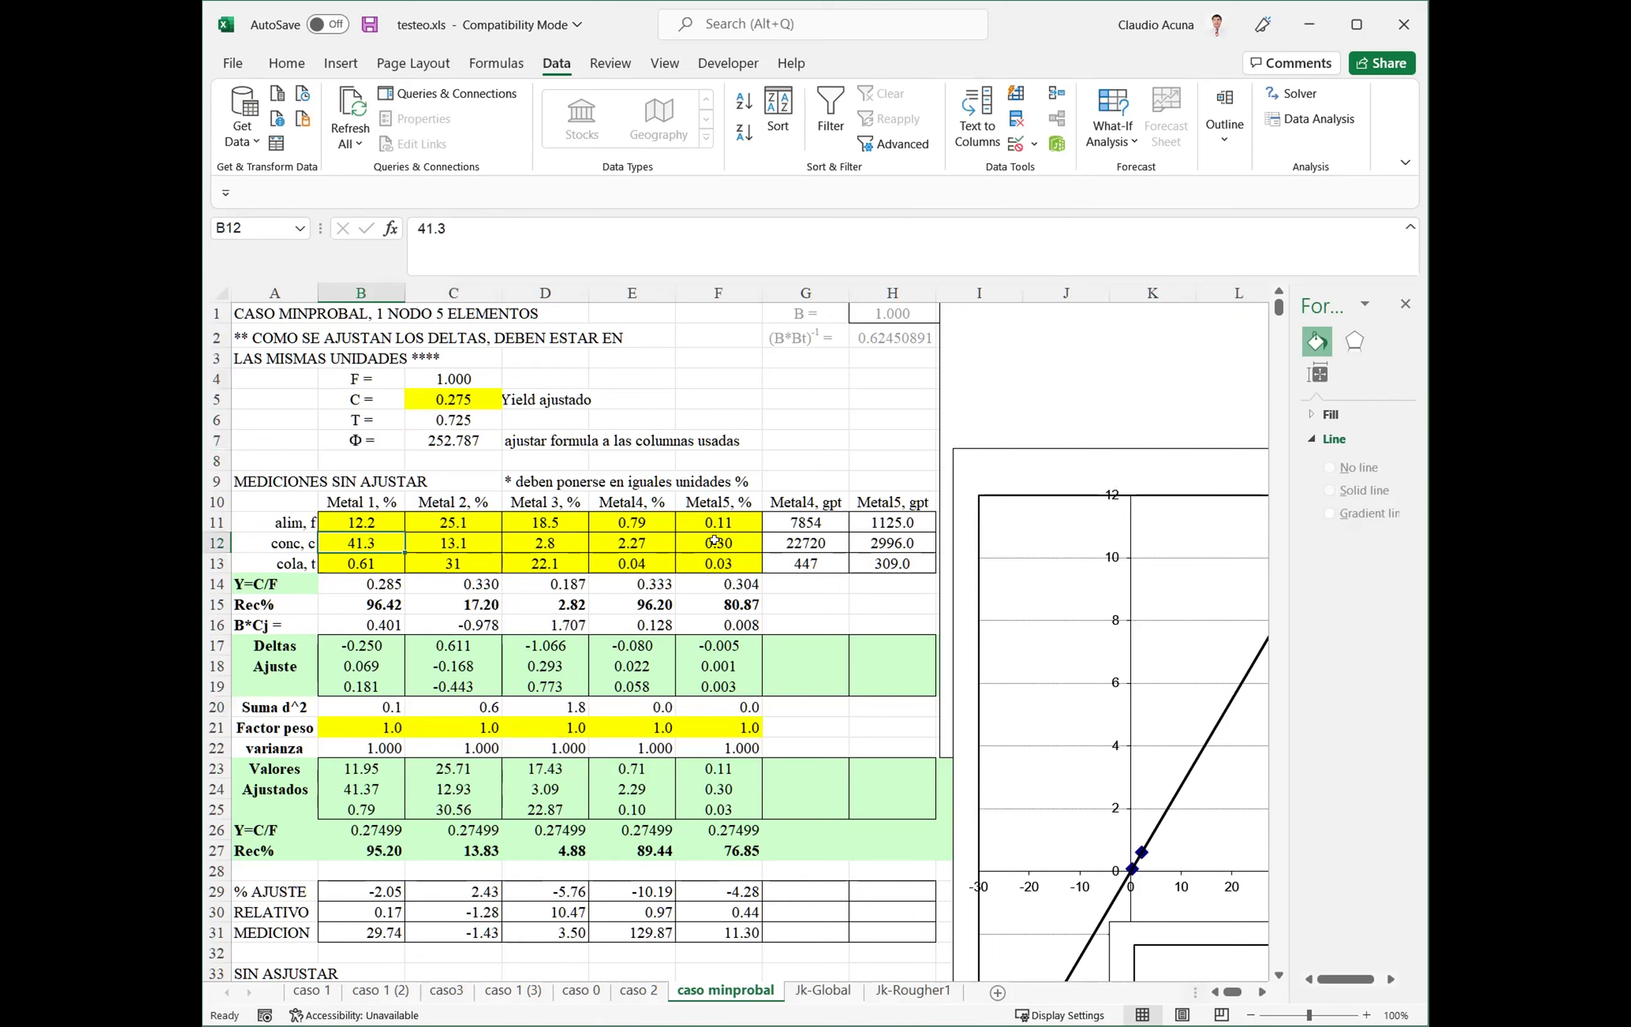
pyautogui.click(737, 729)
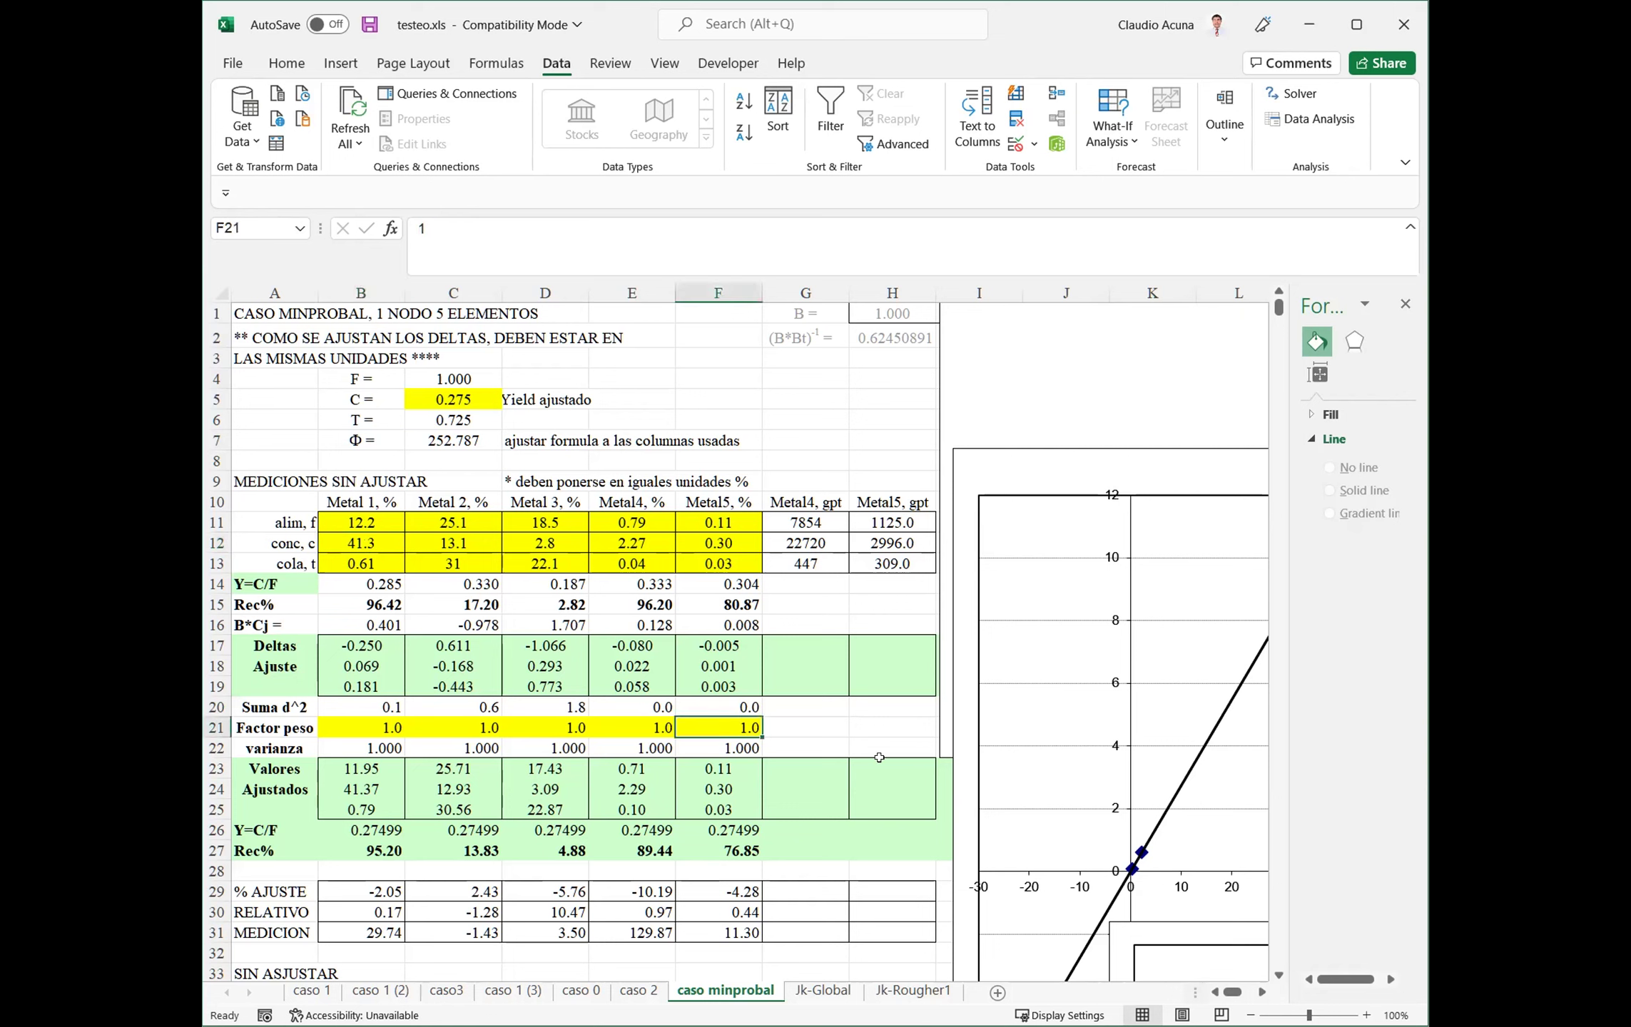
pyautogui.write('.1')
pyautogui.press('Left')
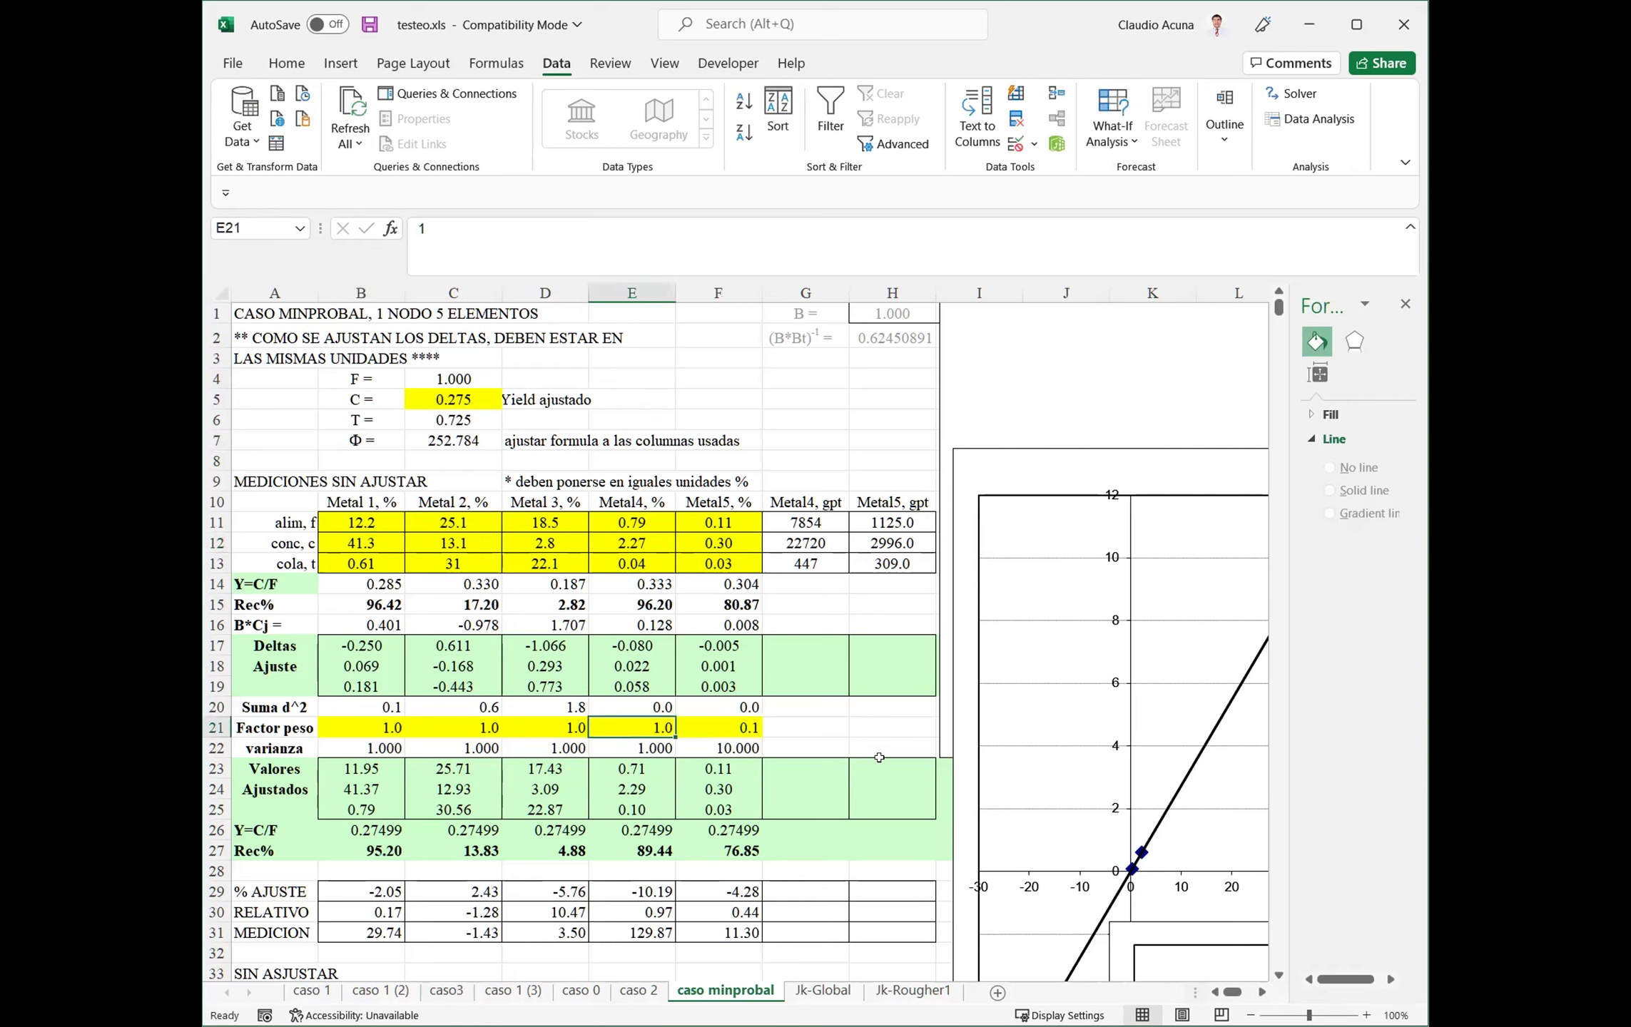
pyautogui.press('Left')
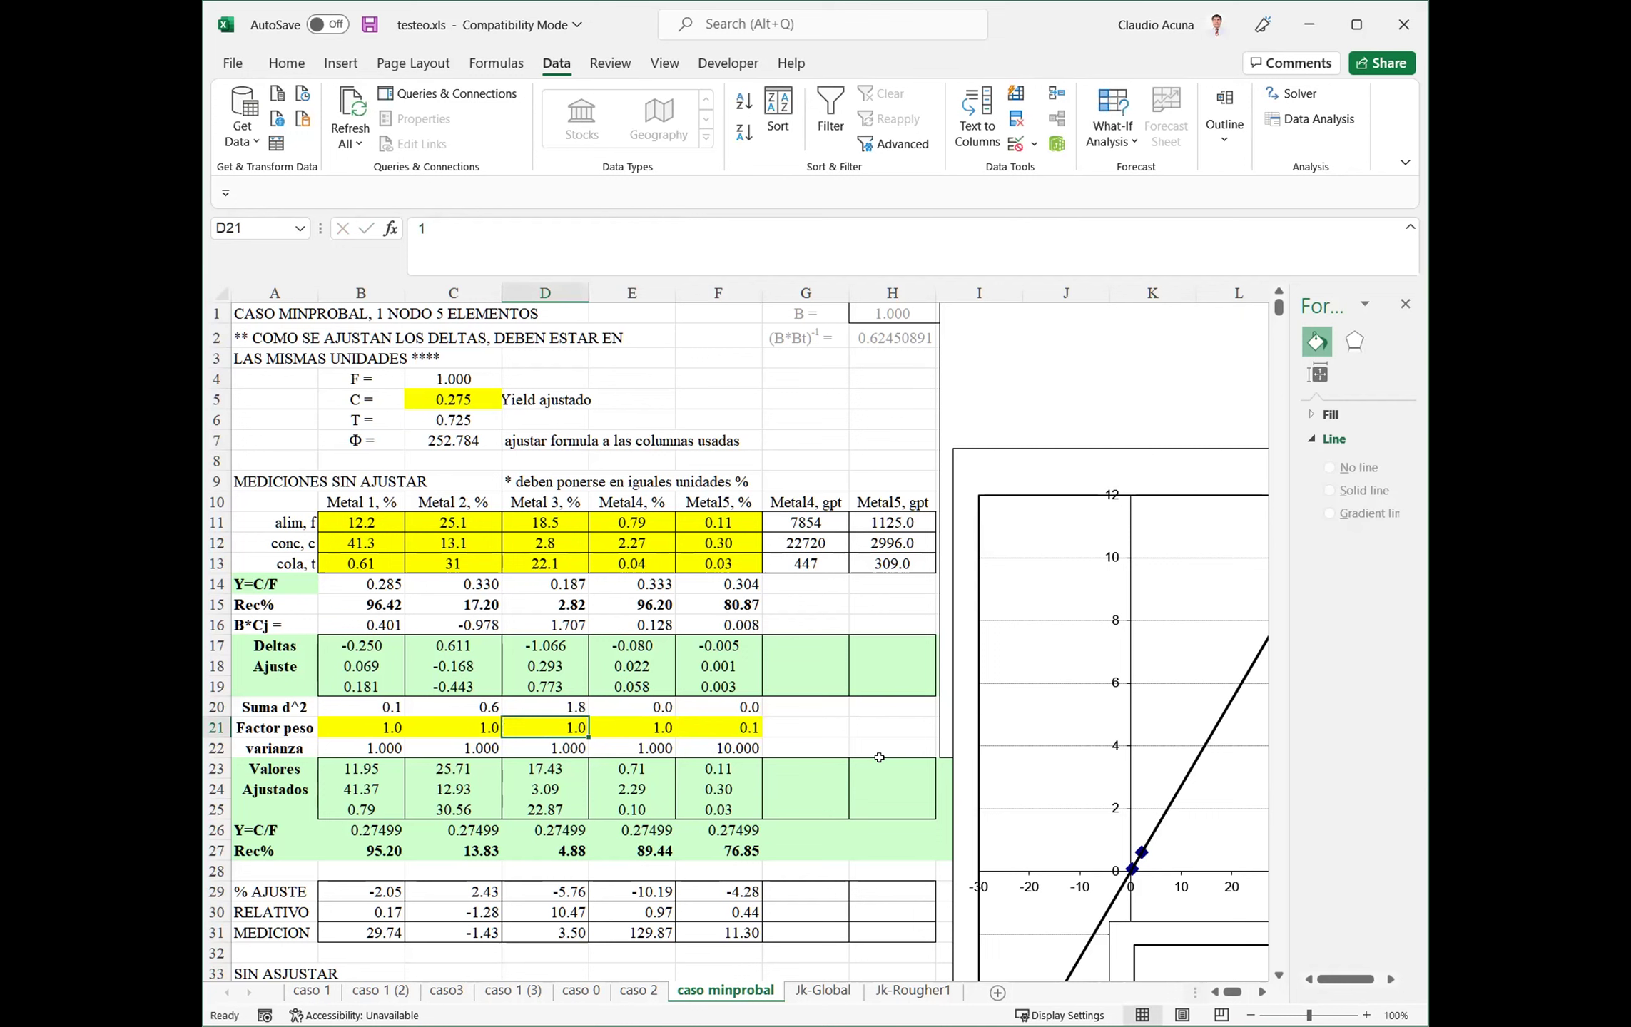
pyautogui.write('5')
pyautogui.press('Left')
pyautogui.write('10')
pyautogui.press('Left')
pyautogui.write('20')
pyautogui.press('Return')
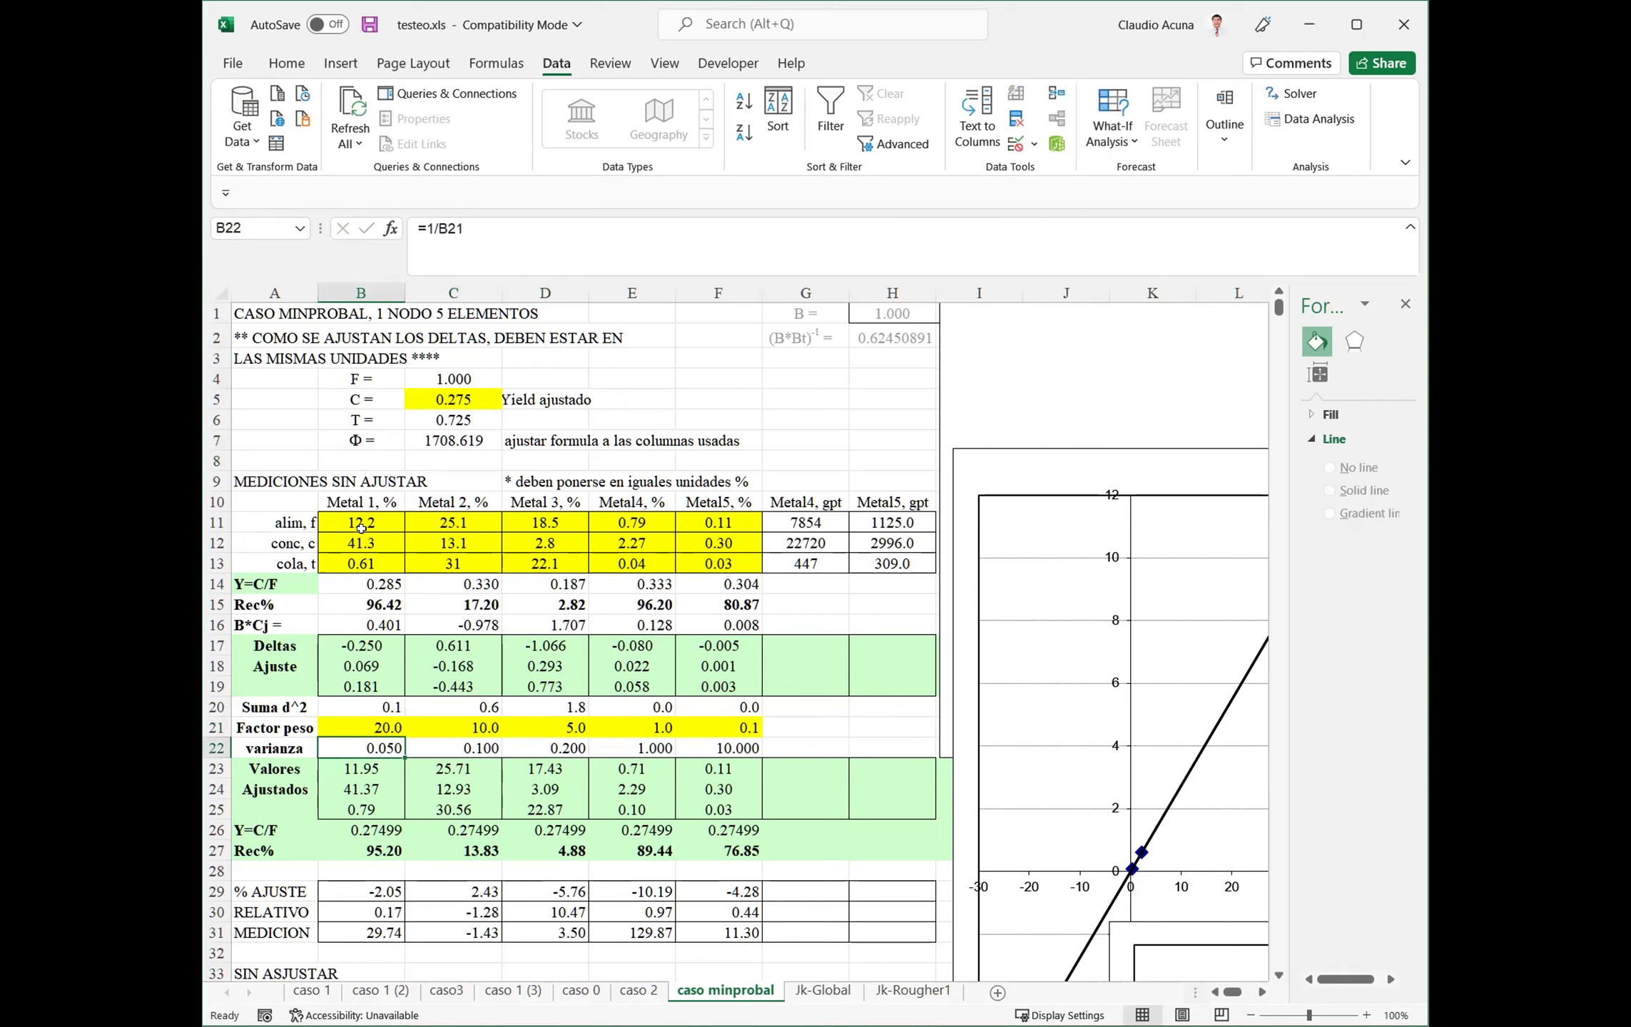
# Run Solver on caso minprobal to minimise the objective in C7 by changing the yield in C5, and keep the solution
pyautogui.click(373, 563)
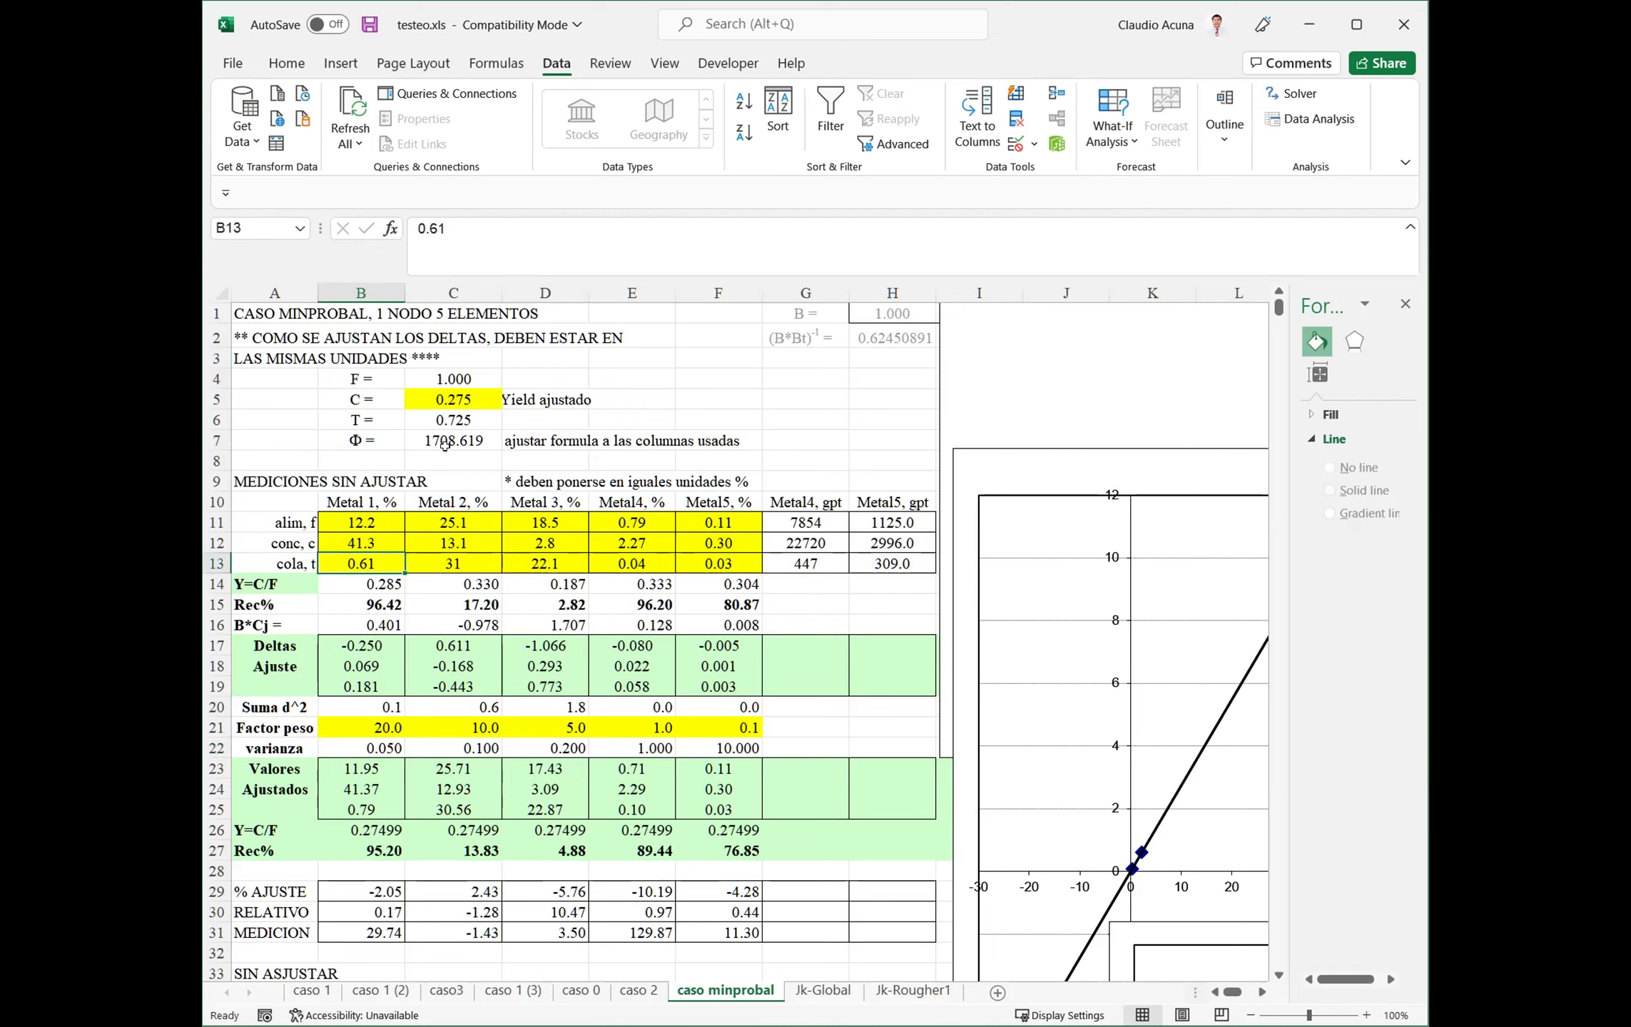
pyautogui.click(1298, 92)
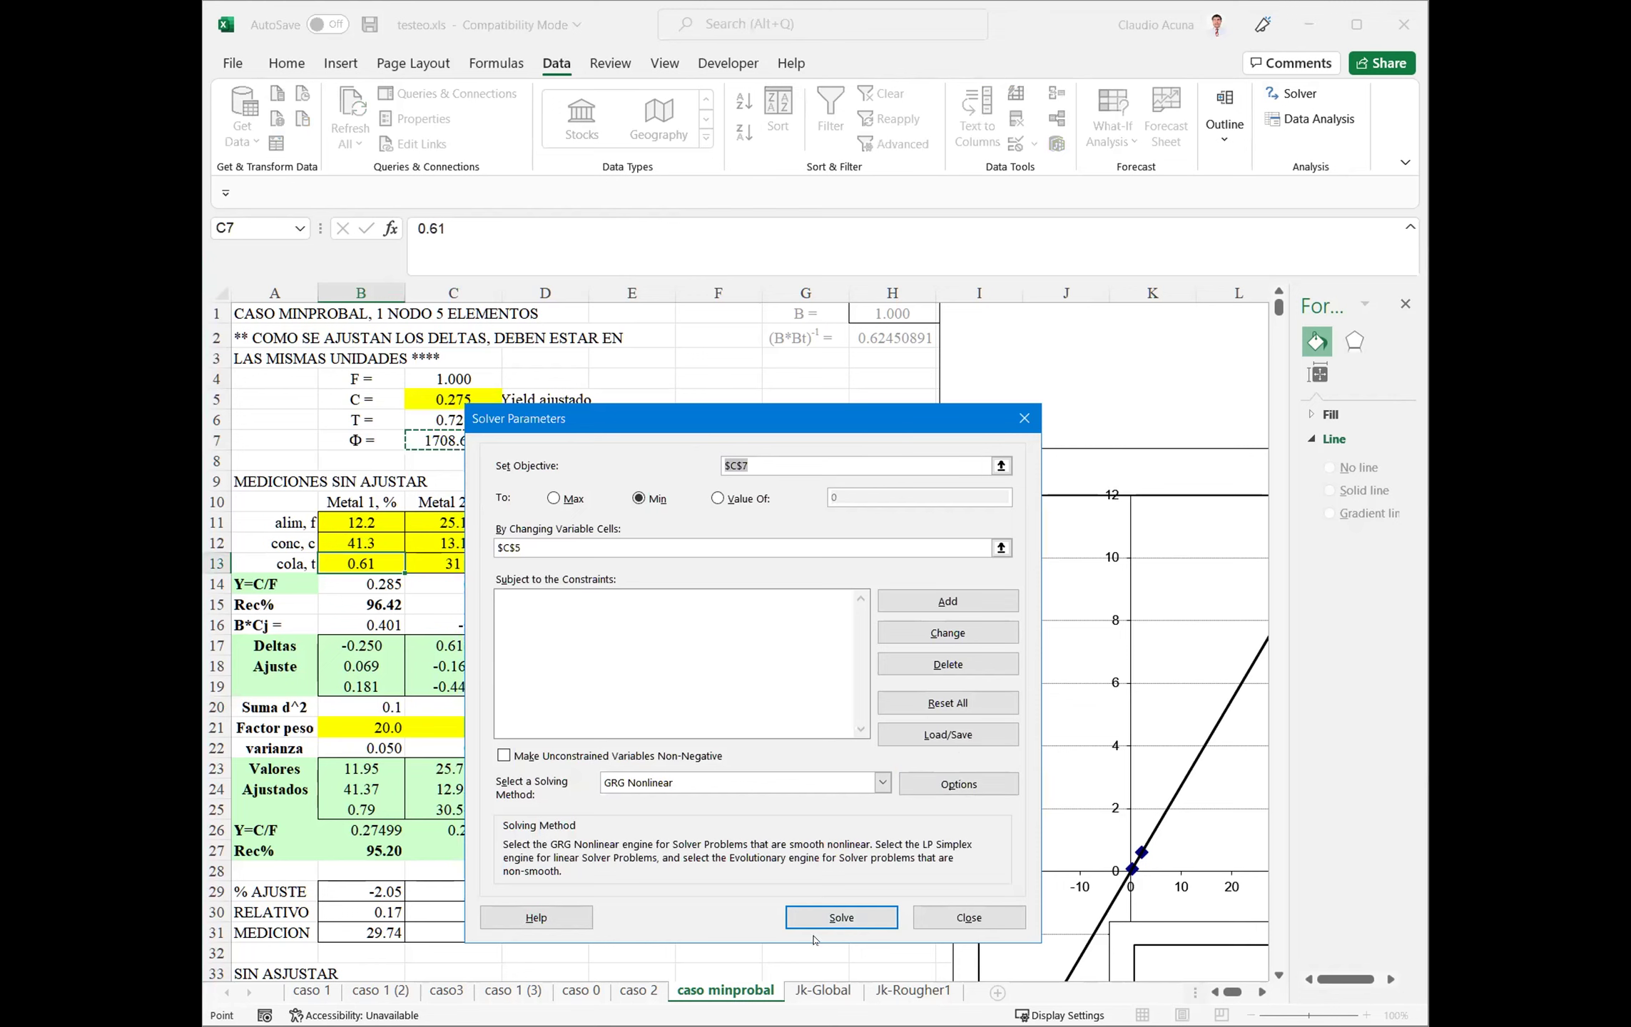
pyautogui.click(826, 915)
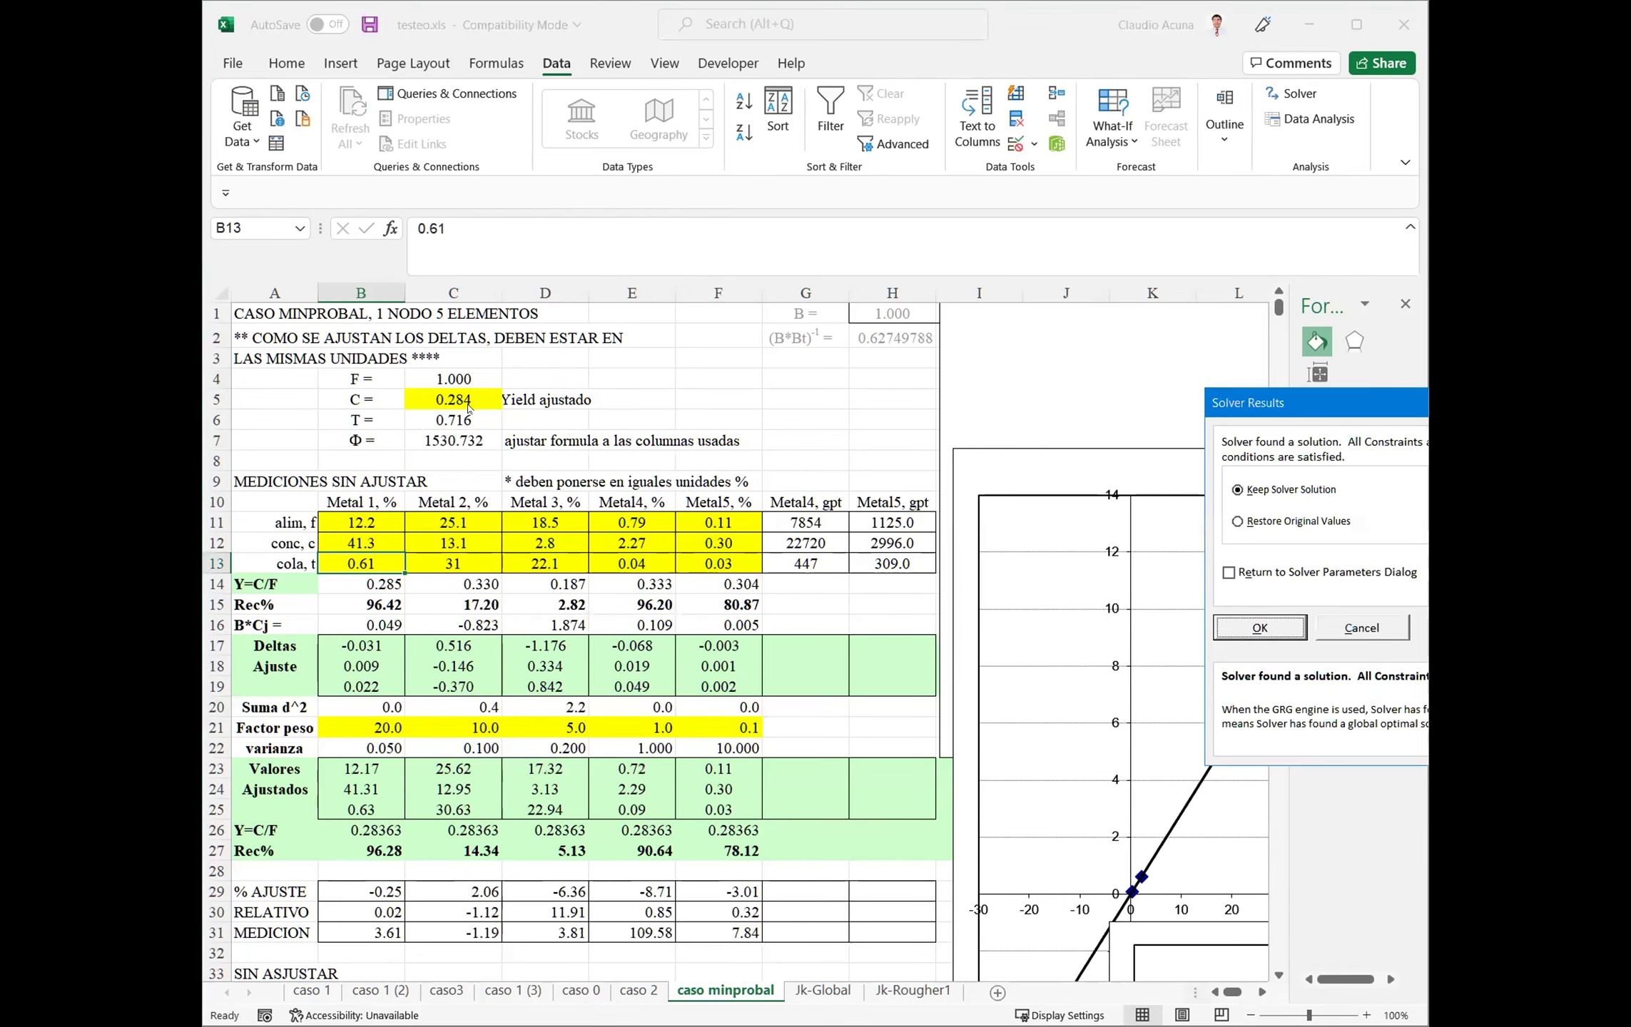
pyautogui.click(1290, 634)
# Copy the adjusted recoveries in B27:F27 and paste them as values only into row 28, starting at B28
pyautogui.scroll(-2, 382, 606)
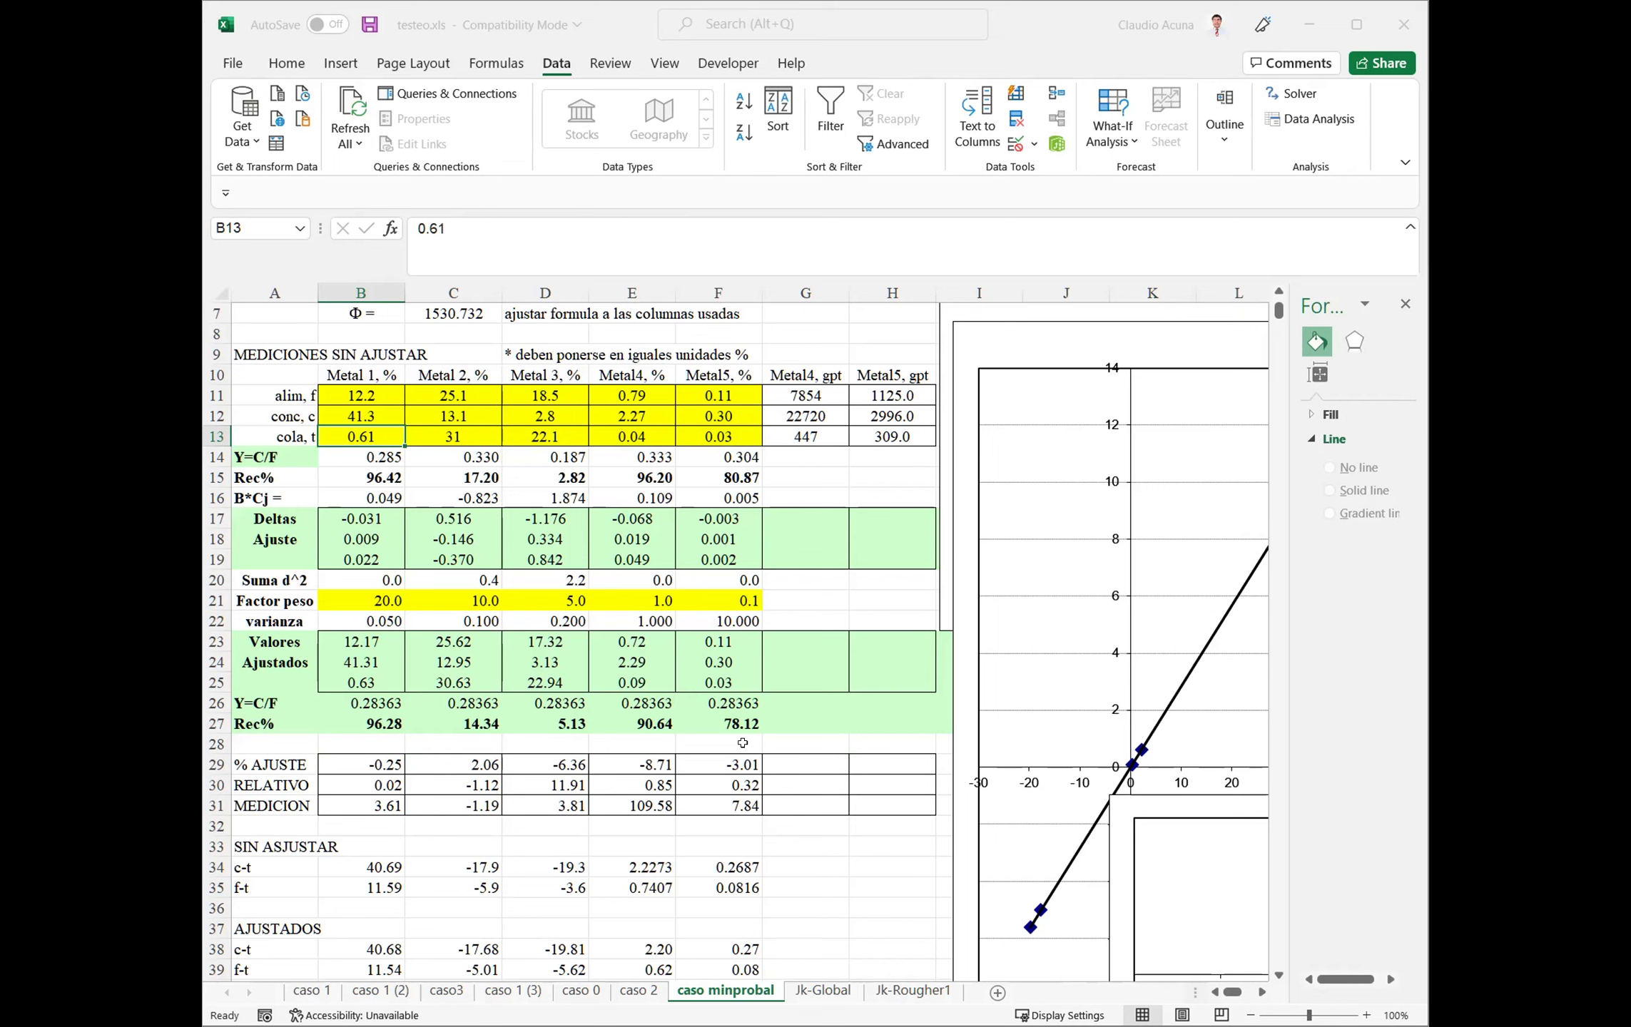
pyautogui.moveTo(371, 722); pyautogui.dragTo(728, 719)
pyautogui.hotkey('ctrl', 'c')
pyautogui.click(374, 744)
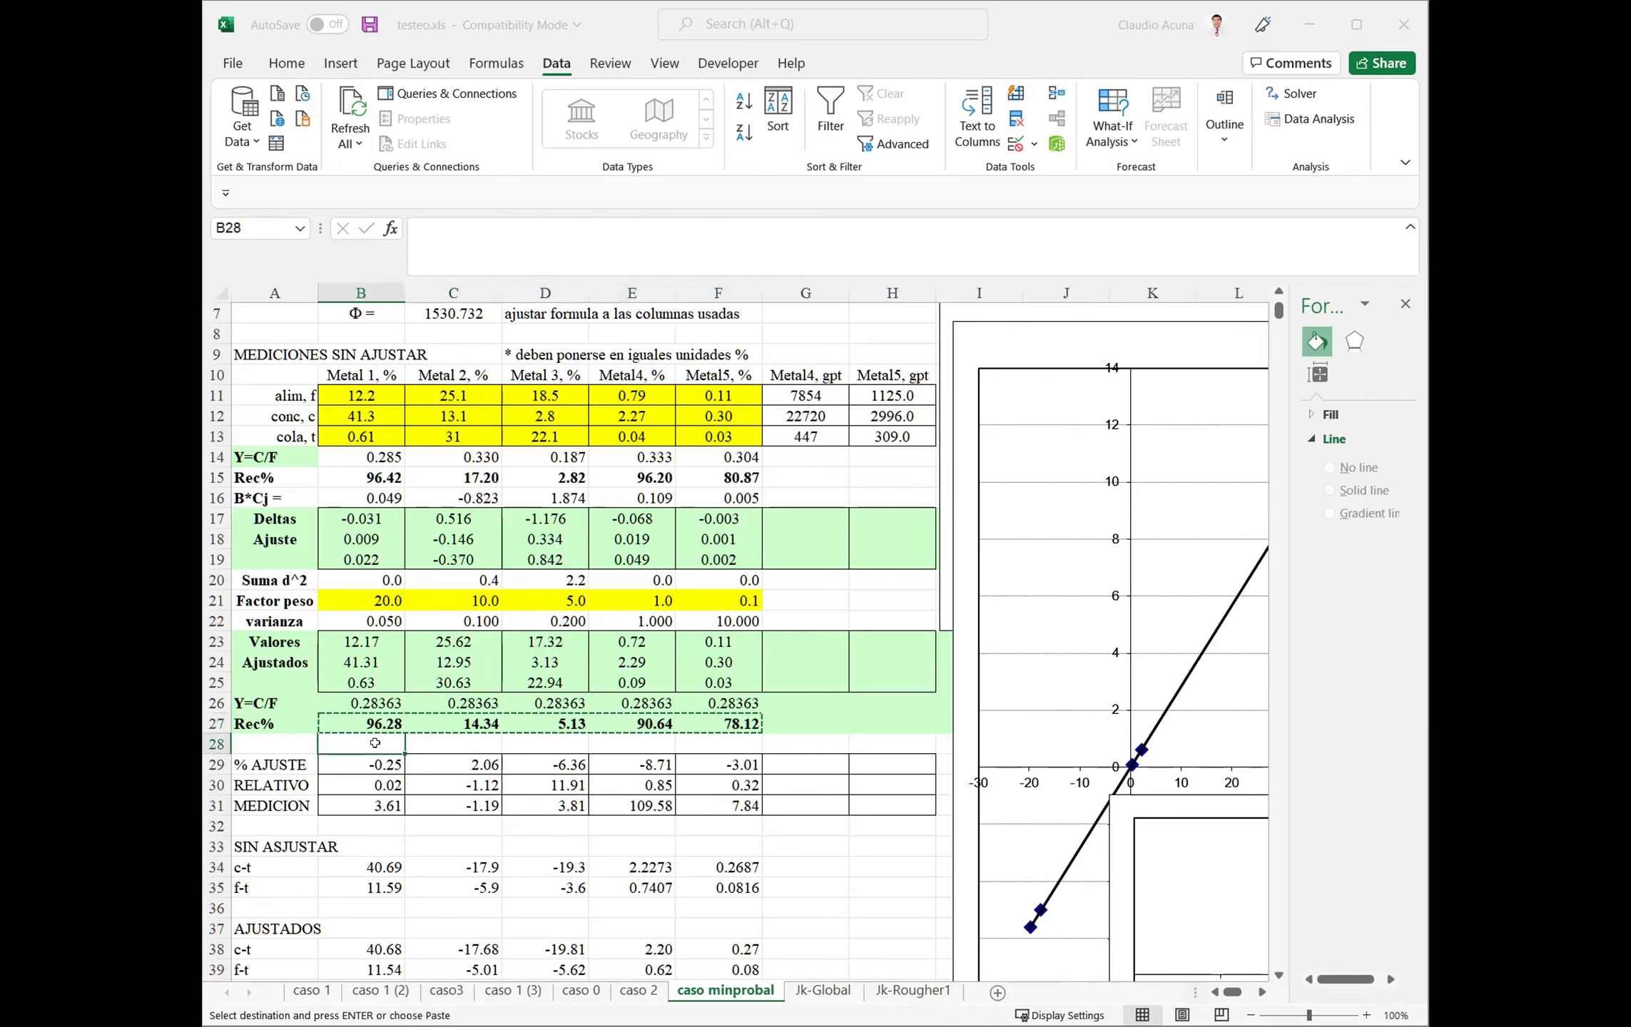
pyautogui.rightClick(379, 747)
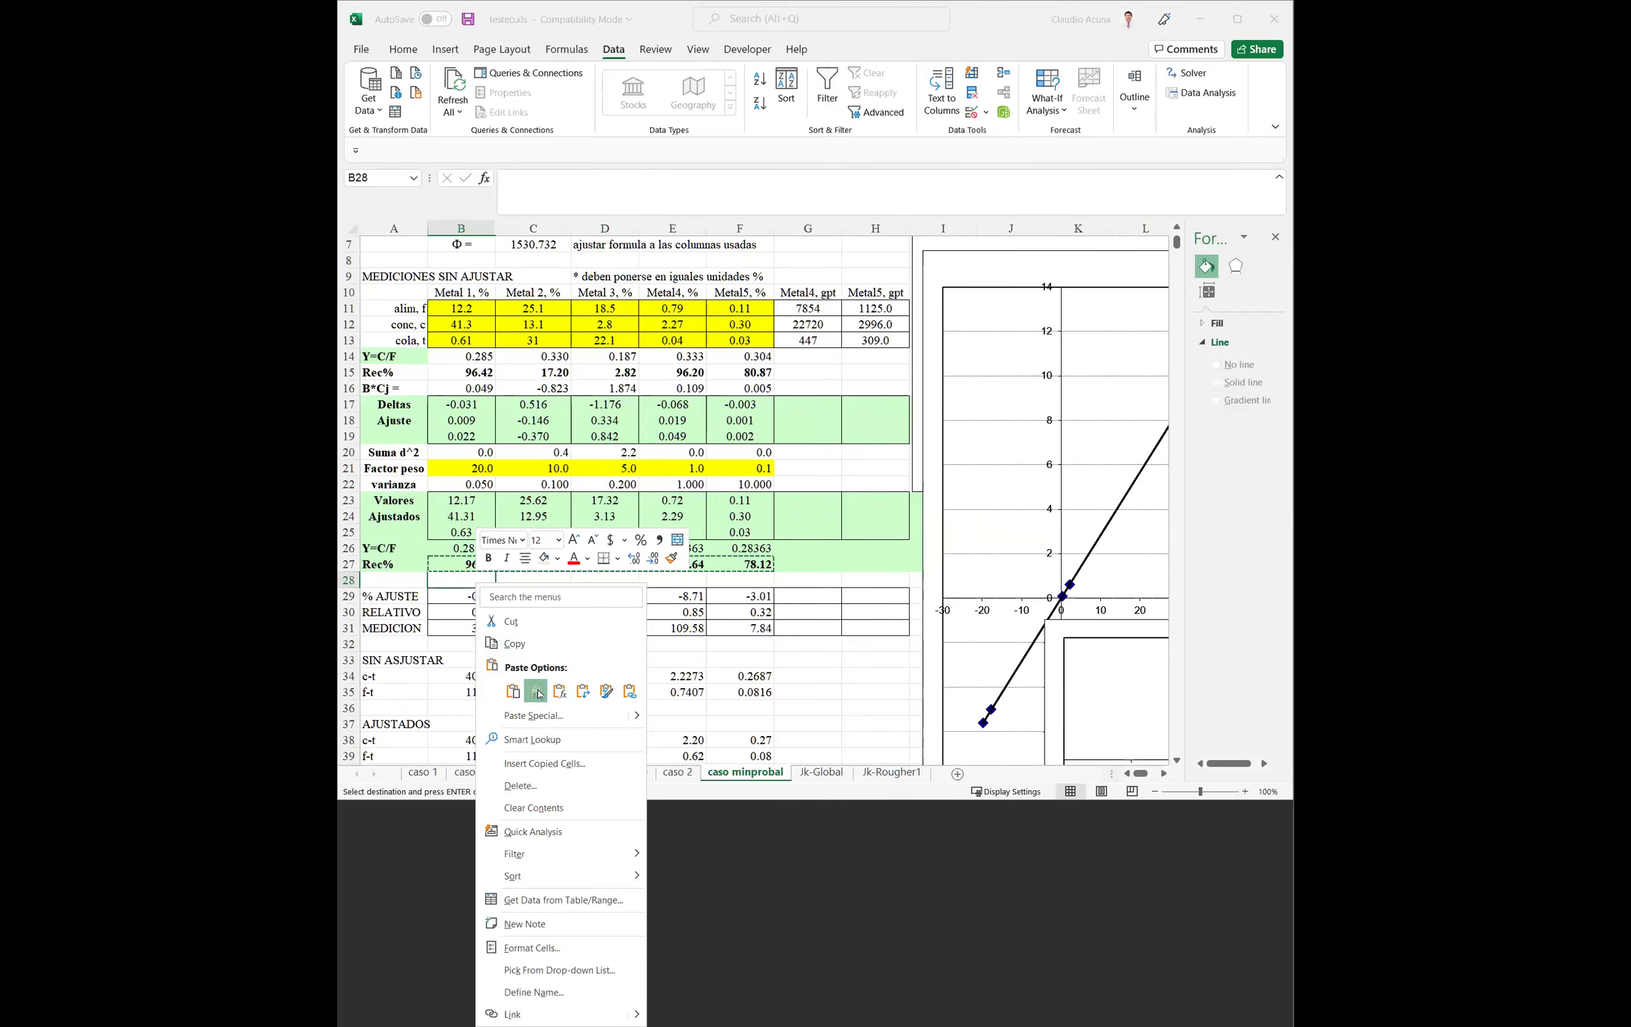
pyautogui.click(536, 691)
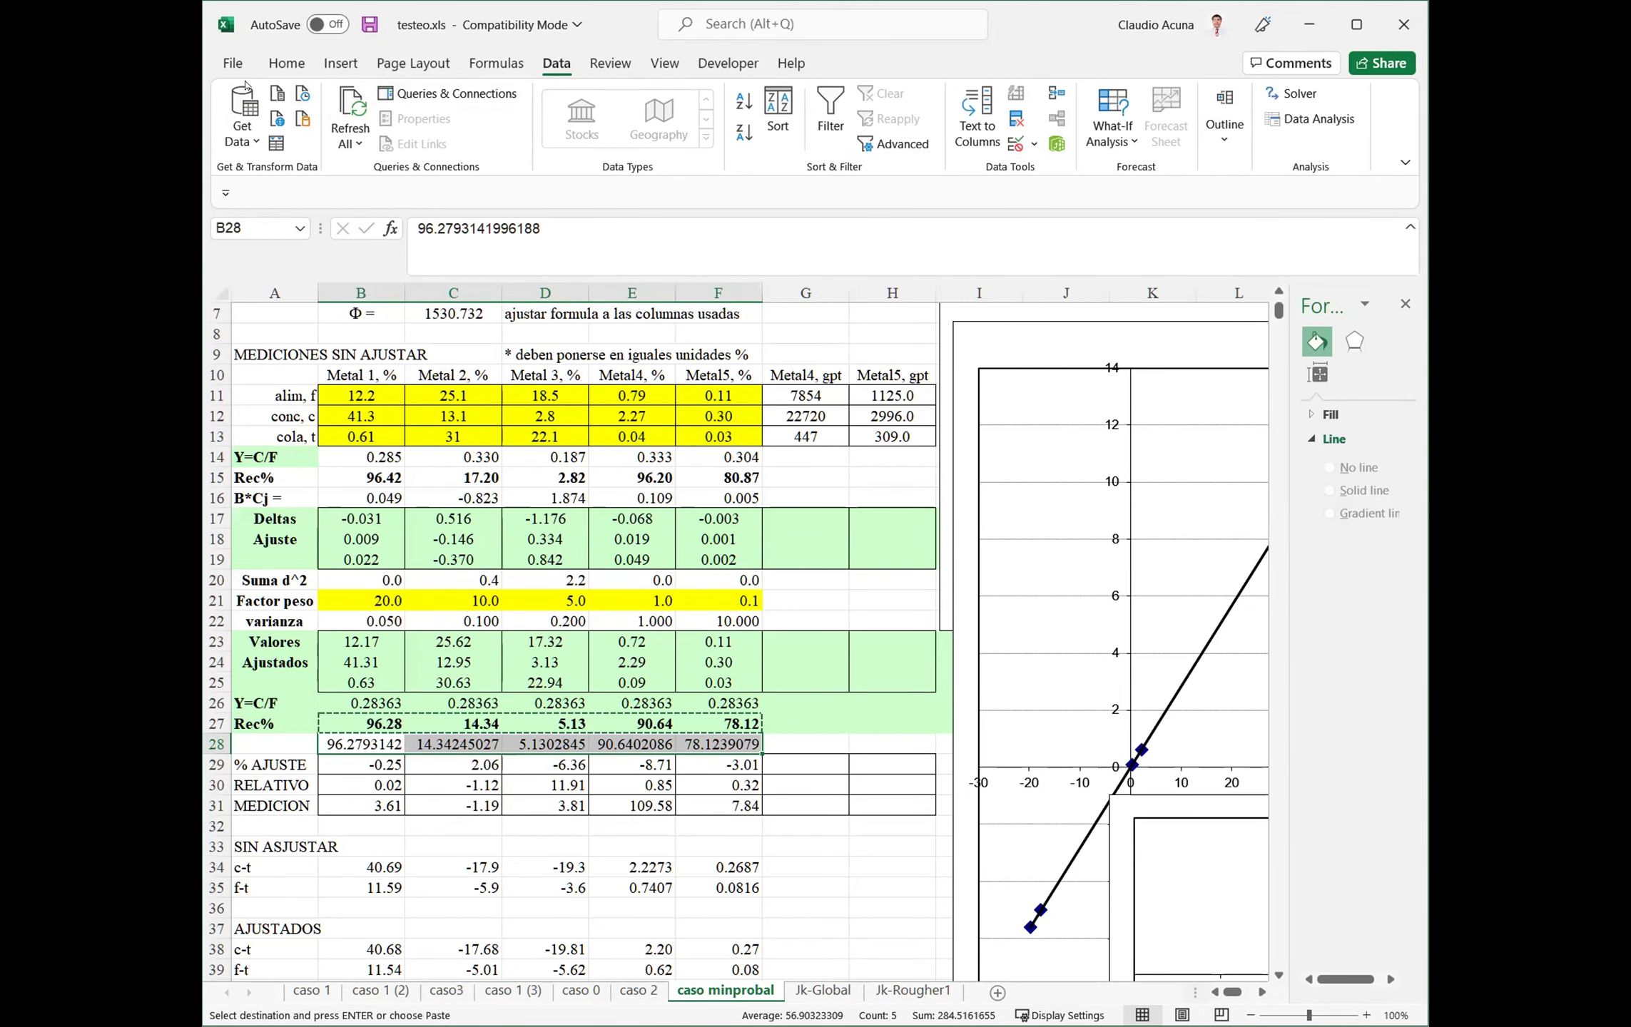
# Format the pasted recoveries in B28:F28 to show one decimal place
pyautogui.click(287, 64)
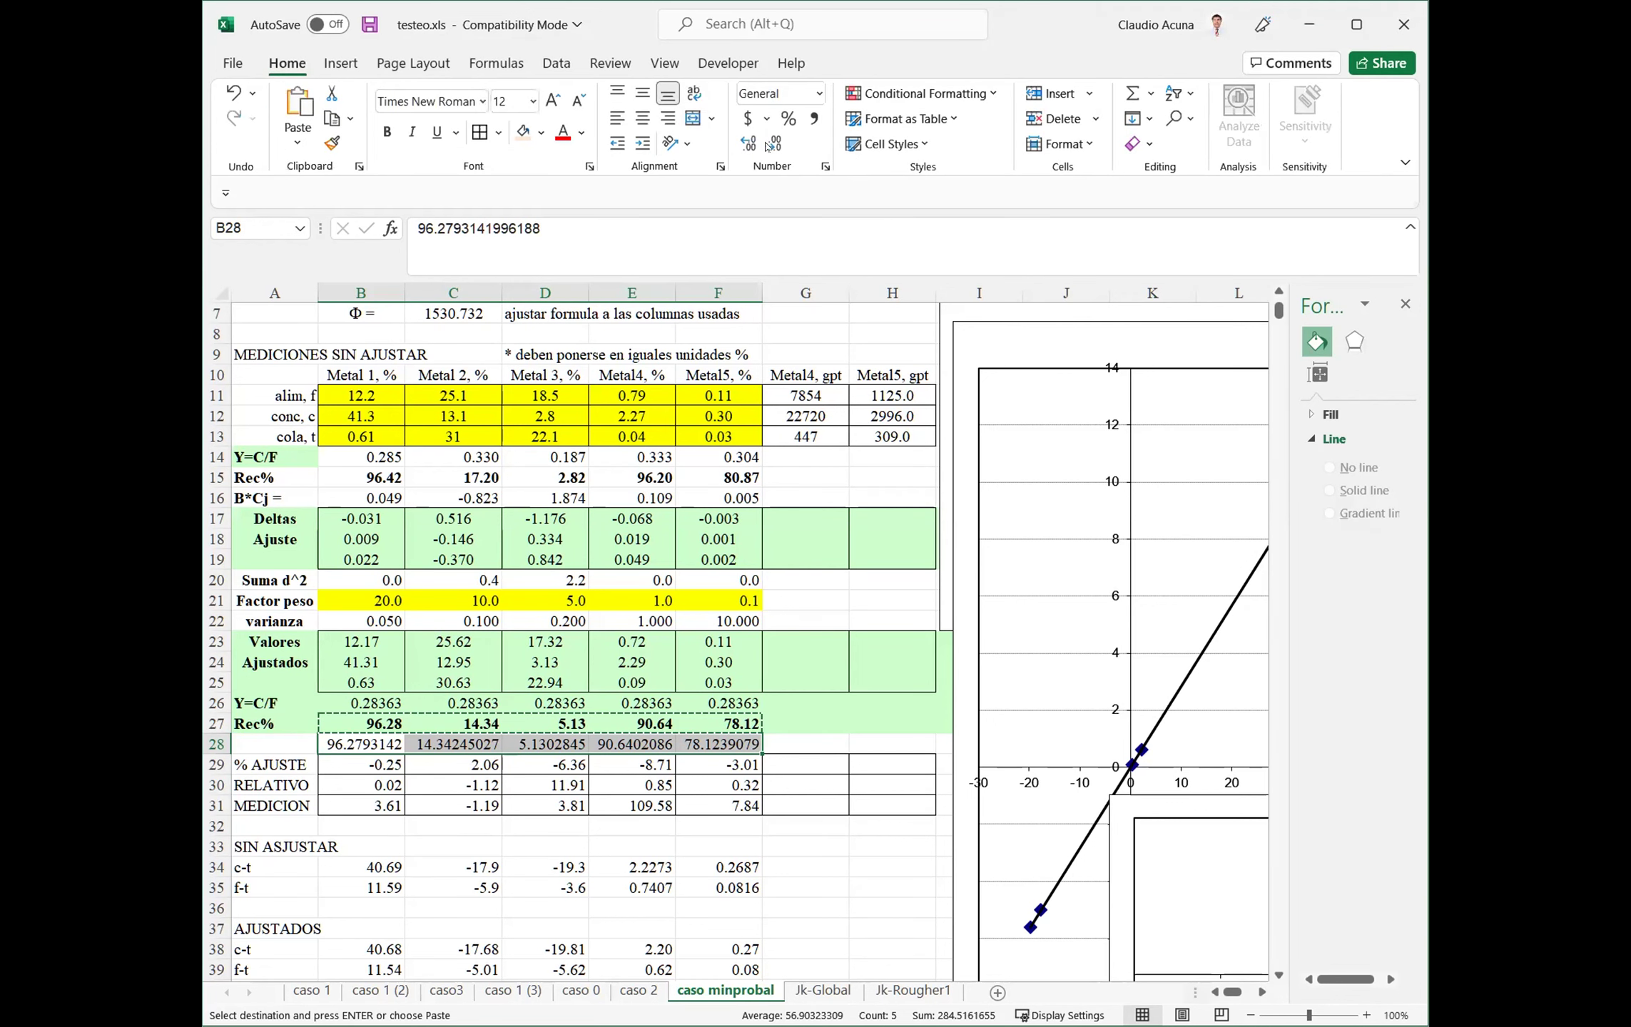
pyautogui.click(775, 144)
pyautogui.click(774, 144)
pyautogui.click(774, 144)
pyautogui.click(775, 144)
pyautogui.click(775, 144)
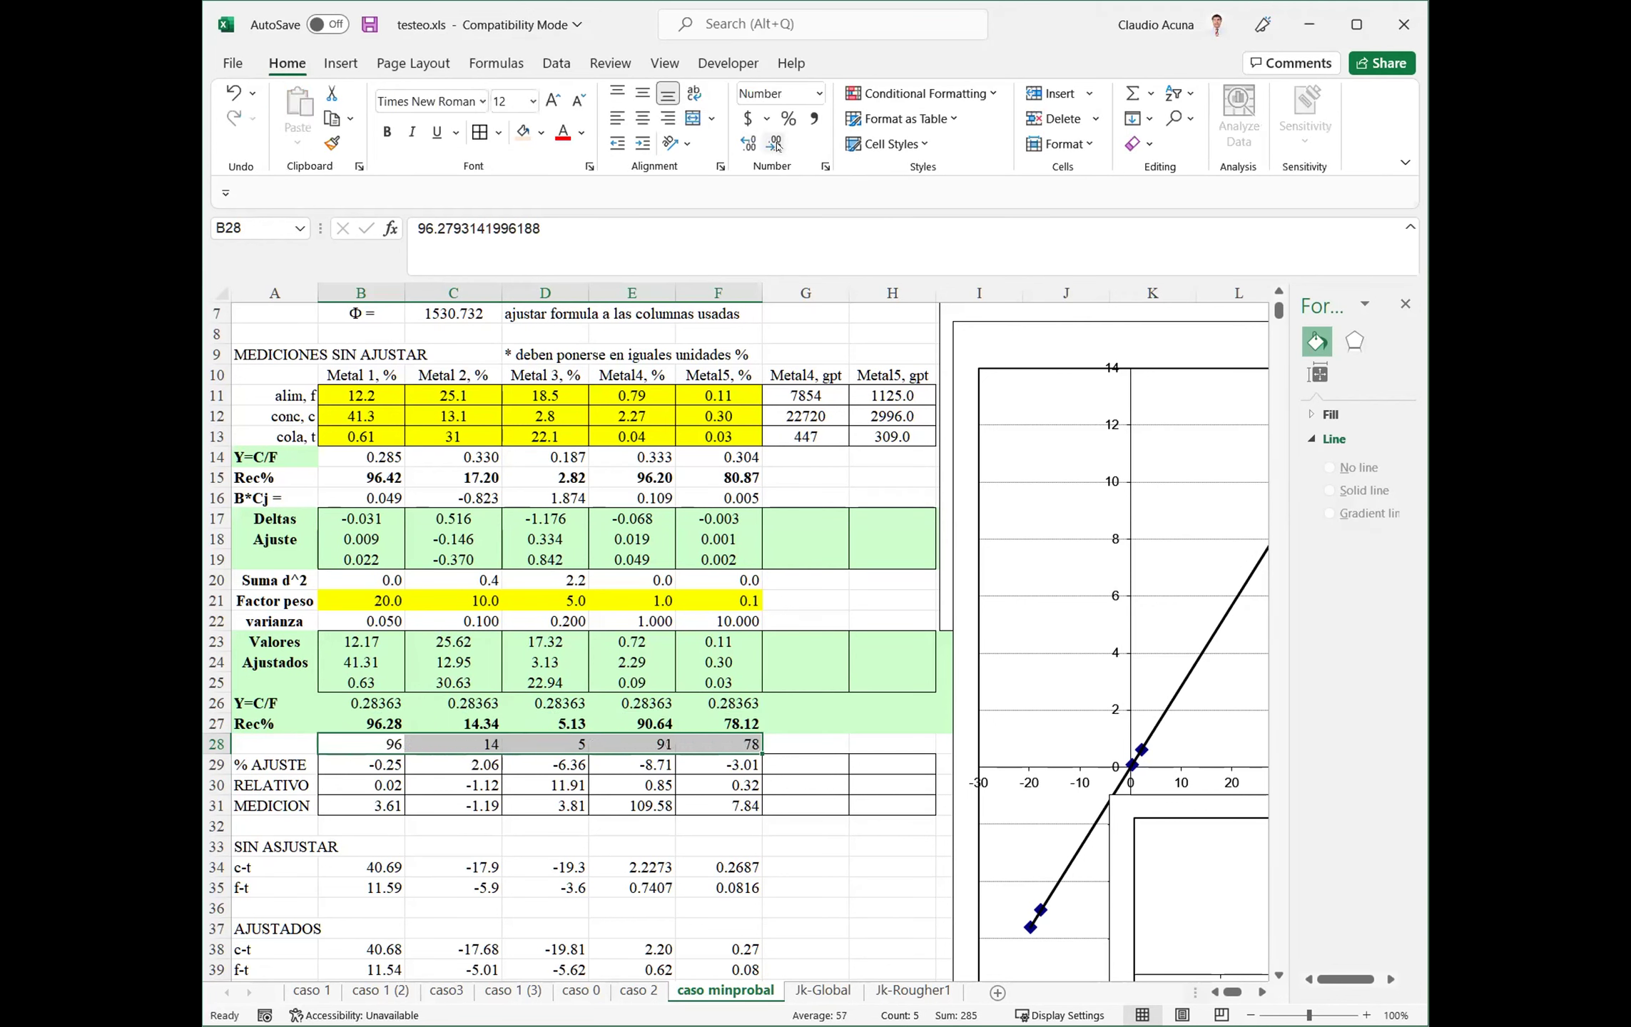
pyautogui.click(751, 144)
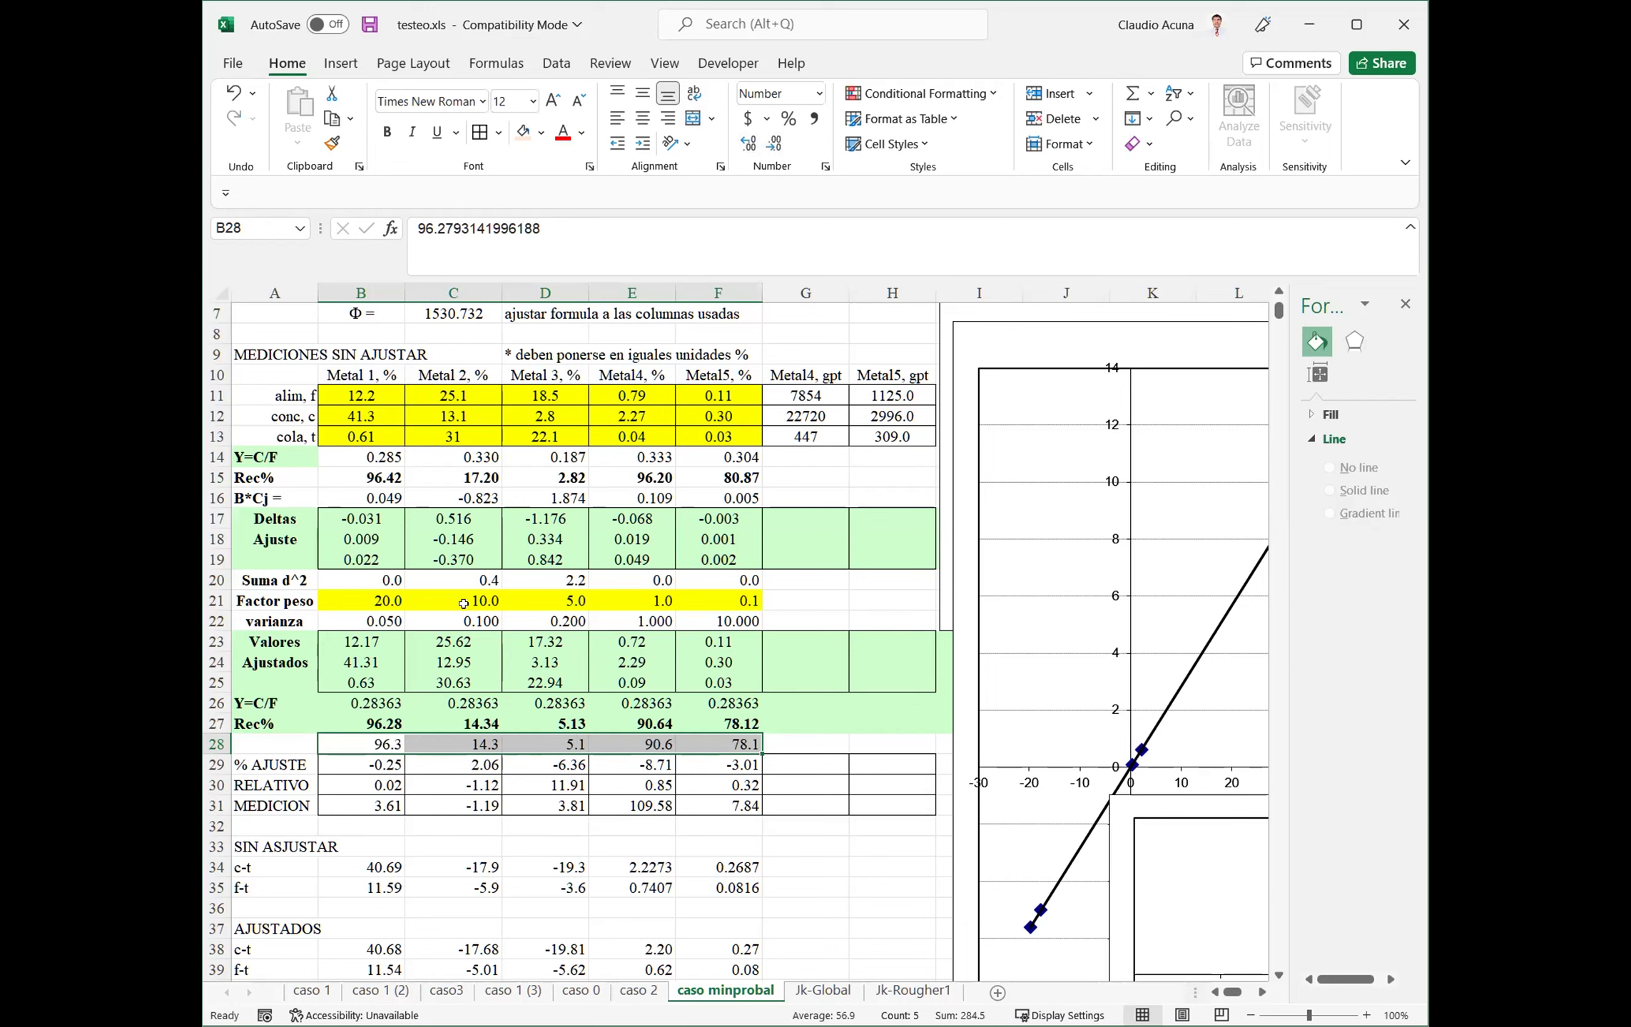
# Set the weight factors of all five metals in B21:F21 to 1
pyautogui.click(388, 599)
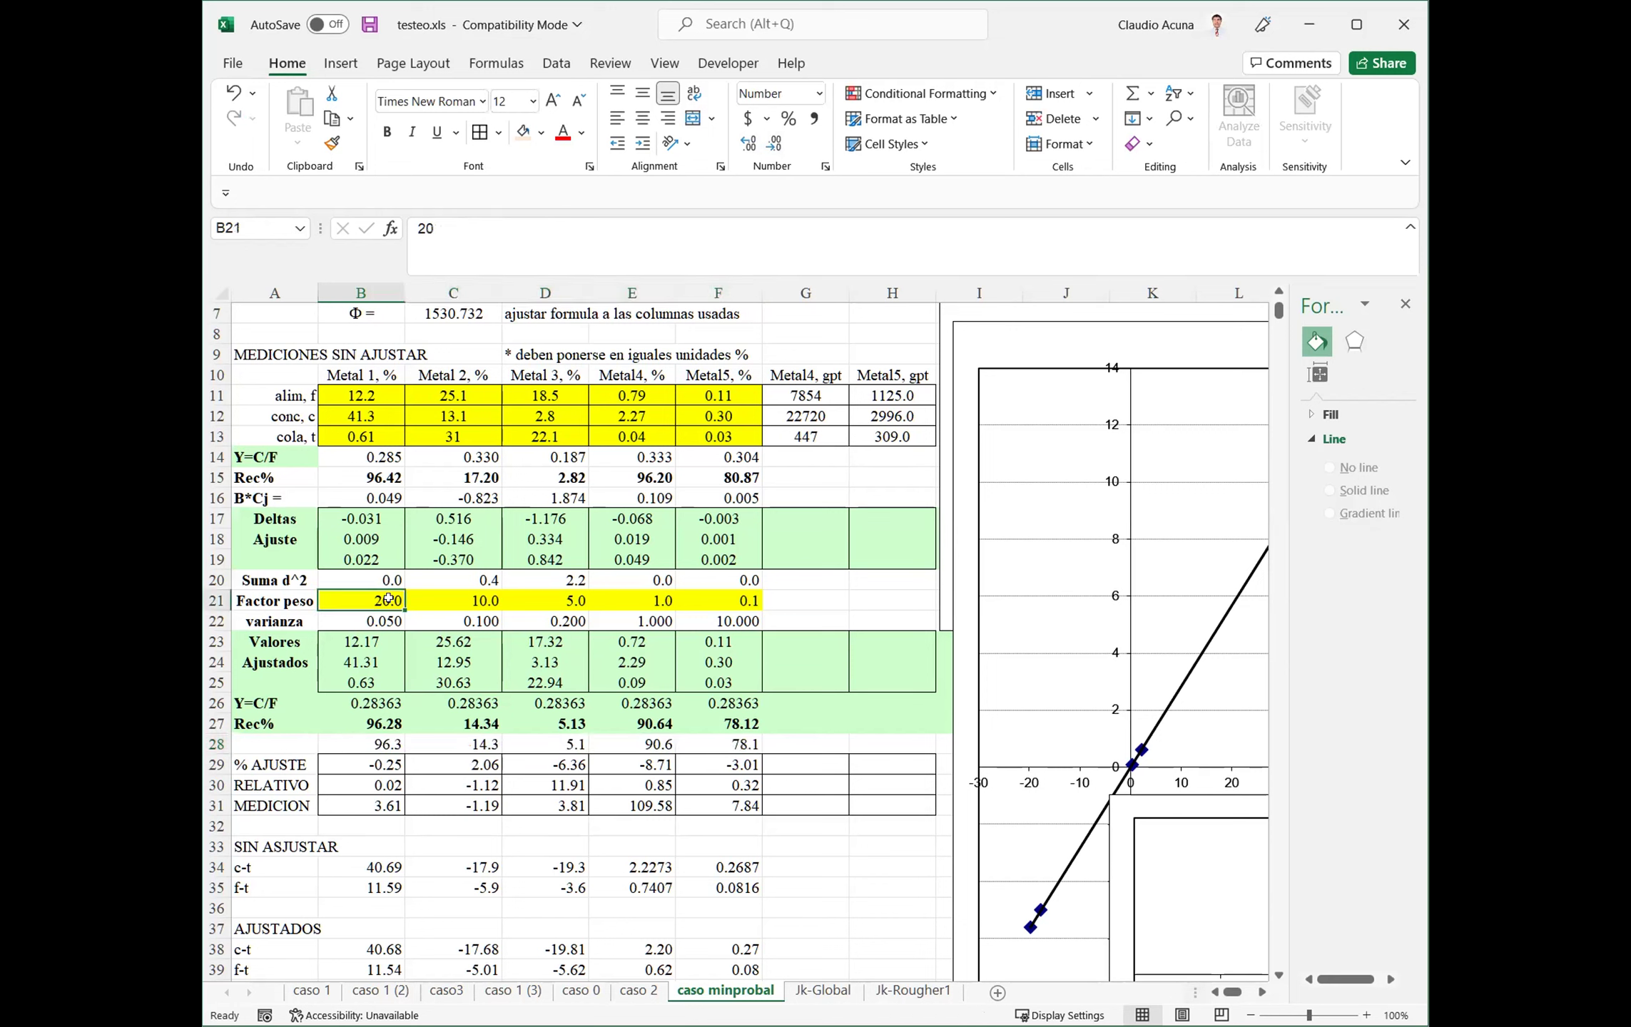
pyautogui.write('1')
pyautogui.press('Tab')
pyautogui.write('1')
pyautogui.press('Tab')
pyautogui.write('1')
pyautogui.press('Tab')
pyautogui.write('1')
pyautogui.press('Tab')
pyautogui.write('1')
pyautogui.press('Tab')
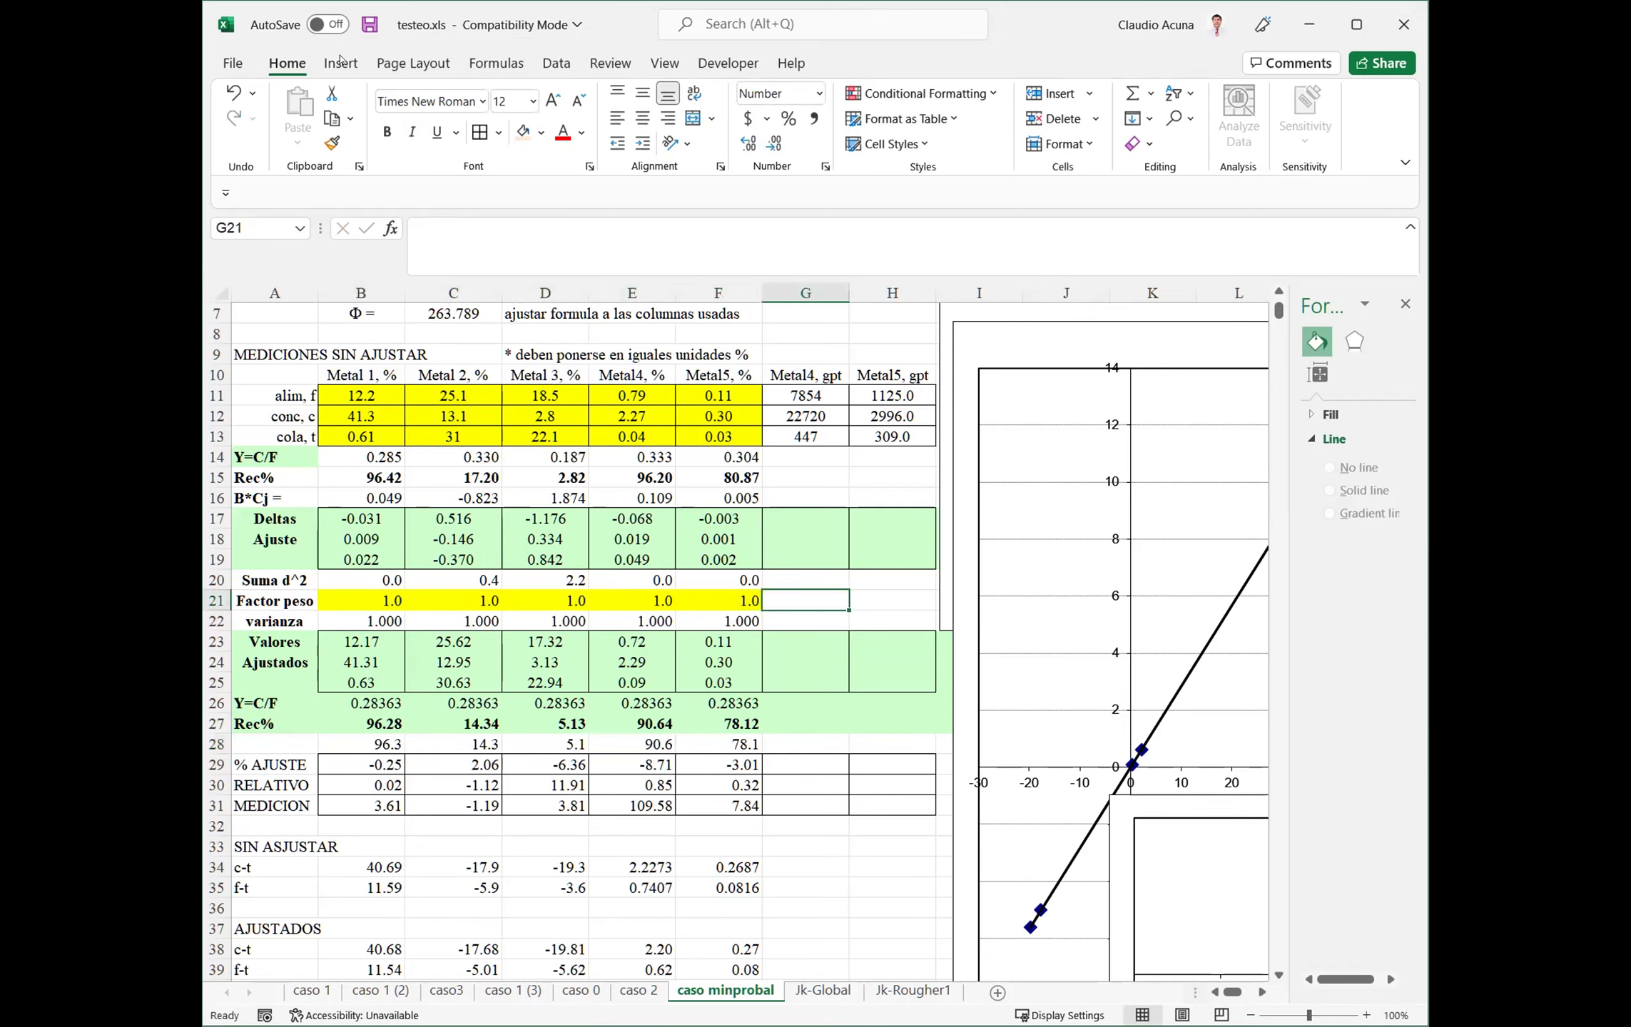
# Rerun Solver to minimise C7 by changing C5 with the equal weights, keep the solution, and close the format pane
pyautogui.click(556, 62)
pyautogui.click(1305, 100)
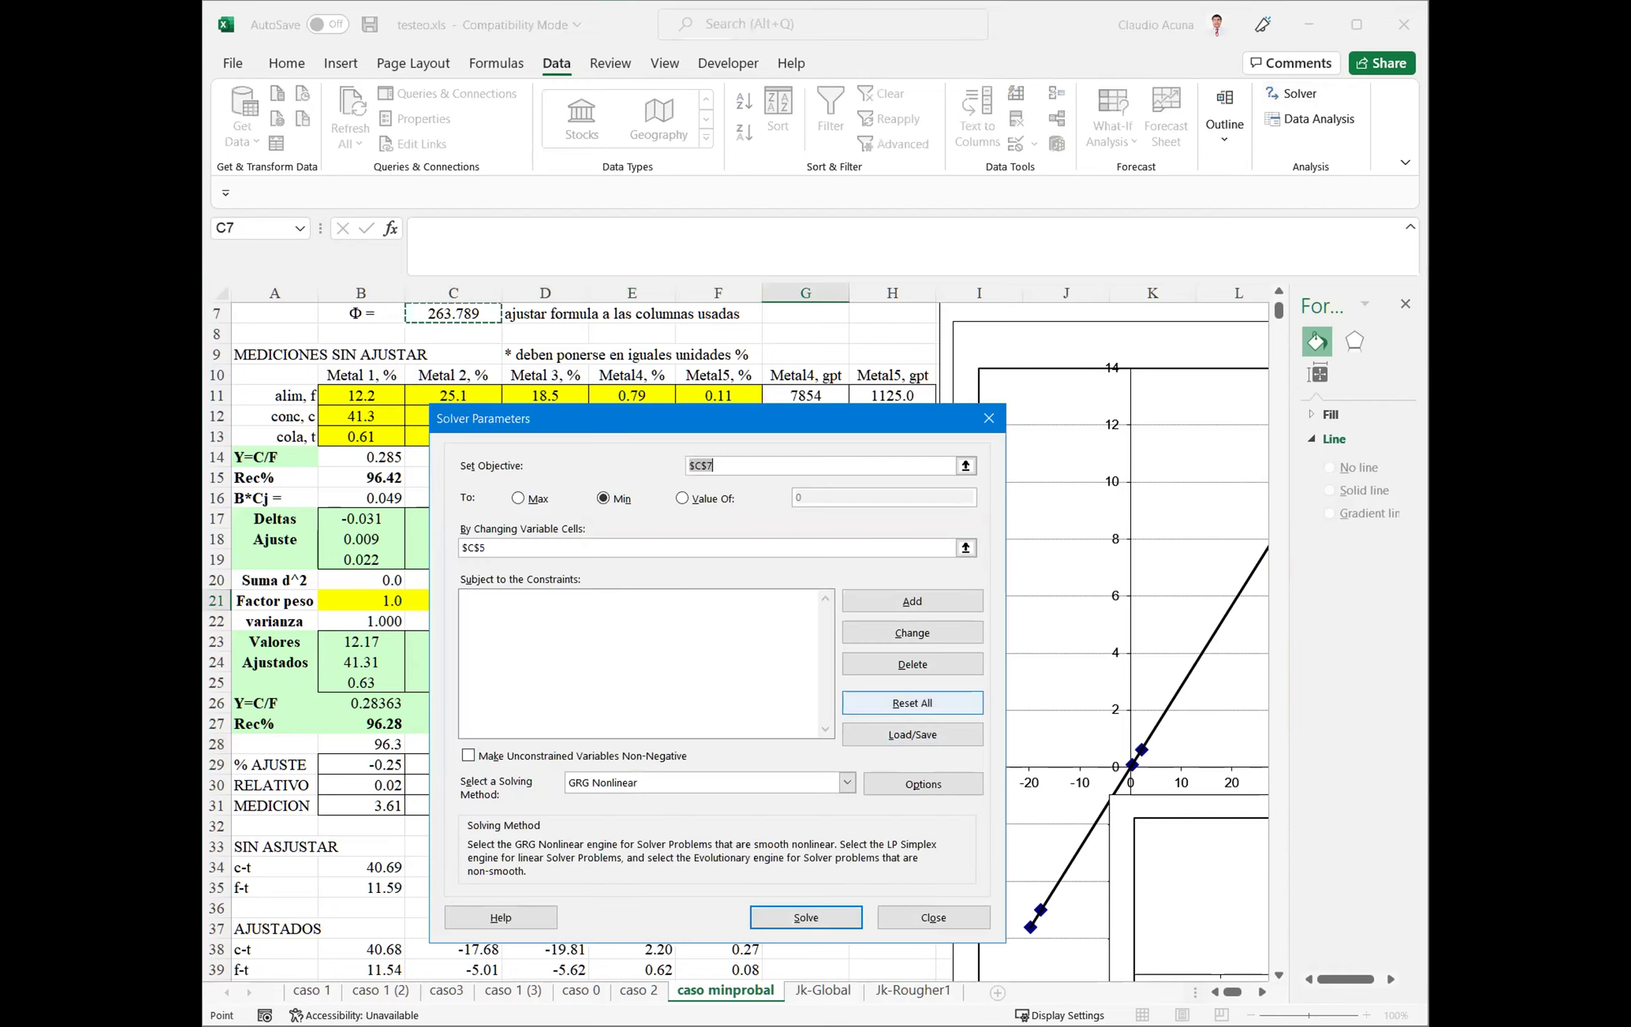
pyautogui.click(806, 920)
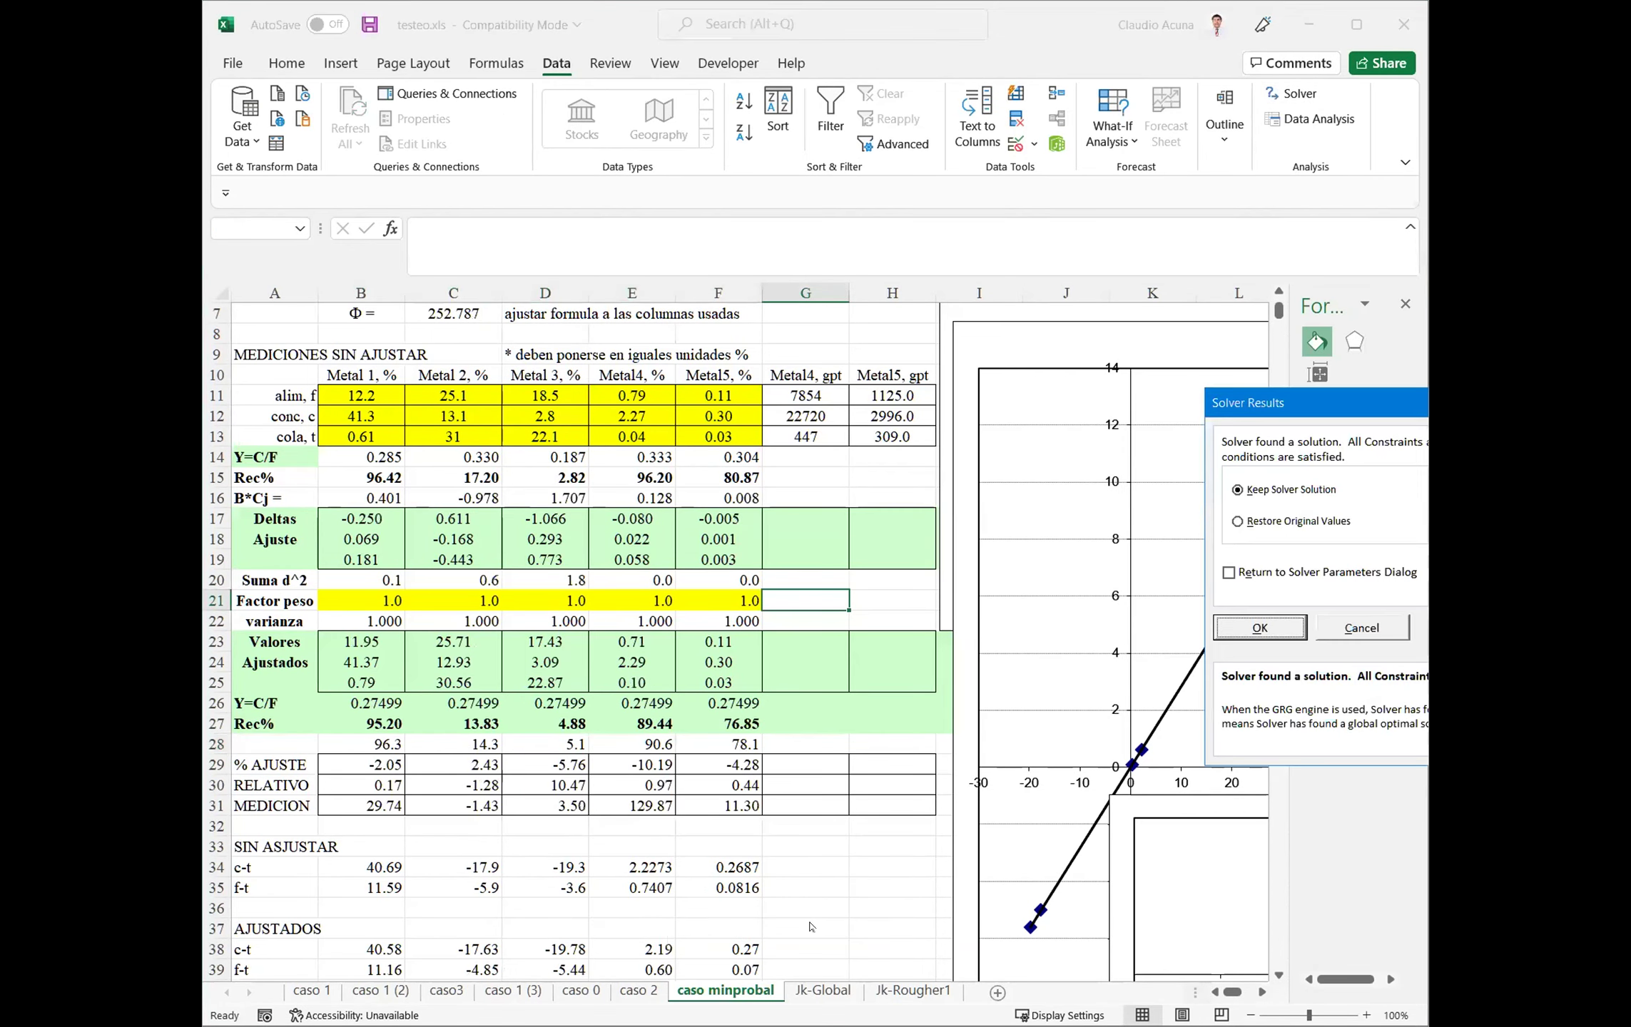
pyautogui.click(1259, 625)
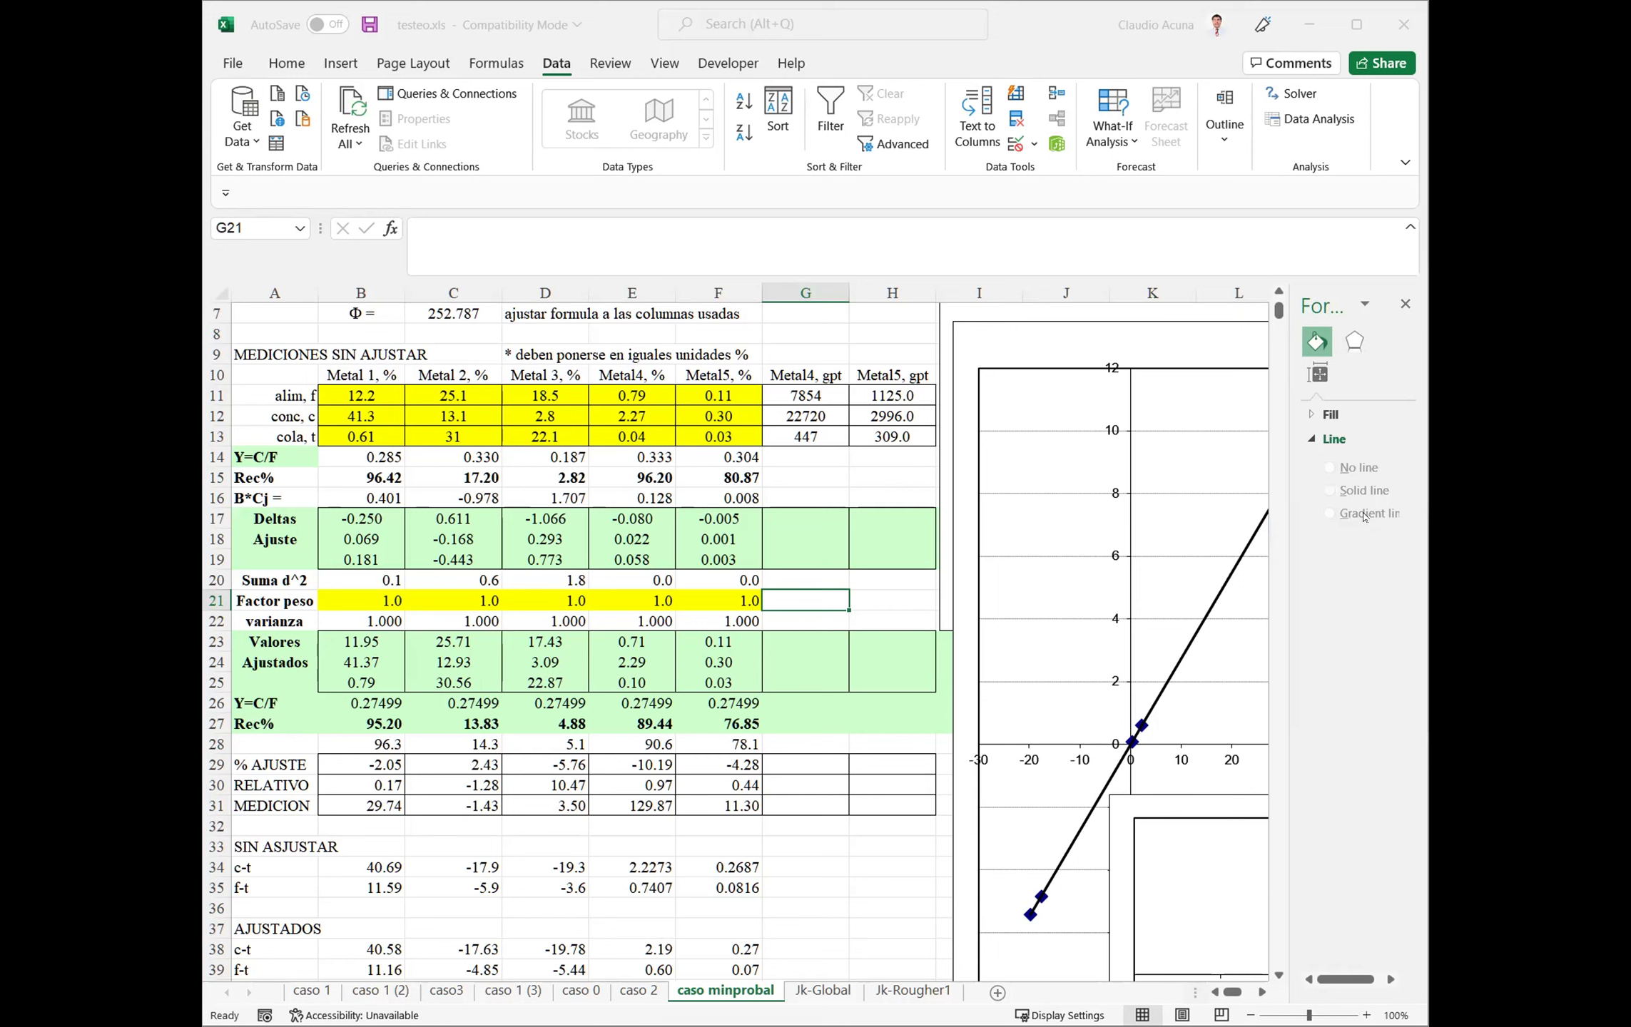
pyautogui.click(1405, 305)
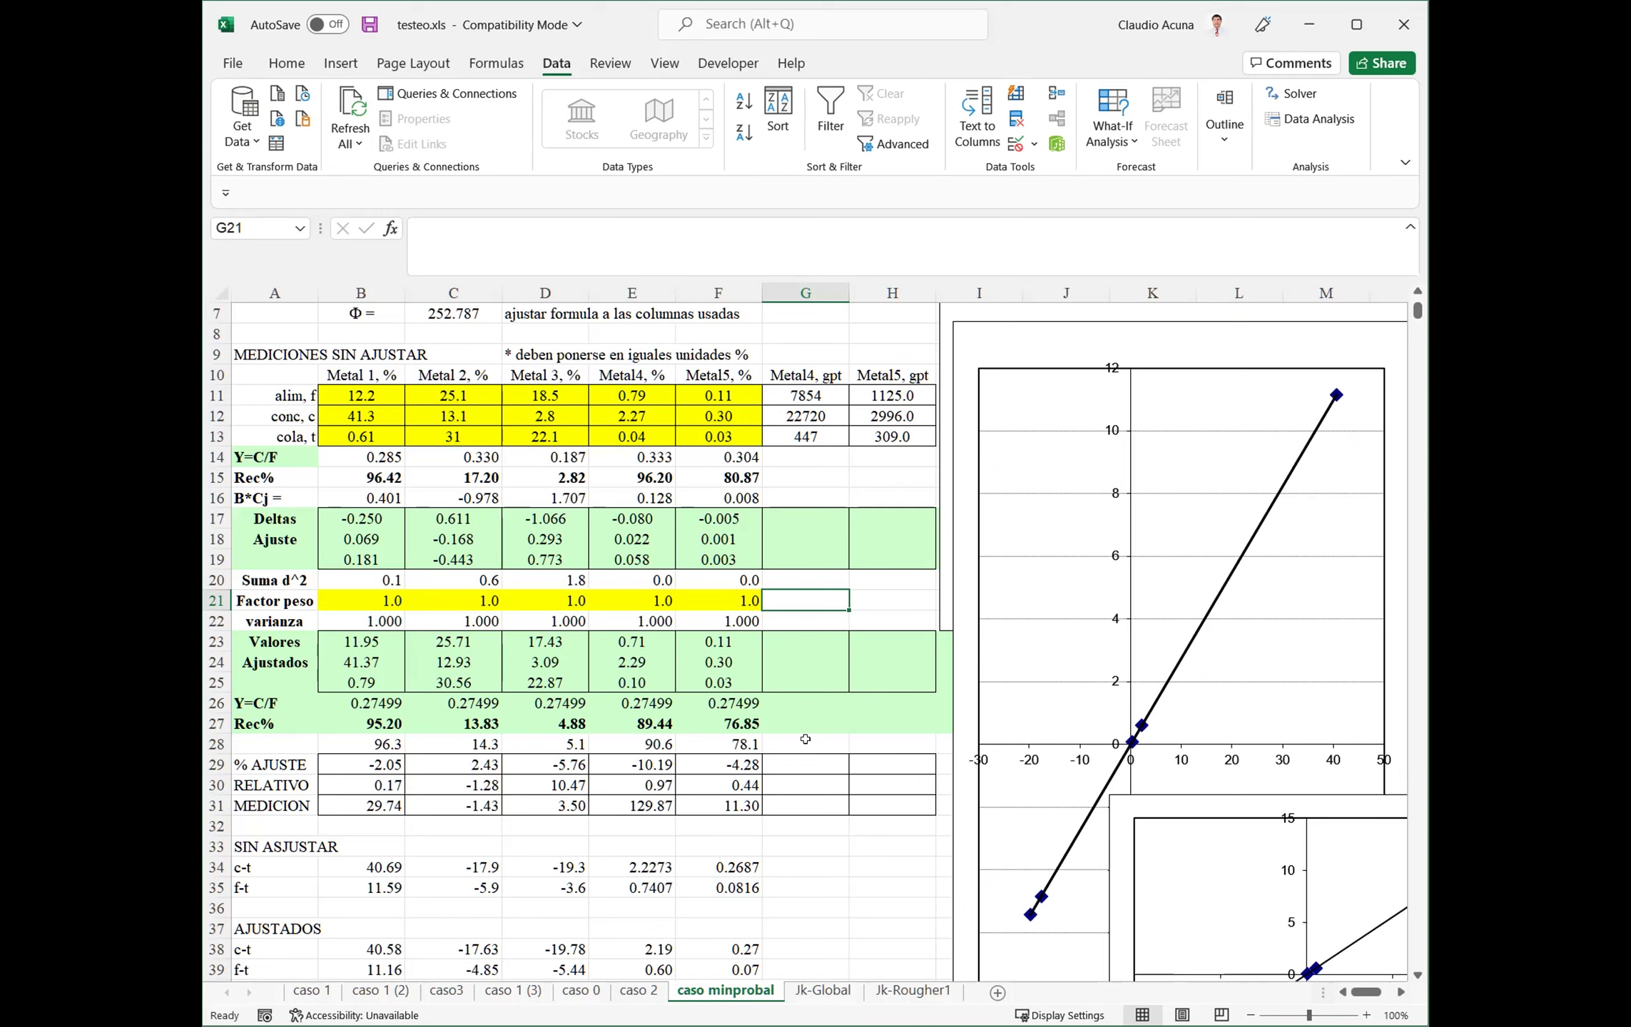
# Format the adjusted recoveries in B27:F27 to show one decimal place
pyautogui.click(396, 722)
pyautogui.moveTo(467, 717); pyautogui.dragTo(696, 712)
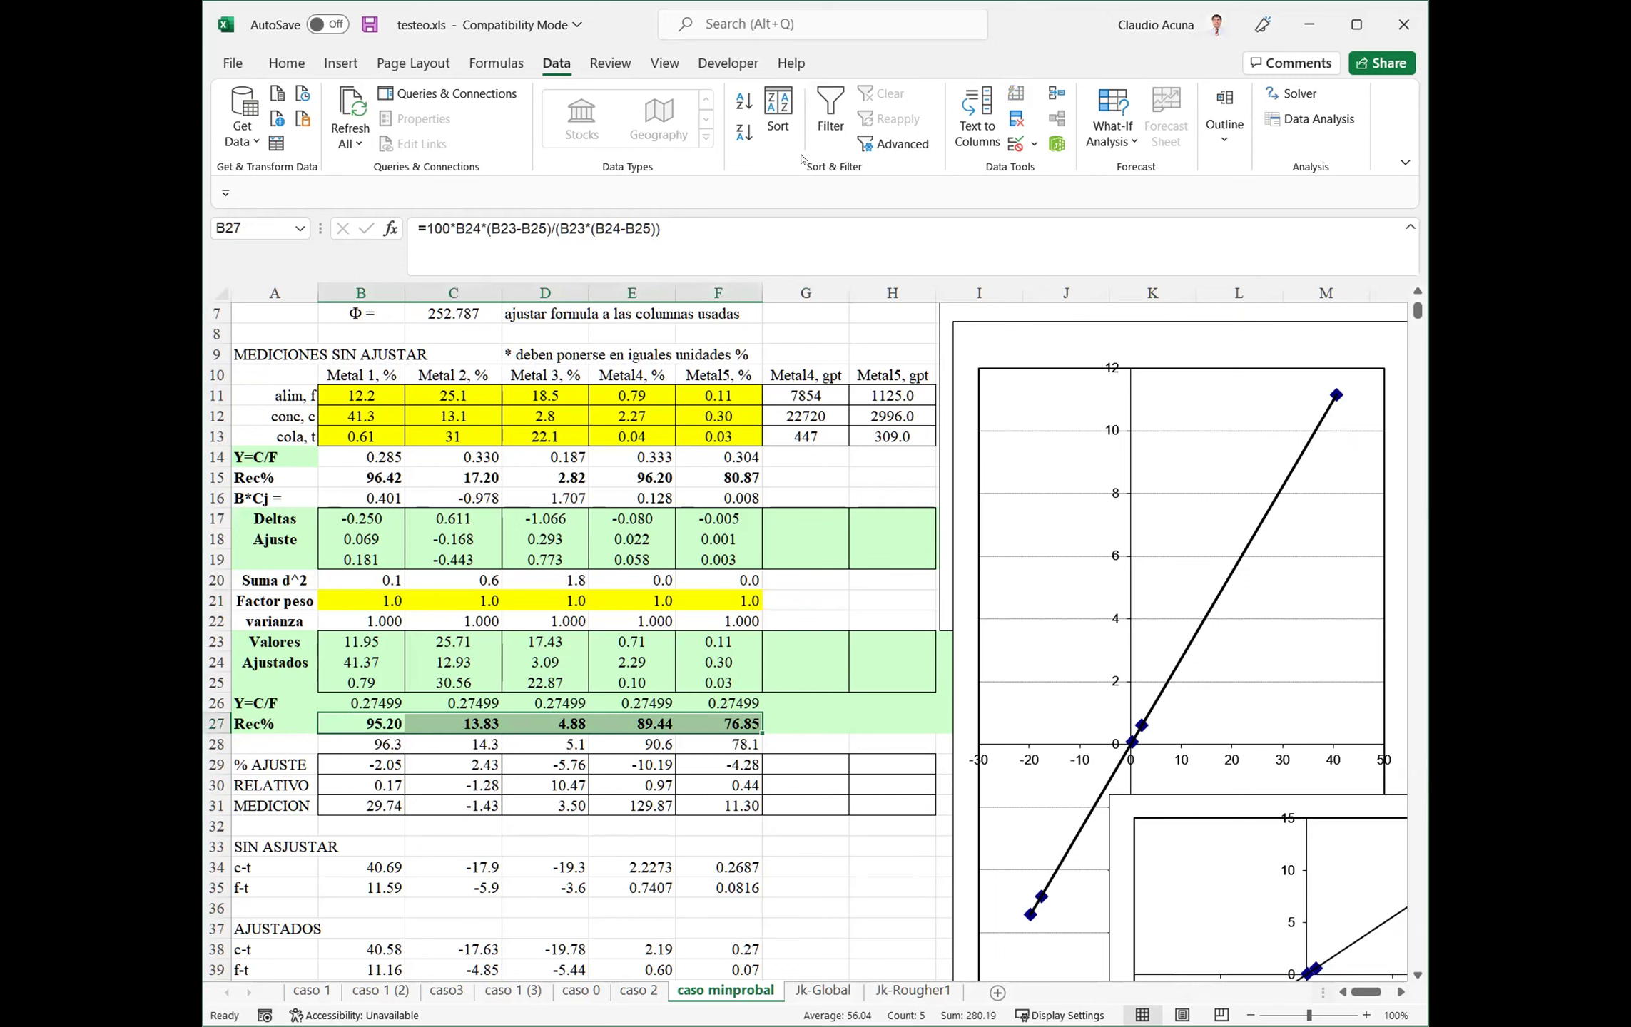
pyautogui.click(232, 66)
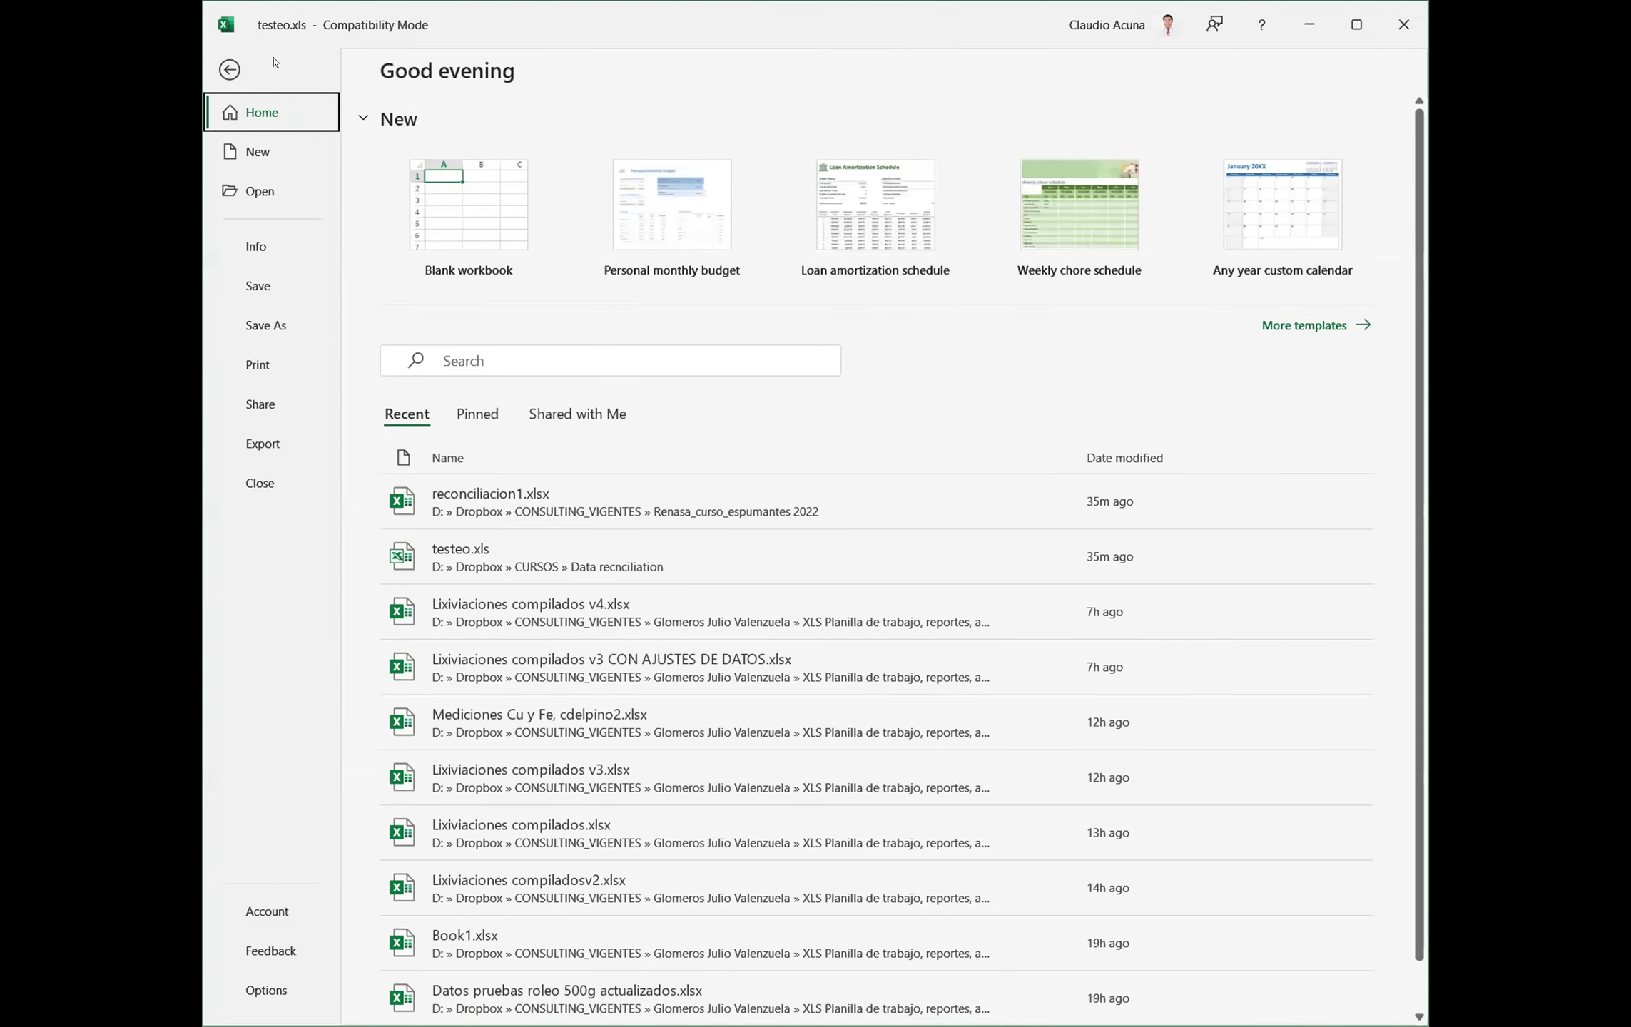
pyautogui.press('Escape')
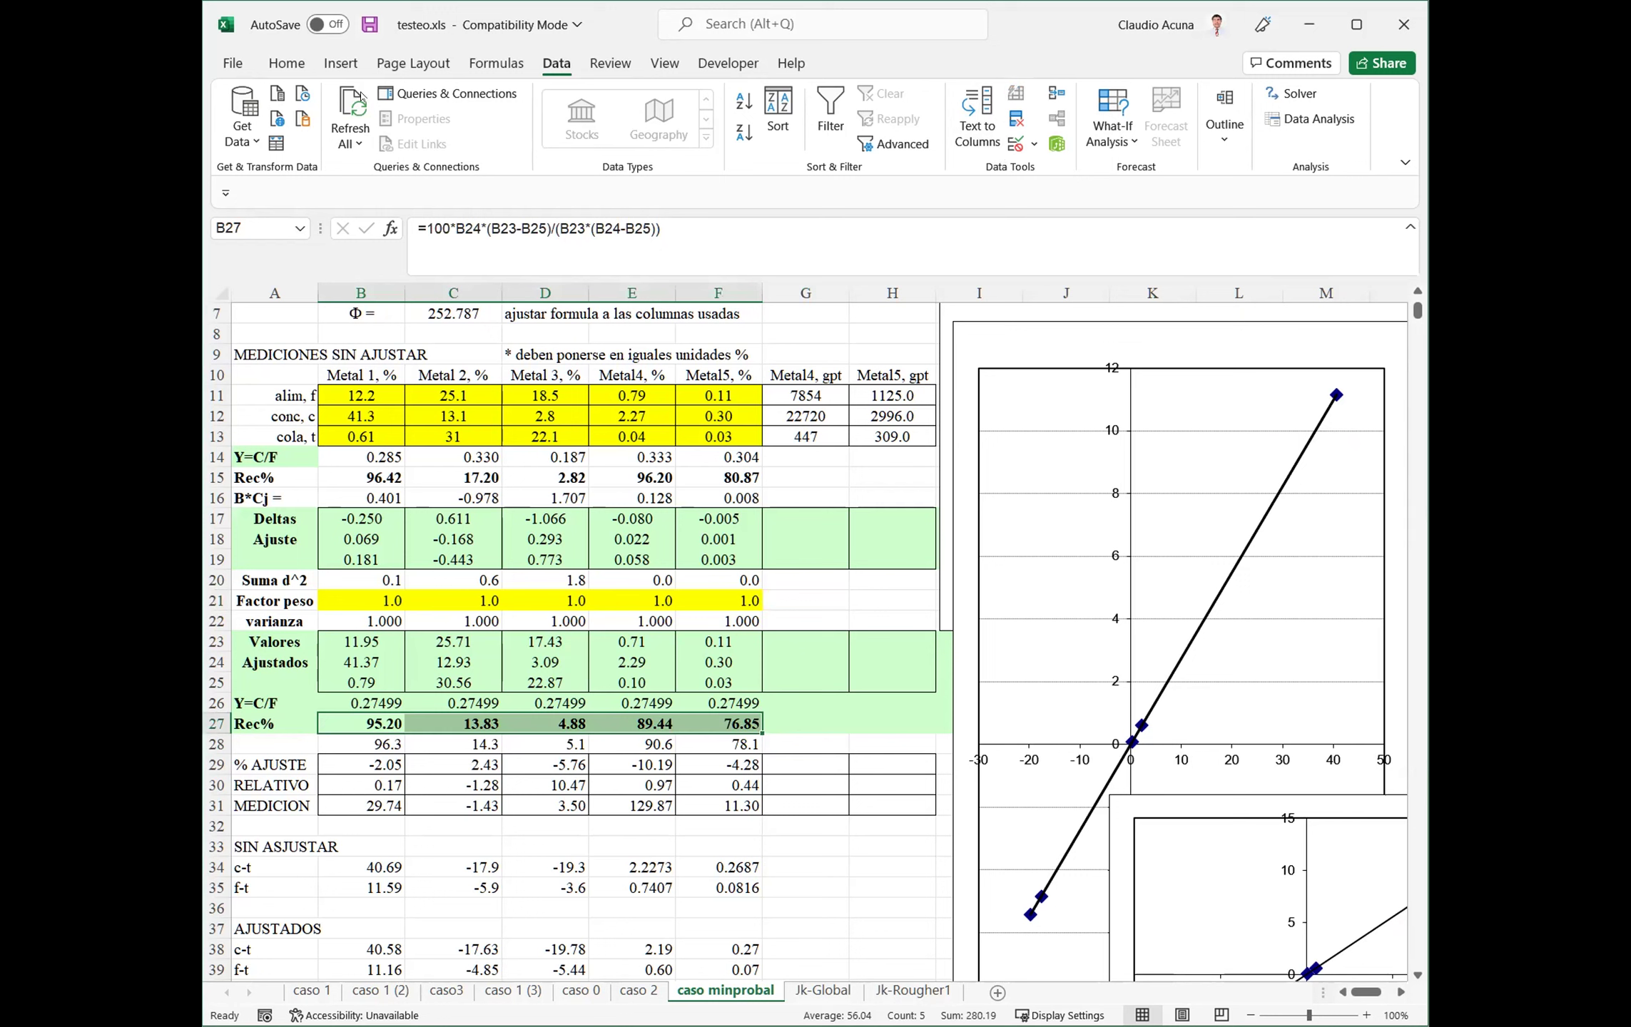
pyautogui.click(287, 64)
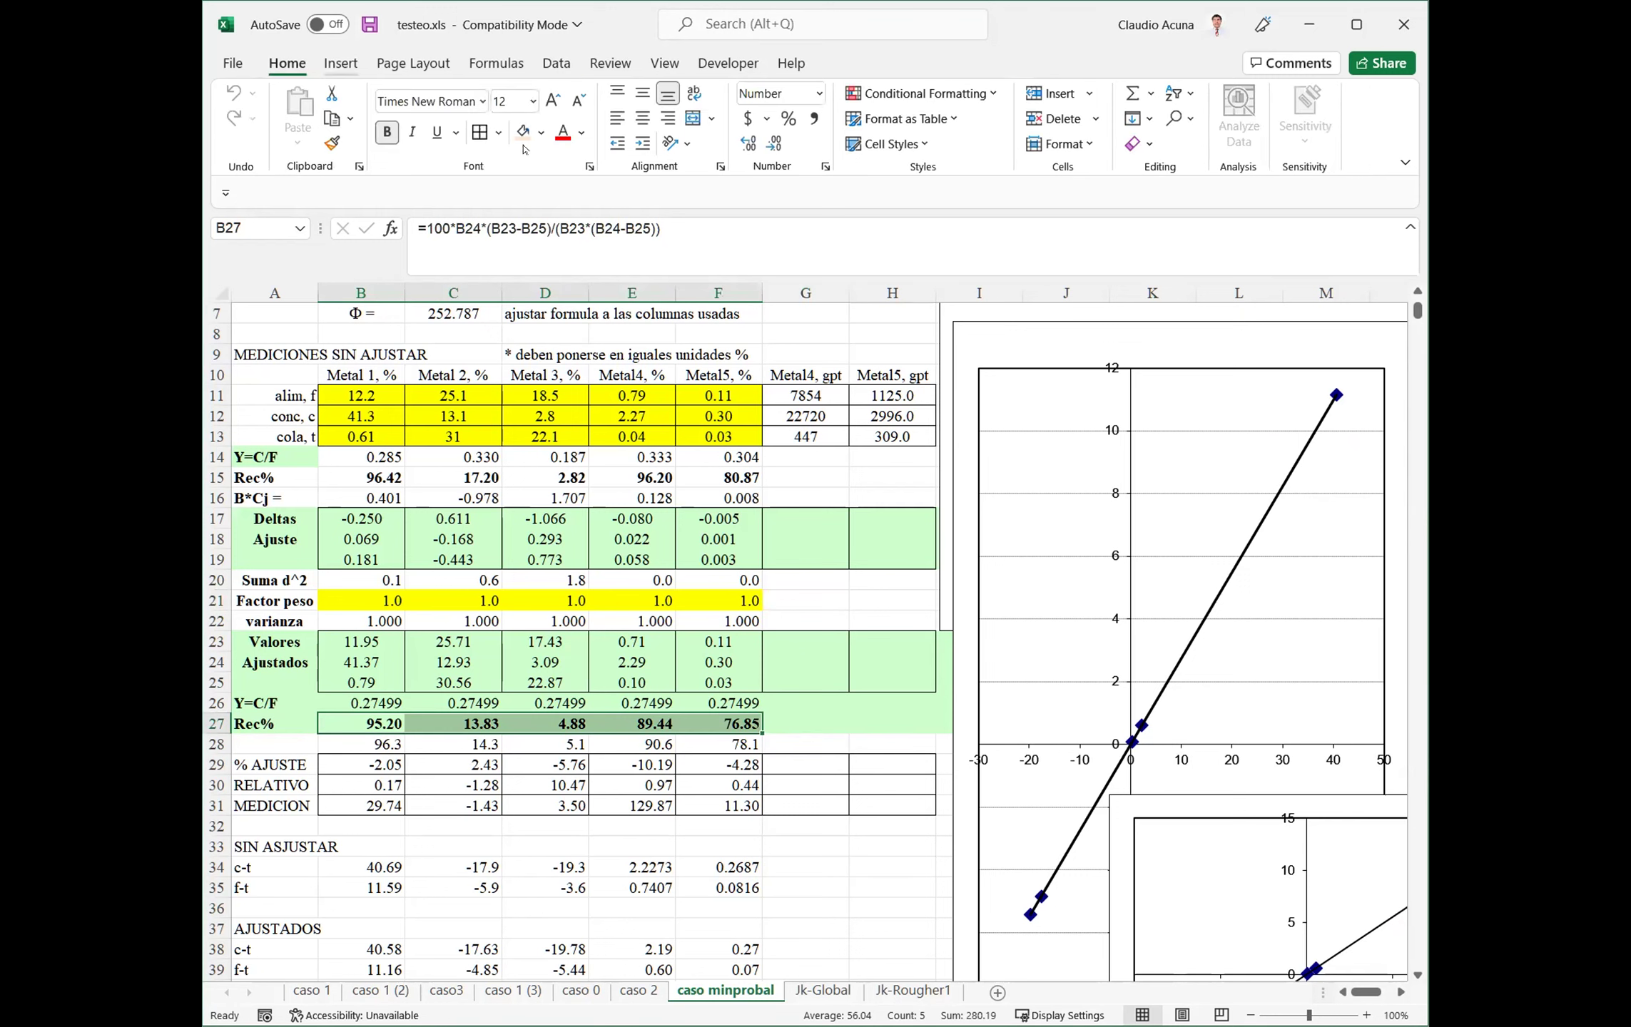
pyautogui.click(772, 145)
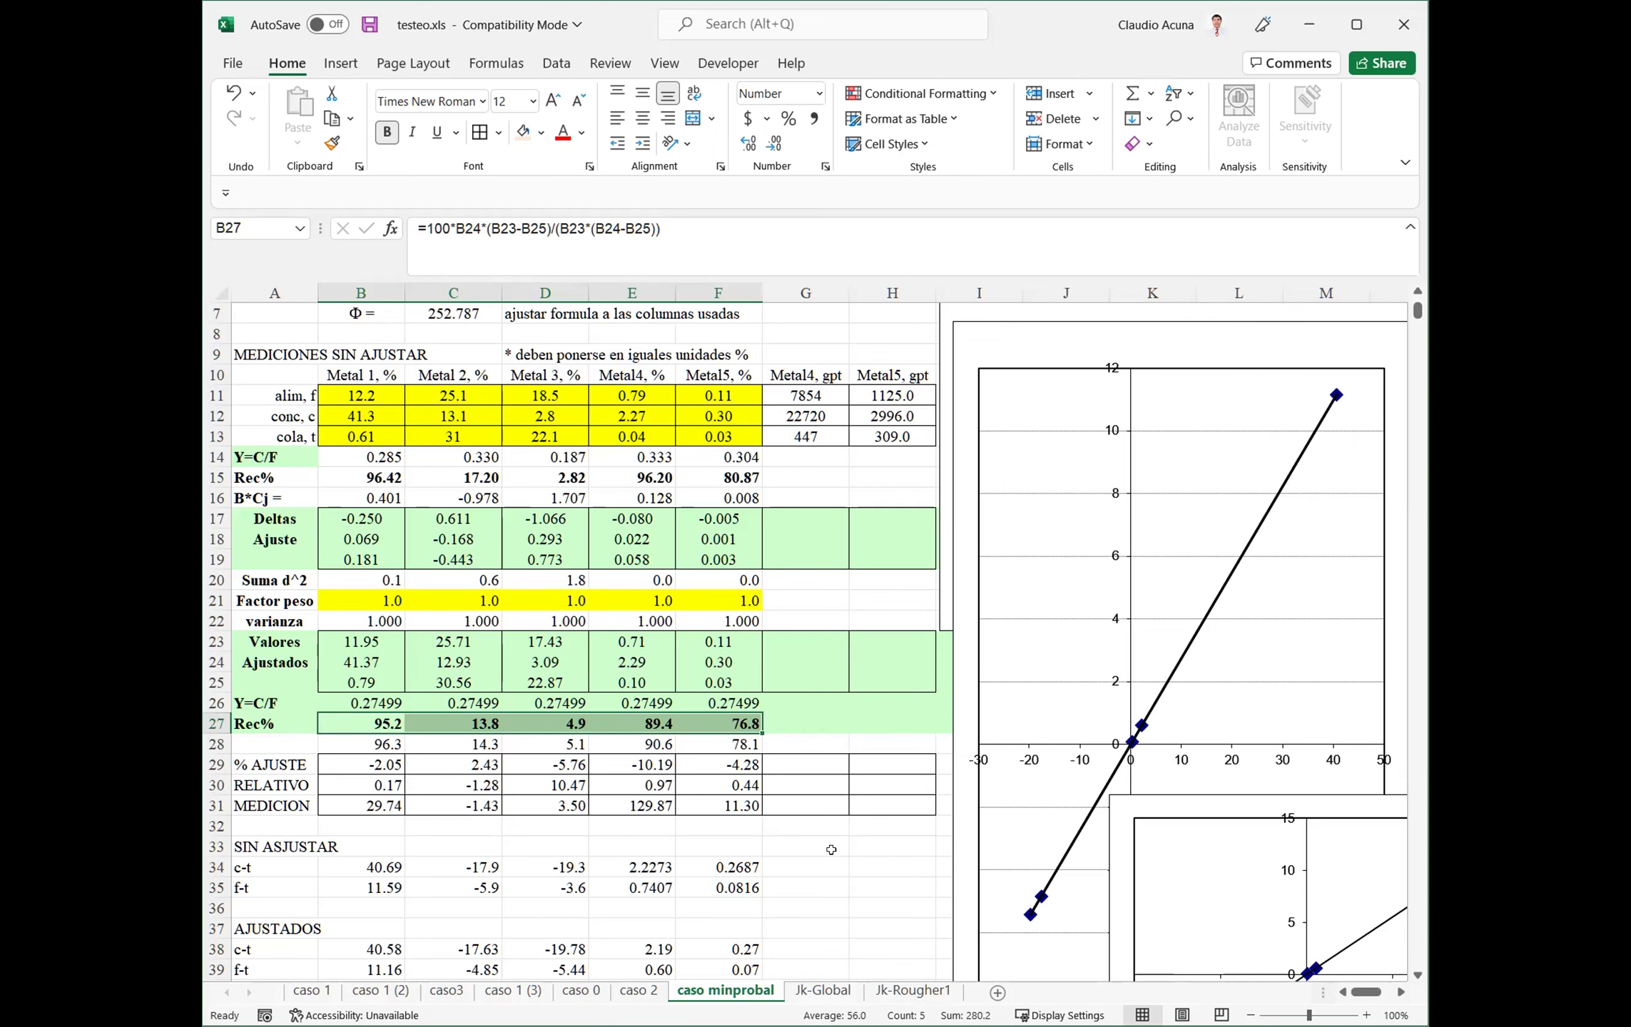
# Open the Jk-Global sheet with the global circuit balance
pyautogui.click(820, 992)
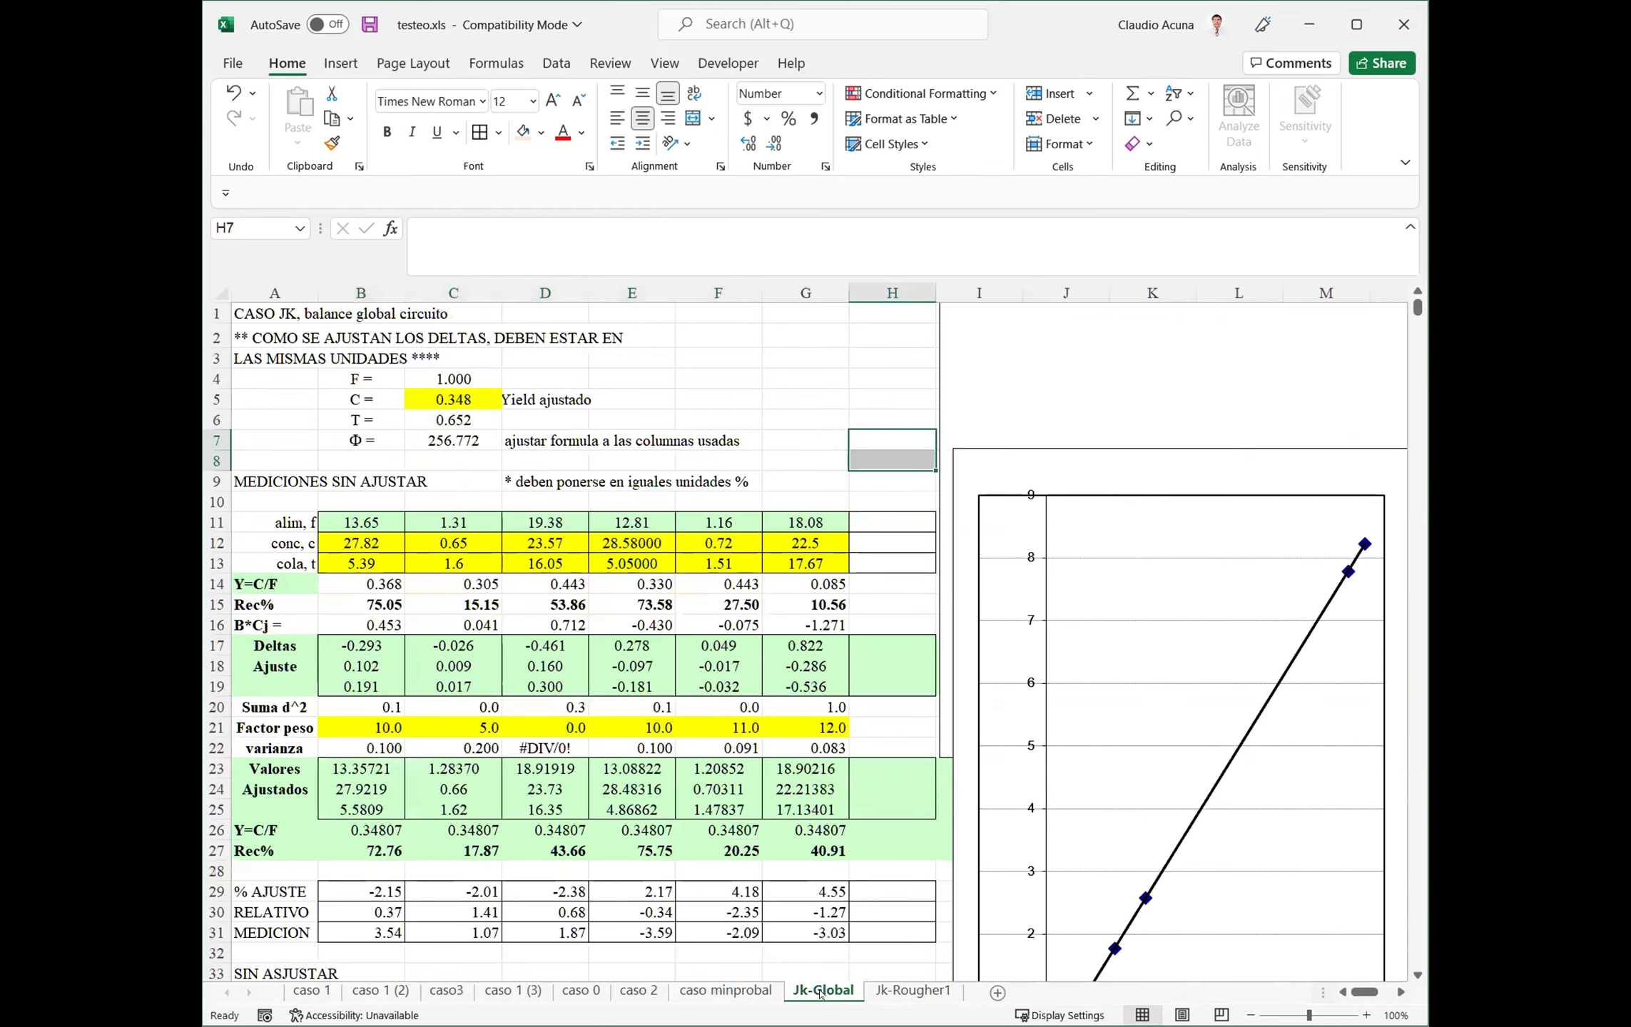